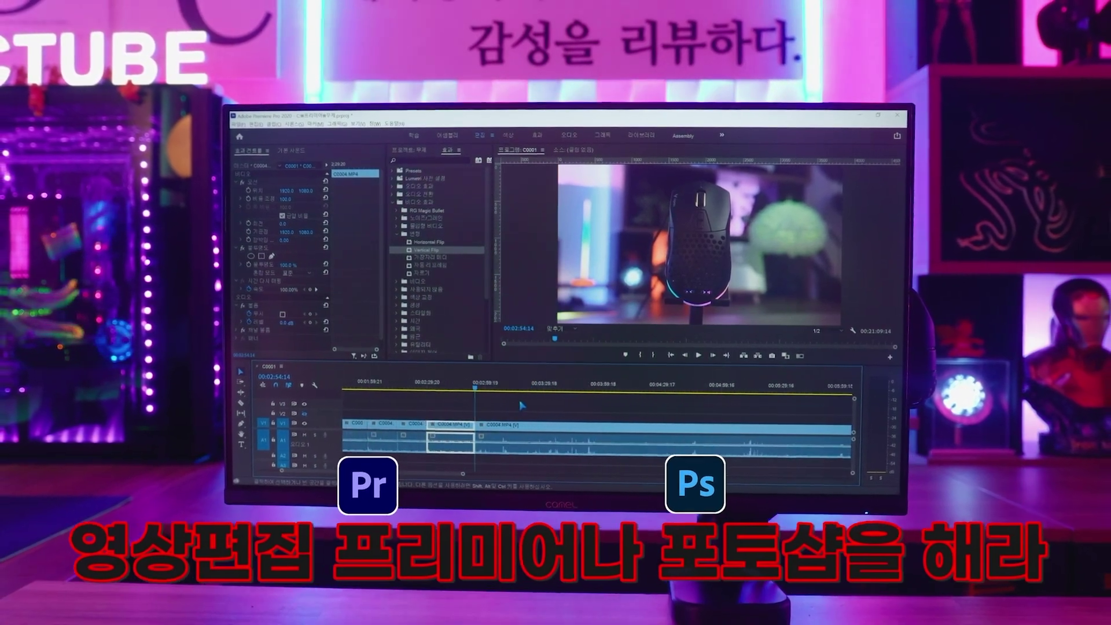
drag(515, 395, 651, 403)
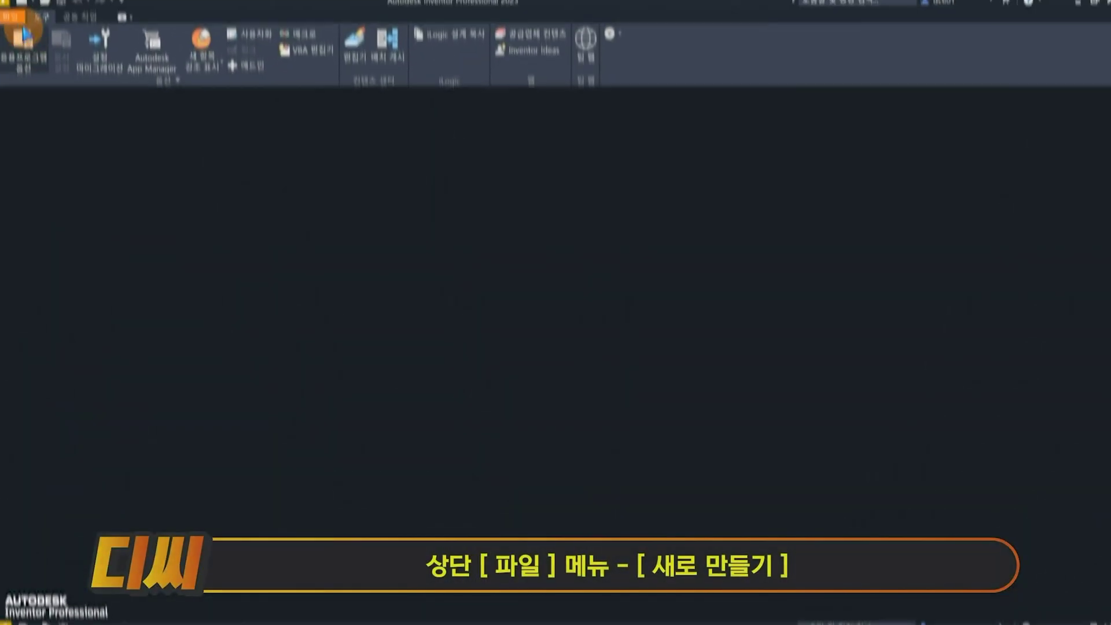
Start creating a new file and check the units of the Standard.ipt, Standard.iam and Sheet Metal.ipt templates
click(19, 22)
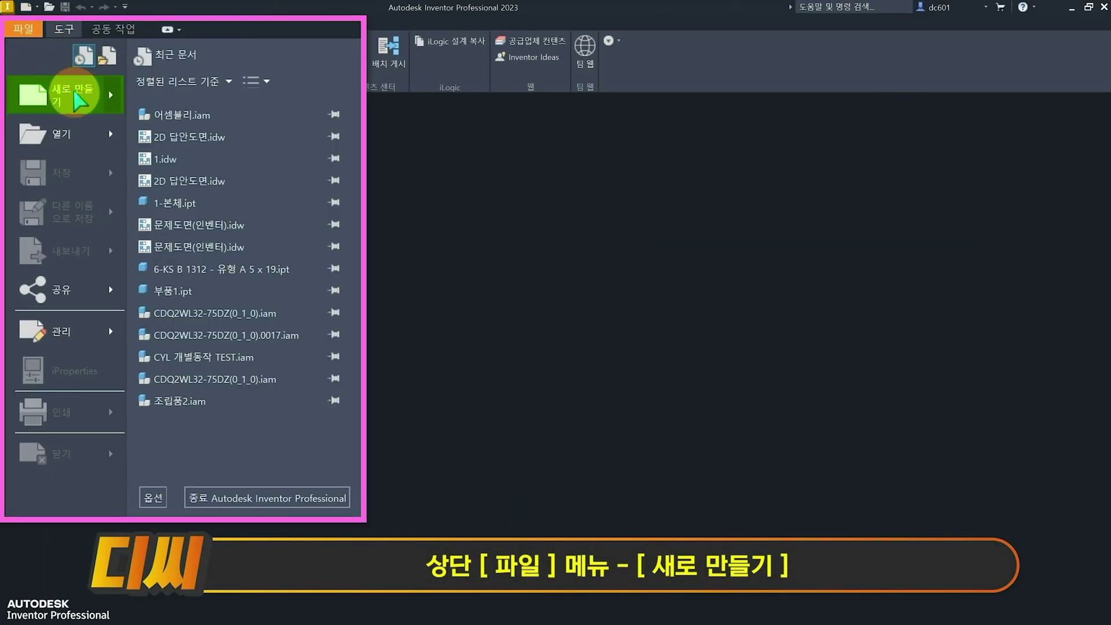
click(78, 98)
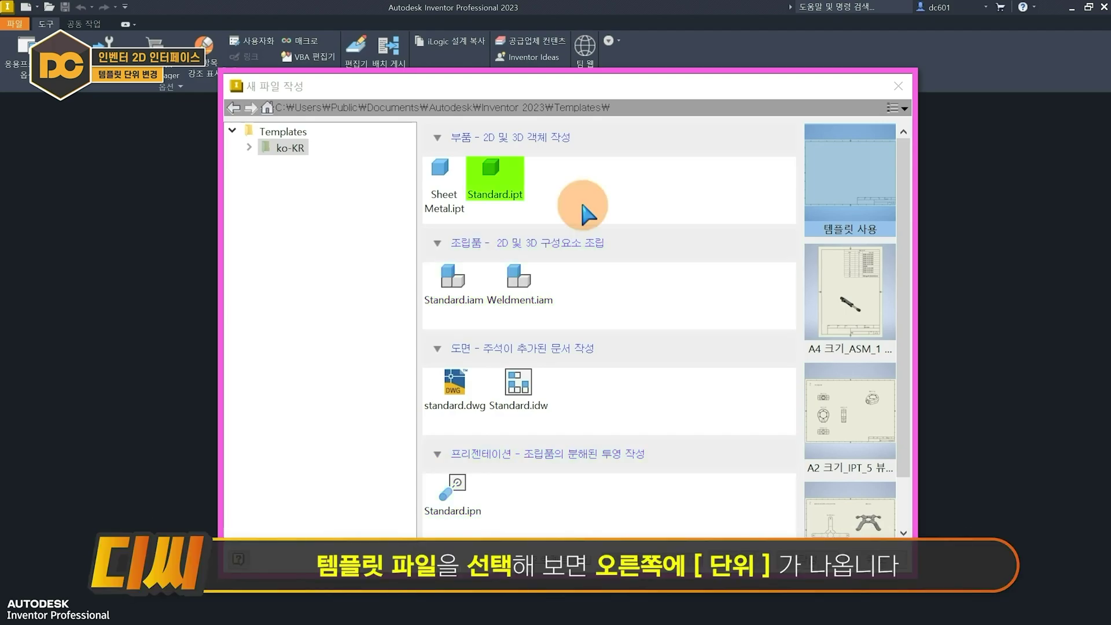
click(494, 173)
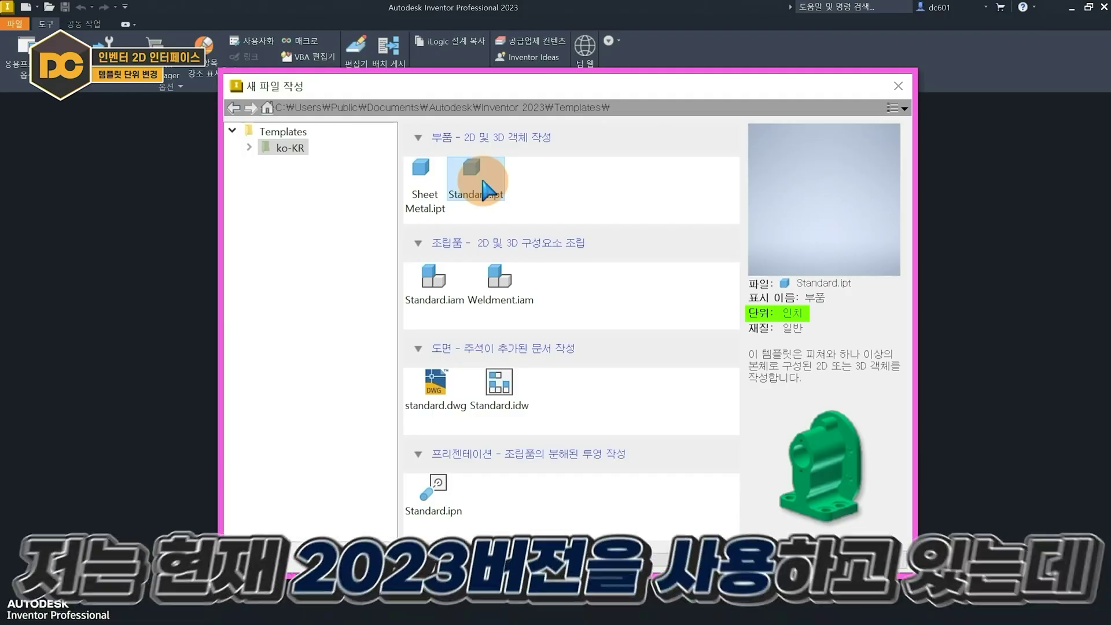
click(494, 286)
click(433, 281)
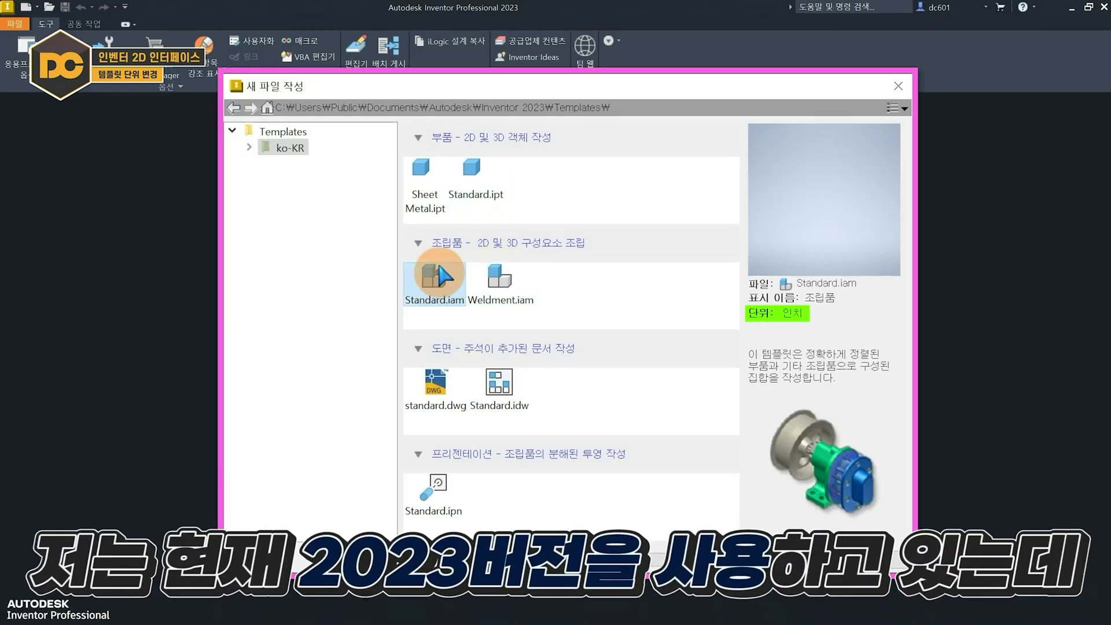
click(427, 207)
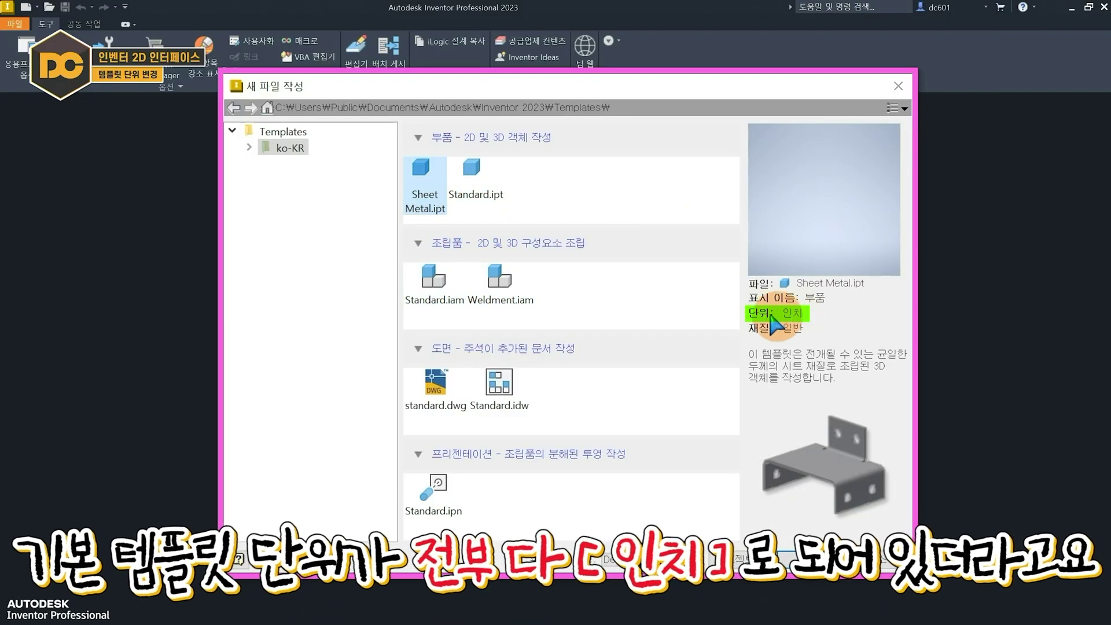
click(472, 185)
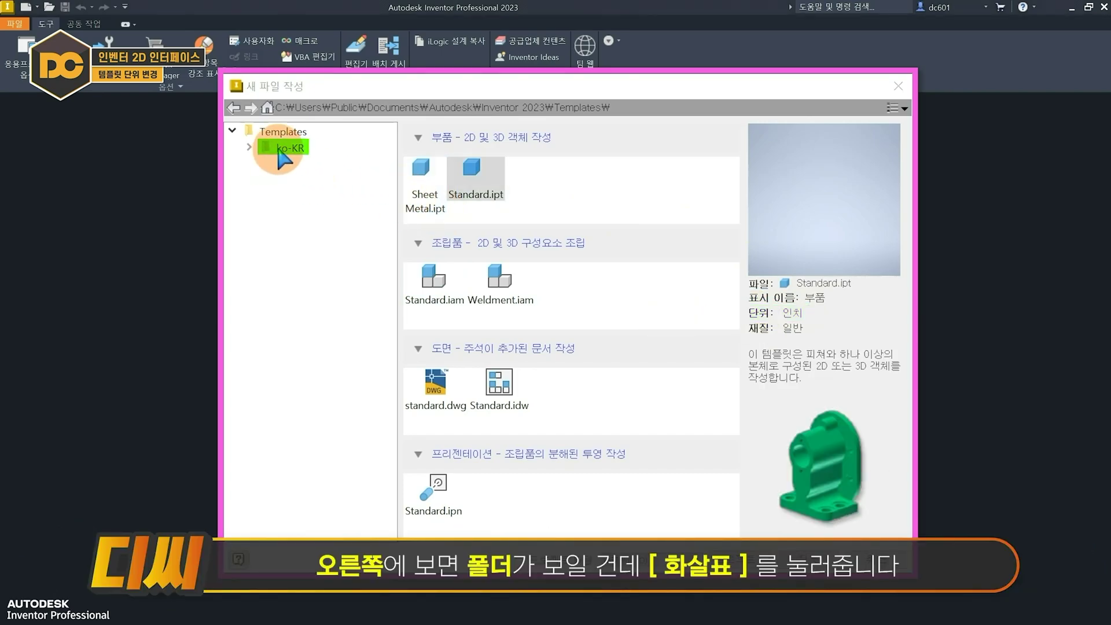
Expand the ko-KR template folder and check the units of the templates in its English subfolder
click(250, 148)
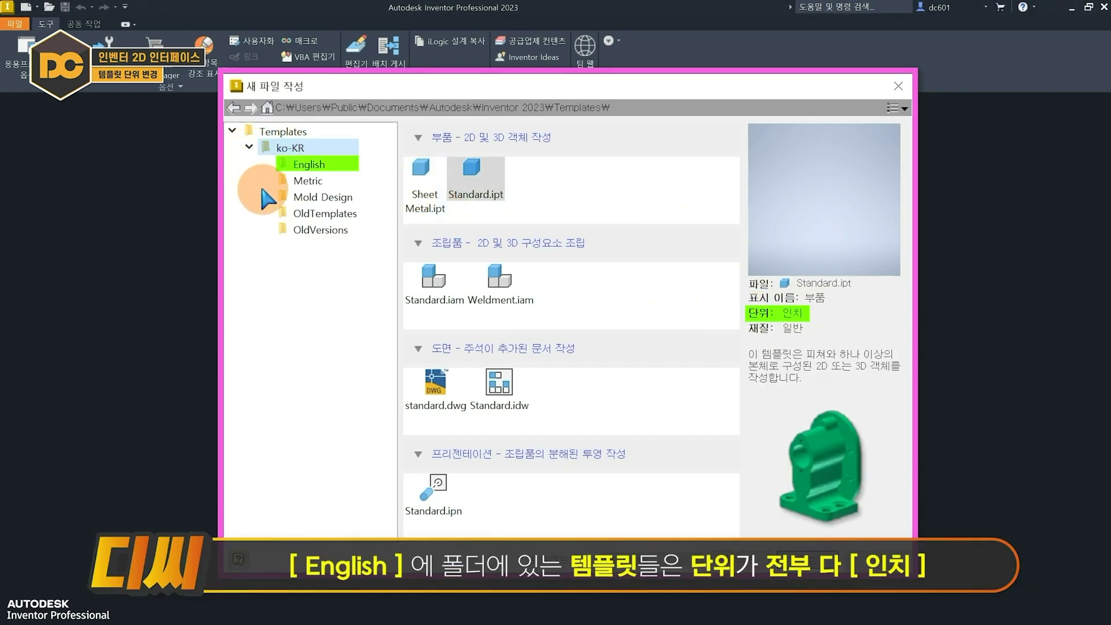
click(310, 165)
click(461, 284)
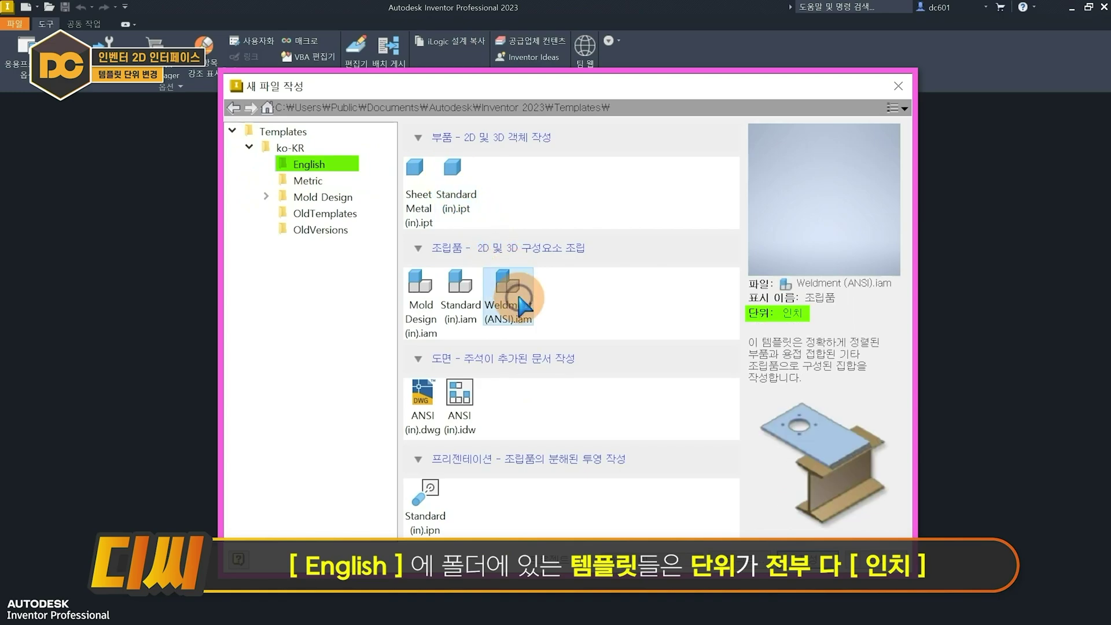
Examine the Metric template folder, locating Standard (mm).ipt for modelling and ISO.idw for drawings
click(307, 180)
click(456, 200)
click(550, 191)
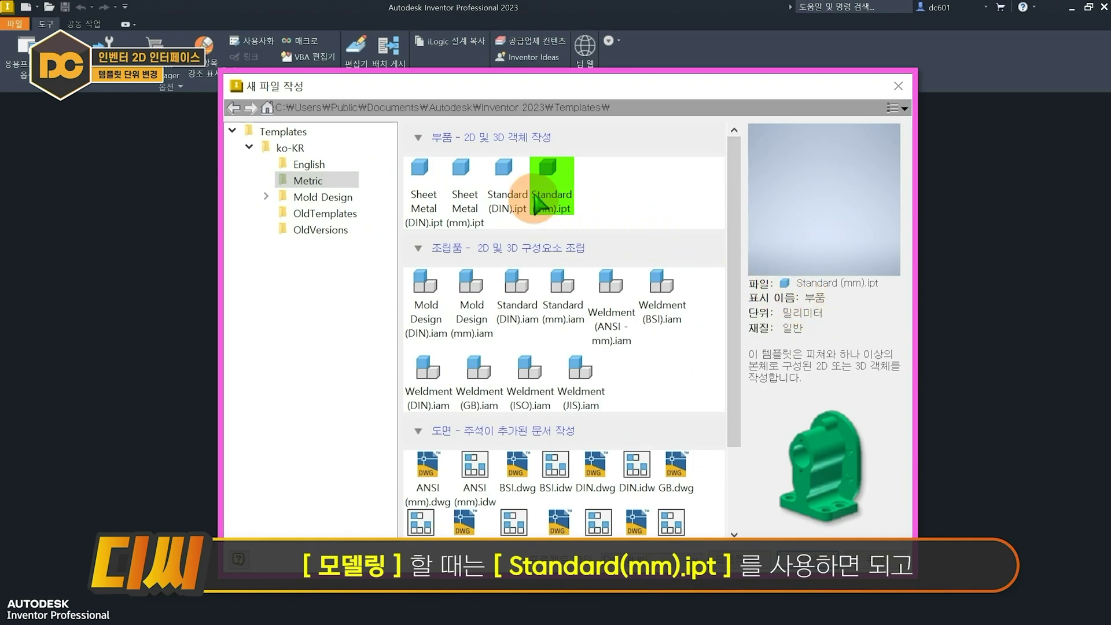
drag(733, 221, 733, 317)
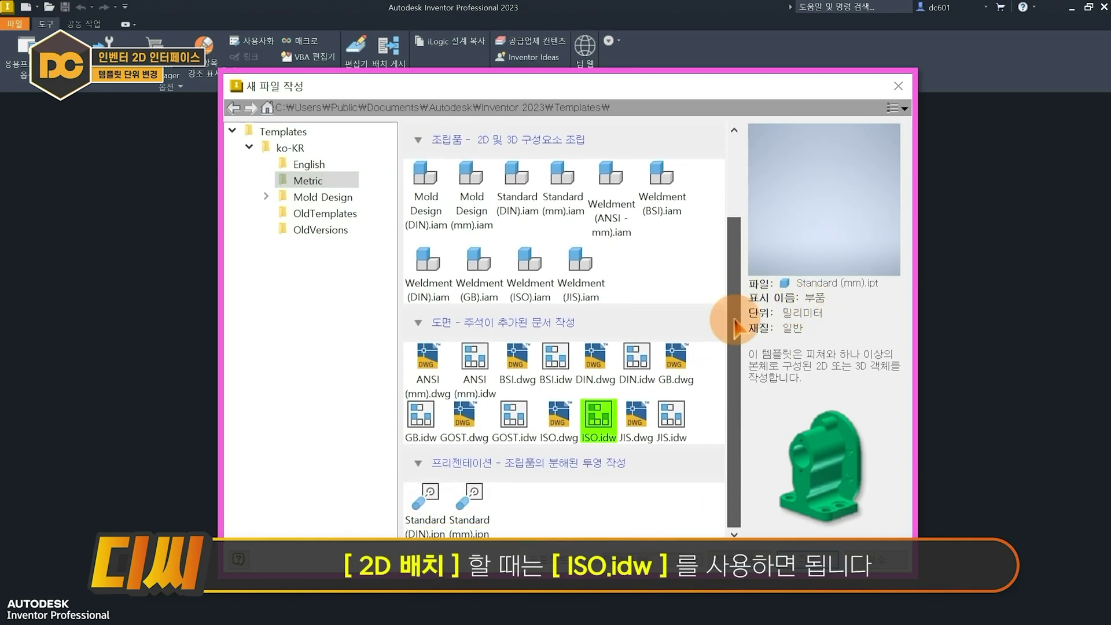
click(598, 409)
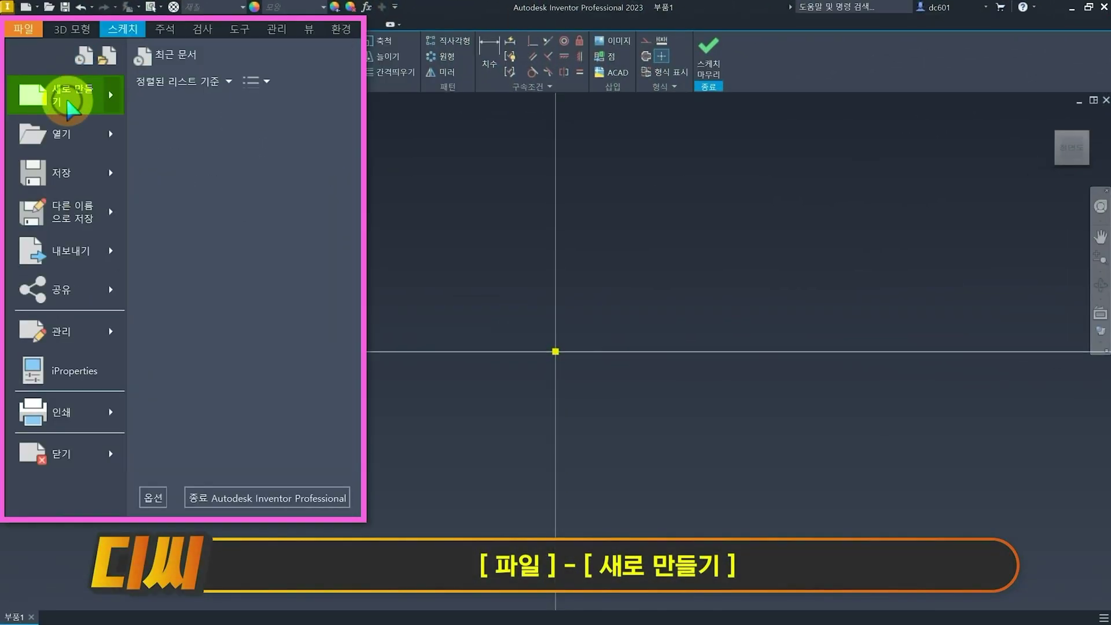
Create a second part from a template in the Metric folder under ko-KR
click(63, 95)
double_click(278, 148)
click(307, 181)
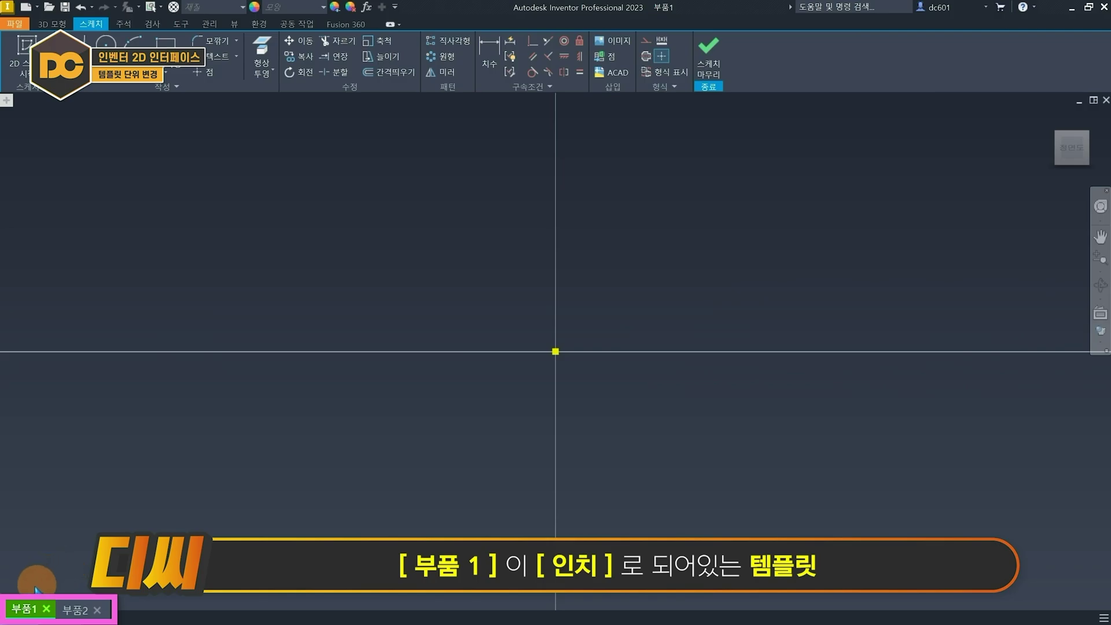
Sketch a rectangle from the origin in 부품2 and dimension both its width and height as 1
click(75, 610)
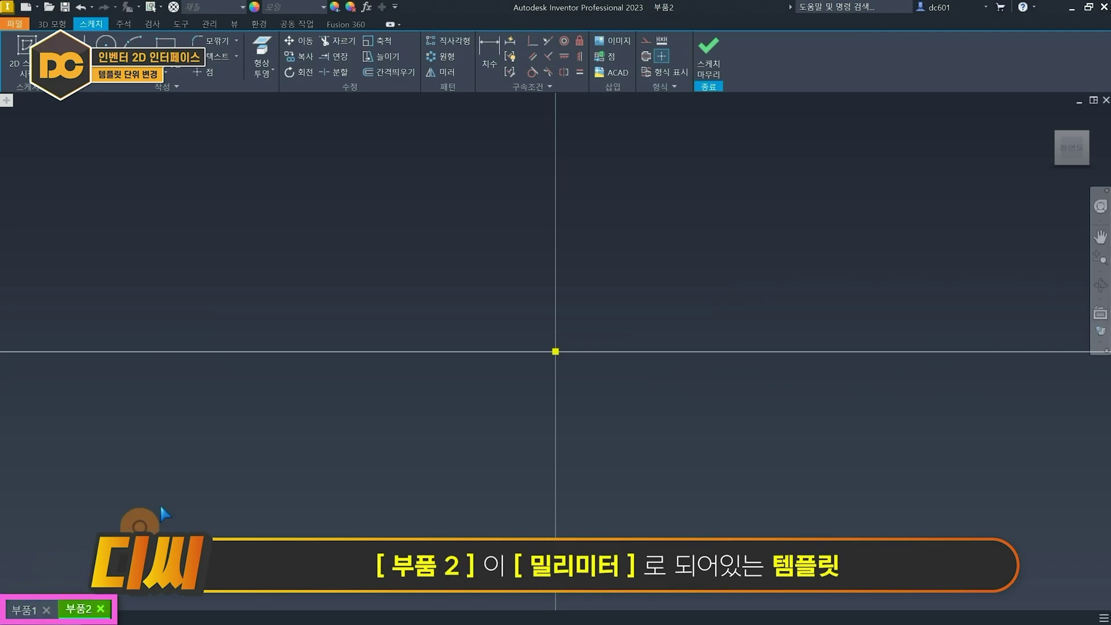
click(25, 610)
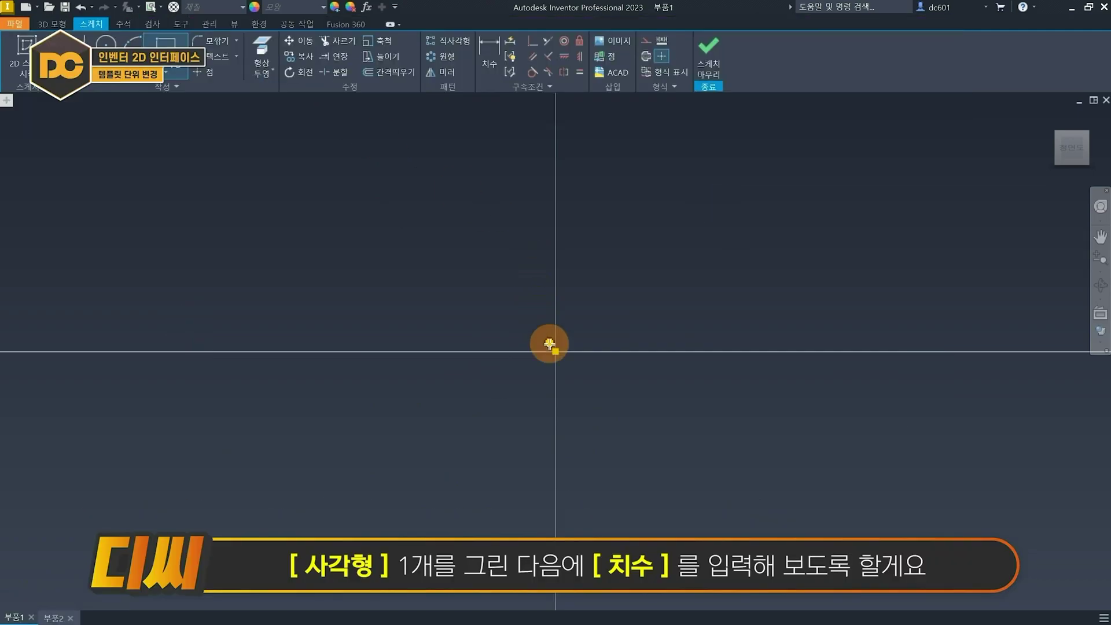
click(695, 271)
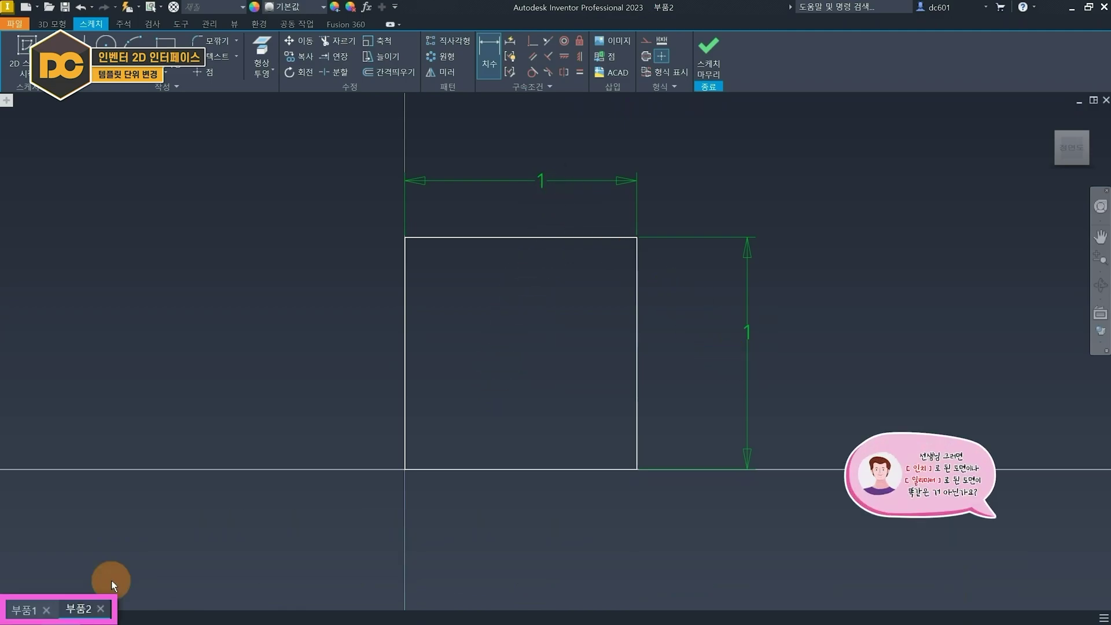
Compare the squares in the two parts, copy the dimensioned square from 부품1 and switch to 부품2
click(25, 609)
click(79, 608)
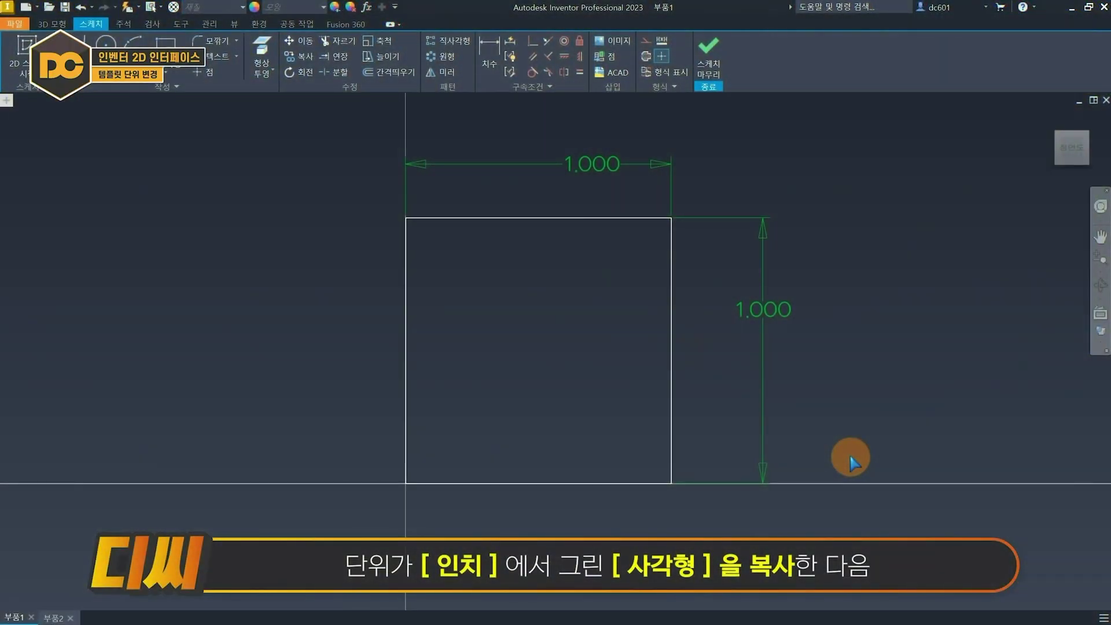
mouse_move(837, 524)
mouse_down()
mouse_move(653, 382)
mouse_move(317, 167)
mouse_up()
click(56, 617)
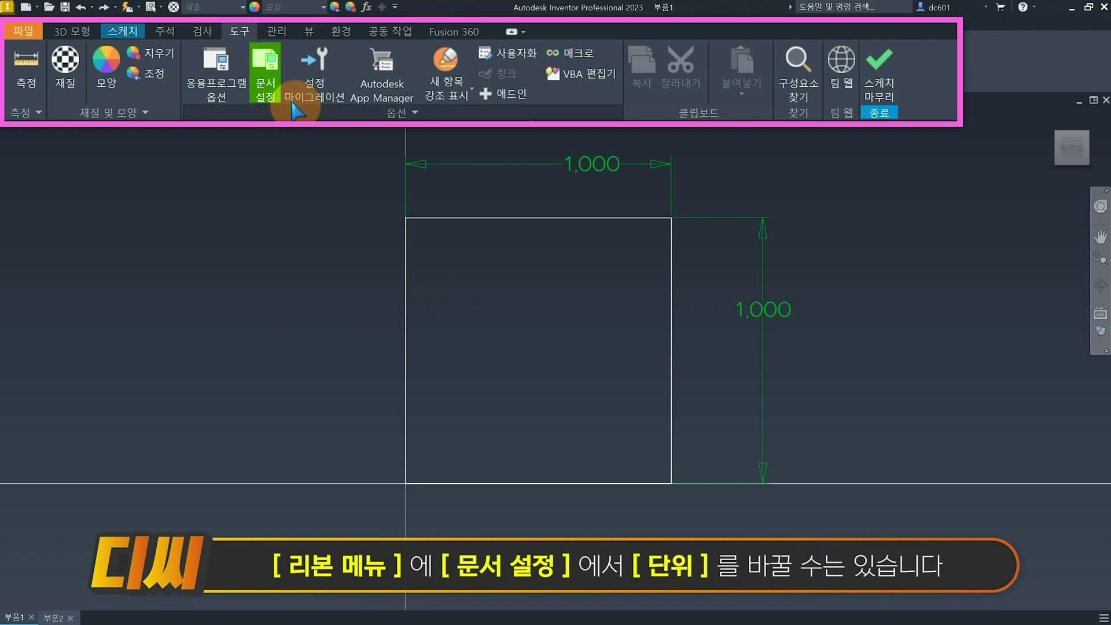
Set the length unit of 부품1 to millimetres (밀리미터) in its document settings
click(281, 98)
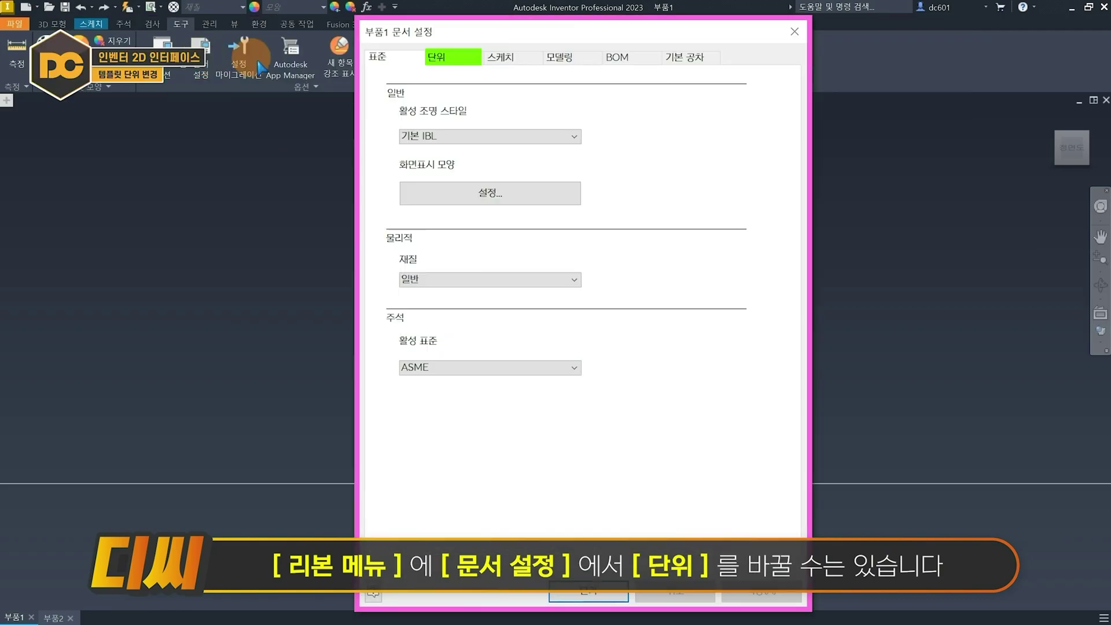
click(443, 57)
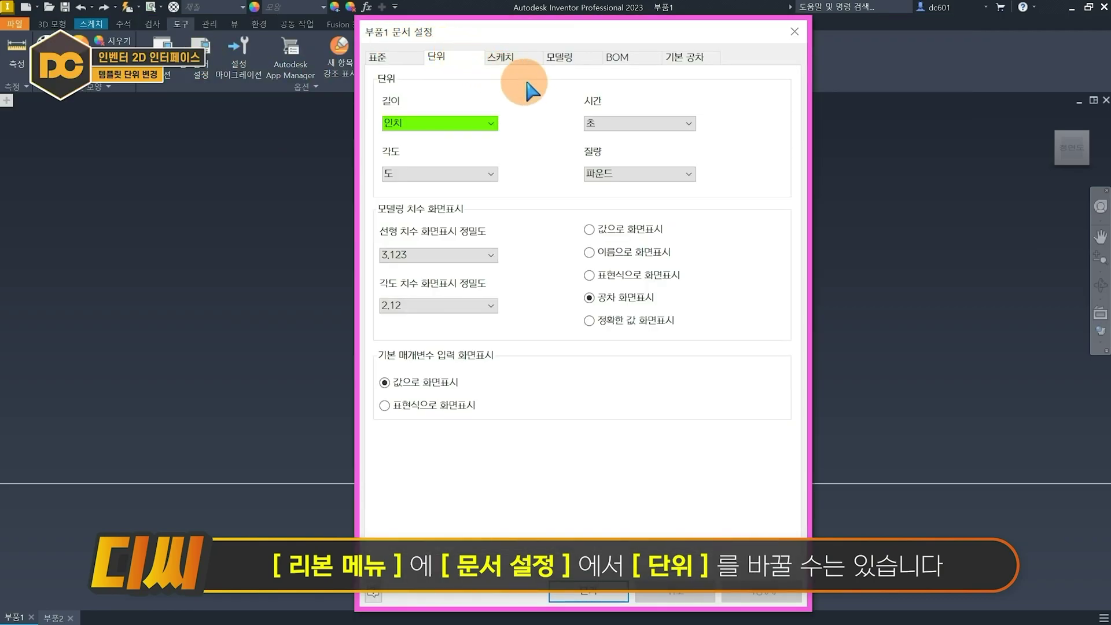
click(454, 124)
click(451, 169)
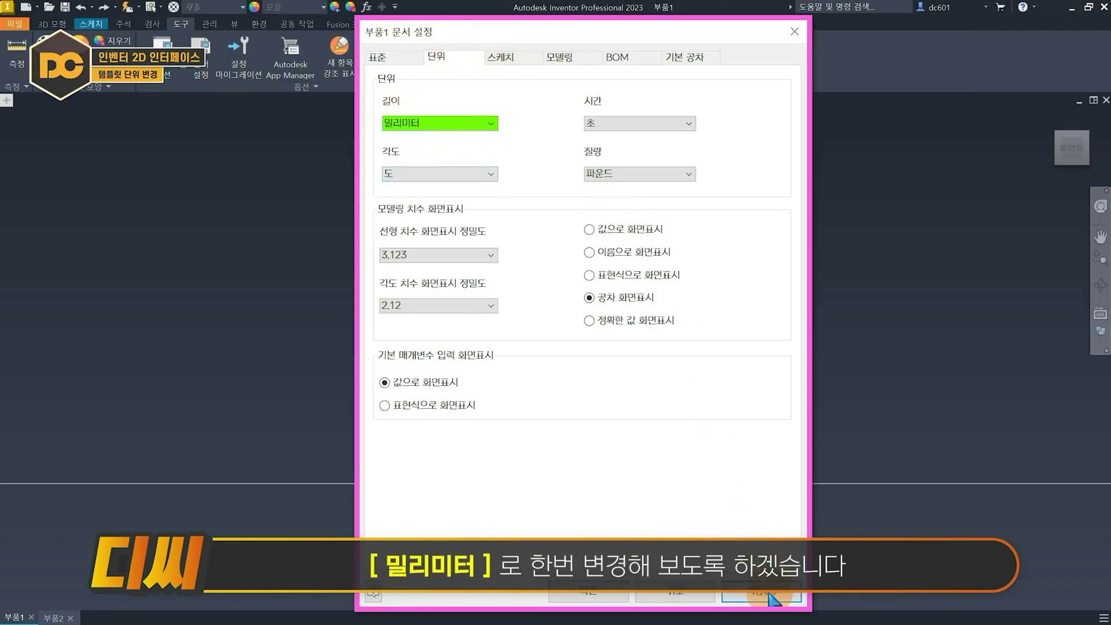
click(589, 593)
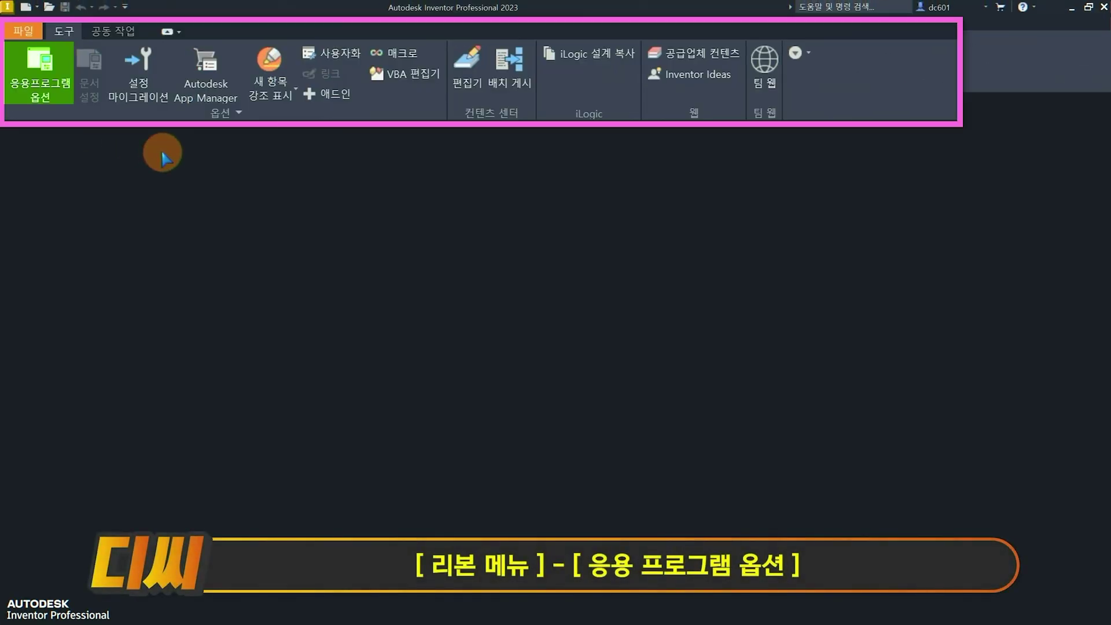
Configure the default templates to millimetres and the ISO drawing standard in the application options, overwriting the existing templates
click(58, 96)
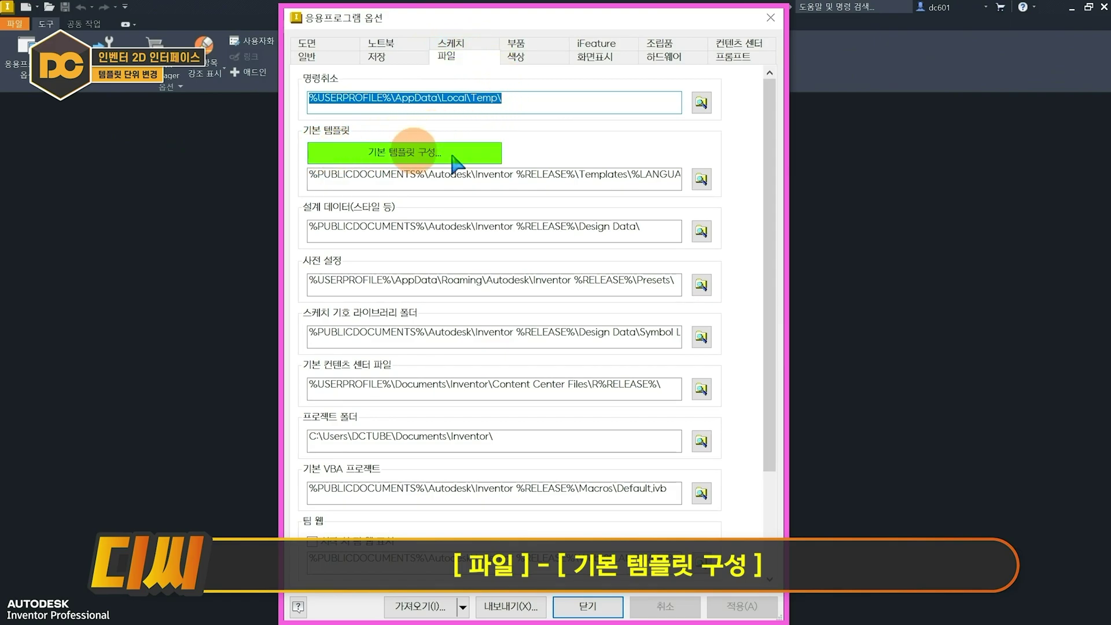
click(452, 154)
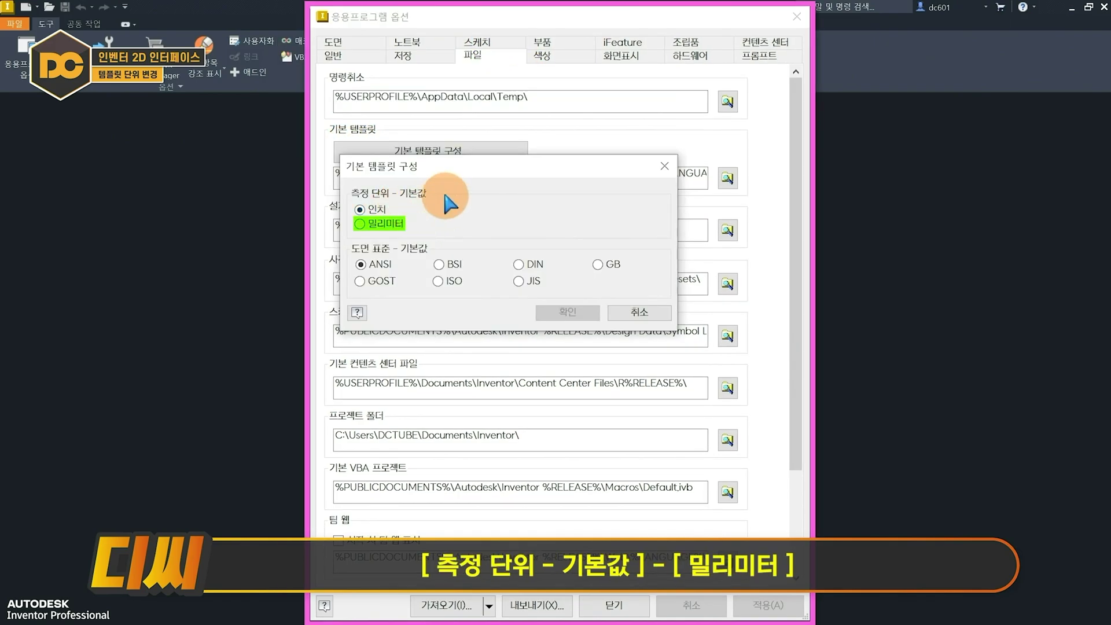
click(400, 224)
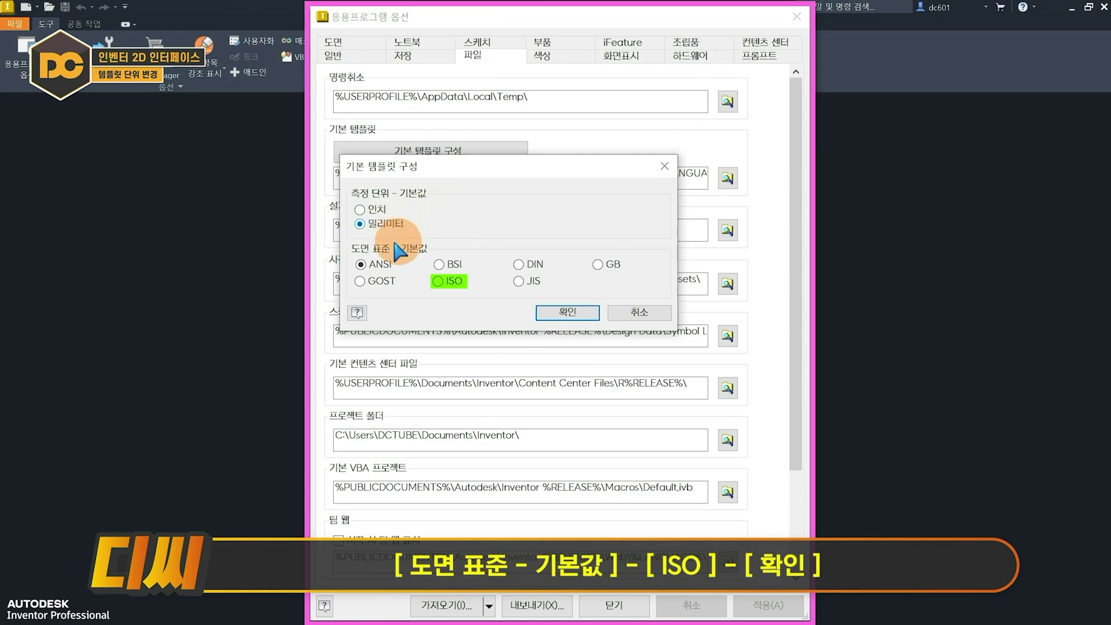
click(450, 284)
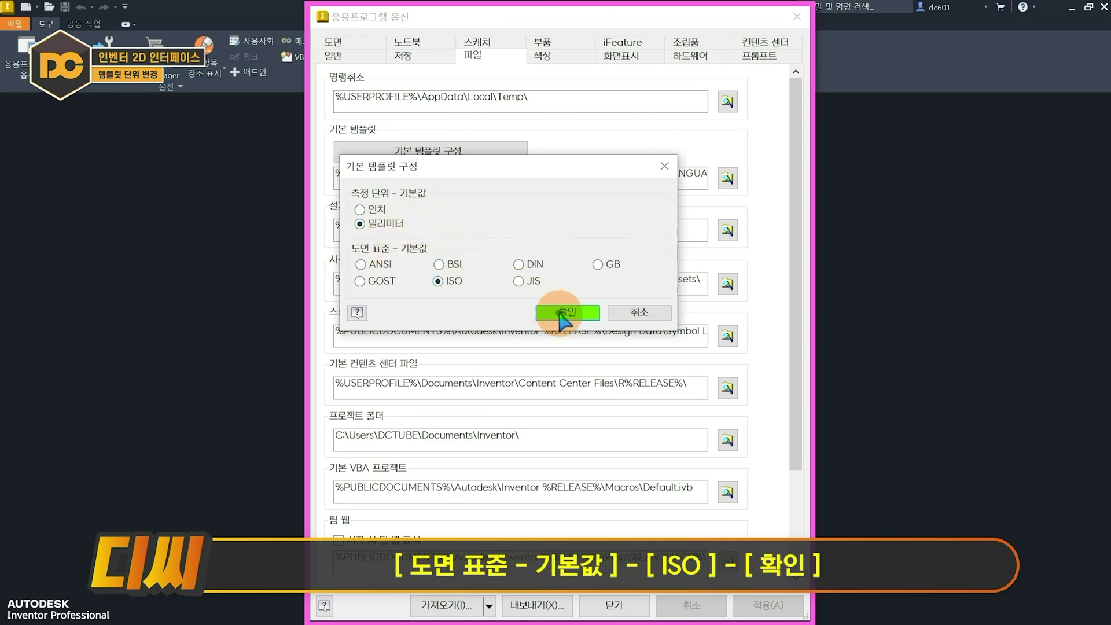
click(565, 316)
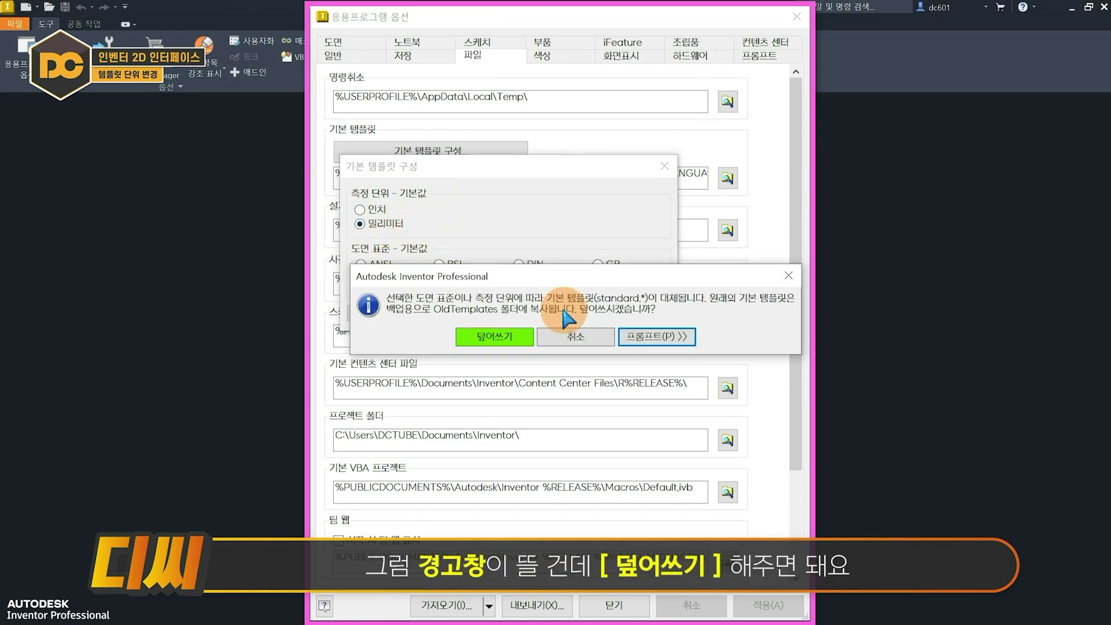
click(521, 333)
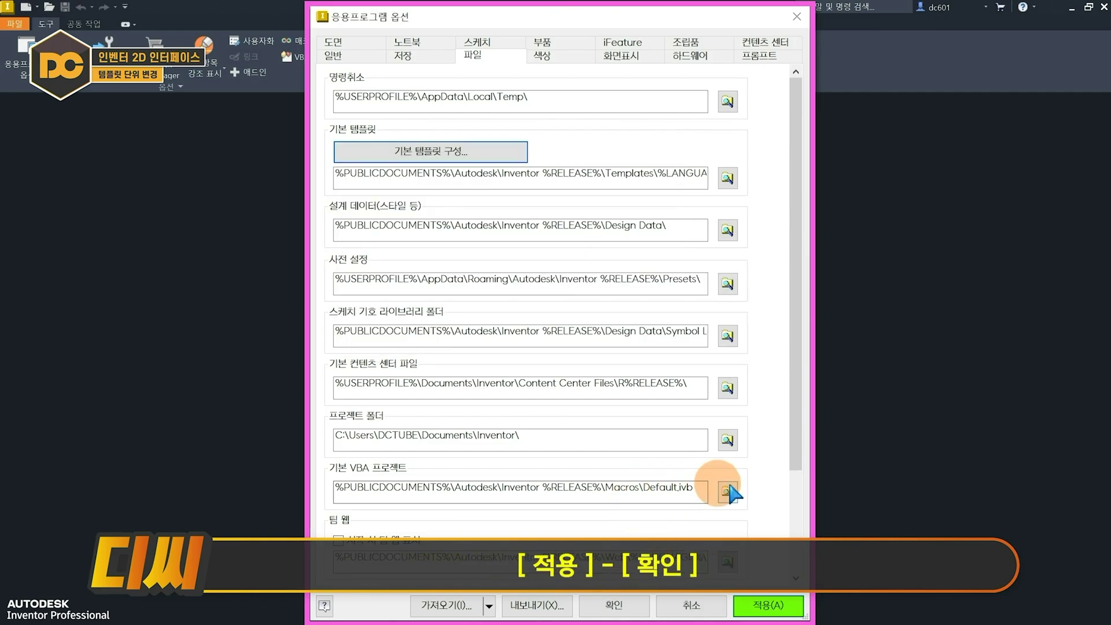
click(768, 605)
click(616, 605)
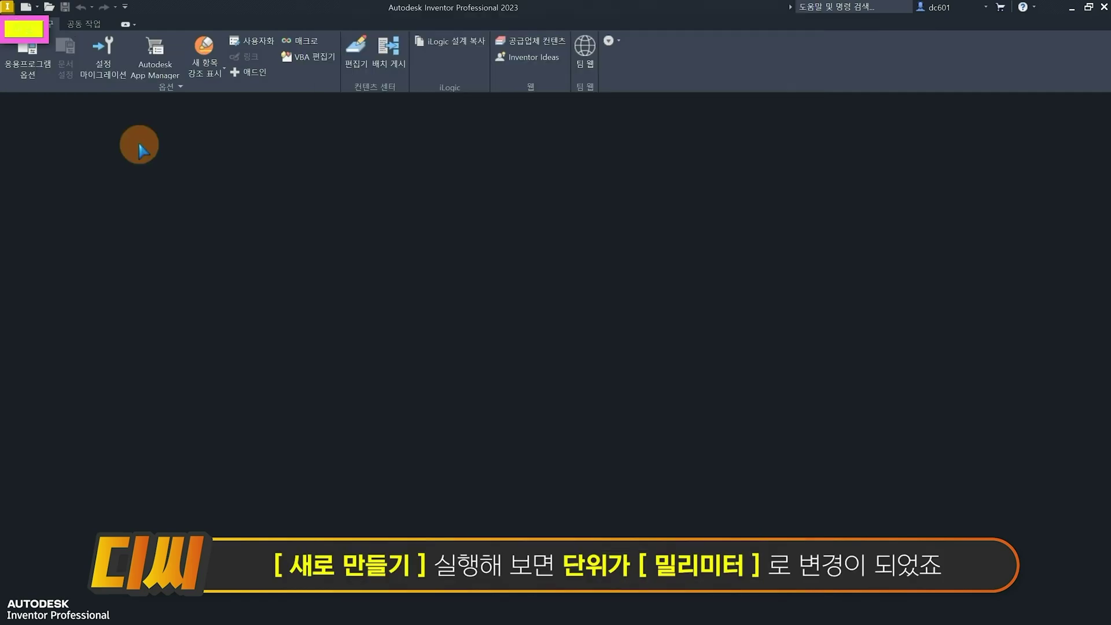
Start creating a new file and check the units of the default part, assembly, weldment and sheet metal templates
click(14, 23)
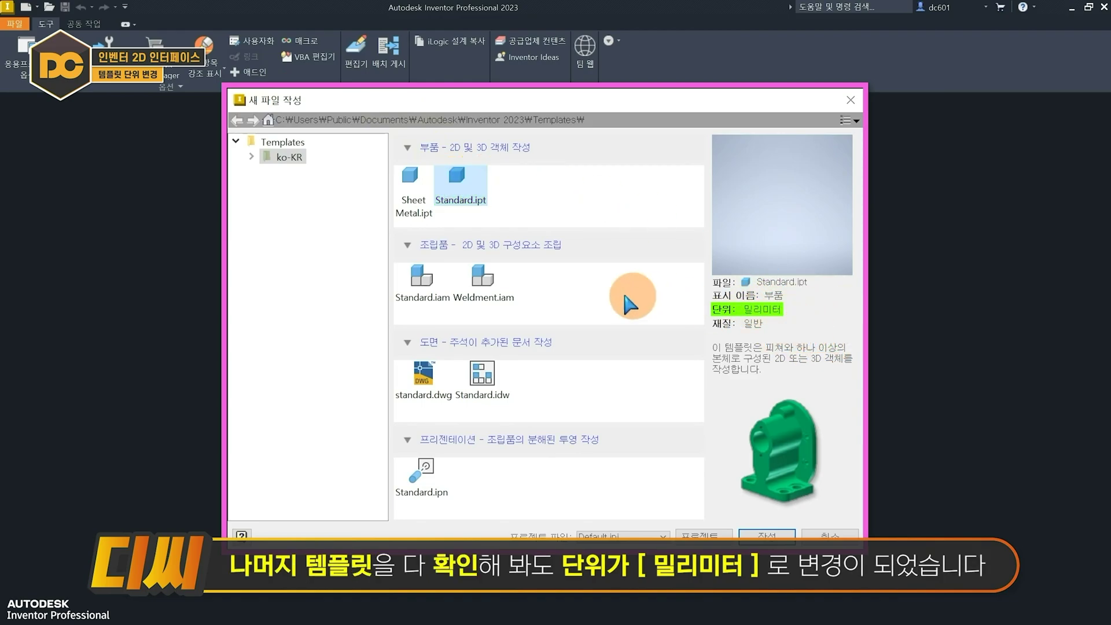
click(486, 278)
click(412, 279)
click(409, 180)
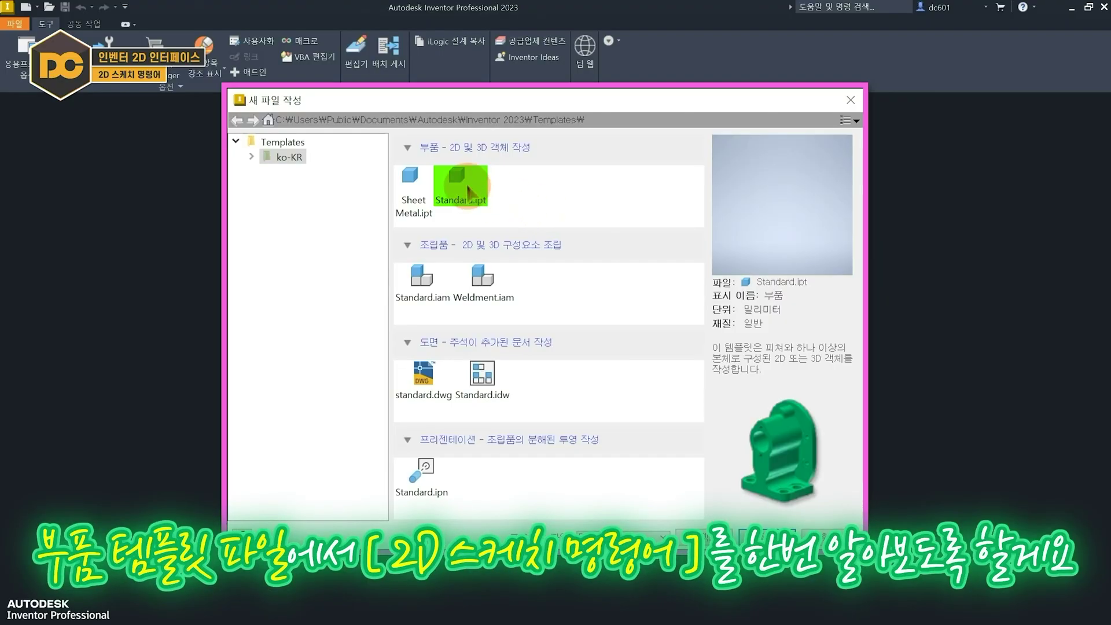
Create a new part from Standard.ipt and start a new sketch on the XY plane under the origin folder
click(767, 524)
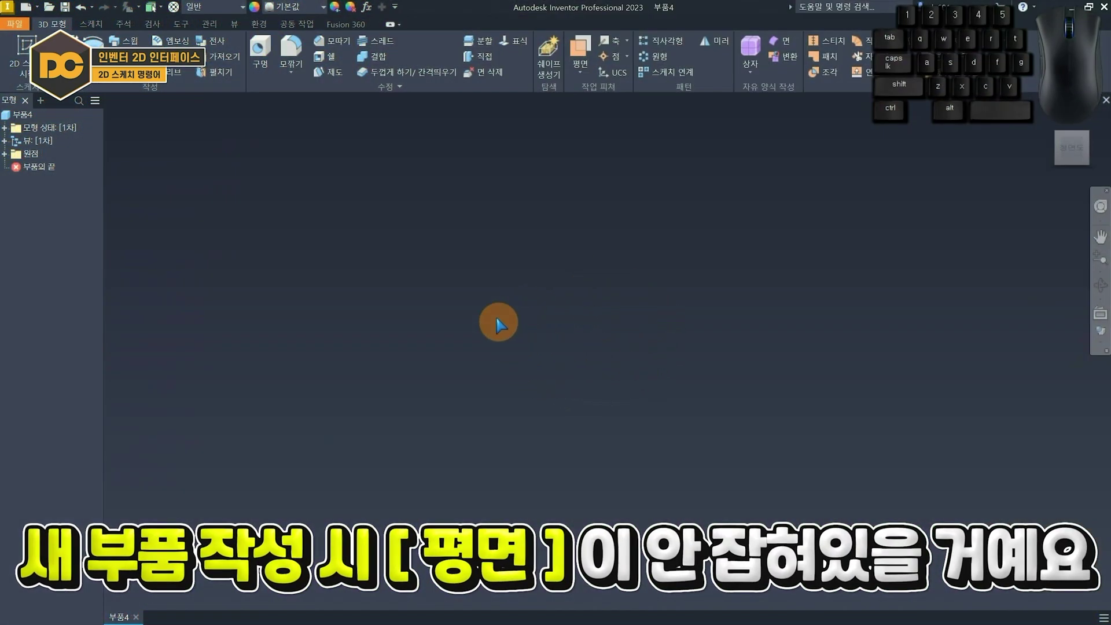
click(9, 150)
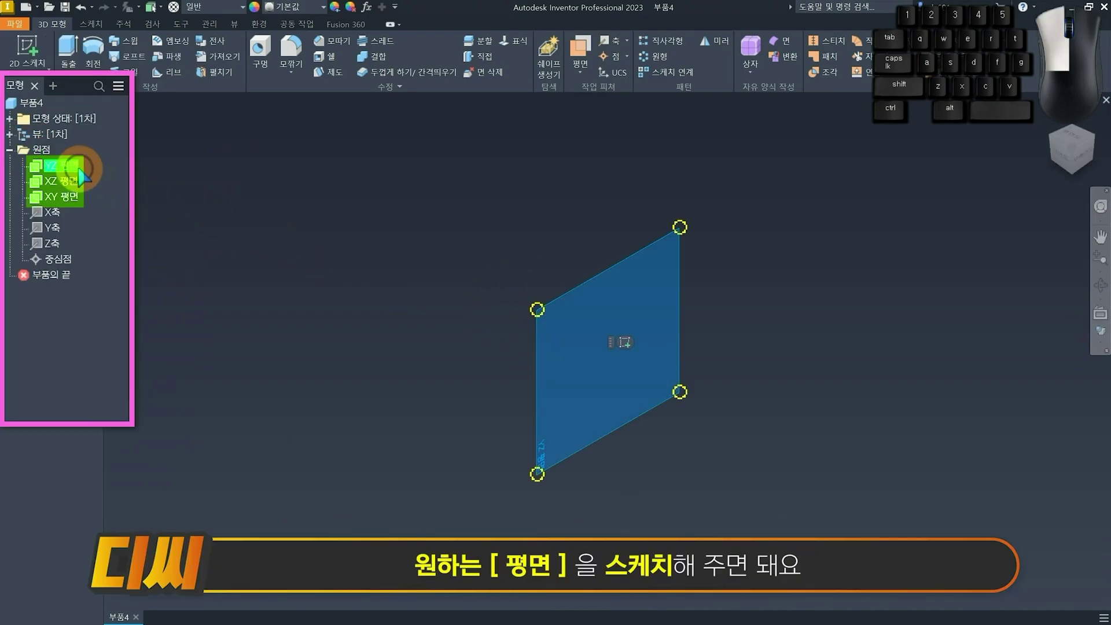
click(68, 198)
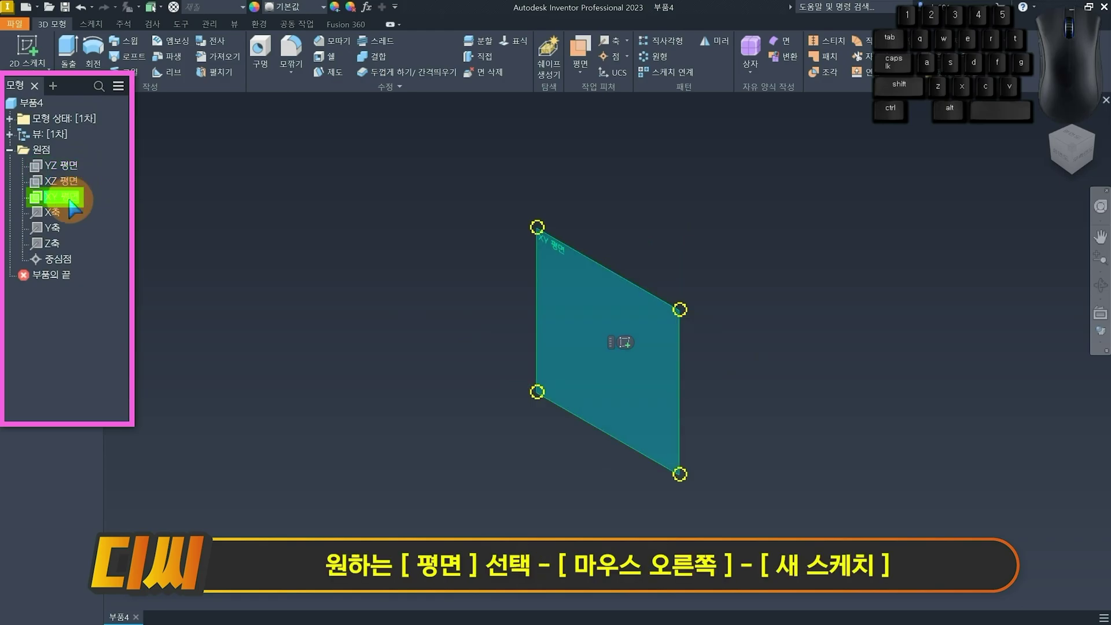
right_click(73, 205)
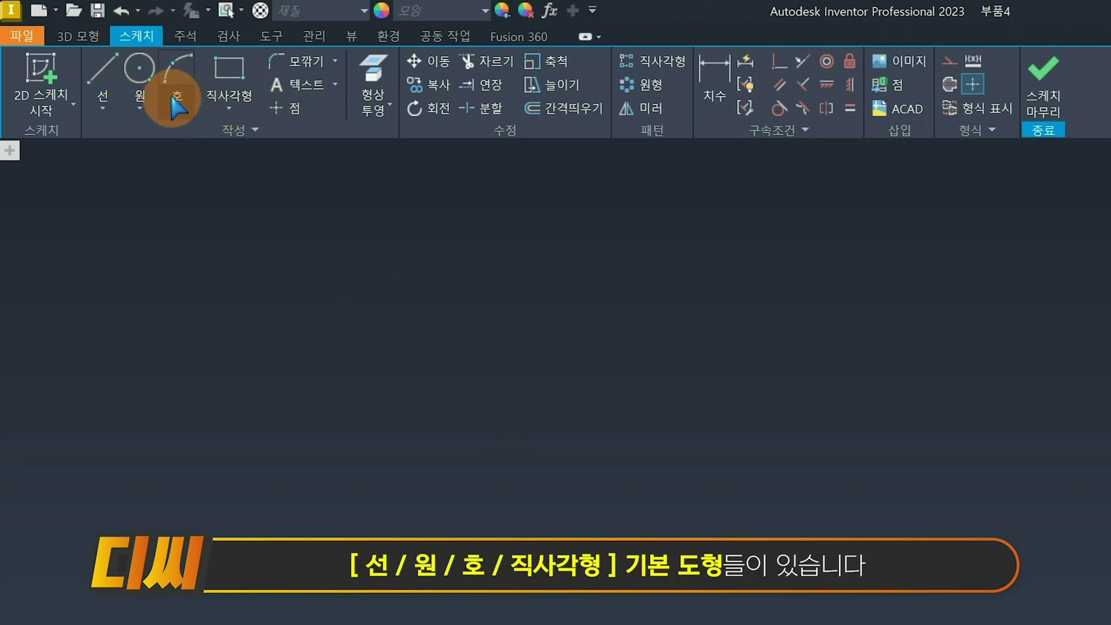
click(103, 108)
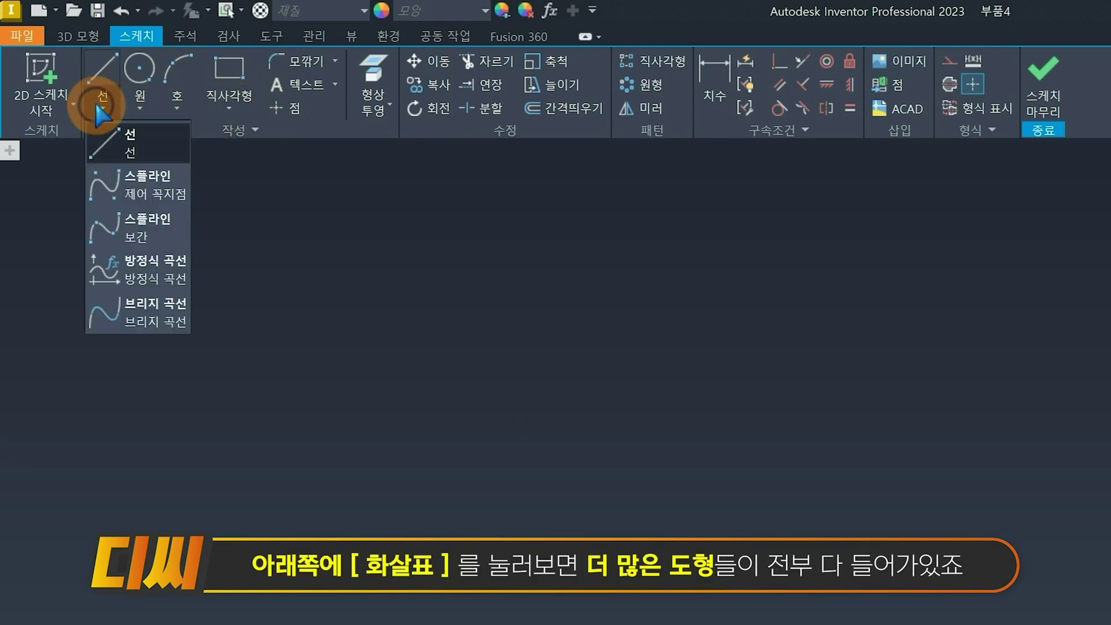
click(139, 108)
click(177, 109)
click(229, 108)
click(252, 108)
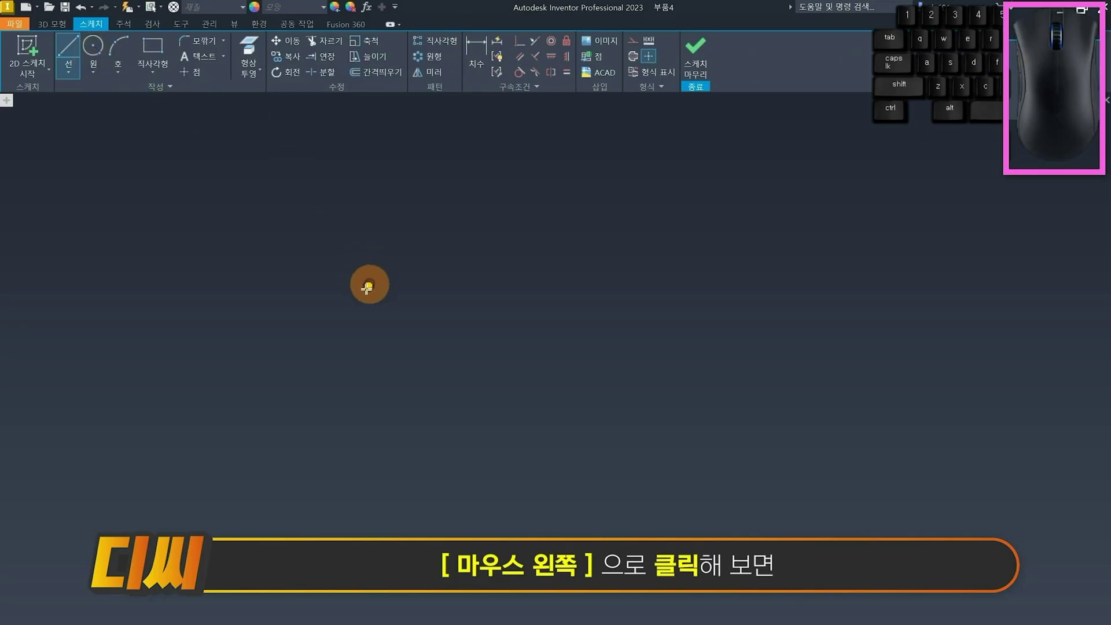
Draw a zigzag chain of connected line segments across the empty sketch, and undo the last action
click(337, 529)
click(549, 388)
click(516, 375)
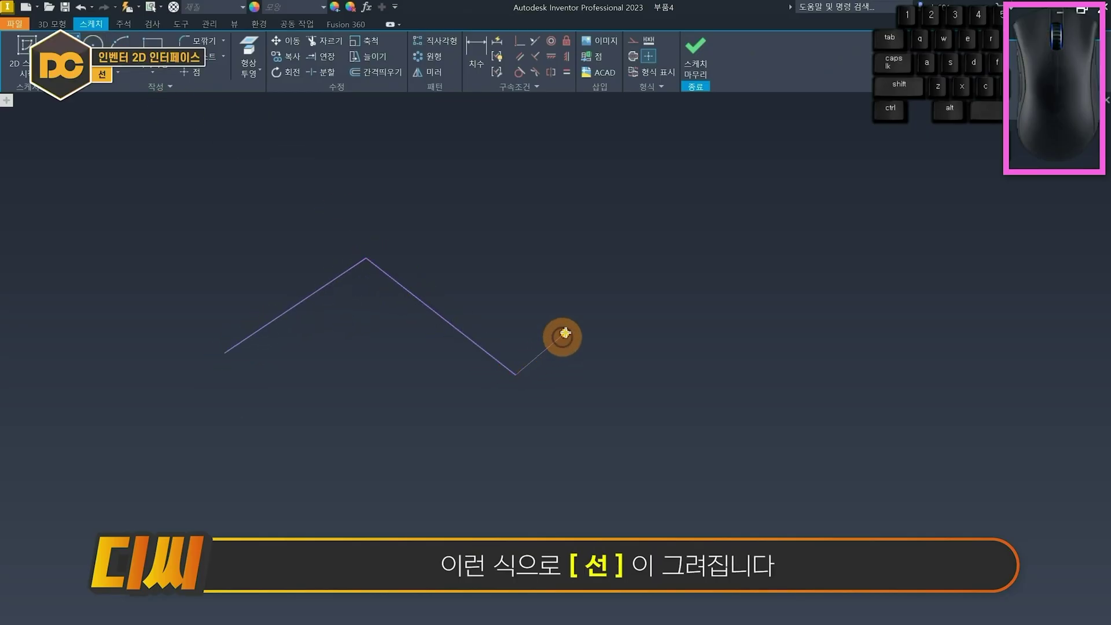
click(624, 269)
click(702, 352)
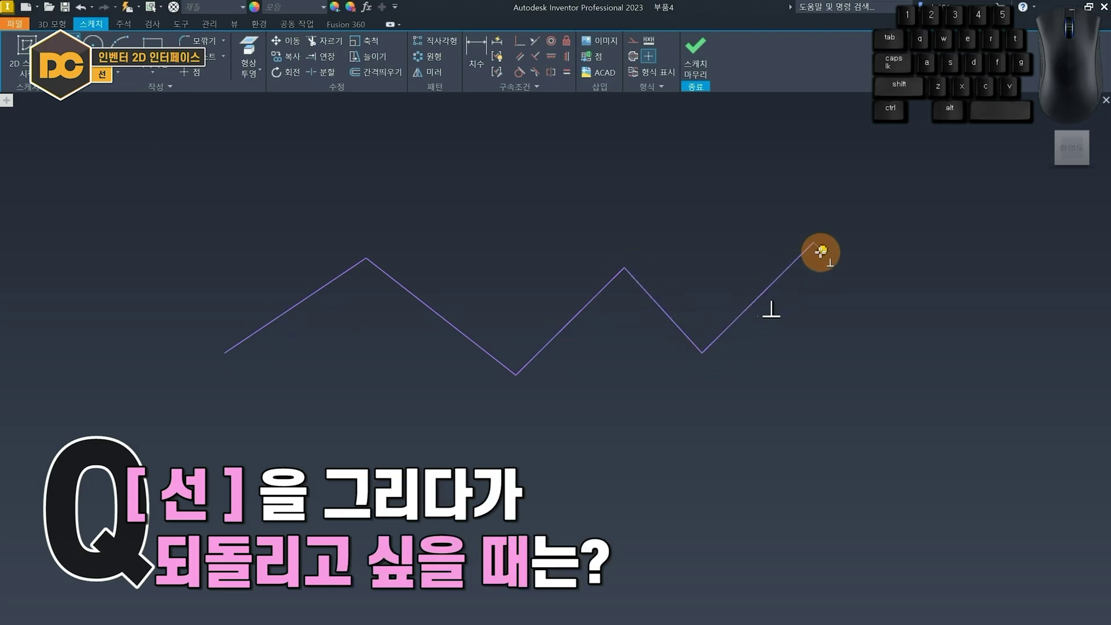
key(ctrl+z)
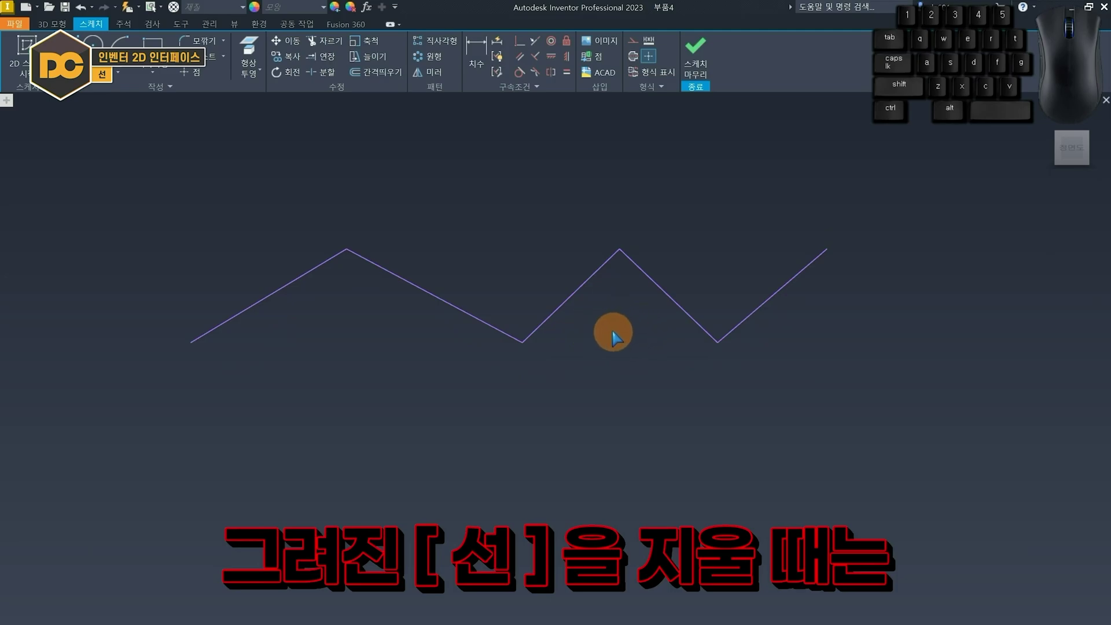
Delete the zigzag lines by catching them in a crossing selection window and removing the selection
drag(875, 422, 272, 215)
right_click(590, 279)
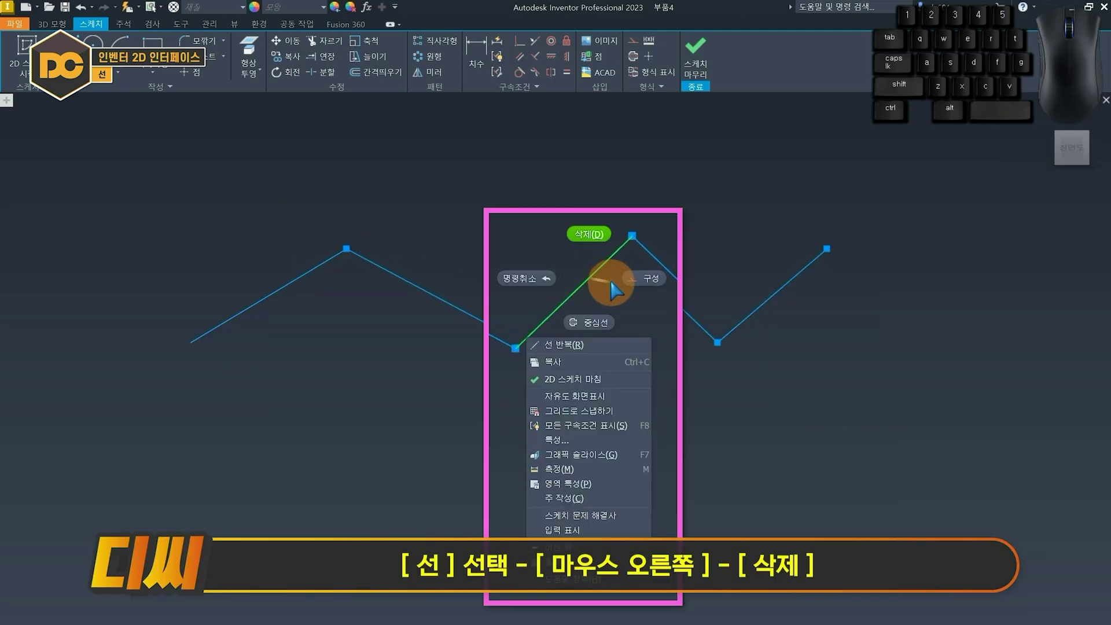
click(590, 239)
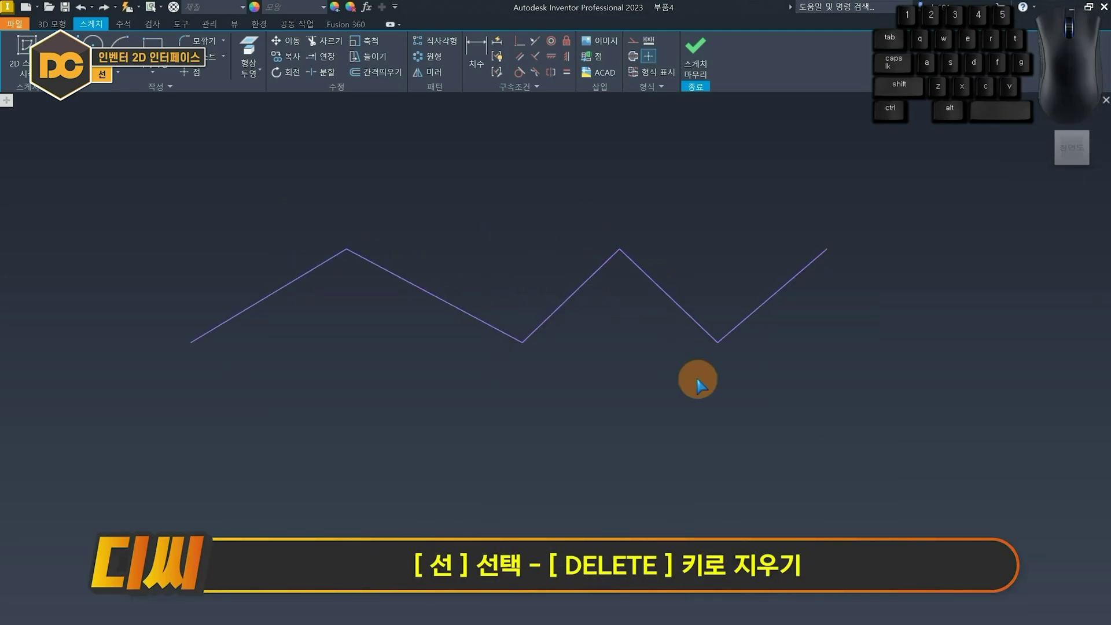
drag(810, 411, 266, 220)
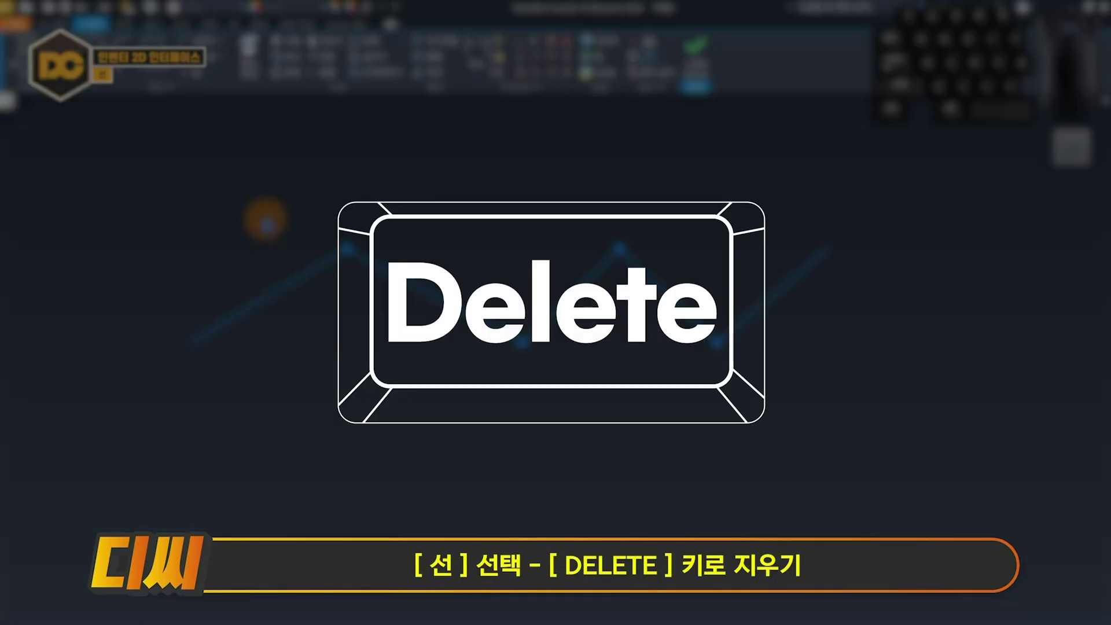
key(Delete)
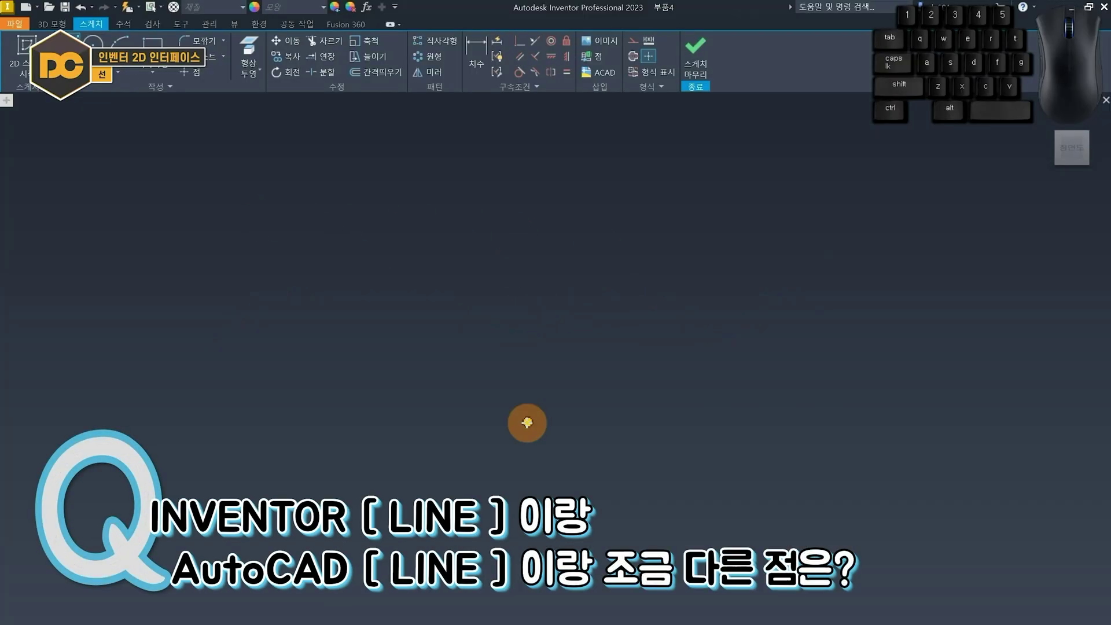
With the Line tool, draw one continuous profile: vertical line up, tangent arc, horizontal line, second tangent arc and vertical line down
click(523, 423)
click(523, 270)
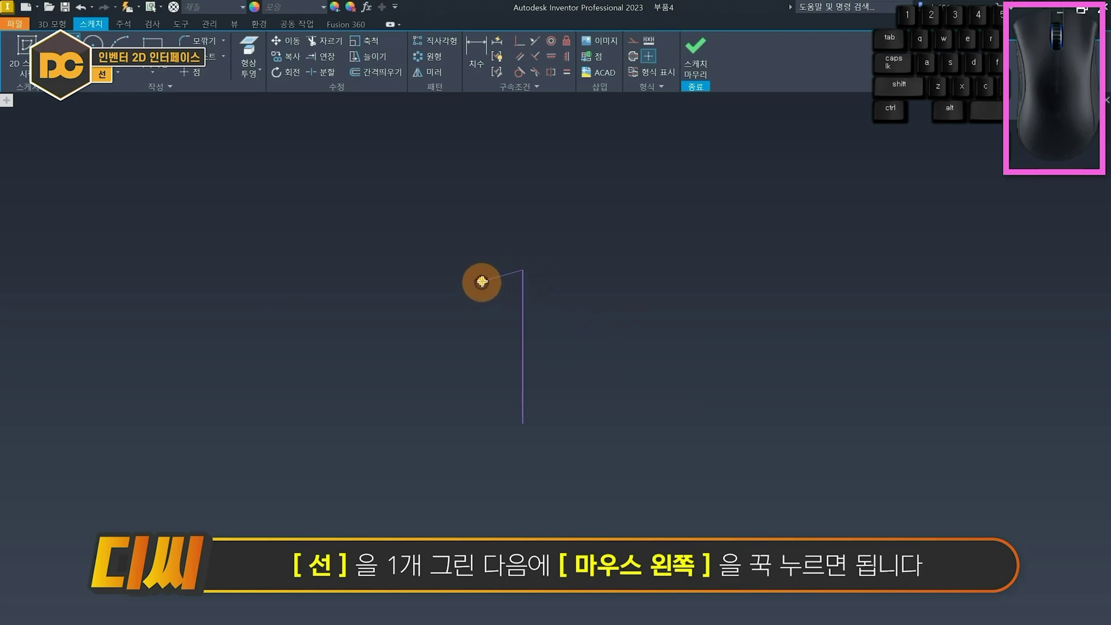
mouse_move(523, 270)
mouse_down()
mouse_move(538, 231)
mouse_move(464, 209)
mouse_move(640, 206)
mouse_move(491, 193)
mouse_move(617, 195)
mouse_up()
click(720, 196)
scroll(730, 195, up, 3)
middle_drag(730, 196, 605, 191)
drag(587, 191, 675, 288)
click(676, 285)
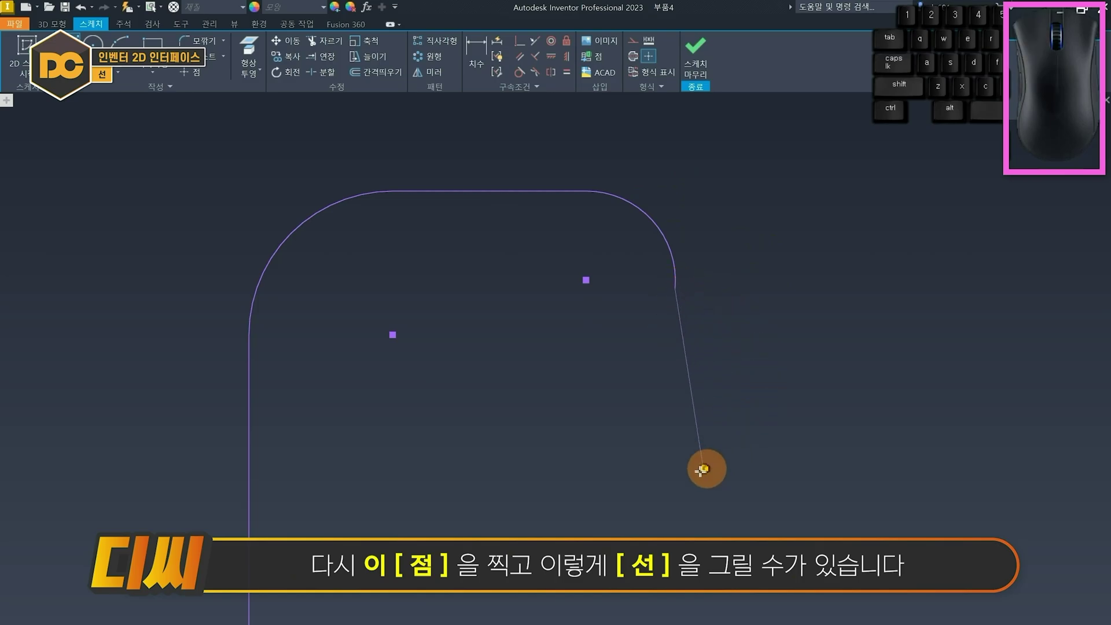
click(675, 478)
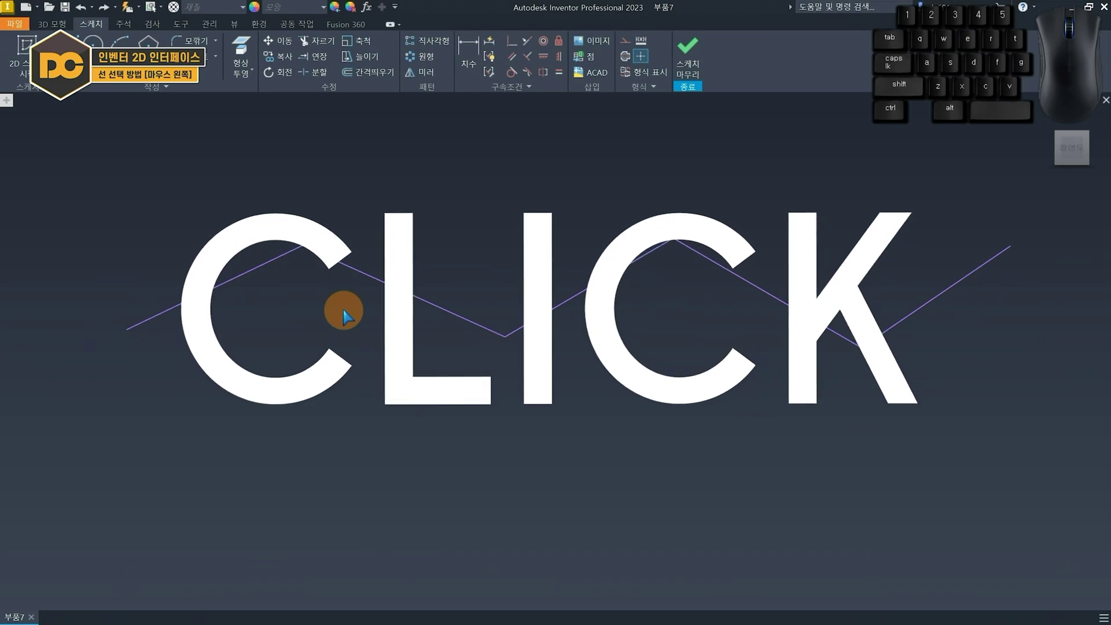
Select single lines of the zigzag in 부품7, delete the second-to-third-corner segment, and undo the deletion
click(384, 285)
click(573, 296)
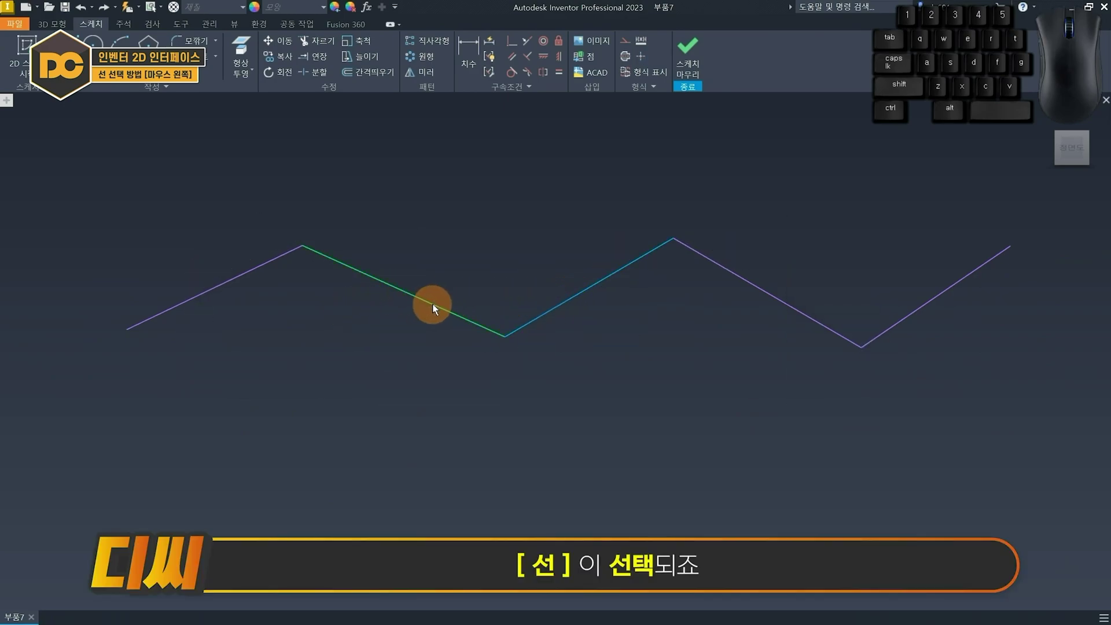
click(570, 299)
key(Delete)
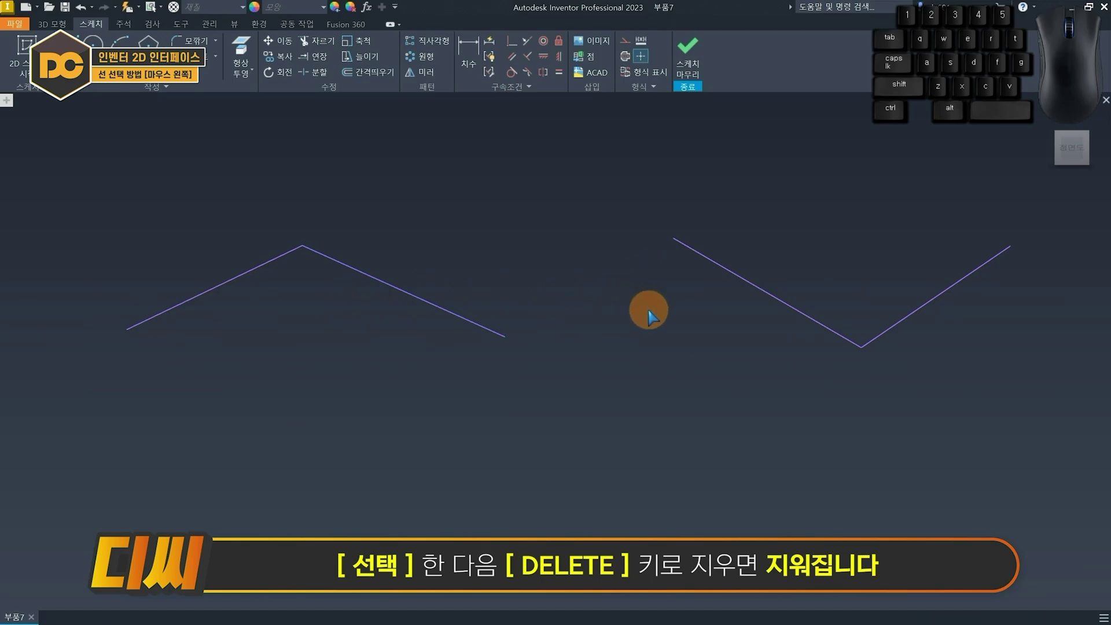
key(ctrl+z)
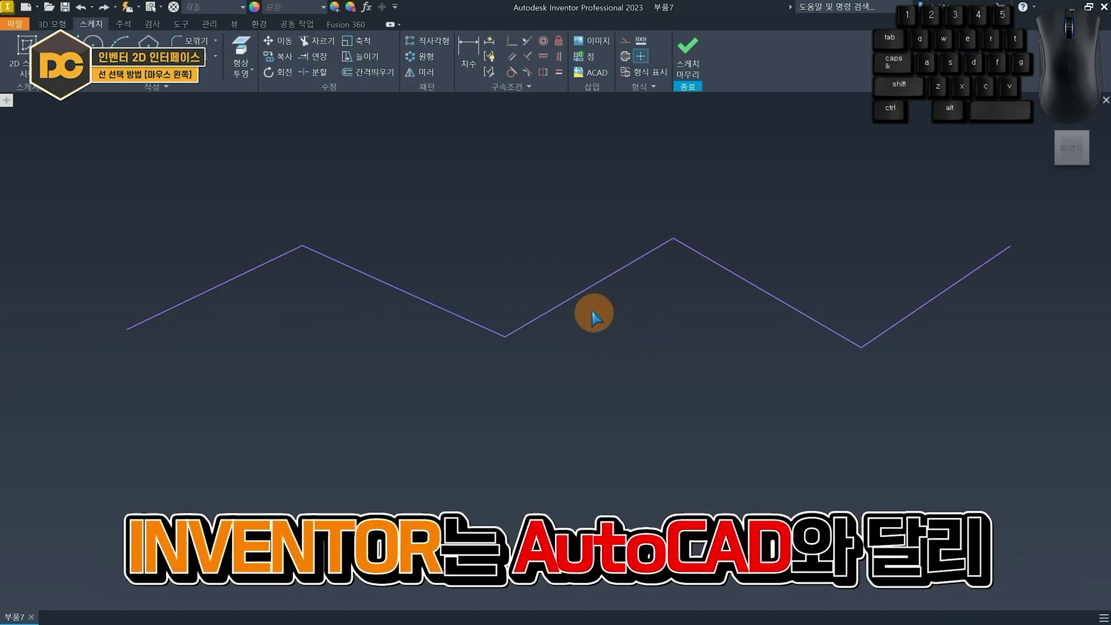
Select the zigzag's third, second and first segments one after another, without adding to the selection
click(573, 298)
click(443, 308)
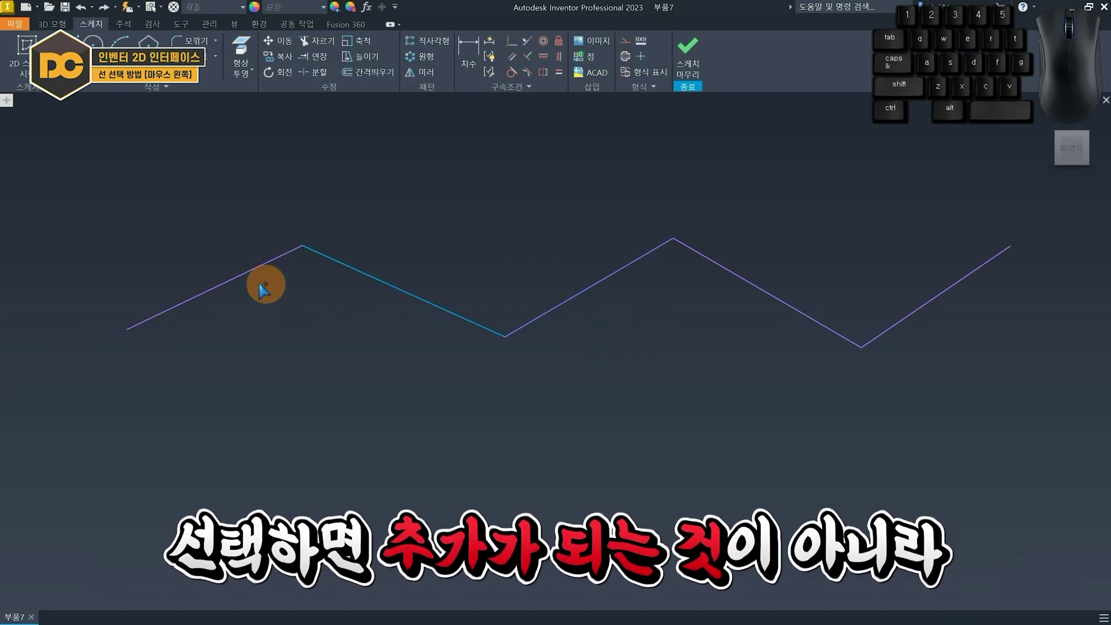
click(276, 261)
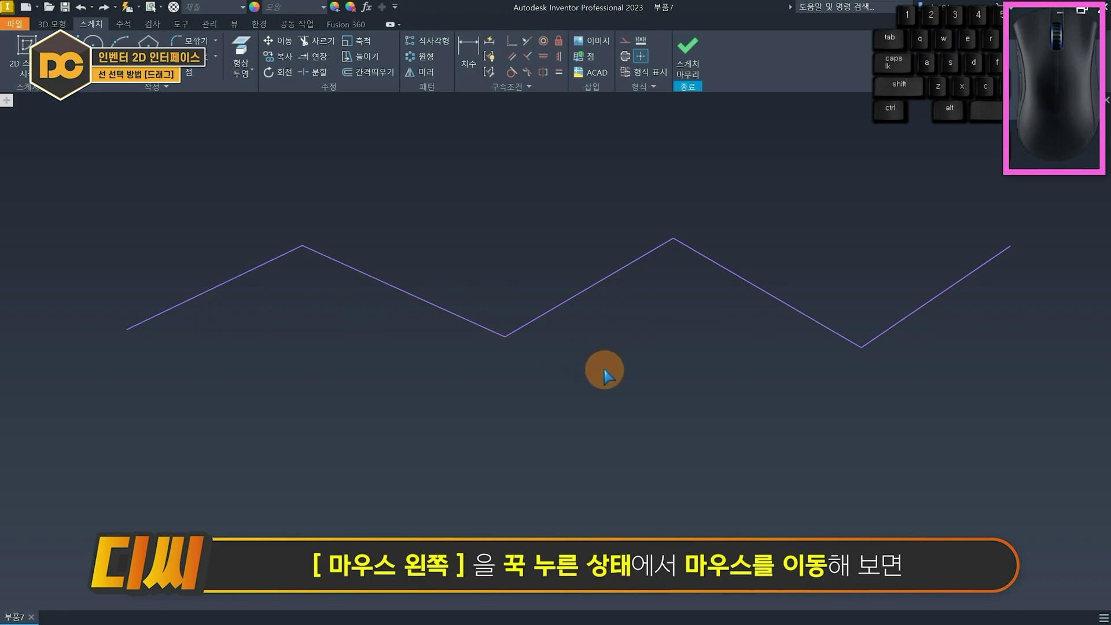
Select the zigzag's first three segments with a crossing window, delete them, and undo the deletion
drag(604, 371, 604, 371)
drag(526, 306, 876, 513)
mouse_move(553, 375)
mouse_down()
mouse_move(247, 218)
mouse_move(259, 211)
mouse_move(221, 213)
mouse_up()
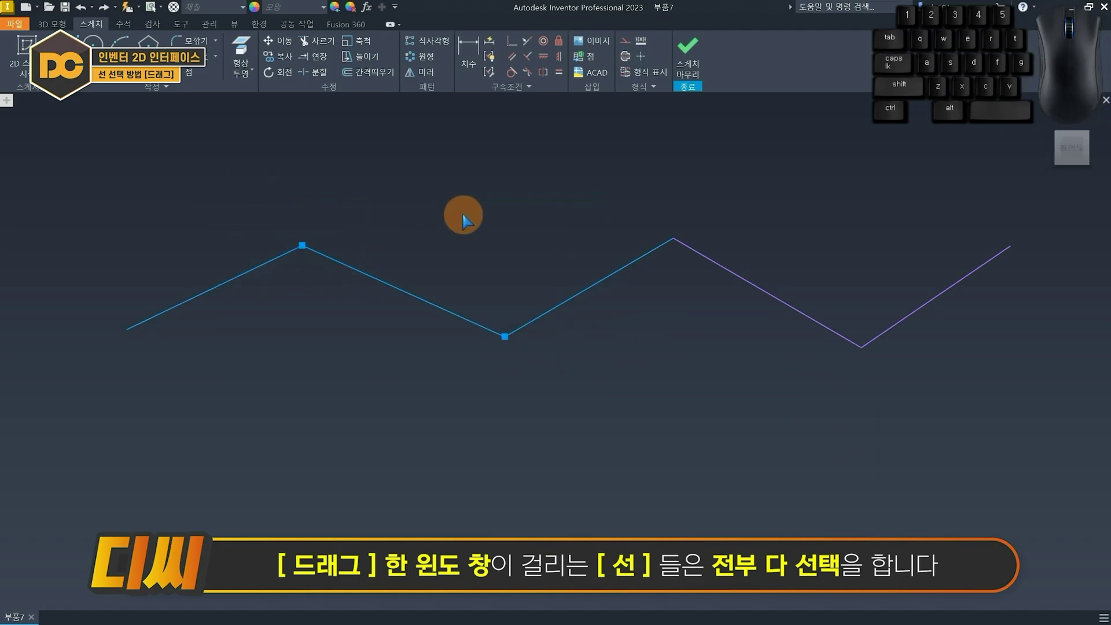
key(Delete)
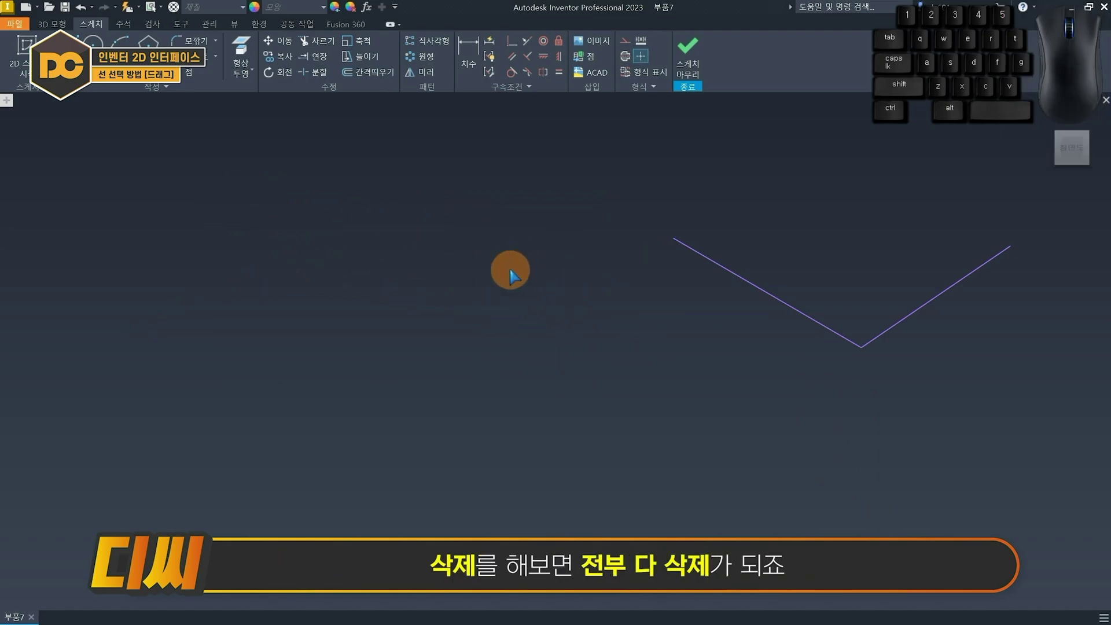
key(ctrl+z)
Select only the zigzag's fully enclosed second segment with an enclosing window, delete it, and undo the deletion
drag(215, 213, 433, 304)
mouse_move(591, 394)
mouse_down()
mouse_move(591, 373)
mouse_move(556, 372)
mouse_move(575, 384)
mouse_up()
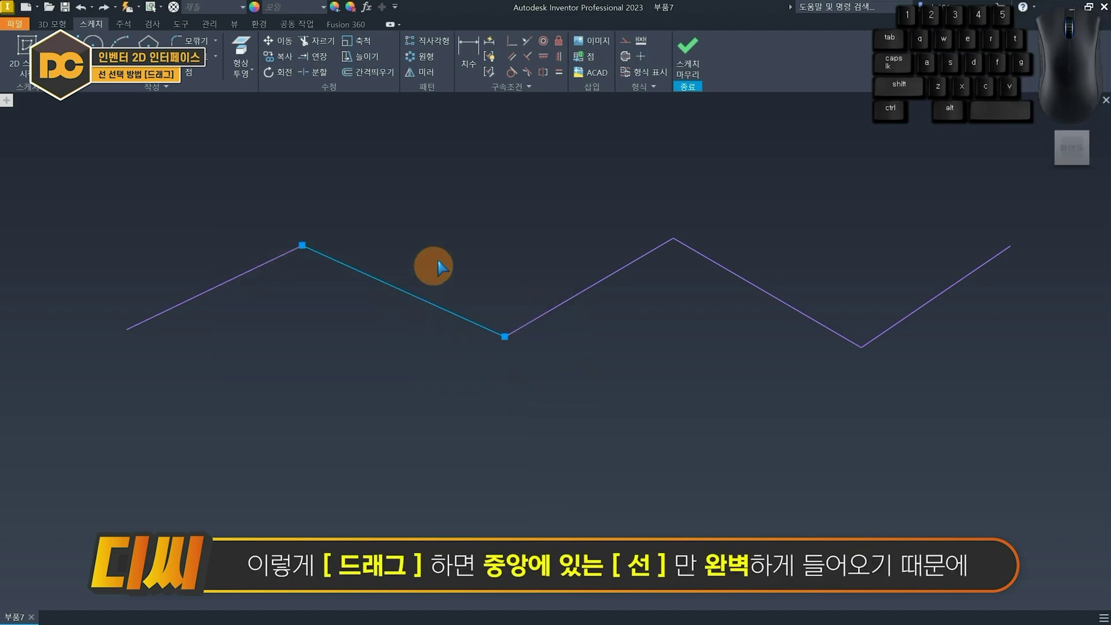
key(Delete)
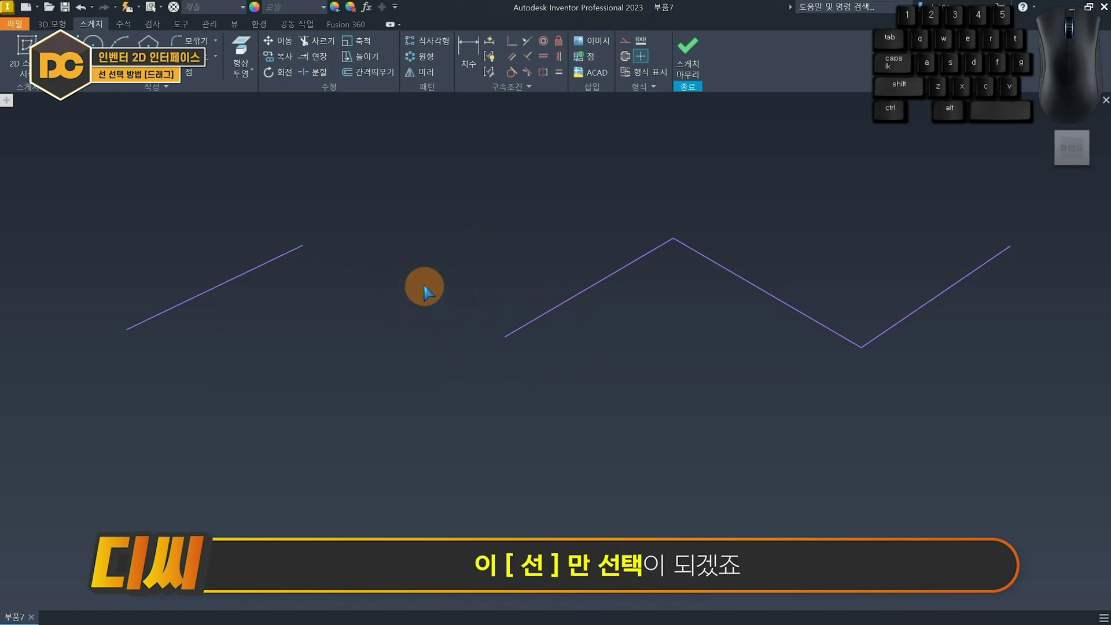
key(ctrl+z)
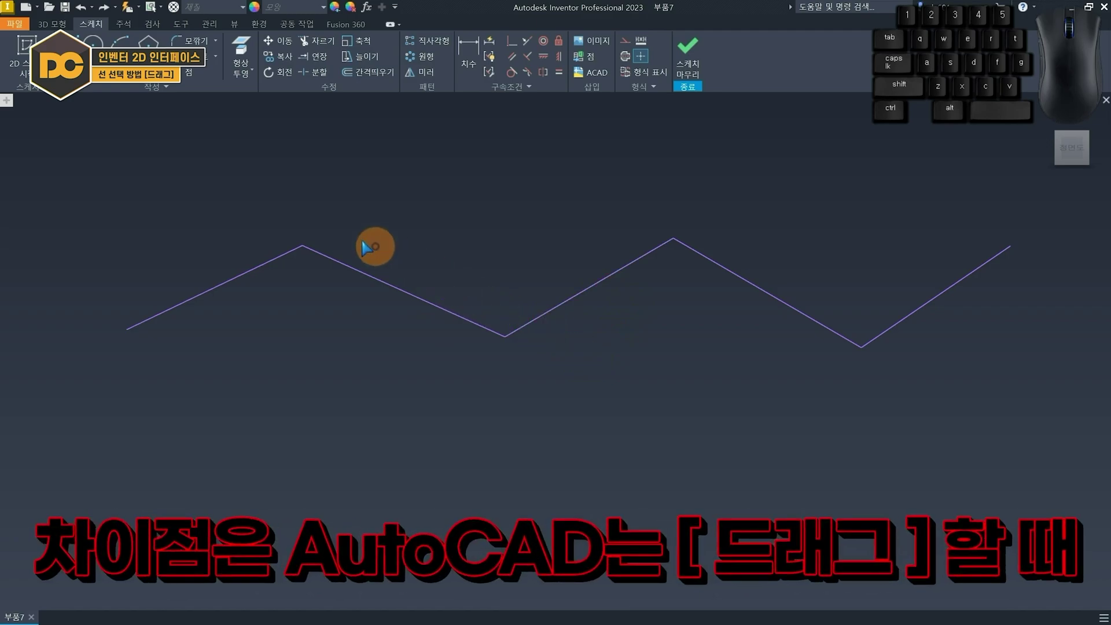
Repeat crossing window selections over the zigzag's second and third segments, clearing the selection in between
drag(605, 379, 342, 238)
click(617, 368)
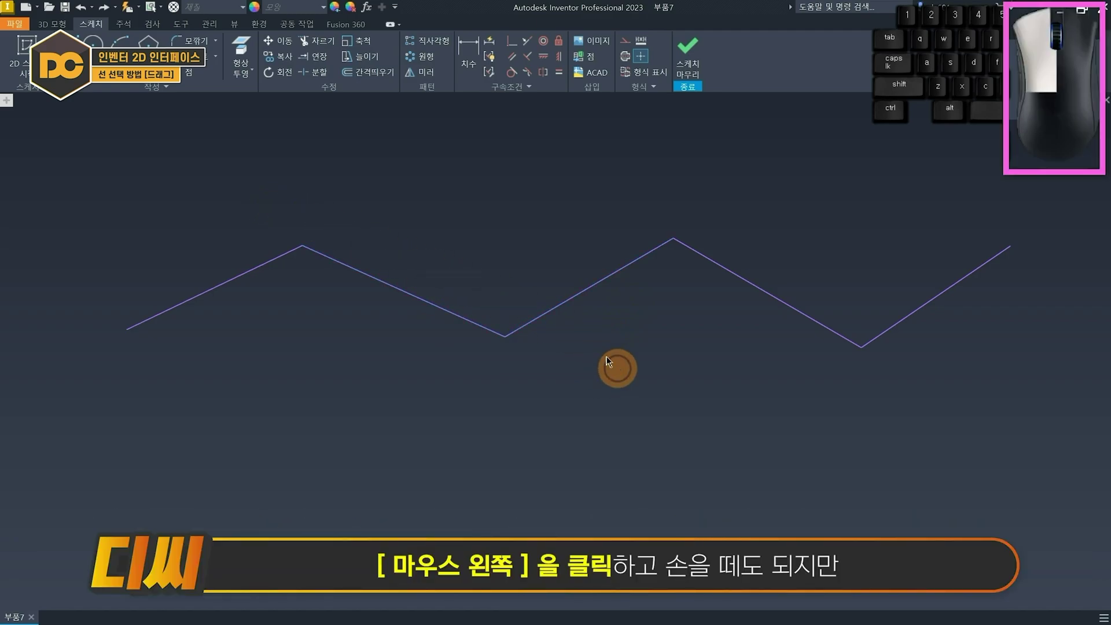
drag(624, 367, 411, 242)
click(633, 333)
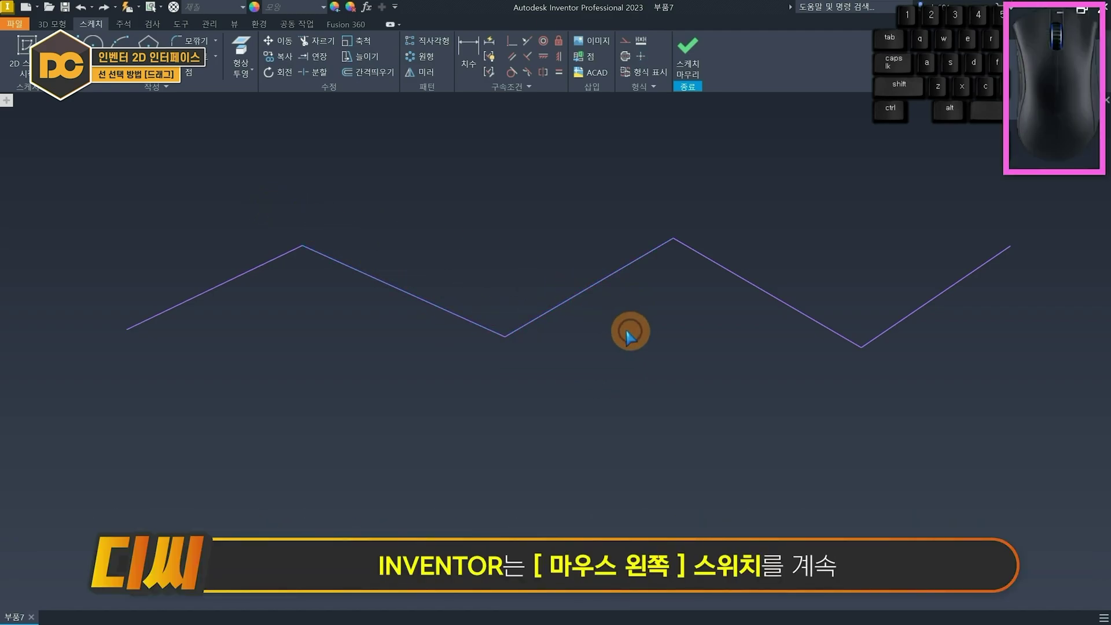
drag(604, 375, 360, 210)
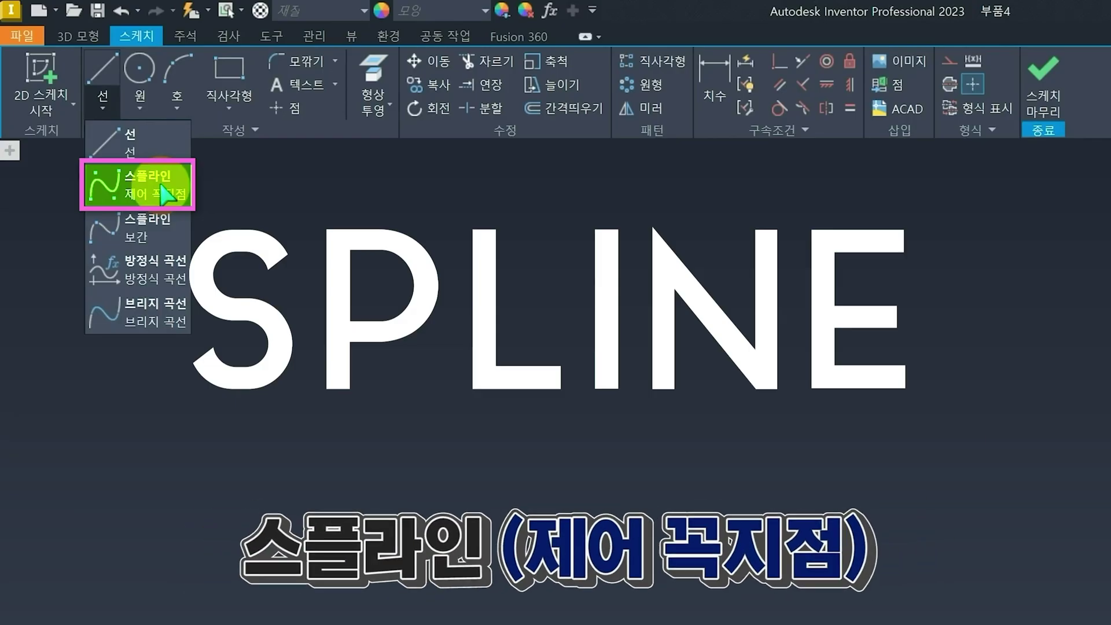
Draw a control vertex spline (제어 꼭지점) with five zigzag vertices, and reshape it by moving its second vertex up and third vertex down
click(165, 194)
click(205, 378)
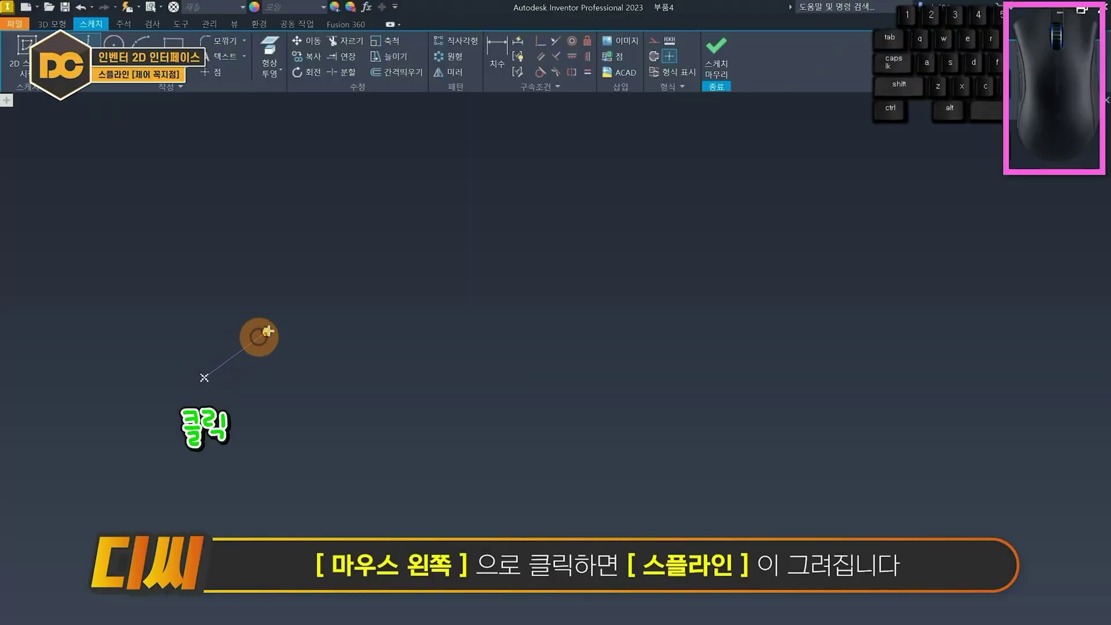
click(340, 255)
click(512, 394)
click(684, 260)
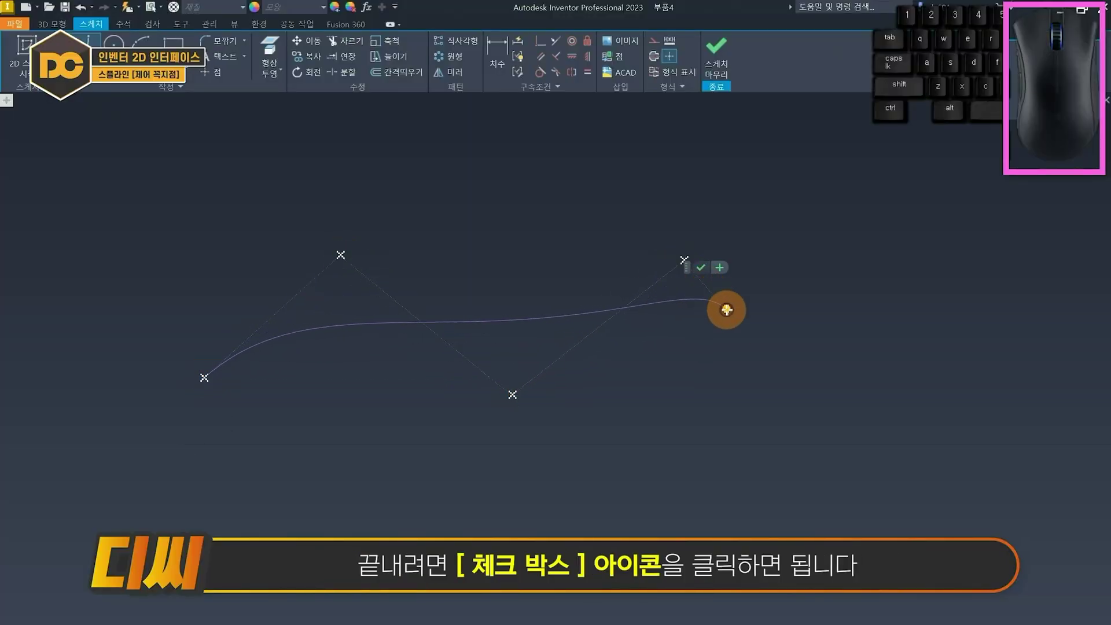
click(811, 380)
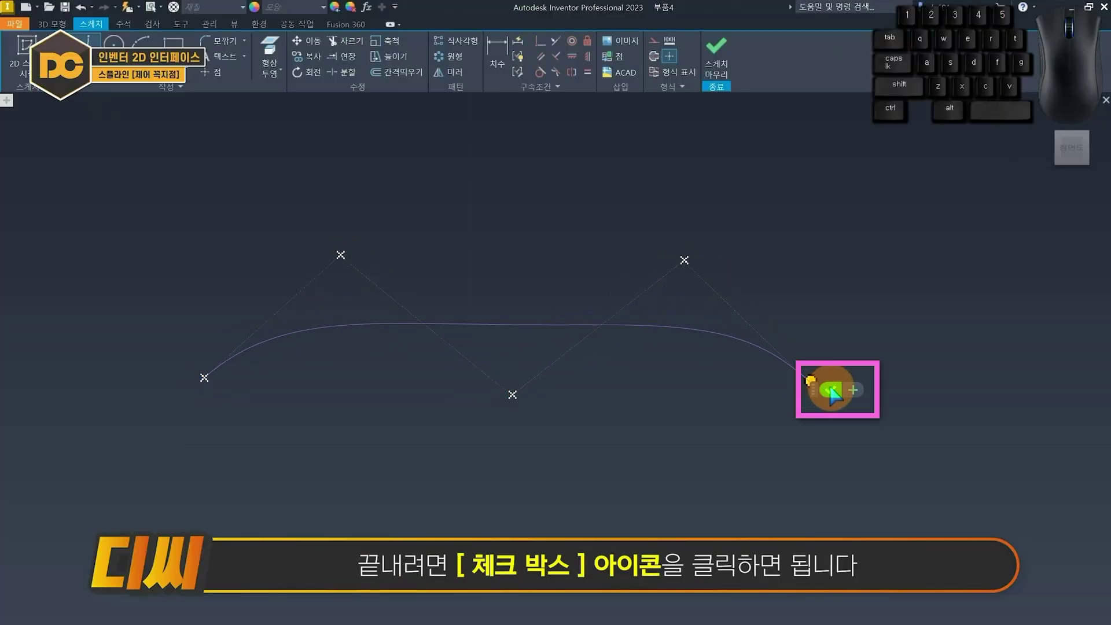
click(832, 393)
drag(340, 255, 327, 125)
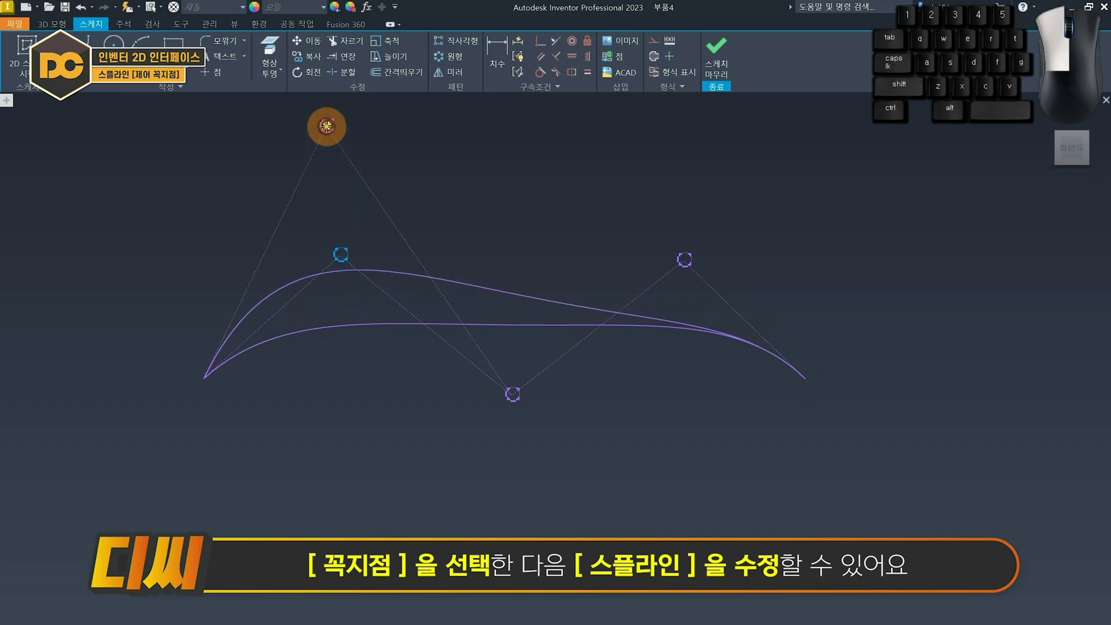
drag(524, 399, 449, 502)
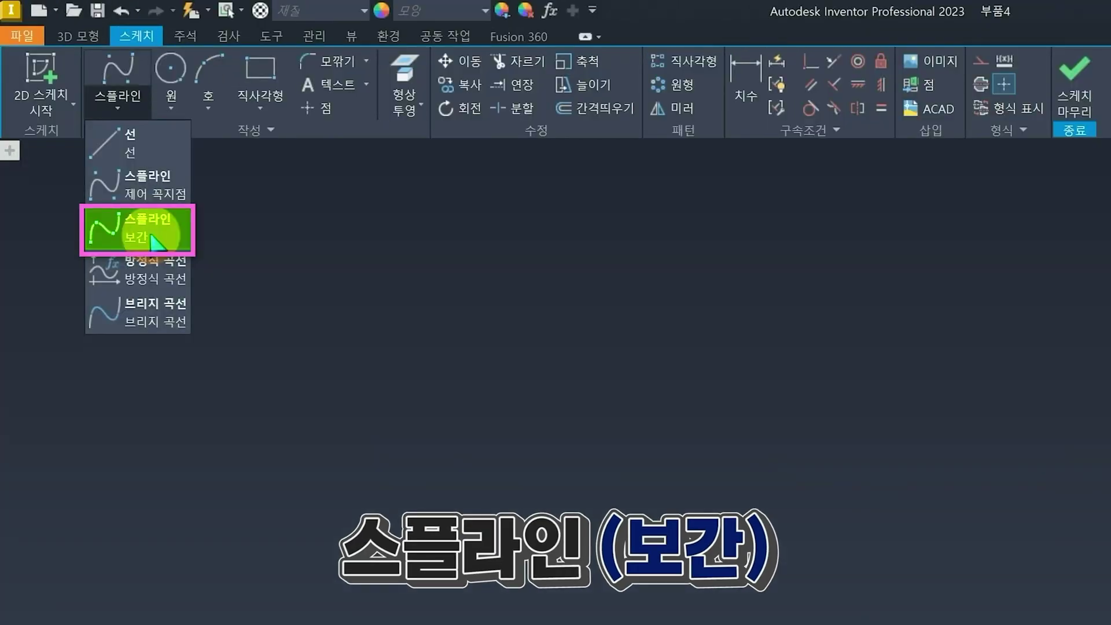
Draw a wave-shaped interpolation spline (보간) through four fit points and finish it
click(152, 238)
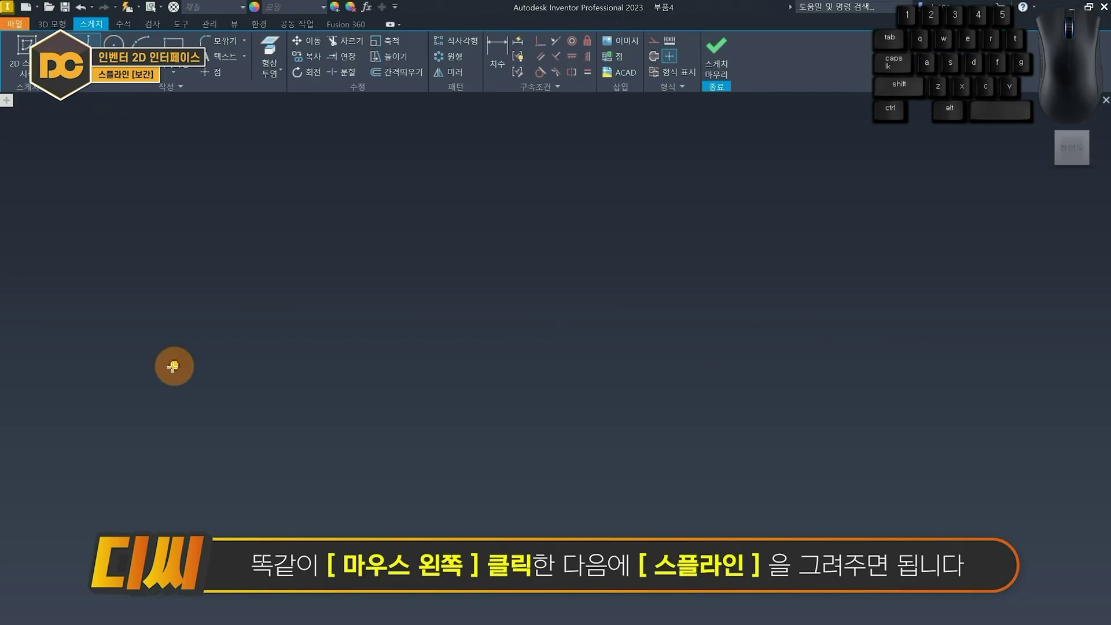
click(137, 402)
click(297, 255)
click(505, 391)
click(731, 283)
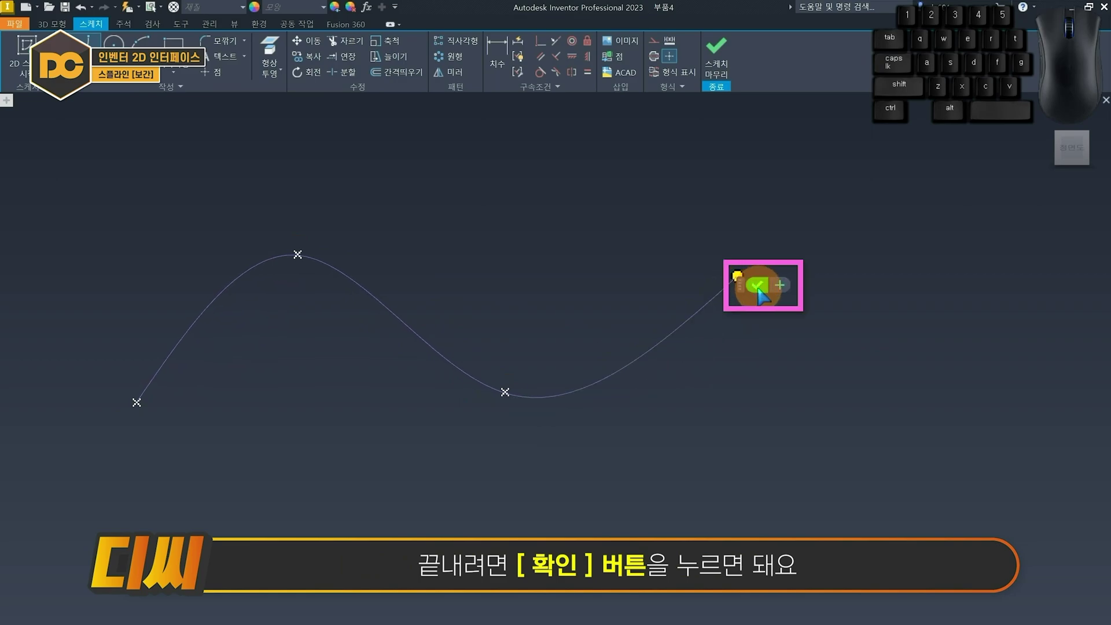
click(757, 288)
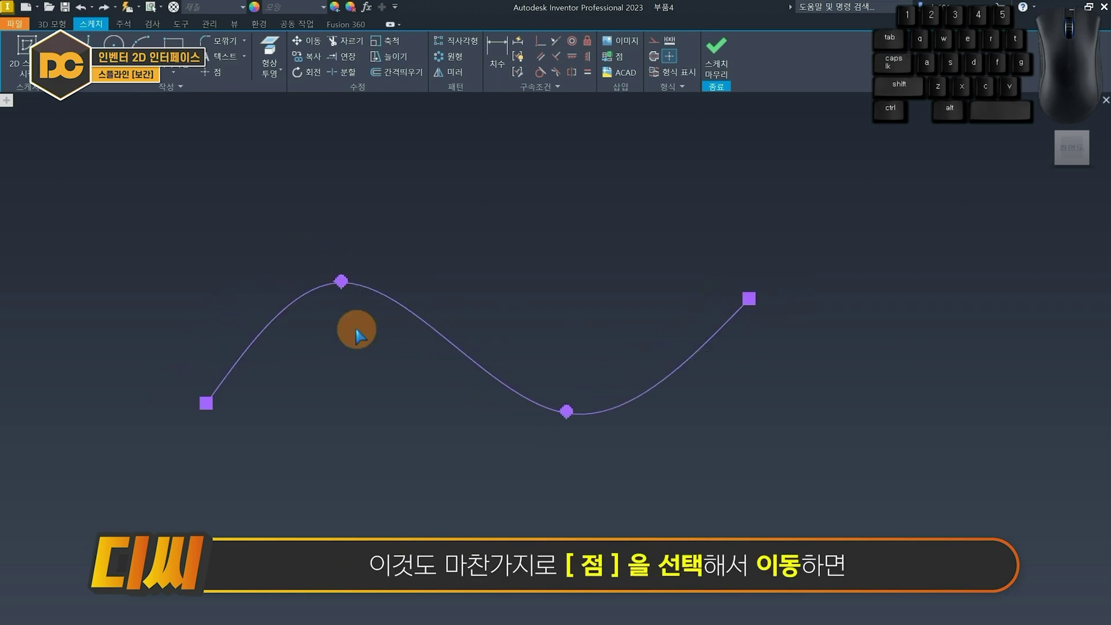
Reshape the interpolation spline by moving its two interior fit points and its right end point
drag(341, 282, 345, 233)
drag(567, 411, 571, 402)
scroll(491, 382, up, 3)
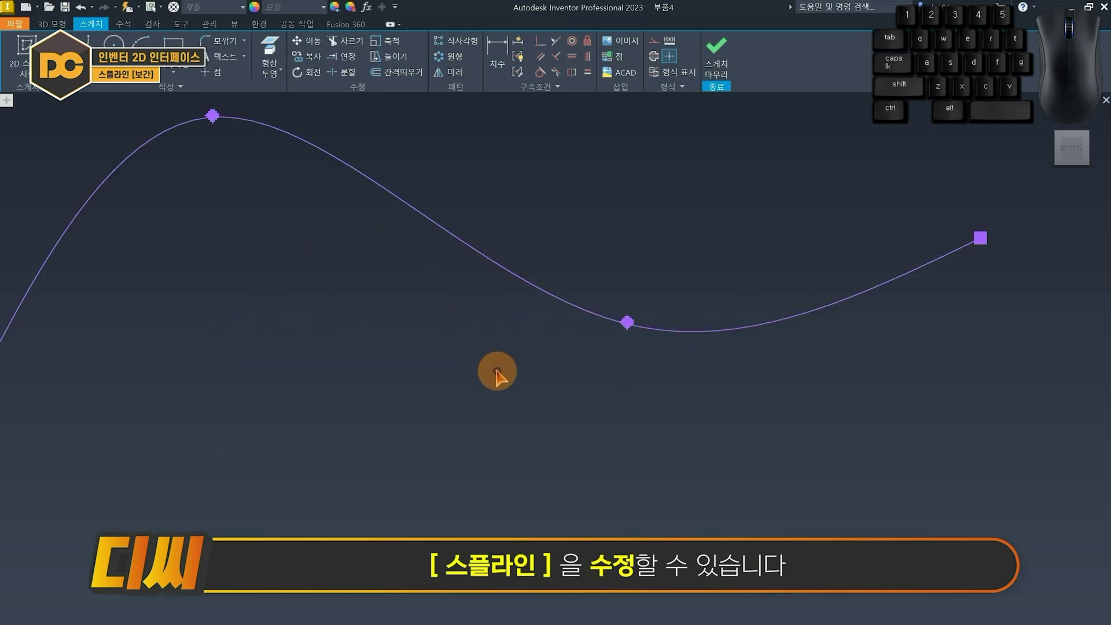
drag(687, 362, 625, 406)
drag(271, 152, 335, 249)
drag(1051, 278, 970, 270)
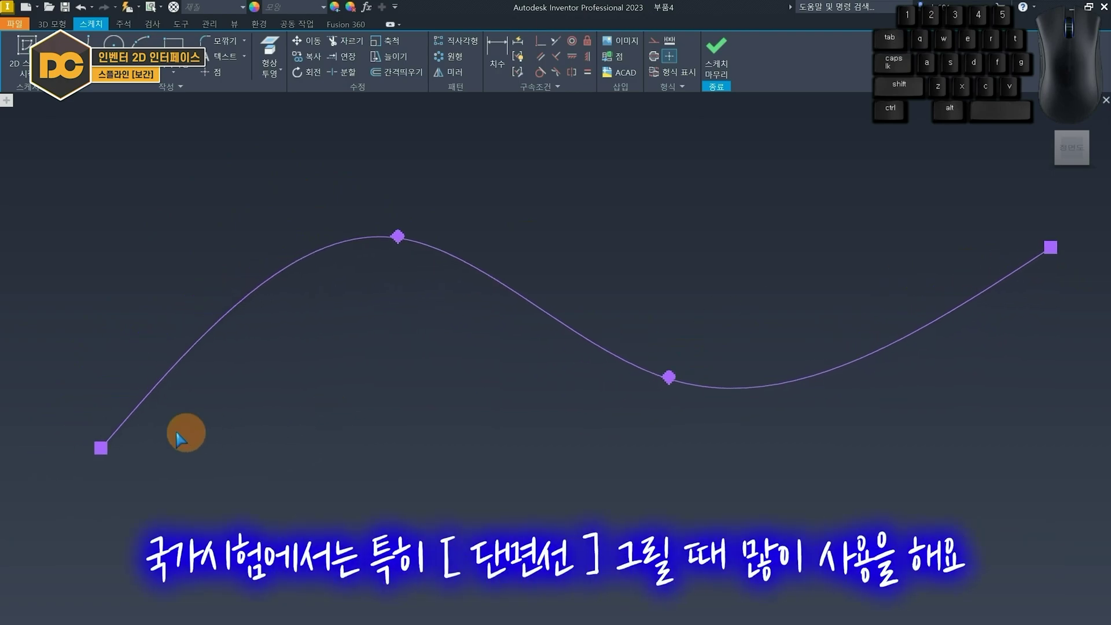
Move the interpolation spline's left end point slightly upward
drag(100, 445, 99, 401)
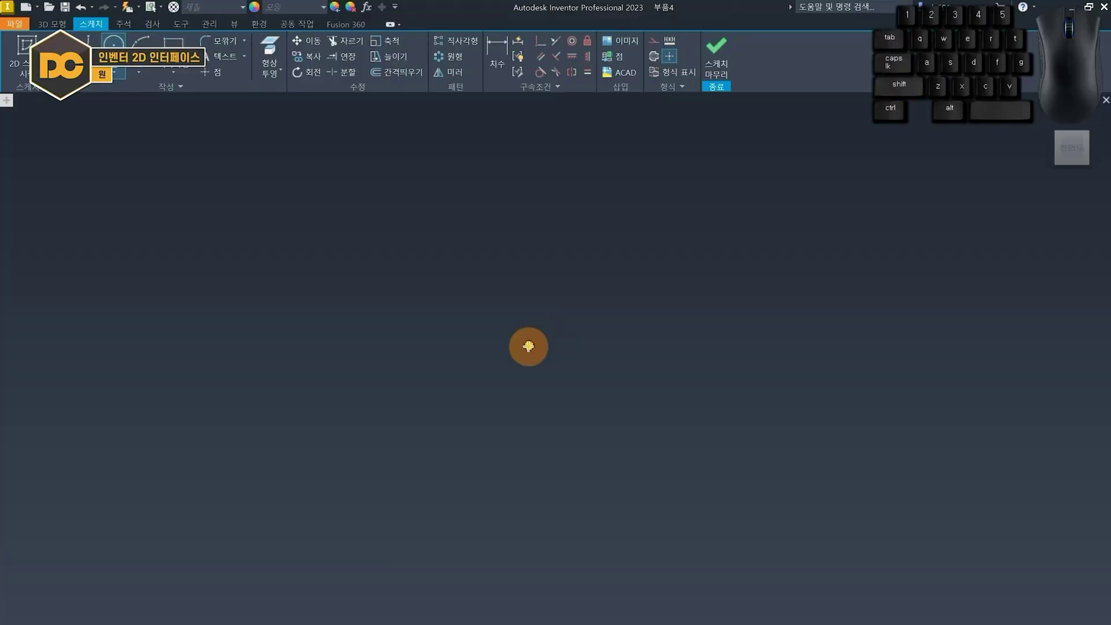
Draw a centre-point circle and resize it by its edge to about 4.6 in diameter
click(528, 346)
click(531, 172)
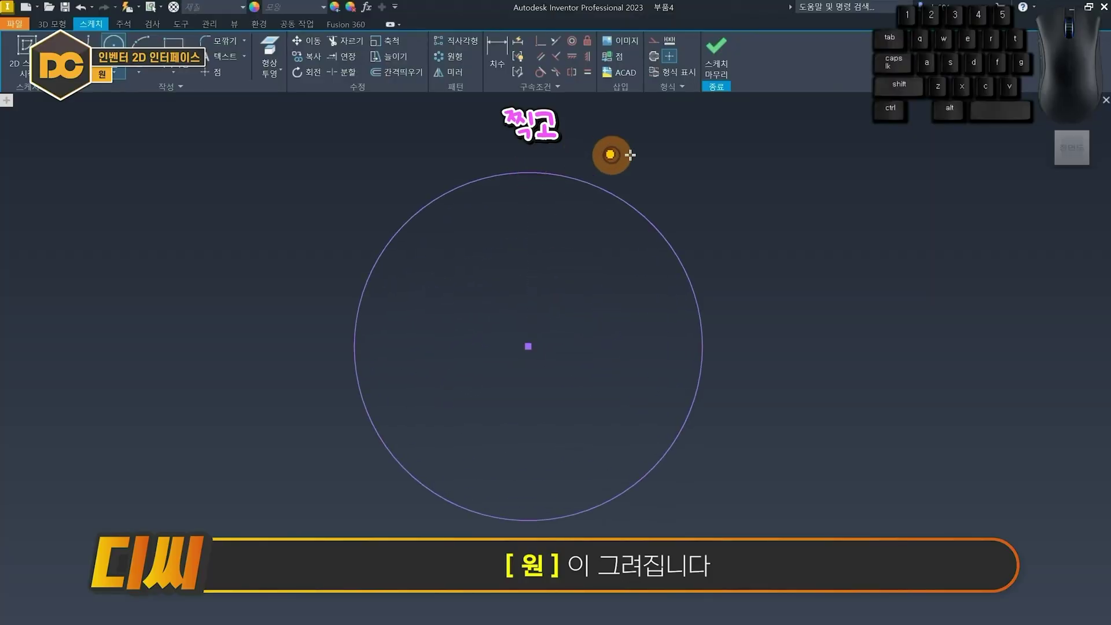
click(678, 245)
drag(678, 246, 662, 263)
Add a diameter dimension to the circle, placing it outside the circle's upper right
key(d)
click(666, 260)
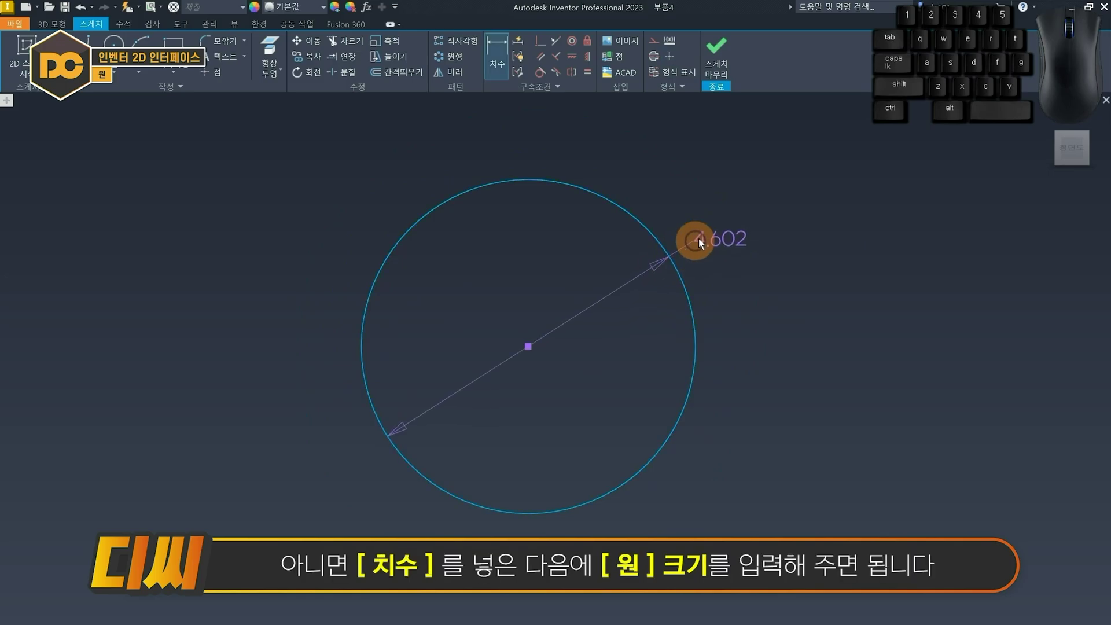
click(727, 226)
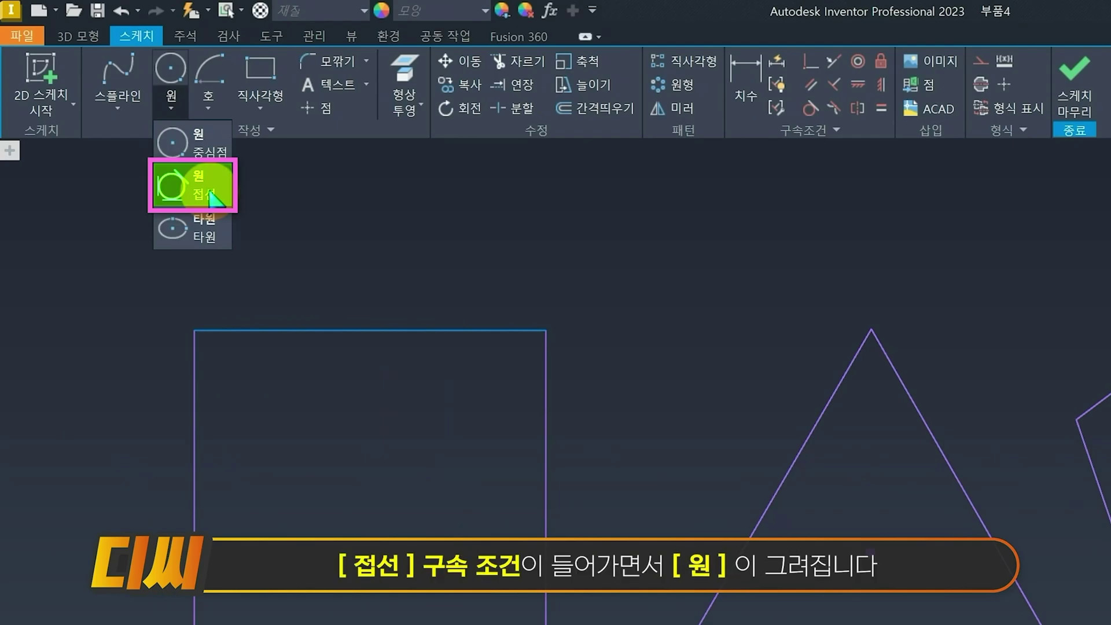
Draw tangent circles (원 접선) inside the square and inside the triangle, each touching three of the shape's sides
click(209, 195)
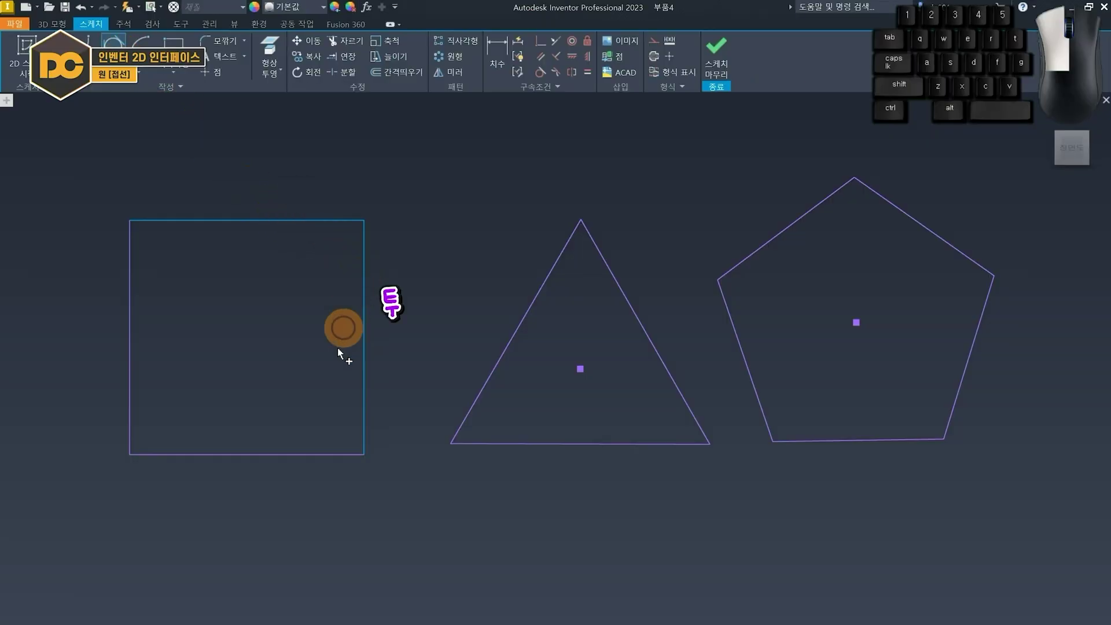
click(303, 455)
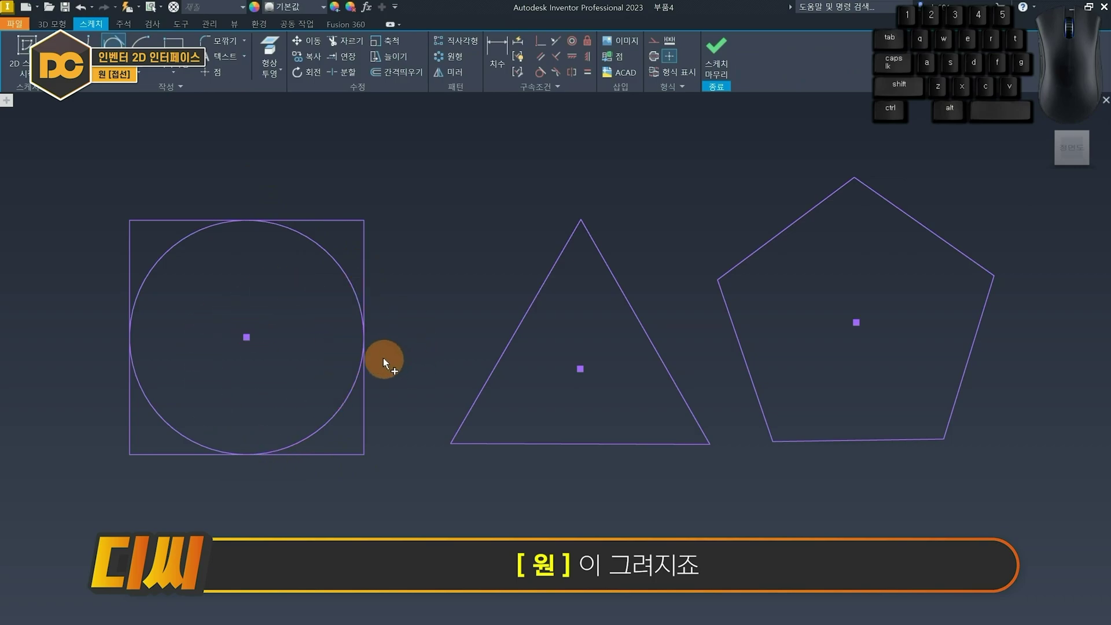
click(533, 301)
click(627, 301)
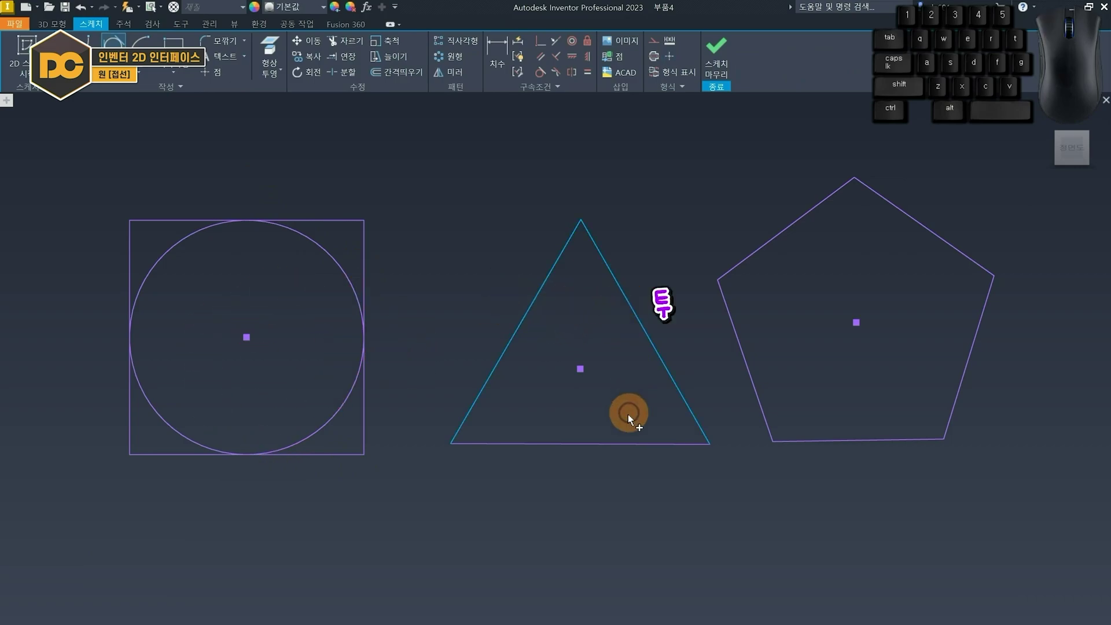
click(615, 444)
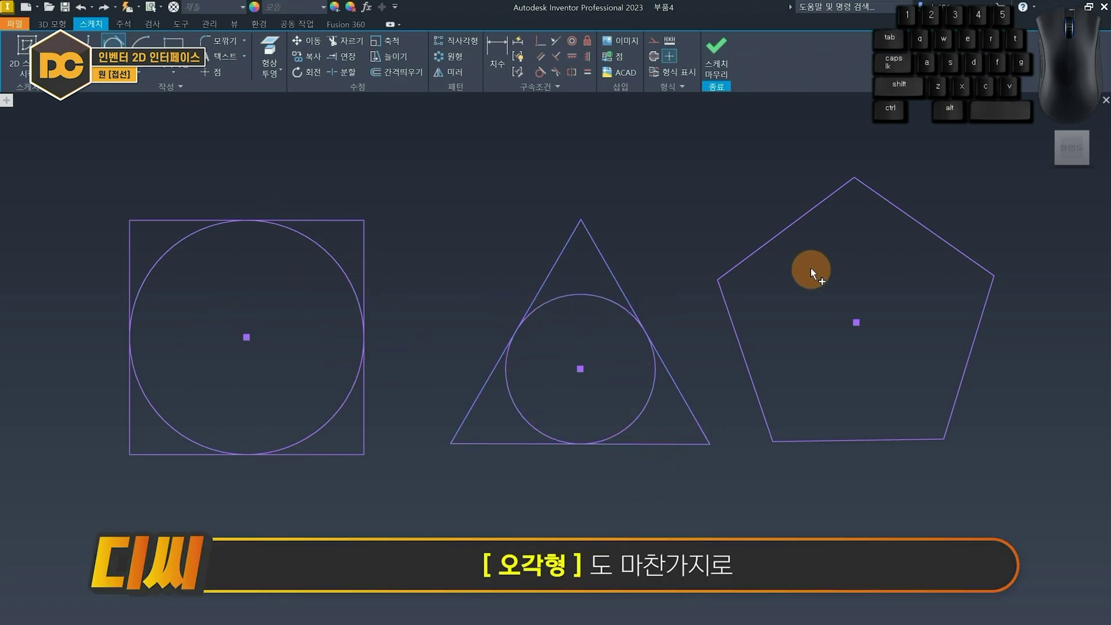
Draw a tangent circle inside the pentagon from its two upper sides and its lower-left side
click(796, 222)
click(907, 212)
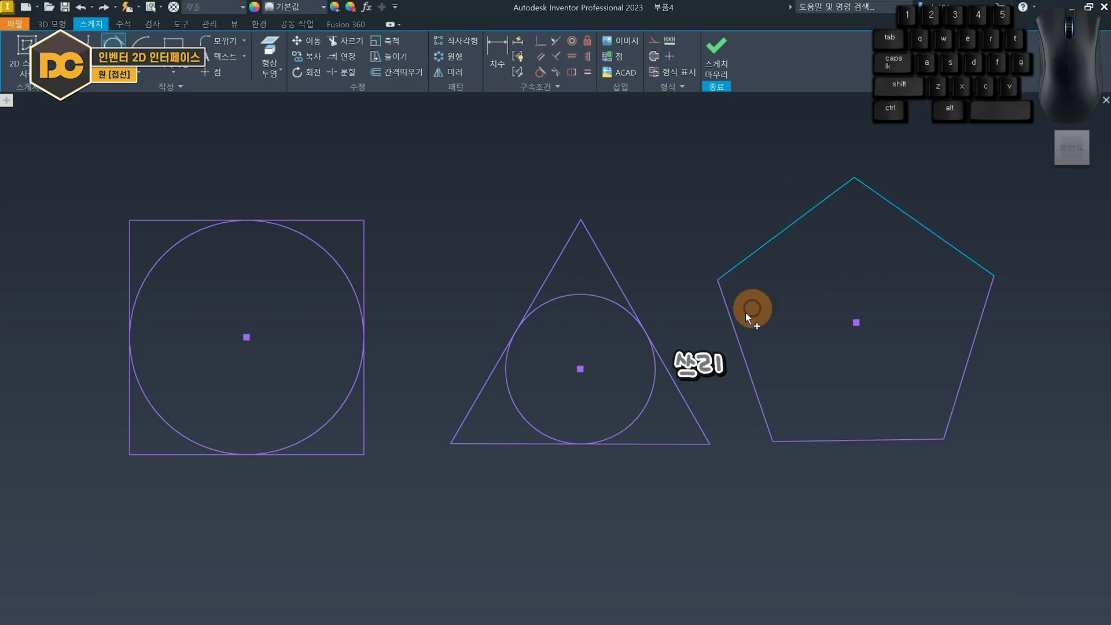
click(732, 323)
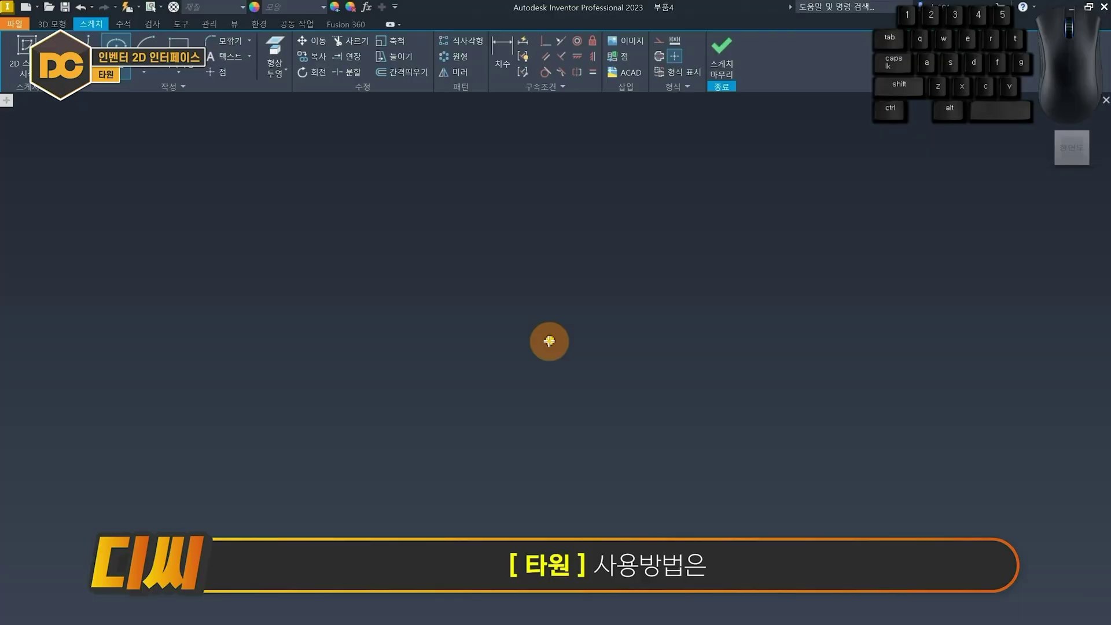
Draw an ellipse (타원) from its centre, with a horizontal major axis and a vertical minor axis about half as long
click(549, 341)
click(754, 342)
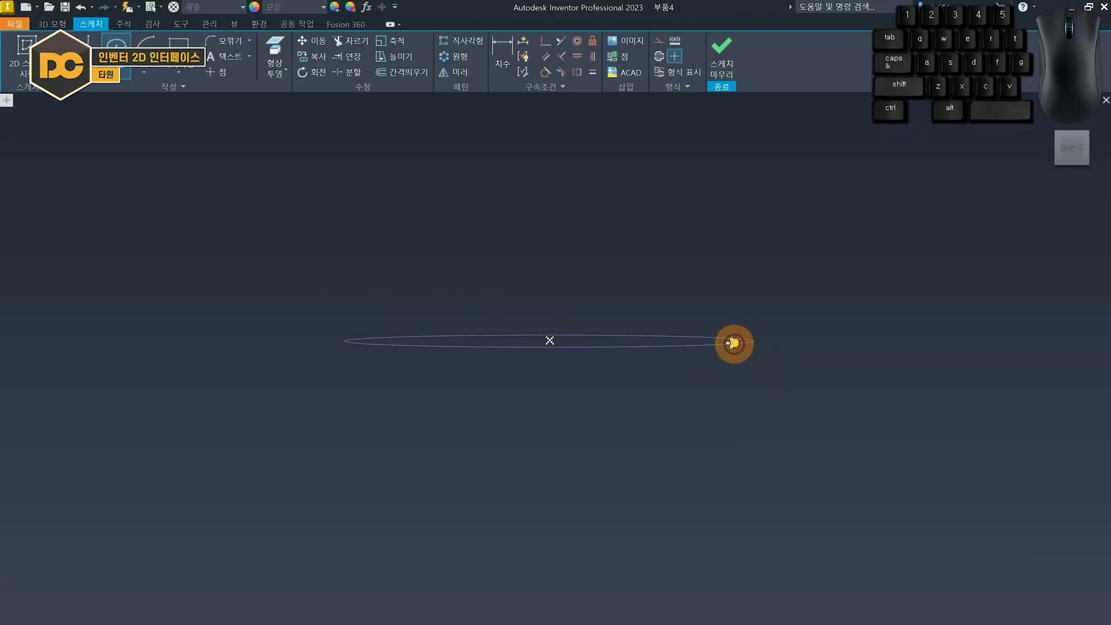
click(549, 248)
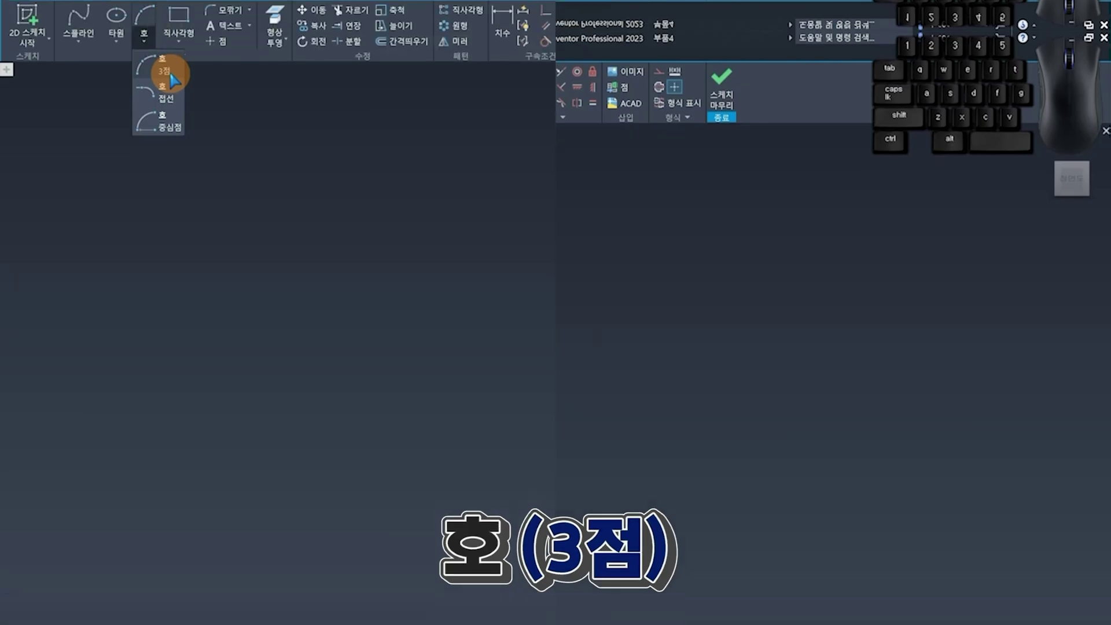
Draw a three-point arc (호 3점) with two level end points and a third point that bows it upward
click(170, 104)
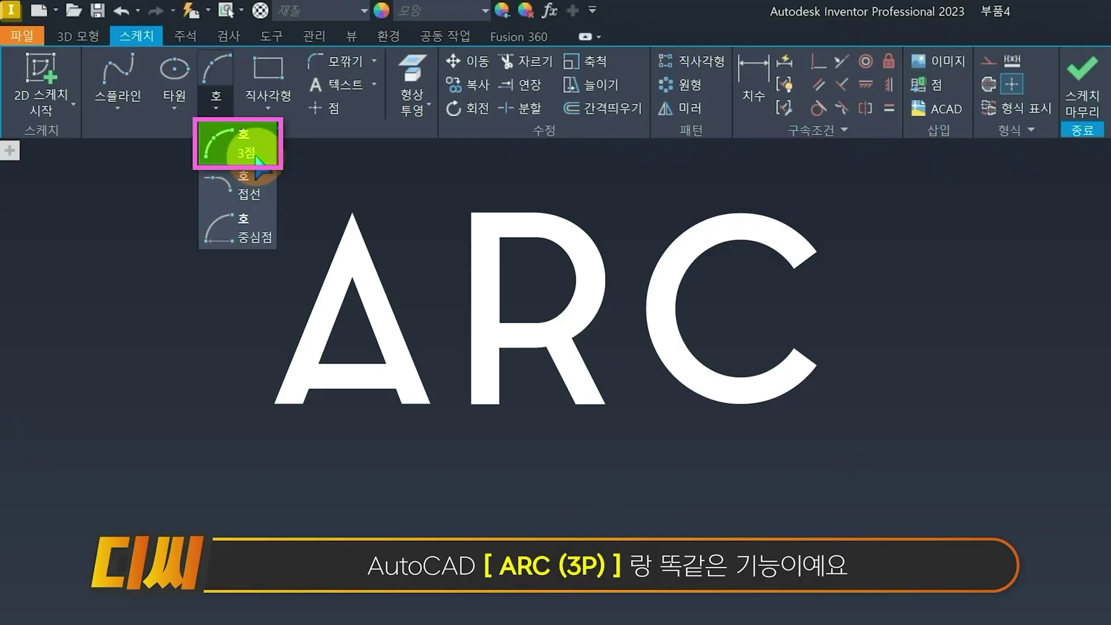
click(328, 334)
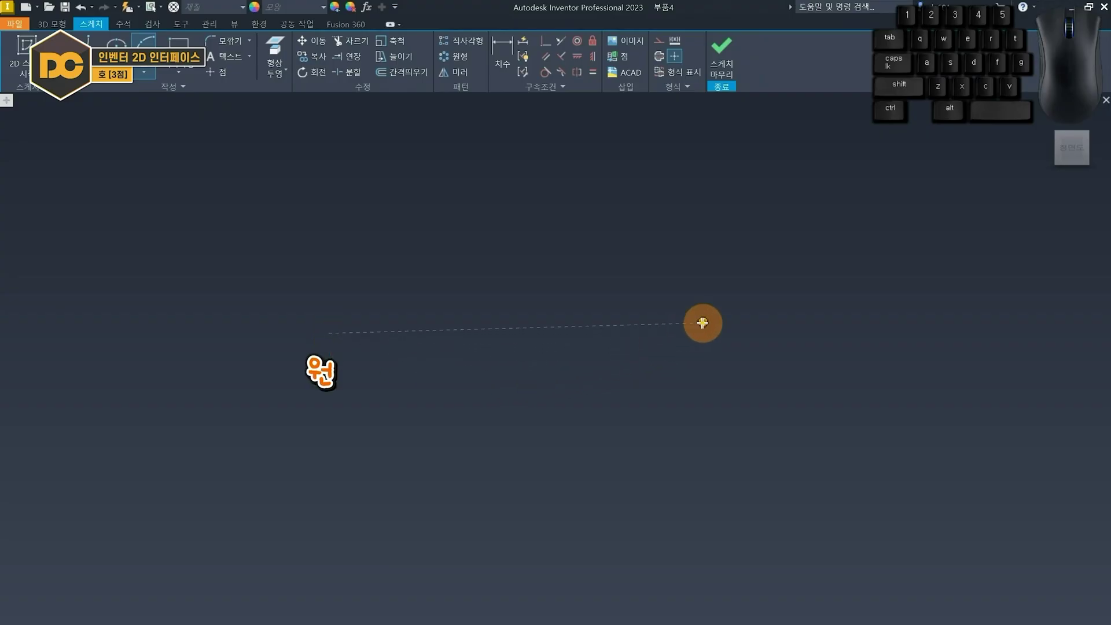
click(703, 334)
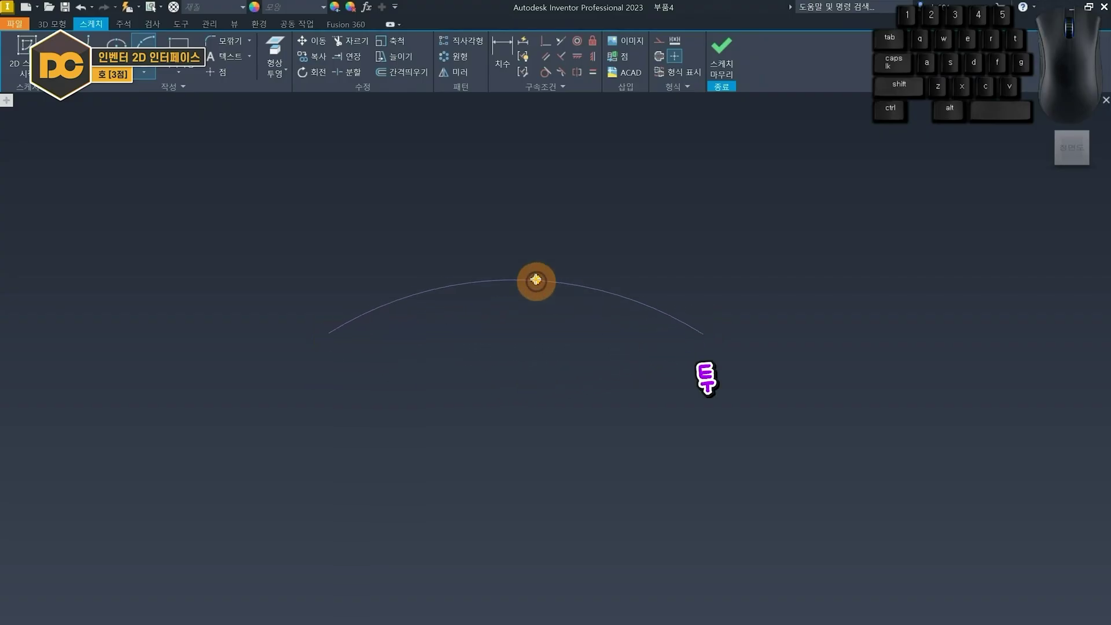
click(523, 258)
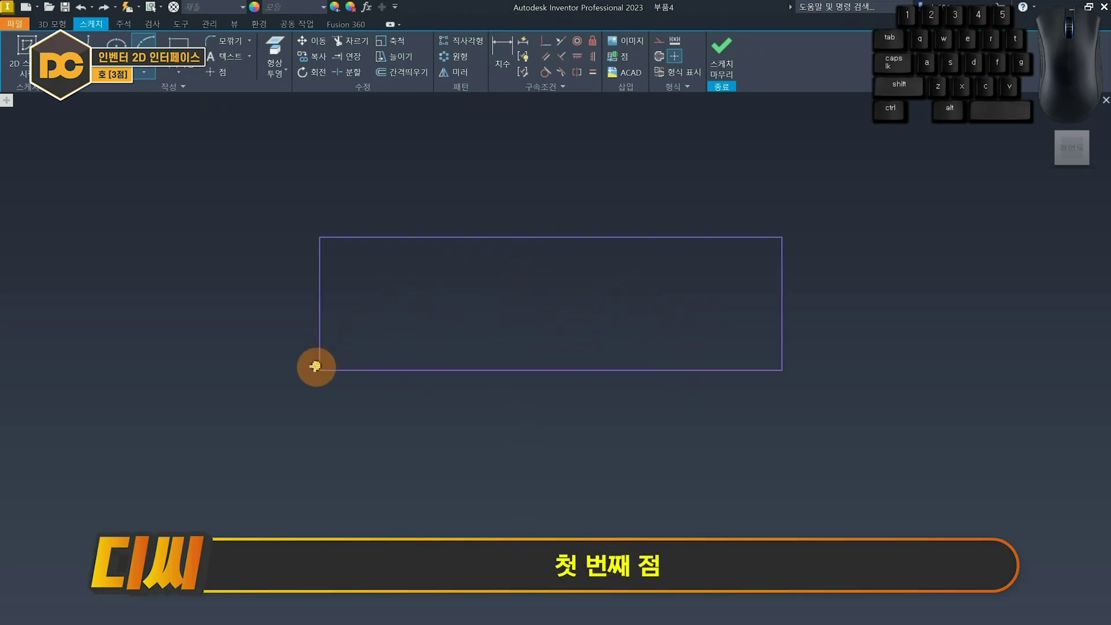
Draw a three-point arc between the rectangle's bottom corners that passes through a point on its top edge
click(781, 369)
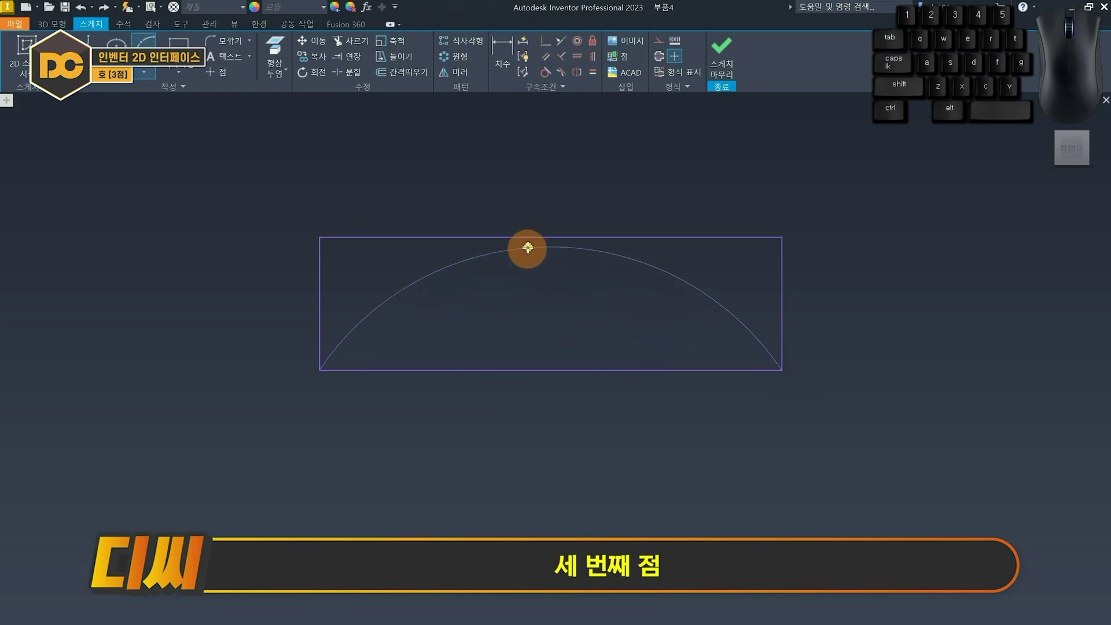
click(541, 236)
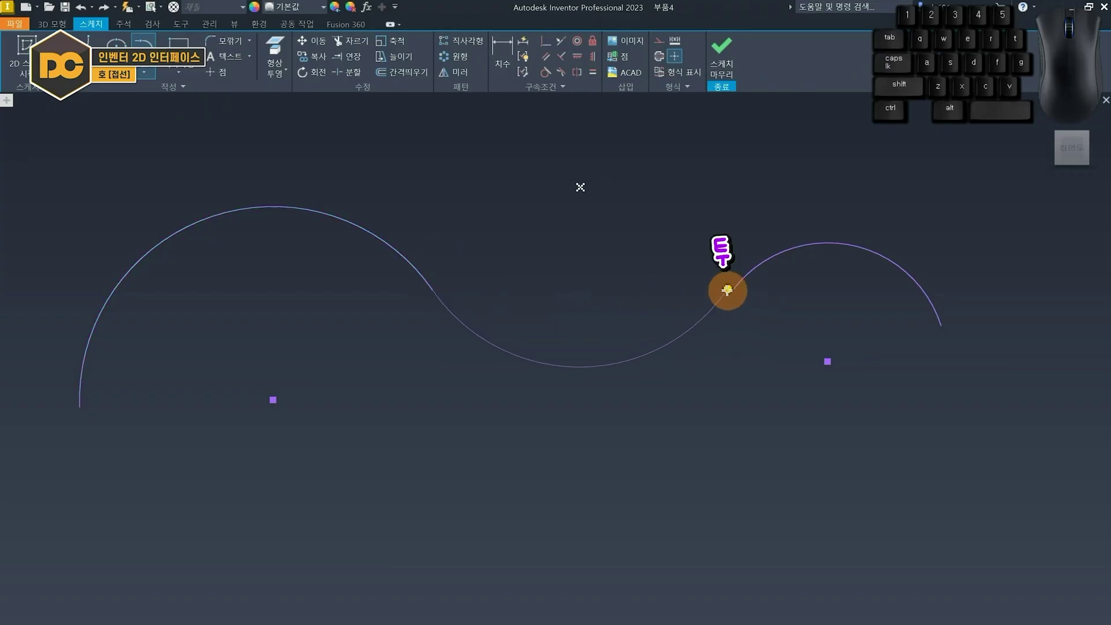
Bridge the gap between the two separate arcs with a tangent arc (호 접선)
click(729, 290)
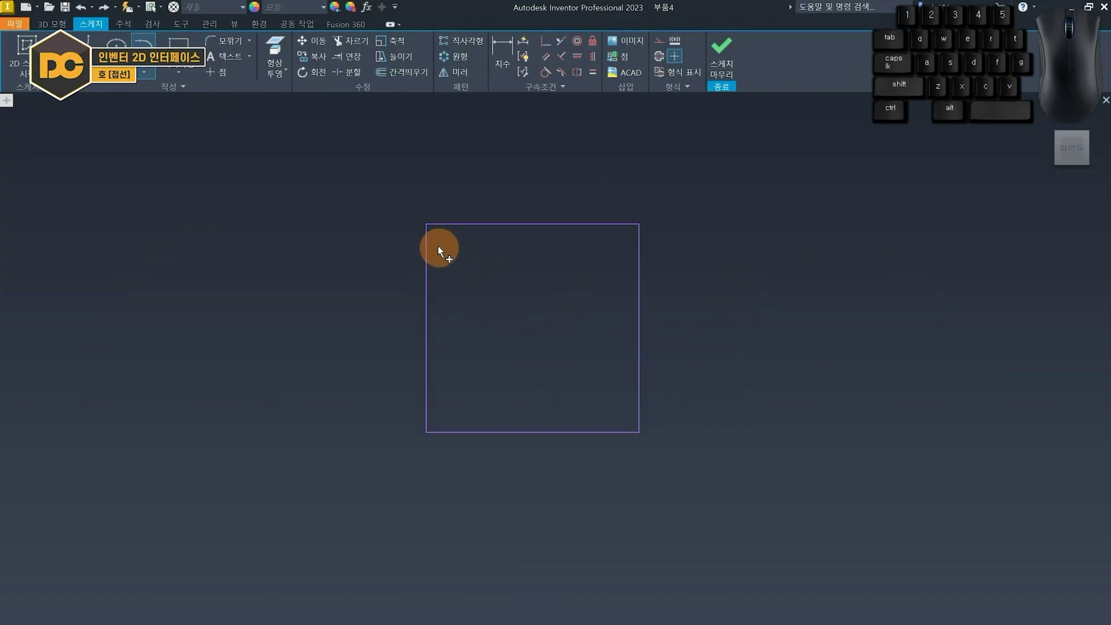
Draw tangent arcs on the square, one across its top corners and one from its top-right to its bottom-right corner
click(427, 224)
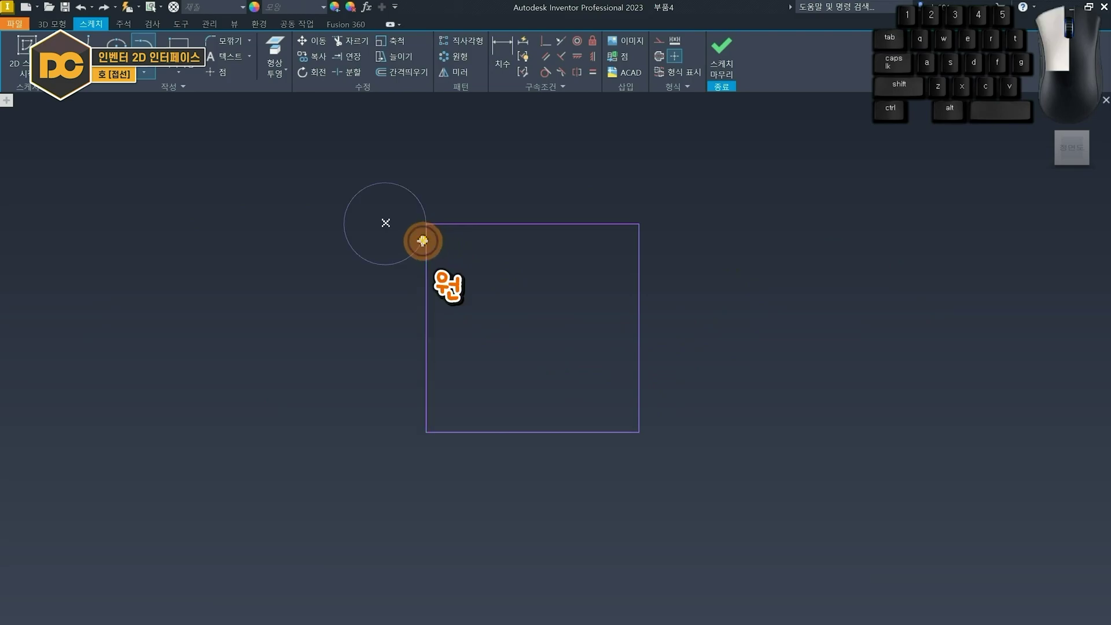
click(639, 224)
click(639, 224)
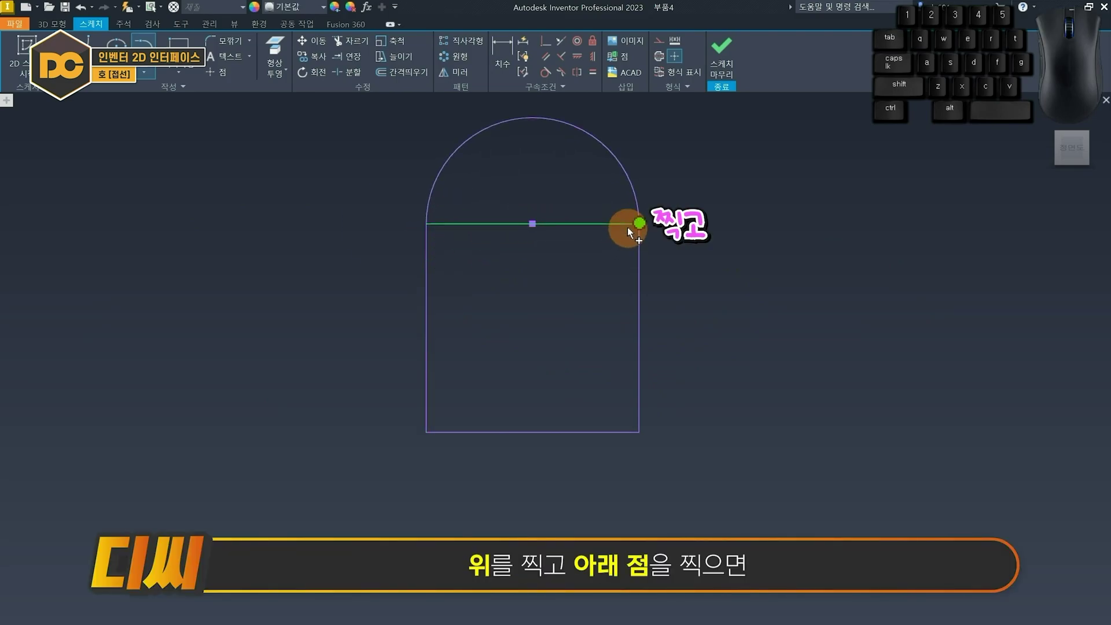
click(640, 432)
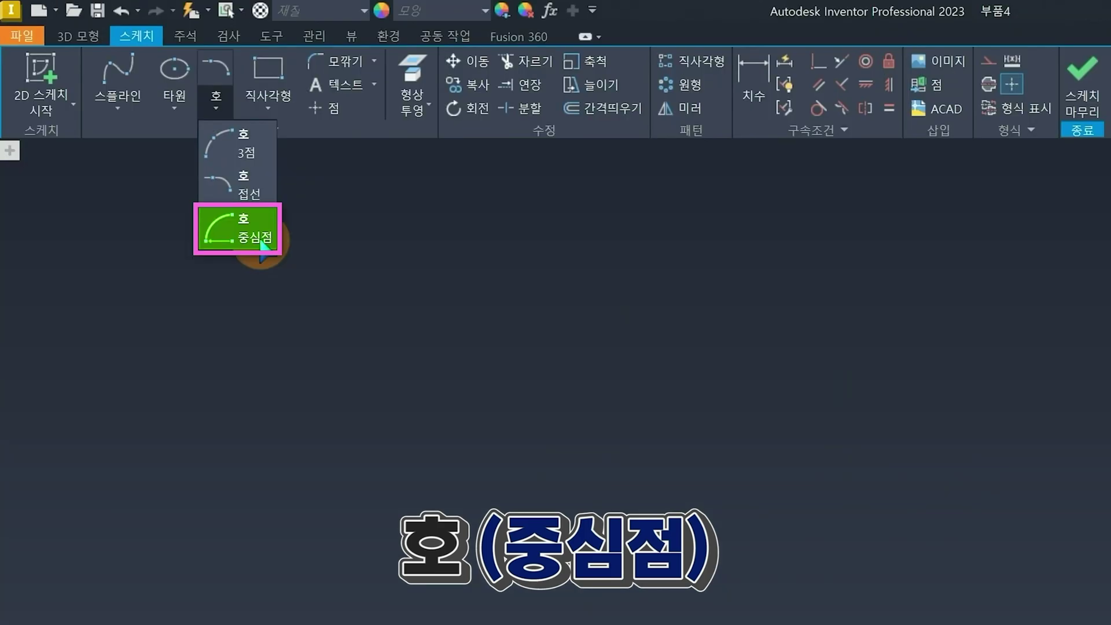
Draw a centre-point arc (호 중심점) by placing its centre, a start point on the left and an end point on the right
click(261, 238)
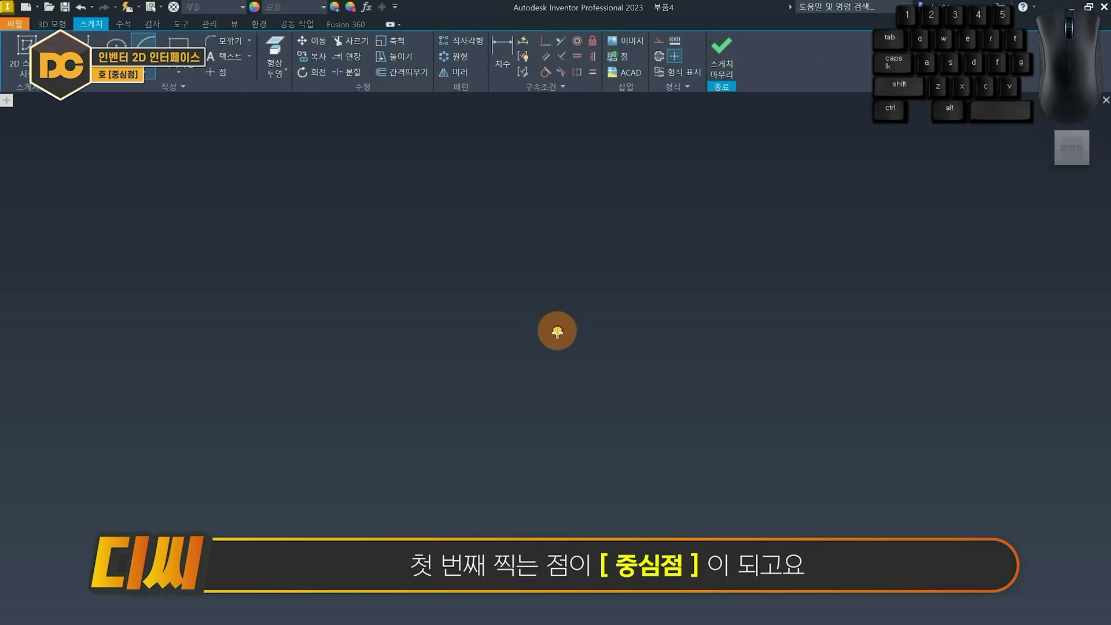
click(559, 342)
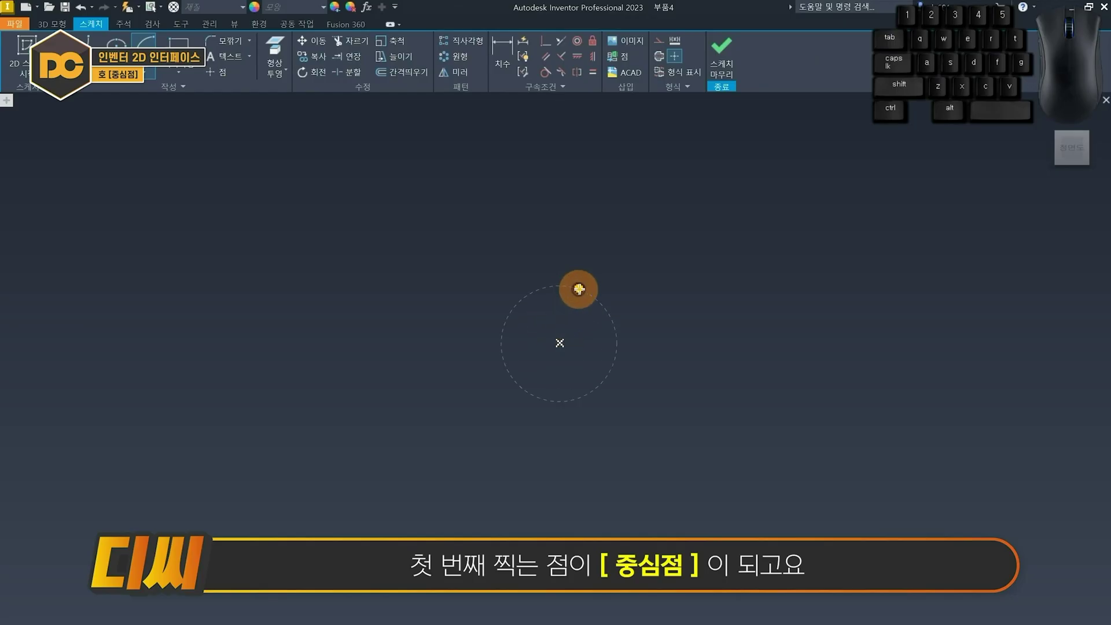
click(362, 351)
click(716, 340)
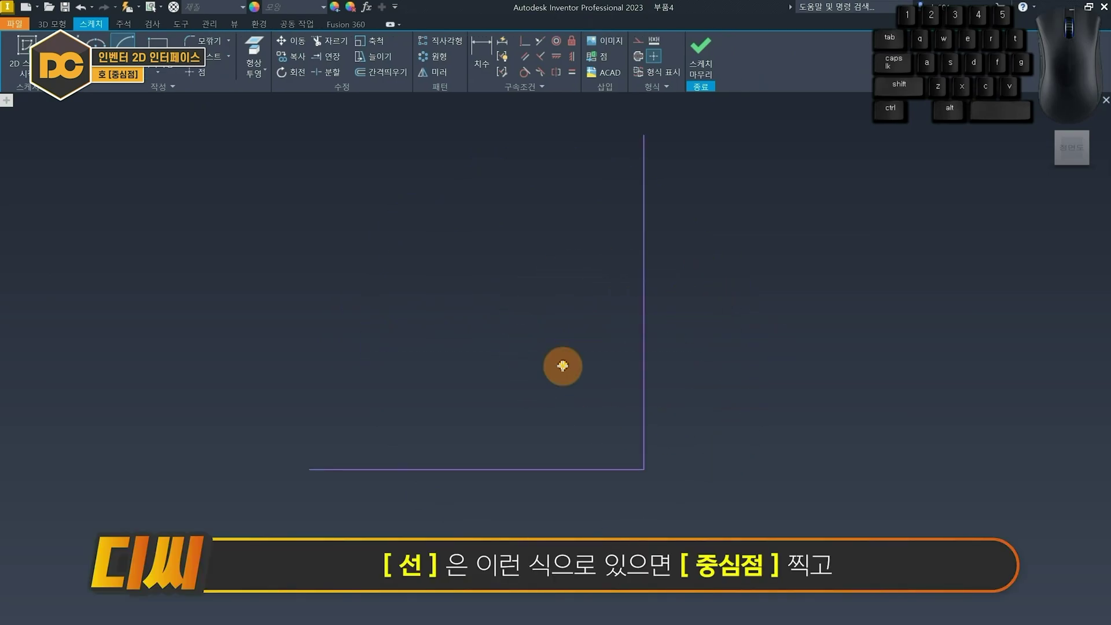
Draw a centre-point arc centred on the corner of the two perpendicular lines, joining their free ends, and finish the command
click(644, 469)
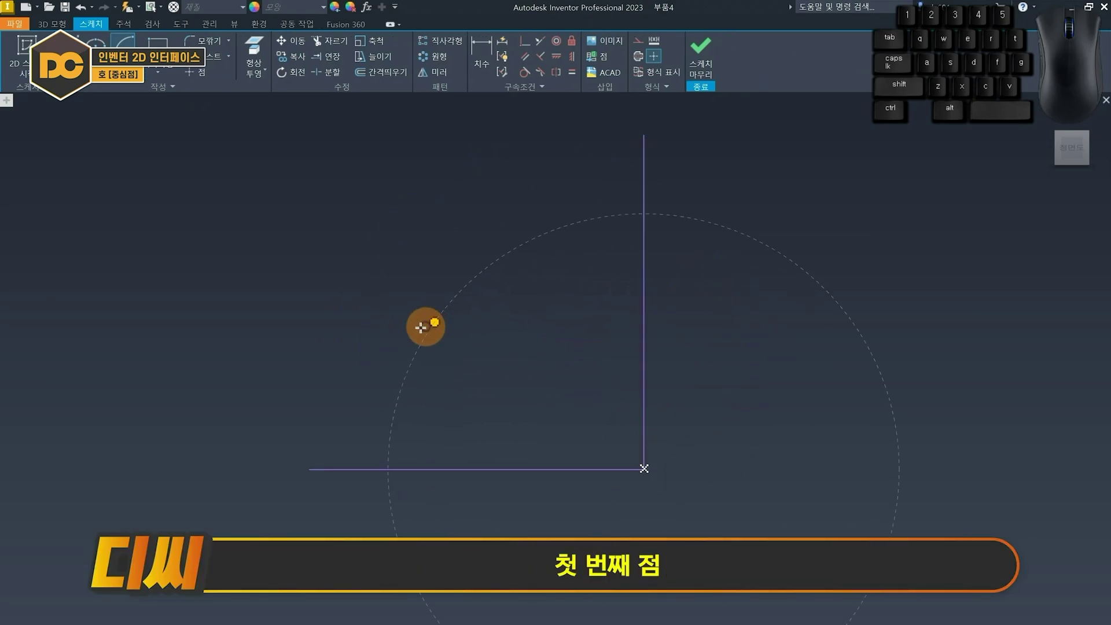
click(311, 468)
click(644, 135)
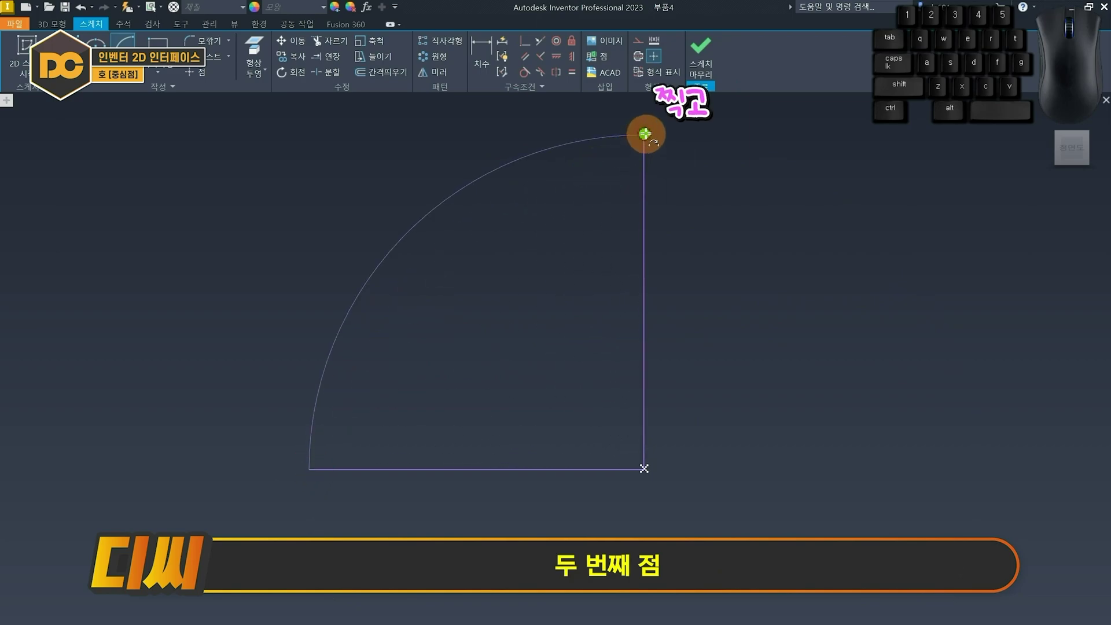
key(Escape)
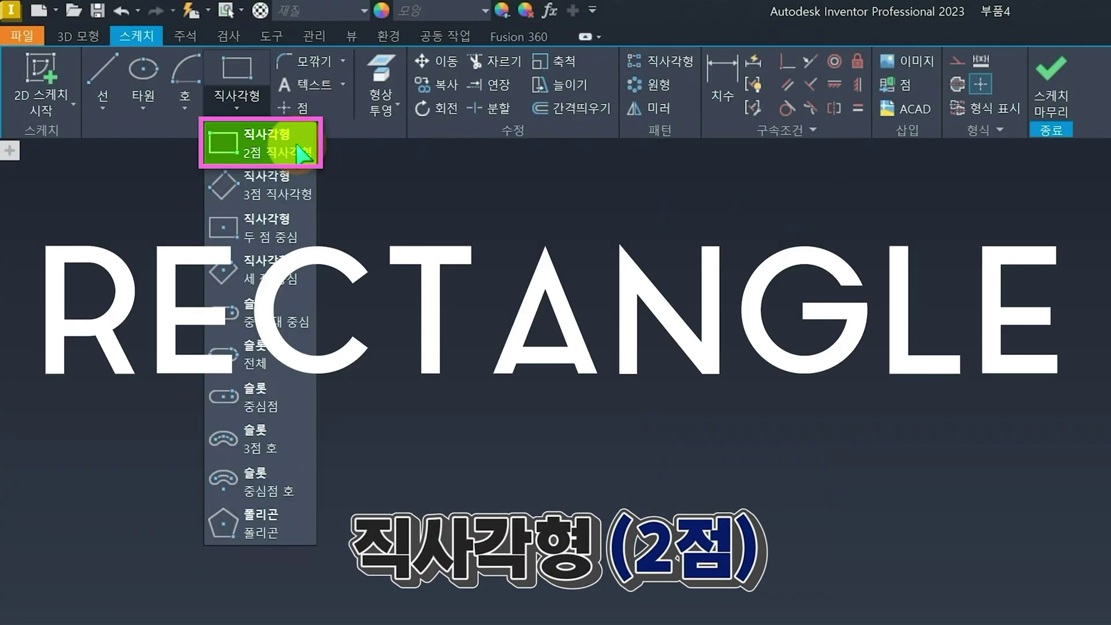
Draw two two-point rectangles (2점 직사각형) by their opposite corners, a wide one and a tall one
click(301, 153)
click(338, 199)
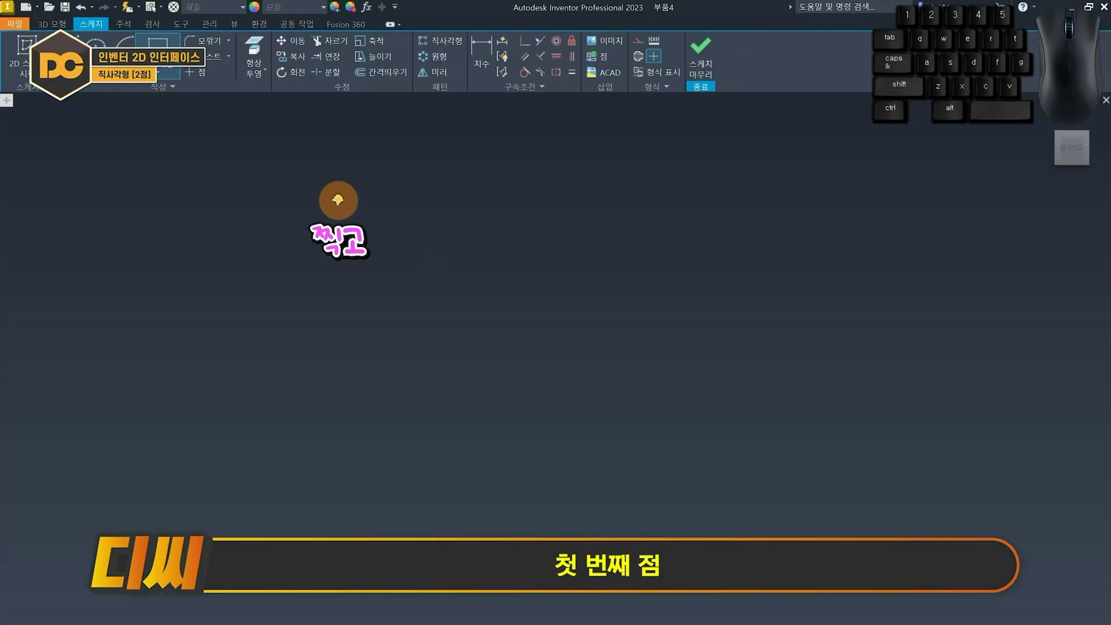
click(796, 431)
click(462, 134)
click(658, 503)
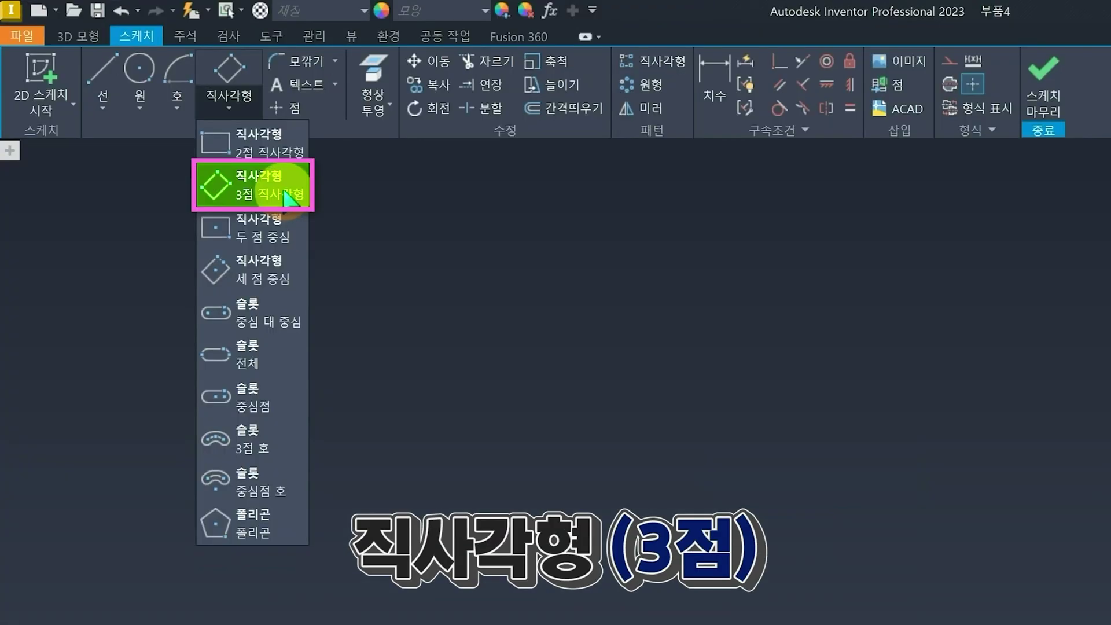
Draw an upright three-point rectangle (3점 직사각형) by setting its vertical left edge and its width to the right
click(283, 197)
click(562, 357)
click(563, 539)
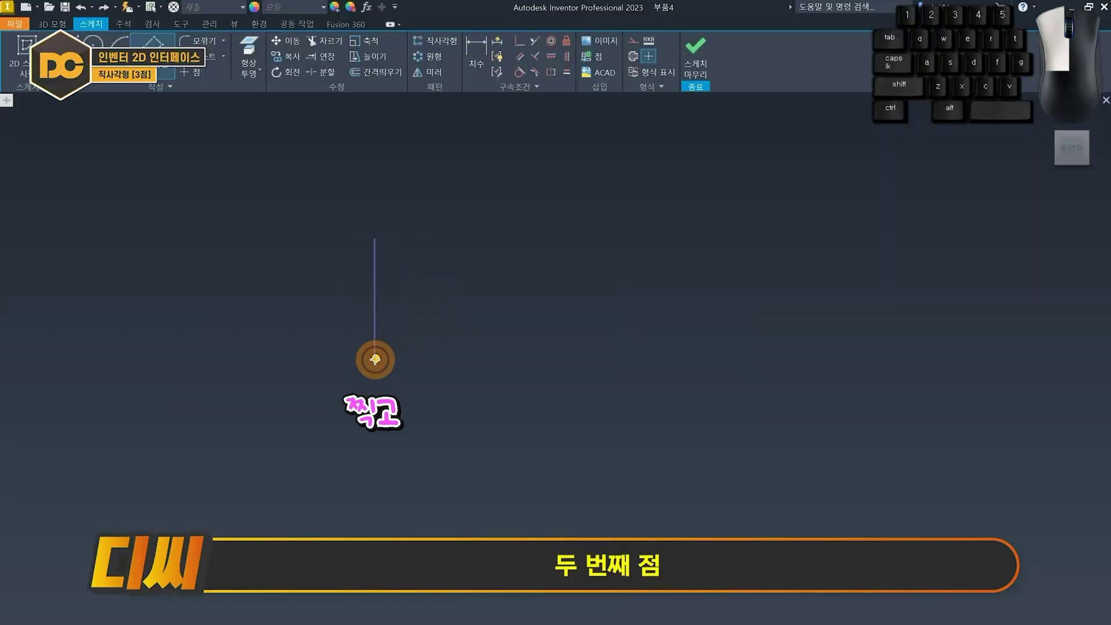
click(567, 358)
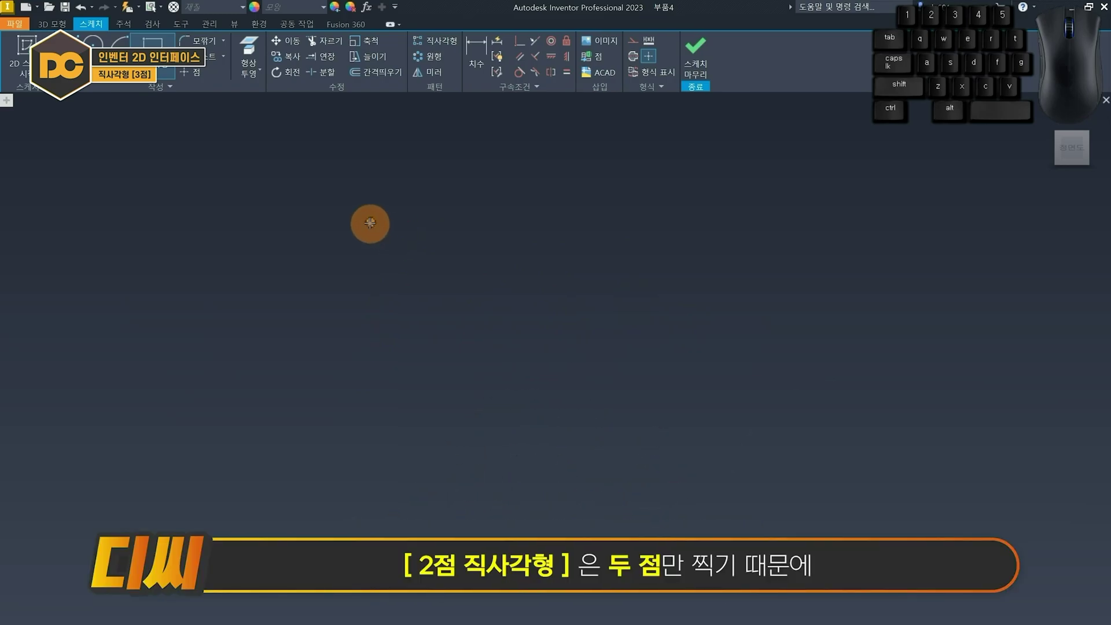
Draw a horizontal two-point rectangle from its upper-left corner to its lower-right corner
click(370, 222)
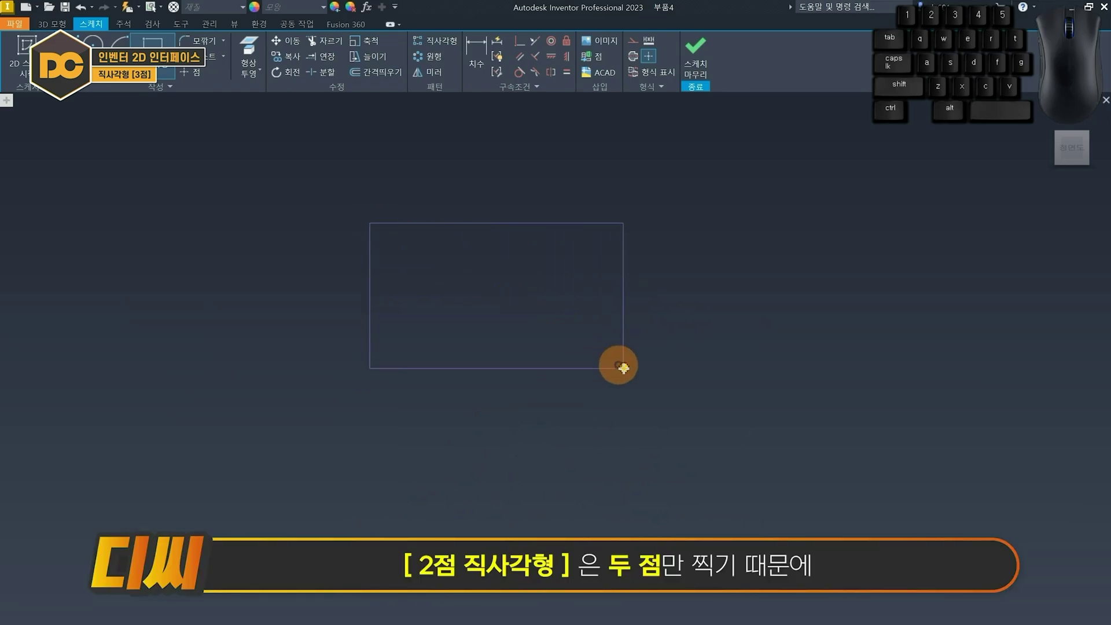
click(693, 420)
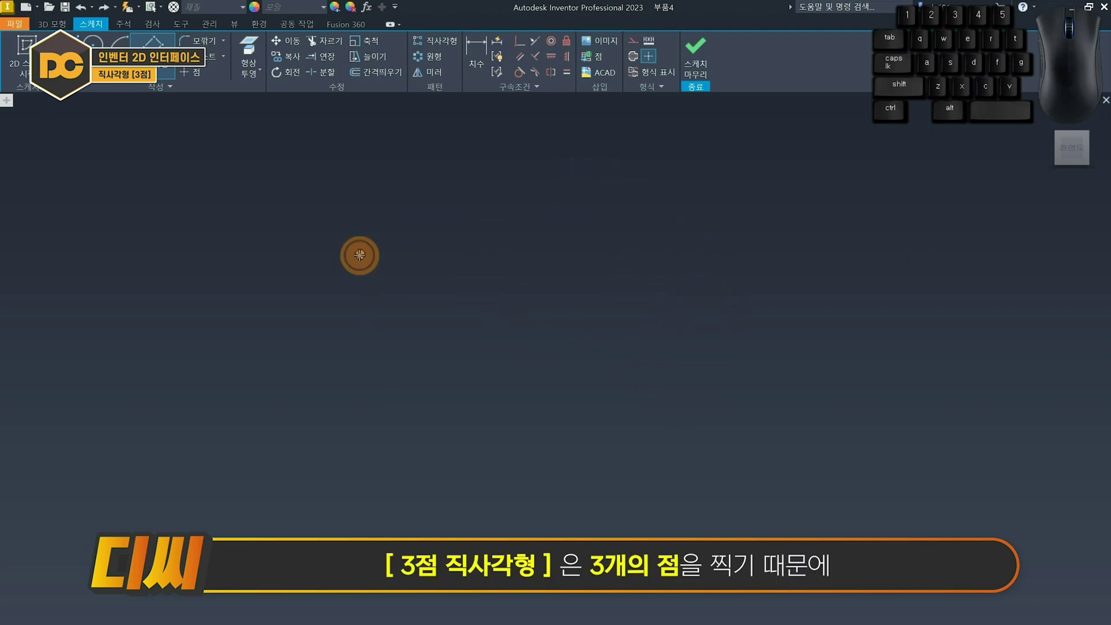
Draw a tilted three-point rectangle by setting its slanted left edge and its width to the right
click(359, 255)
click(395, 367)
click(606, 300)
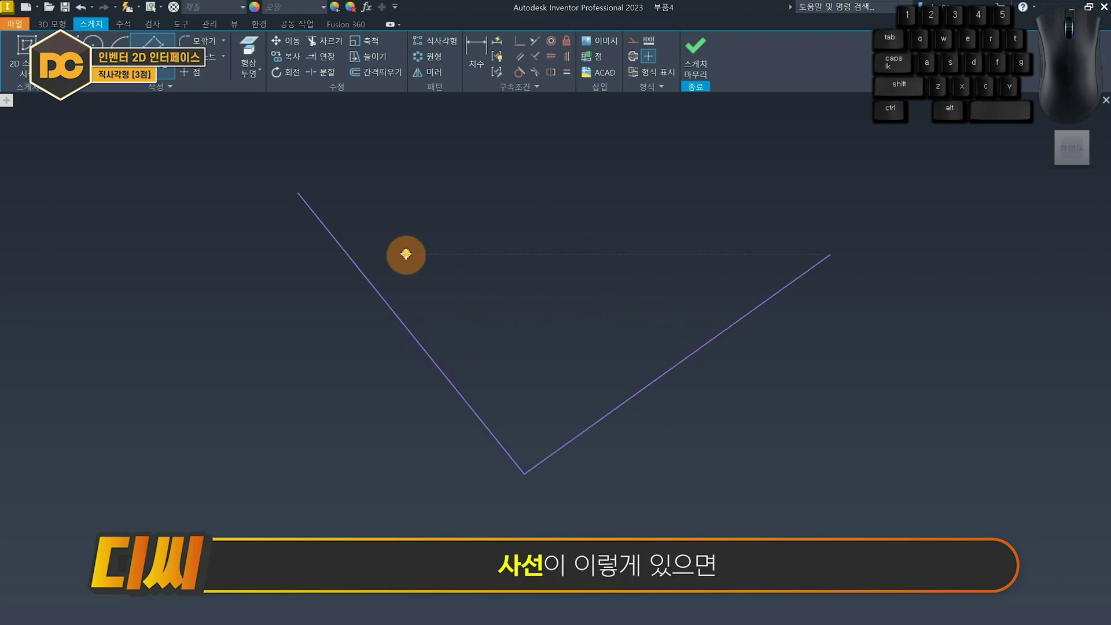
Draw three-point rectangles against the two slanted lines, the first along the left line and extending inward, the second starting on the right line
click(340, 241)
click(415, 336)
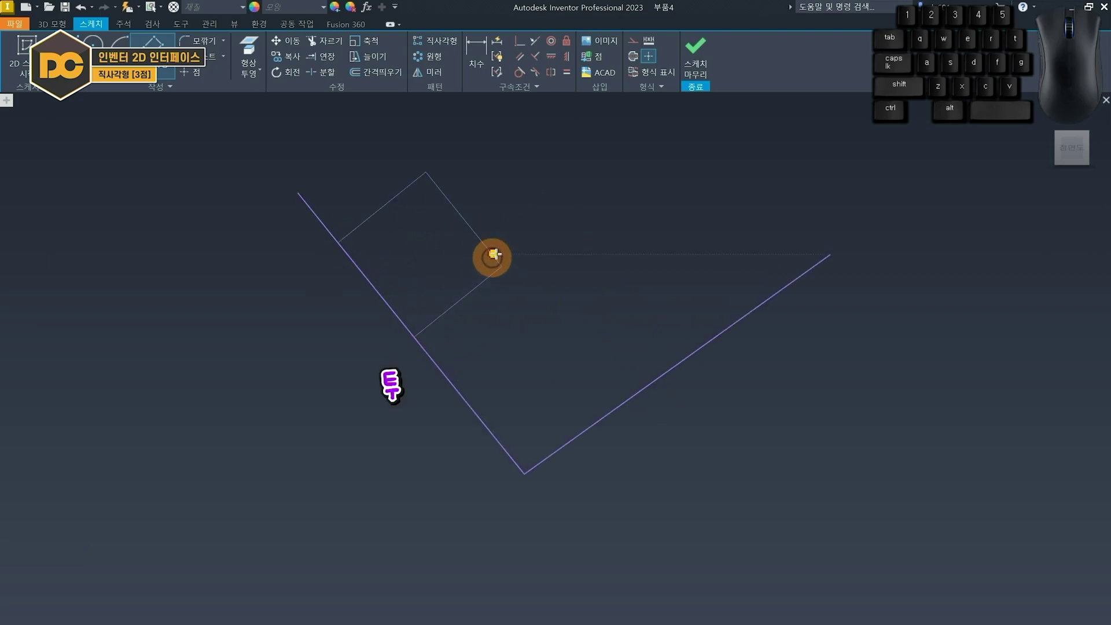
click(534, 237)
click(771, 298)
click(808, 471)
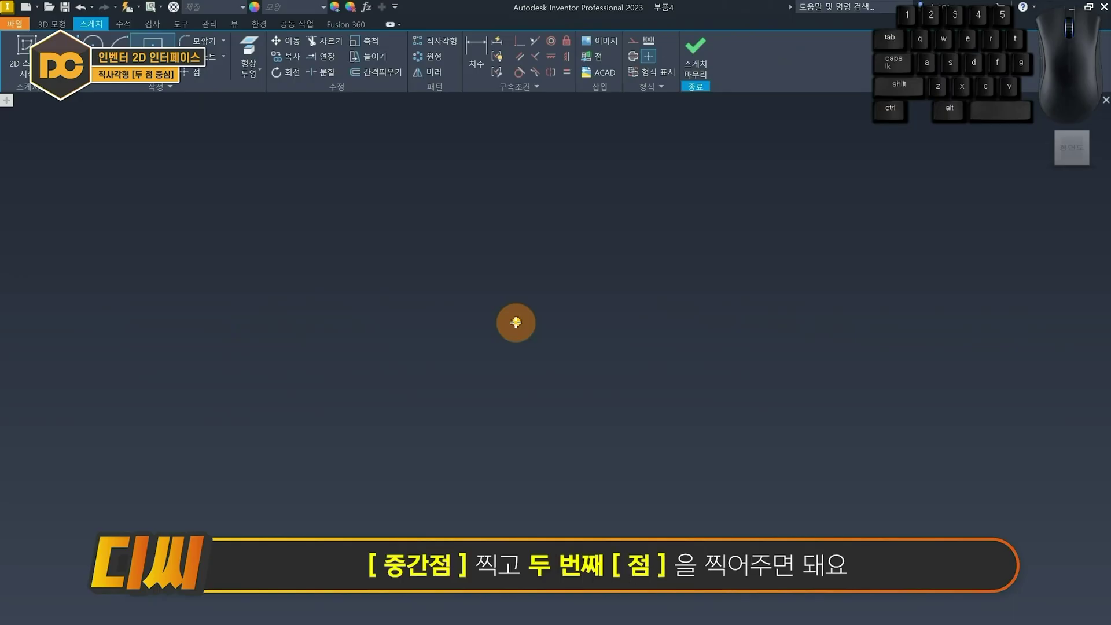
Draw a two-point center rectangle (두 점 중심), plus a tilted three-point center rectangle (세 점 중심), each starting from its center
click(517, 328)
click(695, 227)
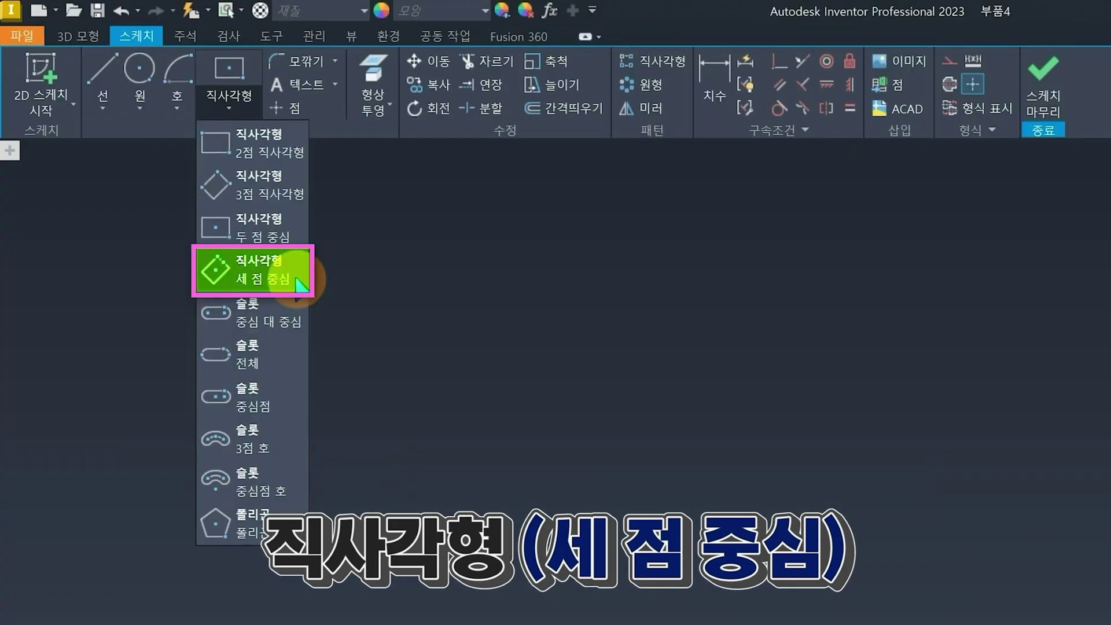
click(297, 280)
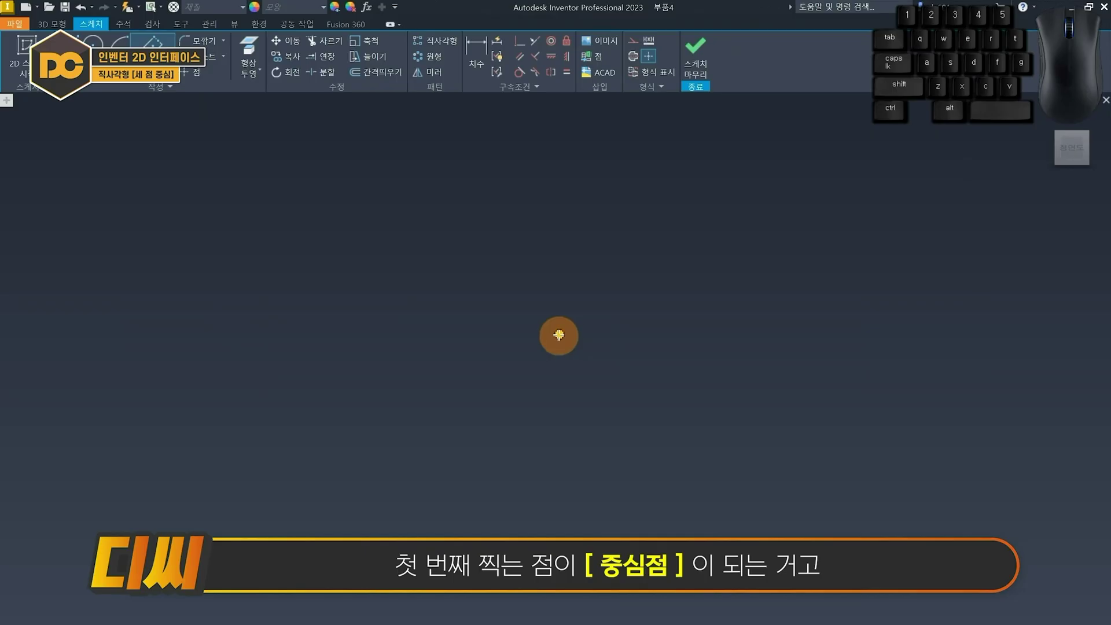
click(559, 336)
click(606, 192)
click(714, 247)
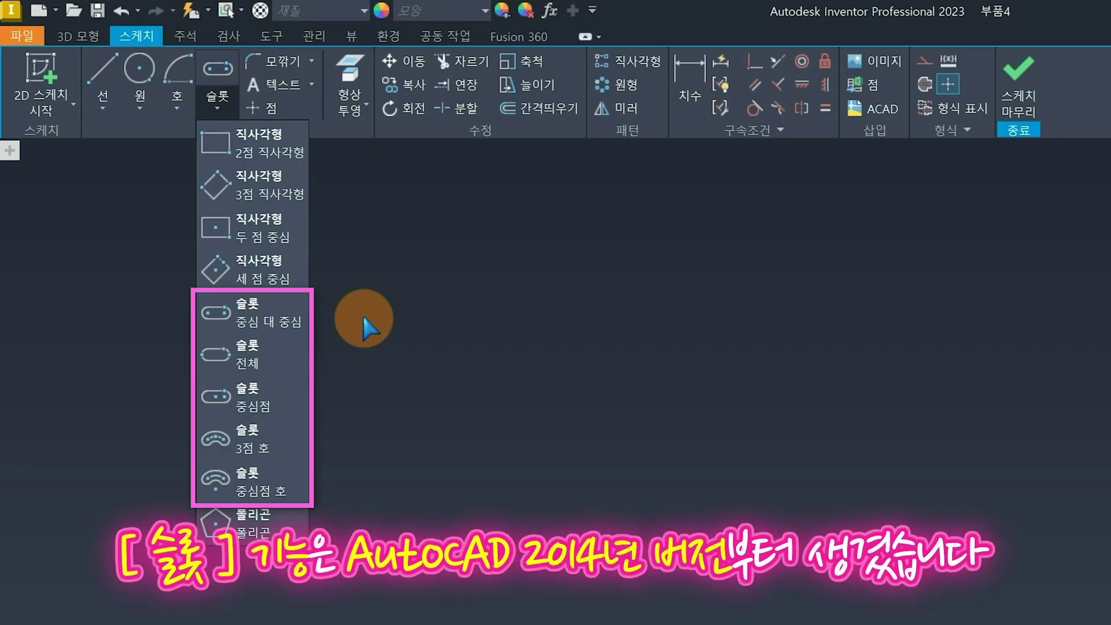
Draw a horizontal center-to-center slot (중심 대 중심) by its two arc centers and its width
click(289, 317)
click(355, 315)
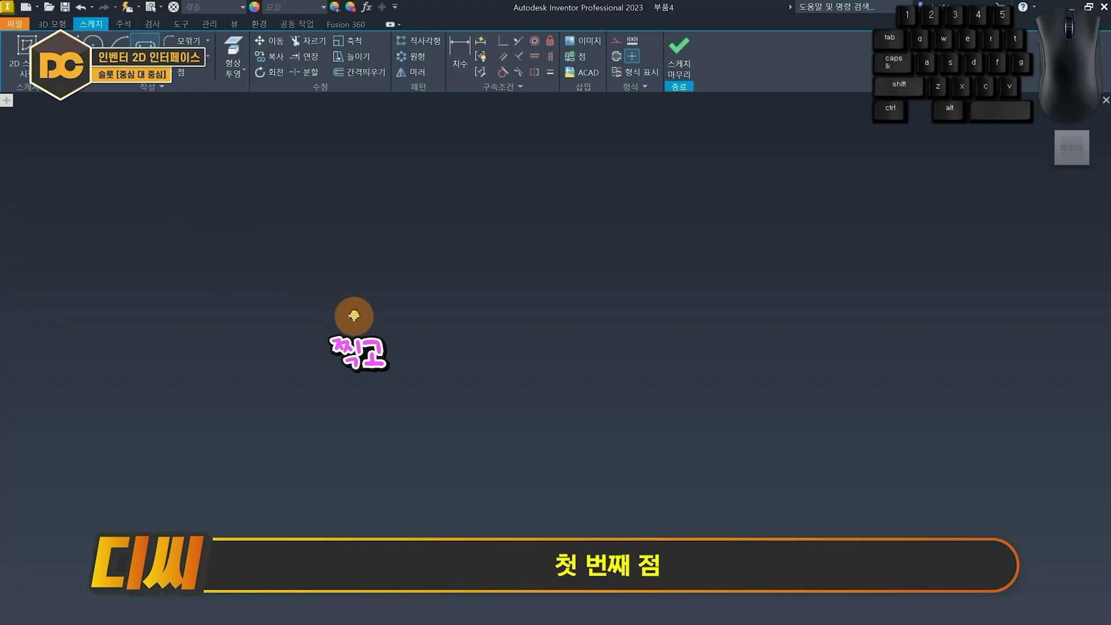
click(602, 316)
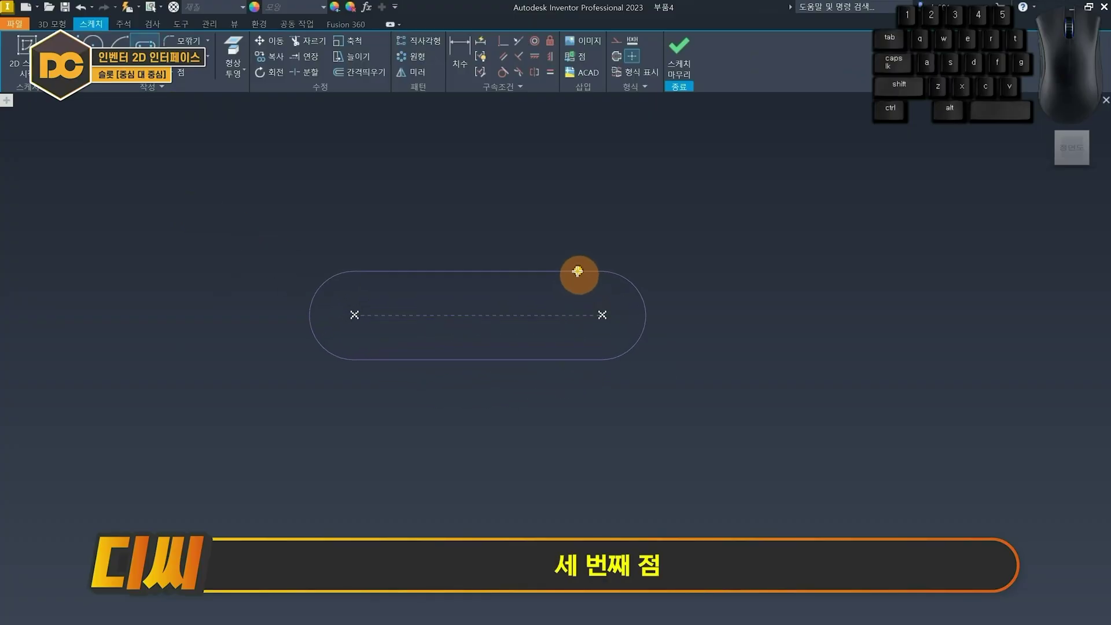
click(568, 243)
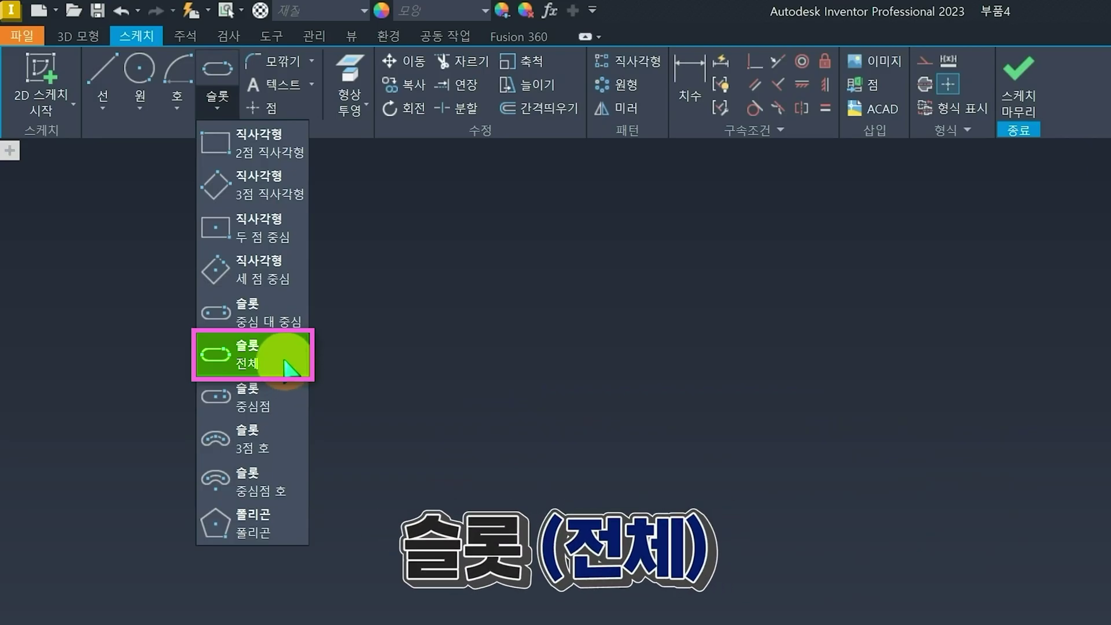
Draw a nearly horizontal overall slot (전체) by its two outer end points and its width
click(285, 361)
click(307, 342)
click(655, 338)
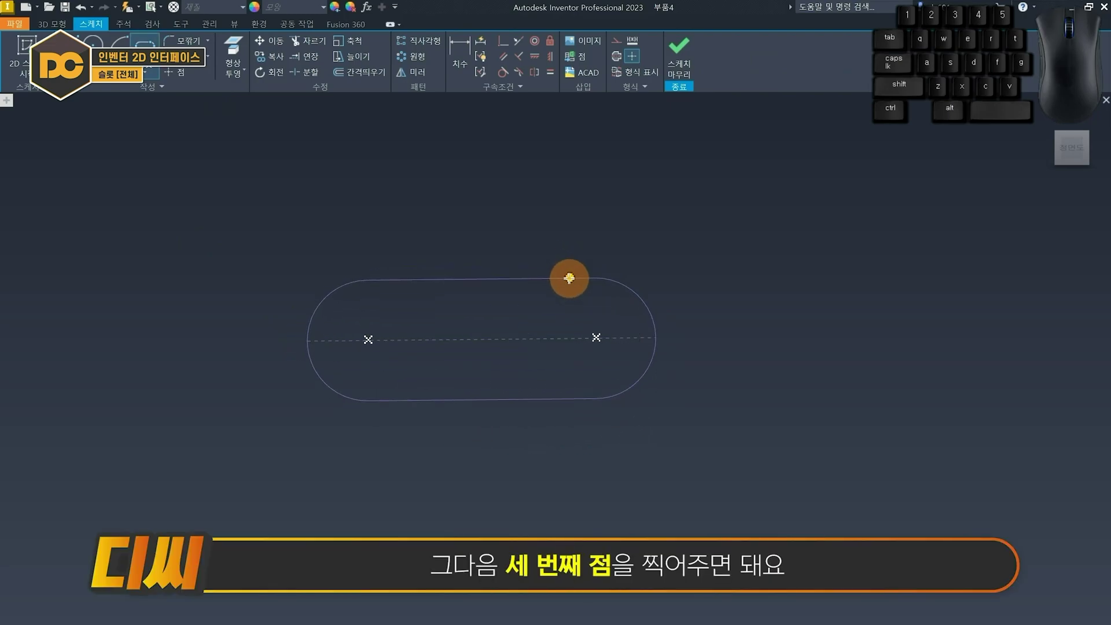
click(571, 248)
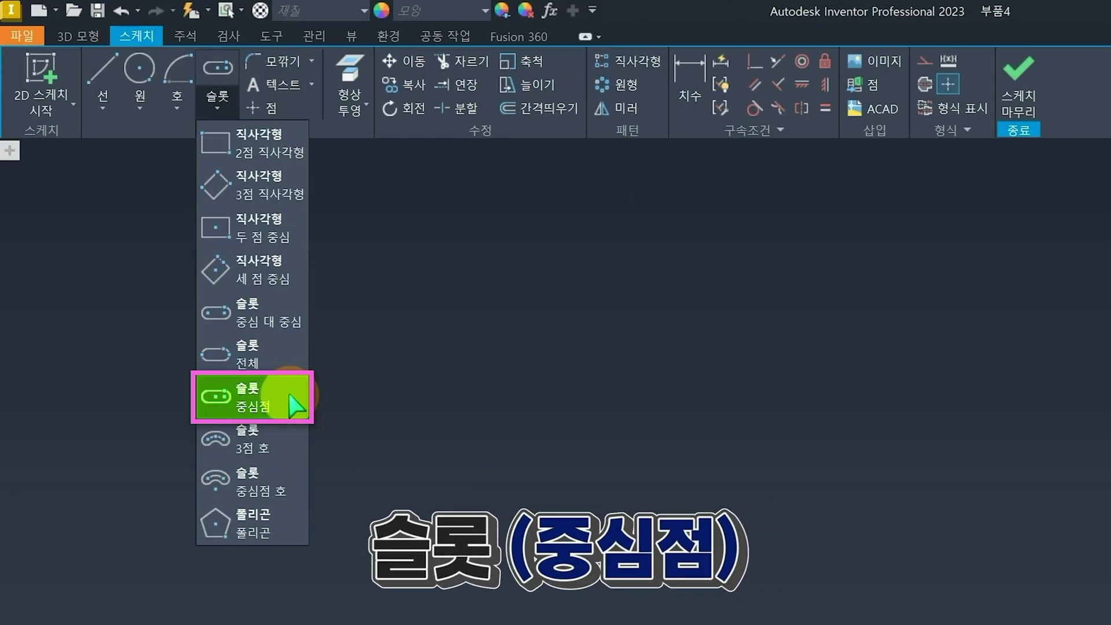
Draw a horizontal center point slot (중심점) from its middle, setting its extent to the right and its width
click(273, 397)
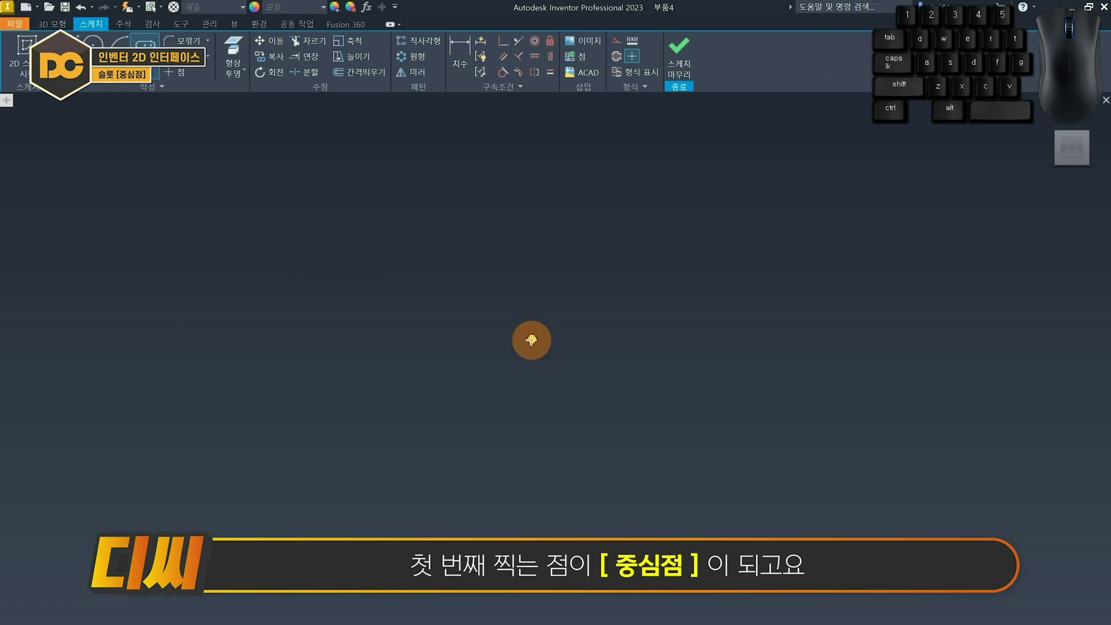
click(532, 340)
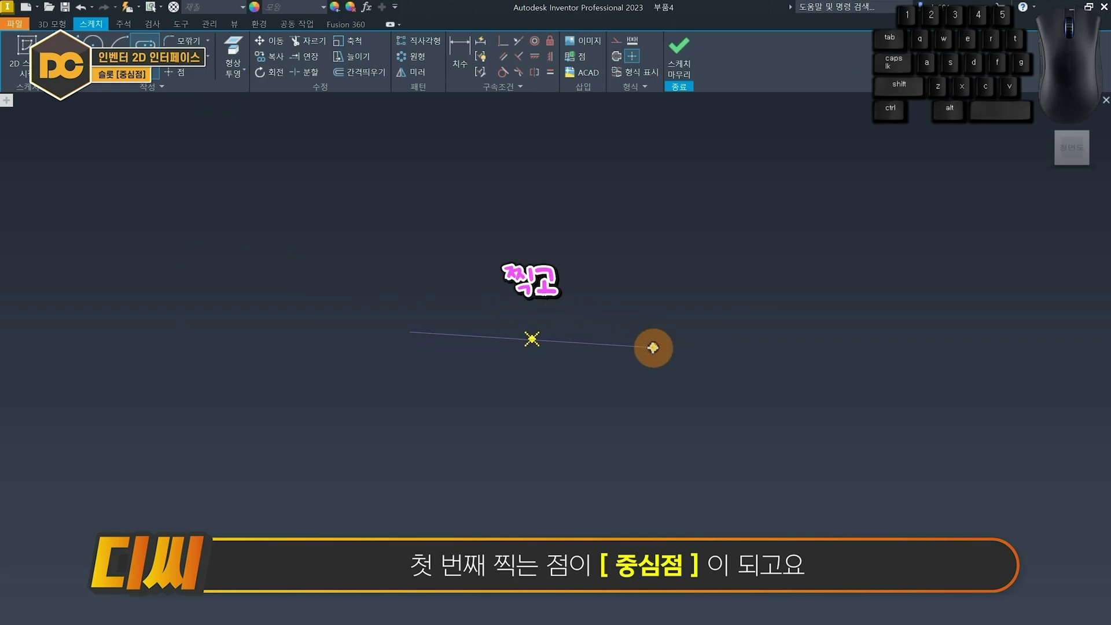
click(711, 340)
click(655, 265)
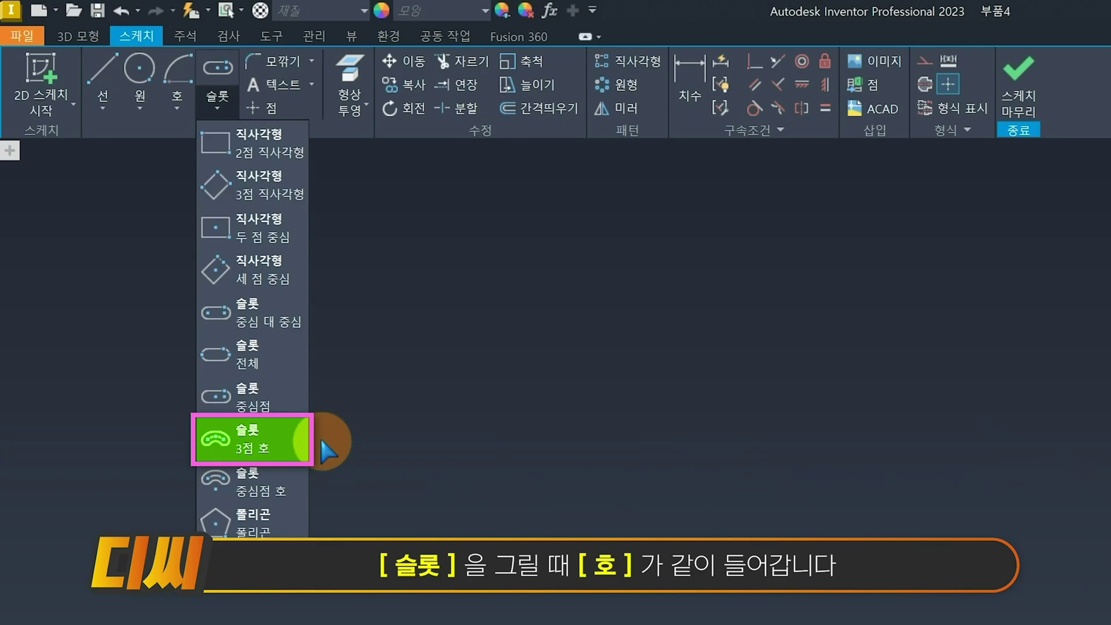
Draw an upward-arching three-point arc slot (3점 호) by its two end centers, a point on the arc and its thickness
click(298, 441)
click(331, 350)
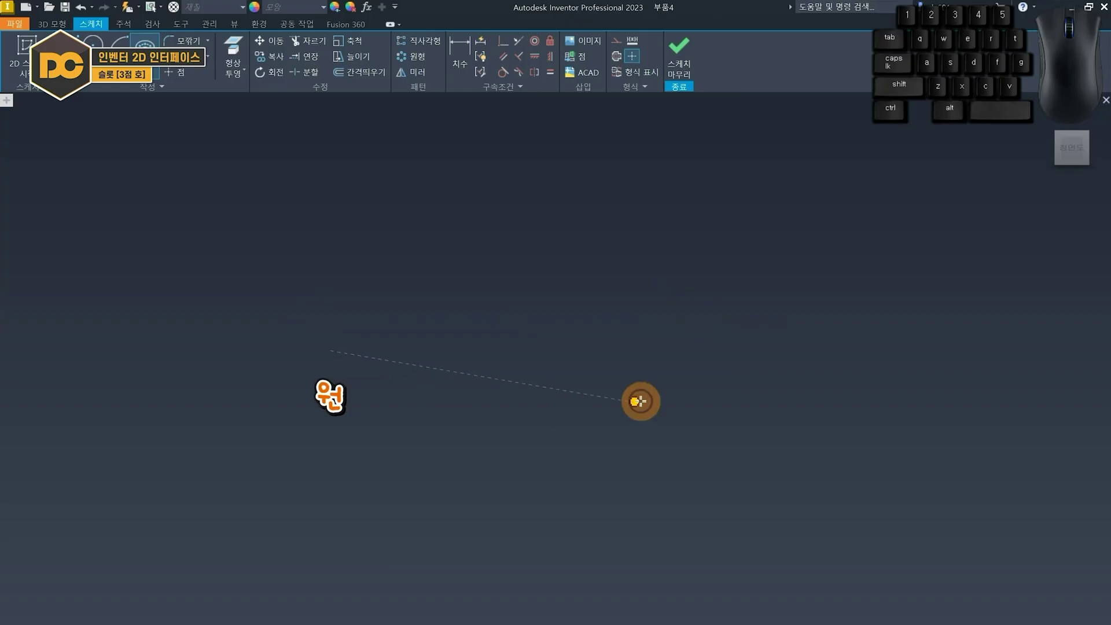
click(705, 343)
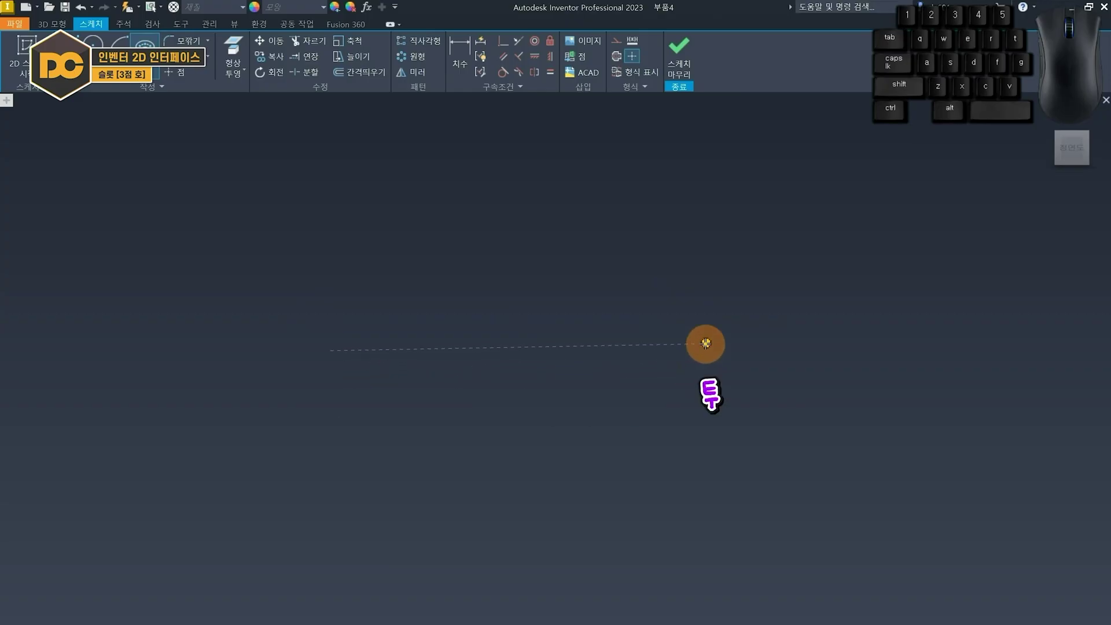
click(531, 231)
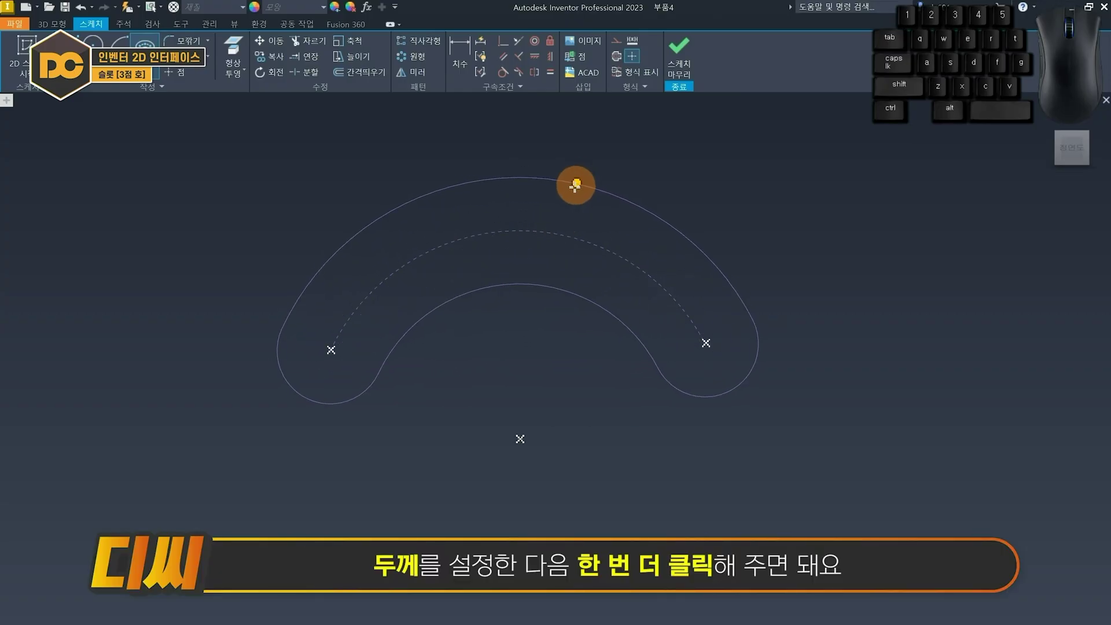
click(571, 180)
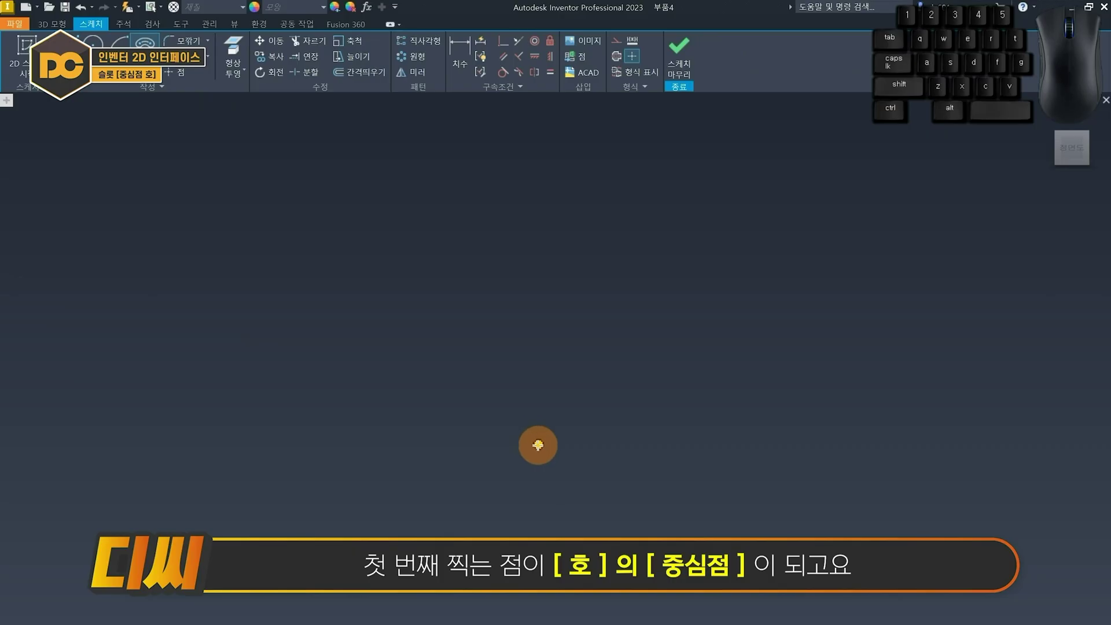
Draw a center point arc slot (중심점 호) by its arc center below, left and right ends, and thickness
click(546, 457)
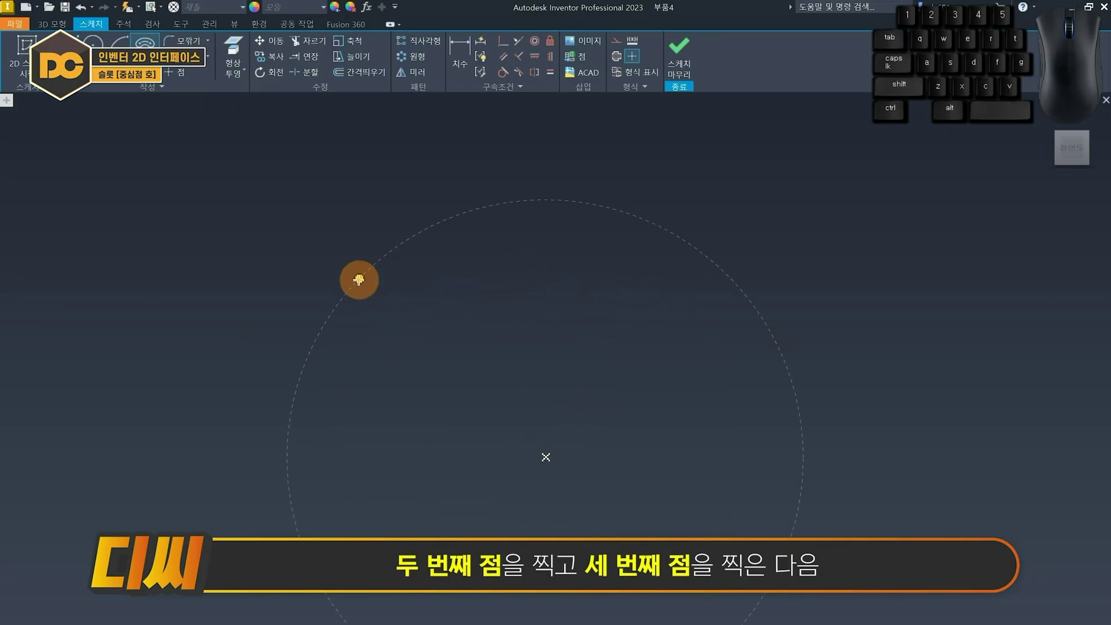
click(337, 319)
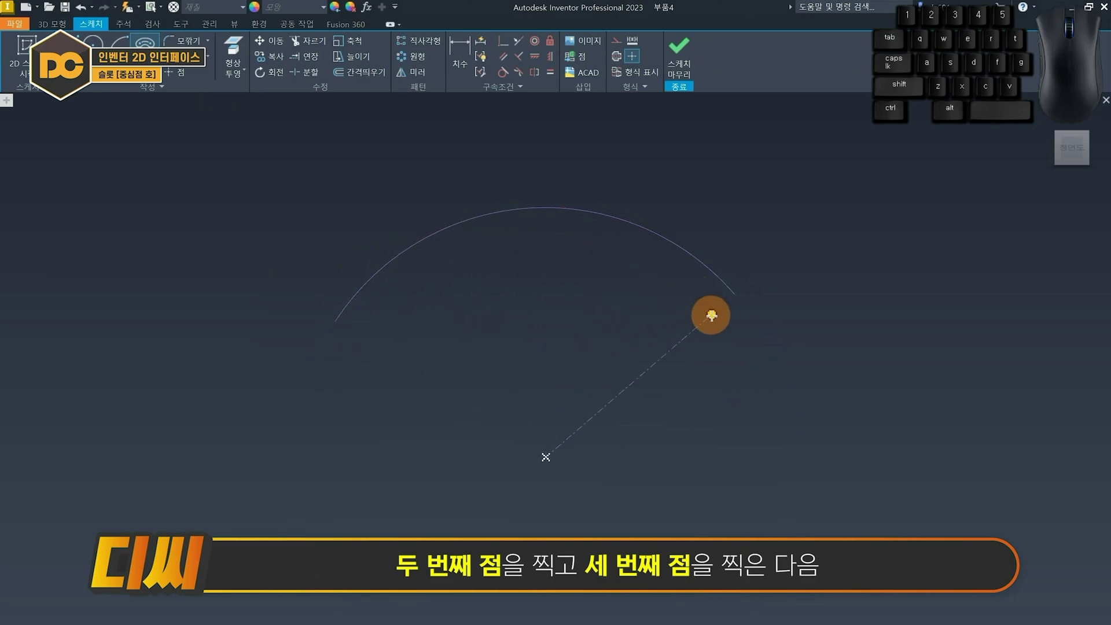
click(730, 331)
click(728, 186)
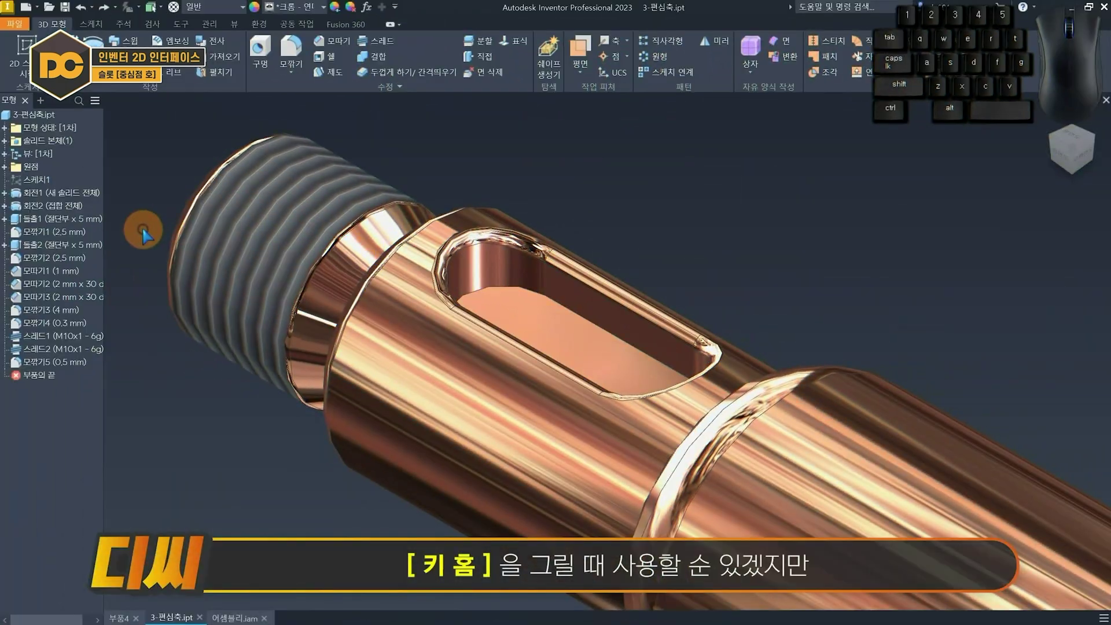
right_click(59, 232)
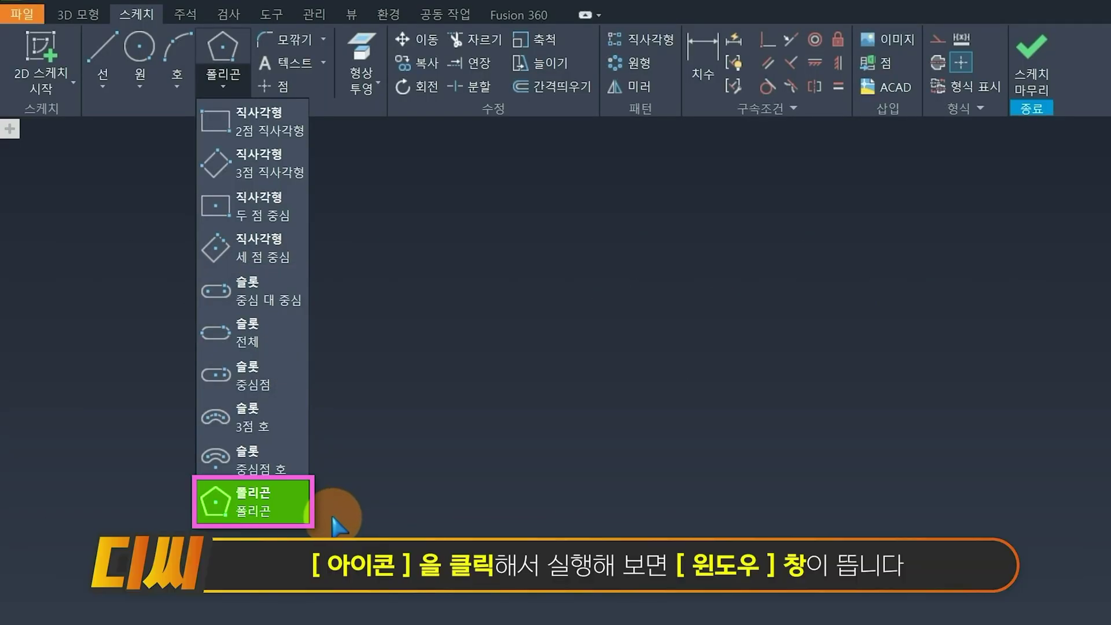
Draw a five-sided inscribed polygon from its center with one corner pointing up
click(293, 509)
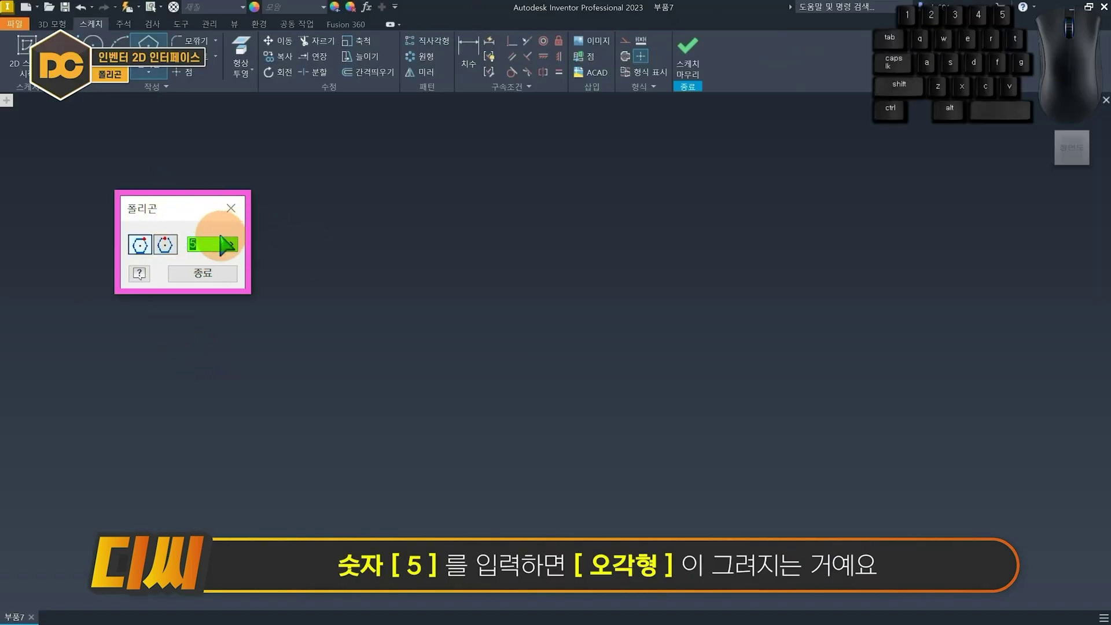
click(541, 322)
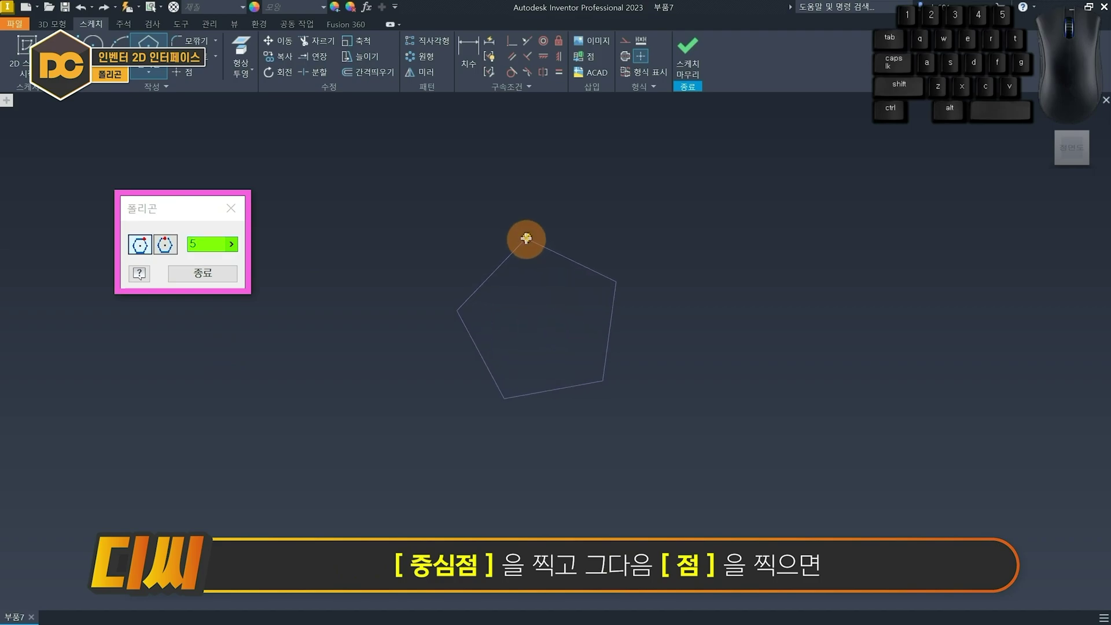
click(546, 215)
Draw a six-sided polygon to the right of the pentagon and apply a vertical constraint to its left edge
double_click(191, 244)
text(6)
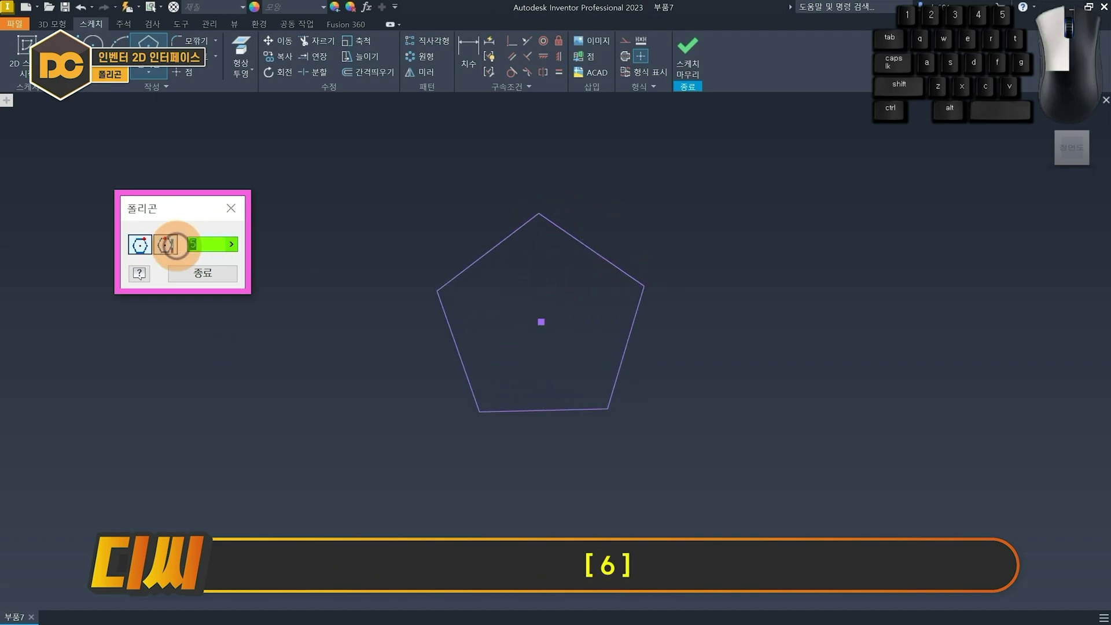
click(813, 348)
click(808, 218)
middle_drag(874, 347, 760, 333)
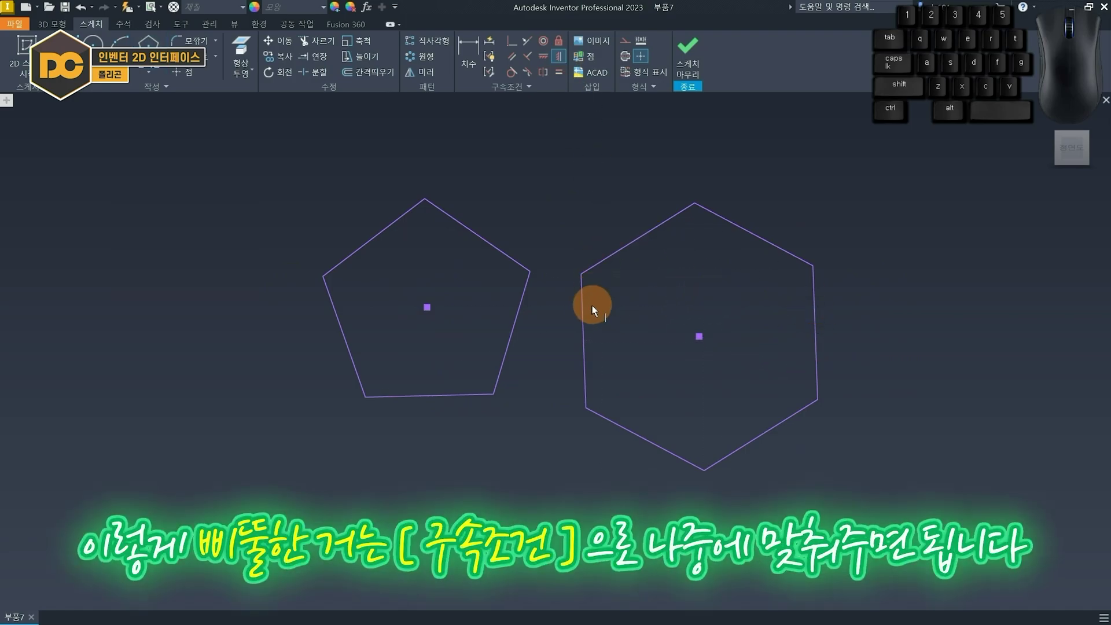
click(585, 308)
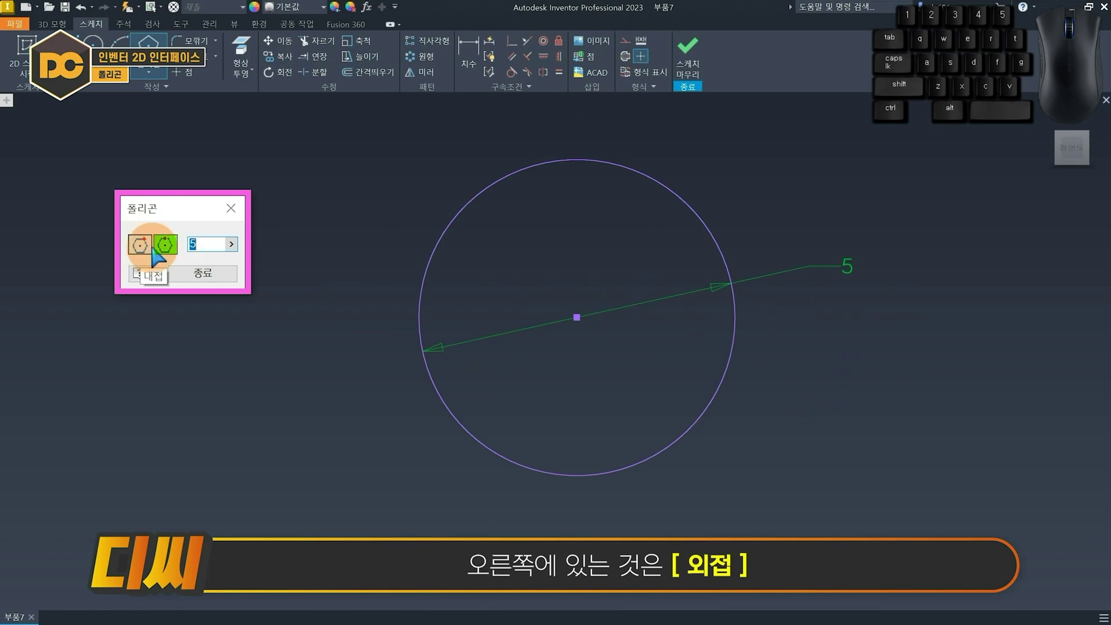
Draw an inscribed (내접) five-sided polygon centered on the 5 mm circle, with a corner at the circle's top
click(166, 248)
click(139, 246)
click(584, 306)
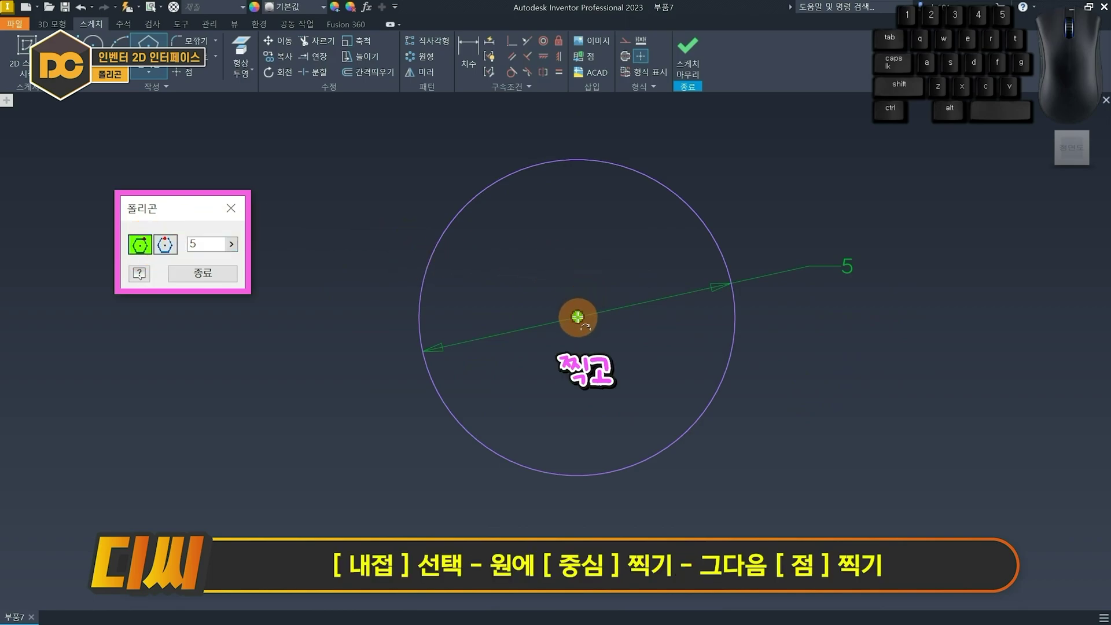
click(578, 158)
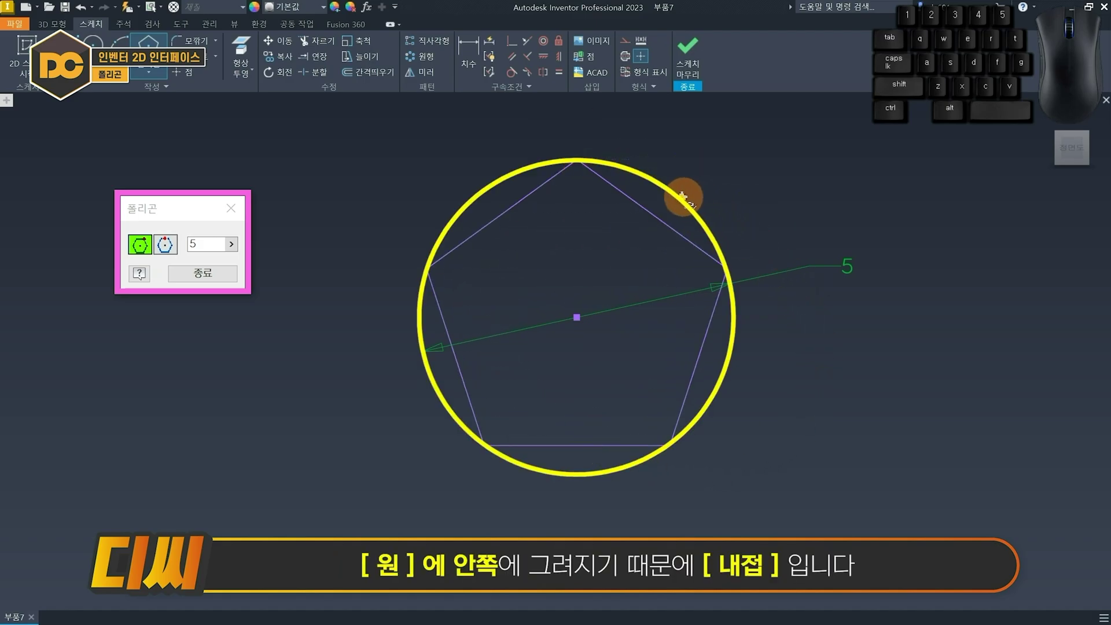
Draw a circumscribed (외접) five-sided polygon around the 5 mm circle, from its center to its lowest point
click(165, 244)
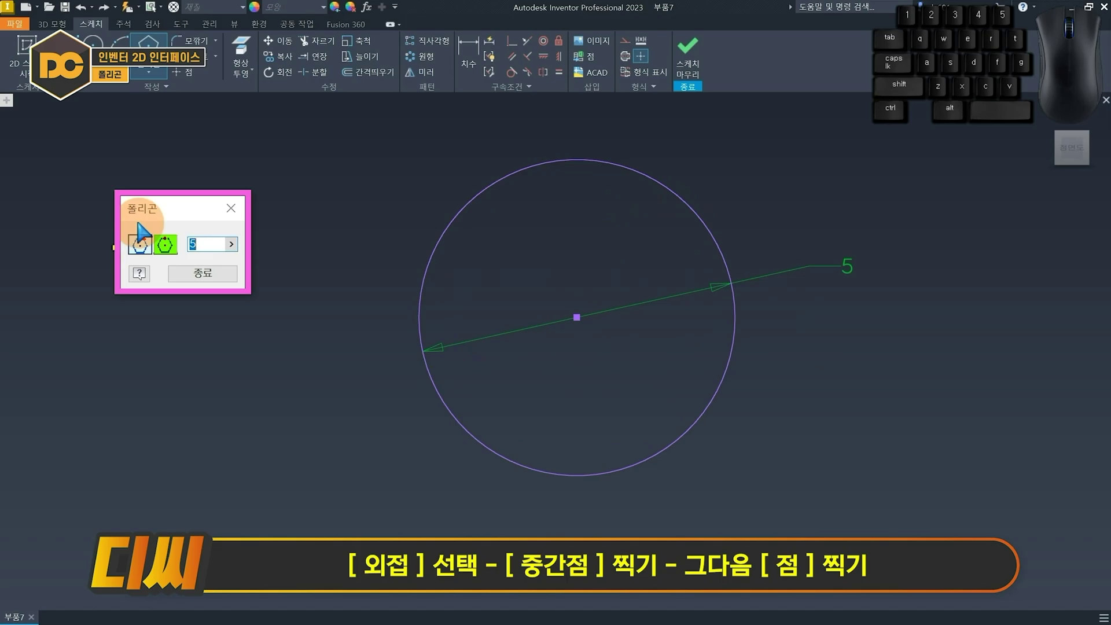
click(573, 312)
click(580, 472)
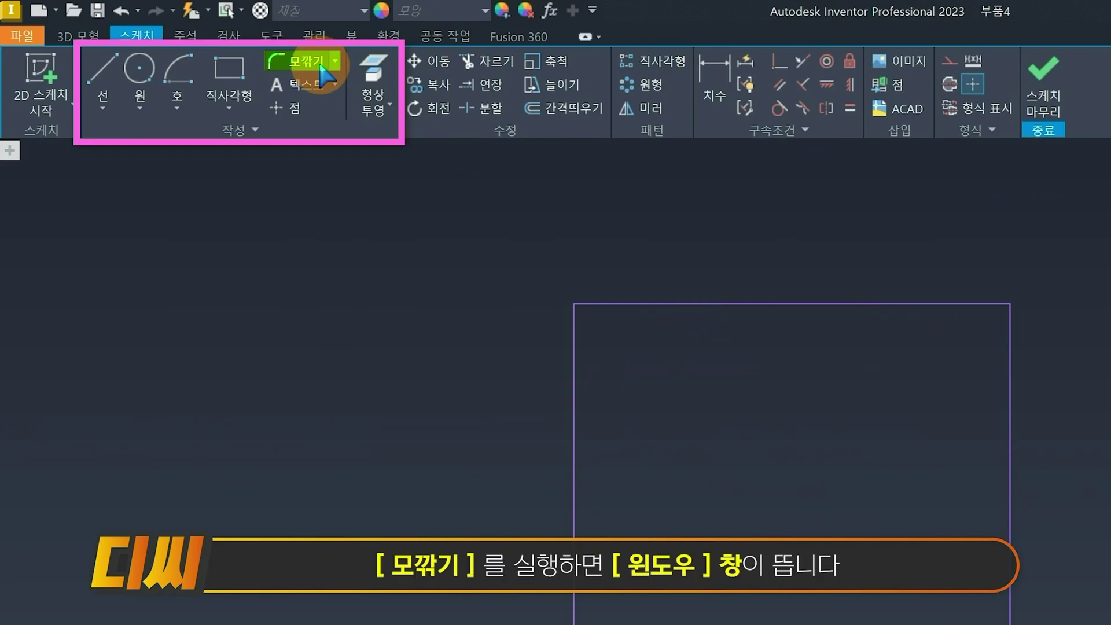
Fillet (모깎기) all four corners of the rectangle with a 2 mm radius
click(308, 66)
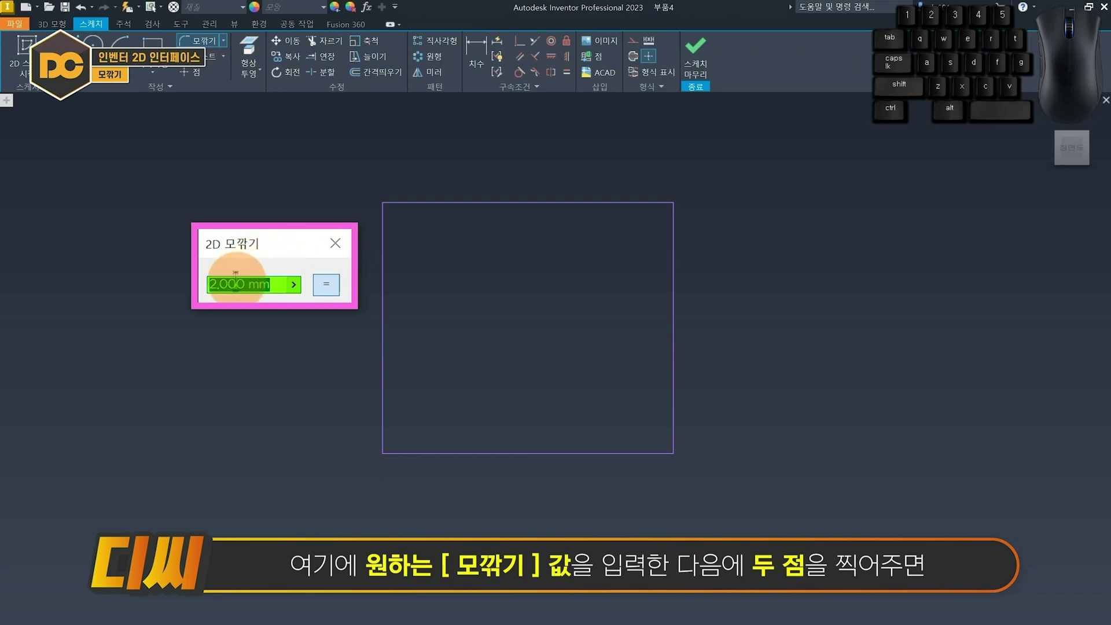
click(419, 202)
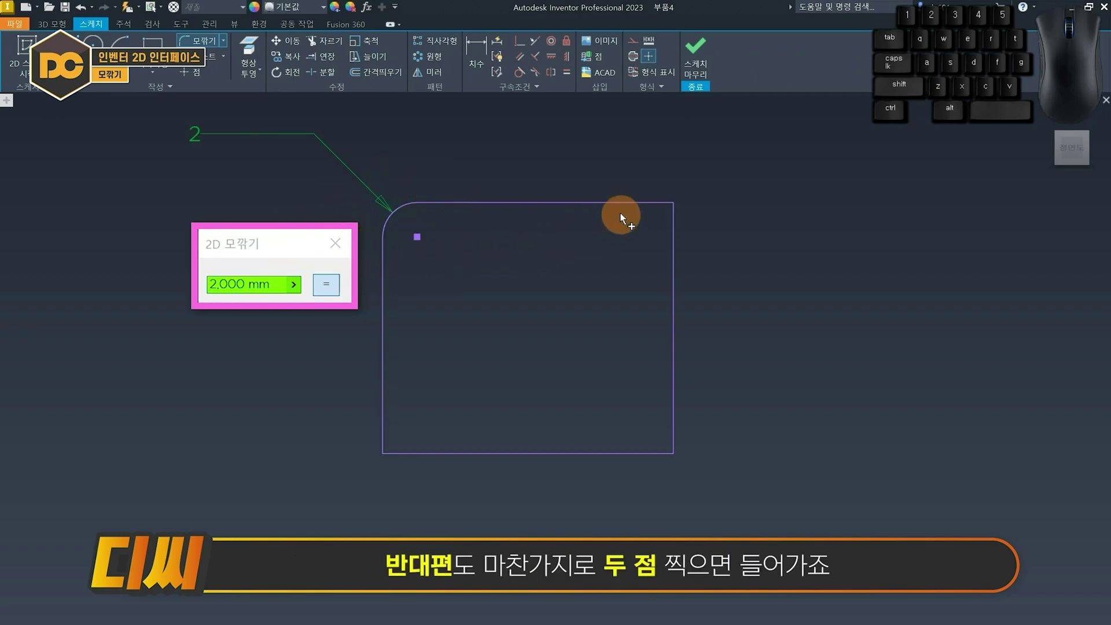
click(677, 252)
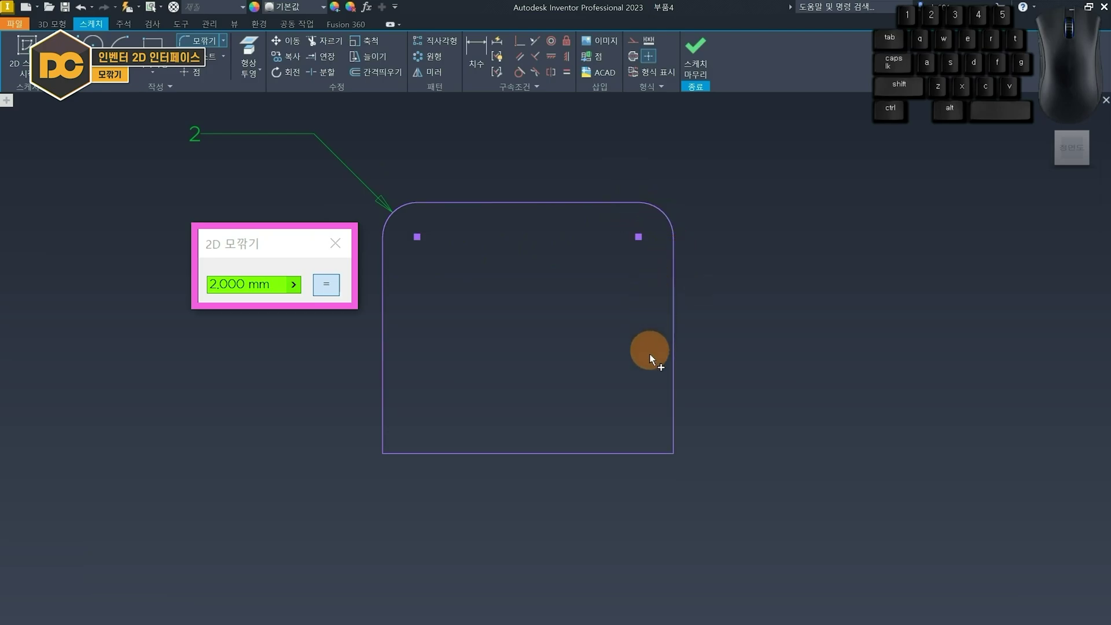
click(668, 391)
click(637, 453)
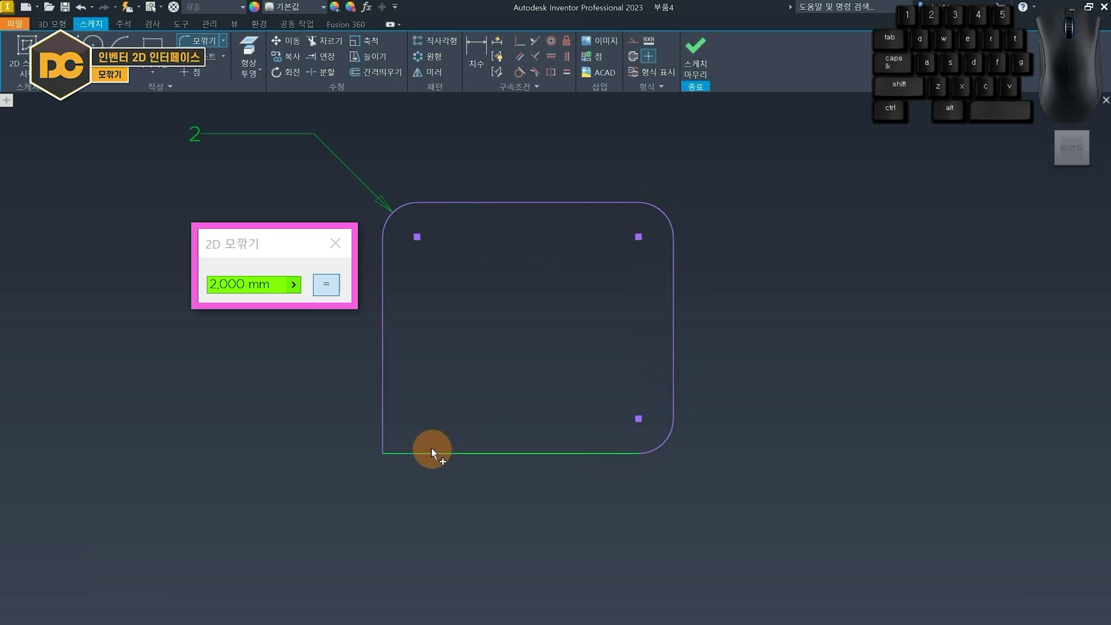
click(401, 399)
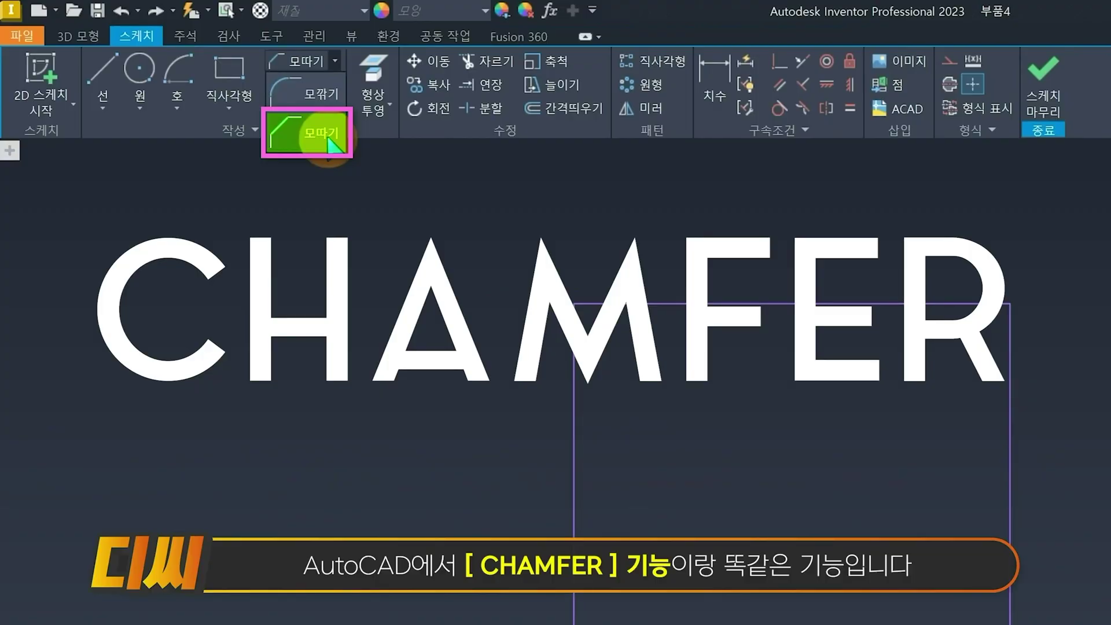
Chamfer (모따기) the rectangle's corners with an equal 2 mm distance, starting with the upper-left corner
click(331, 145)
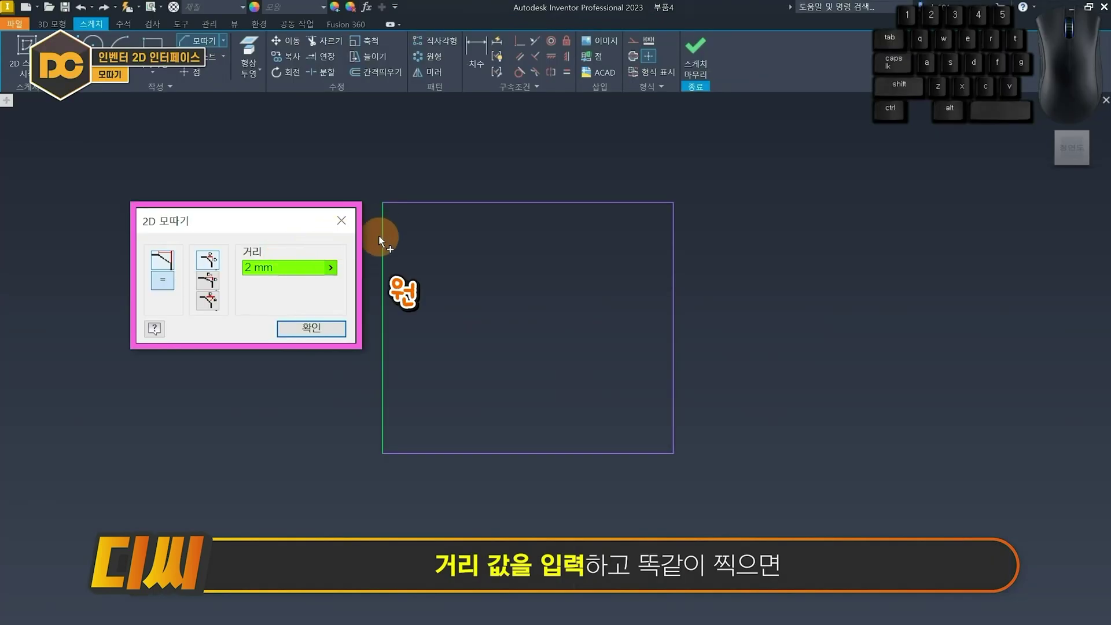
click(383, 235)
click(433, 204)
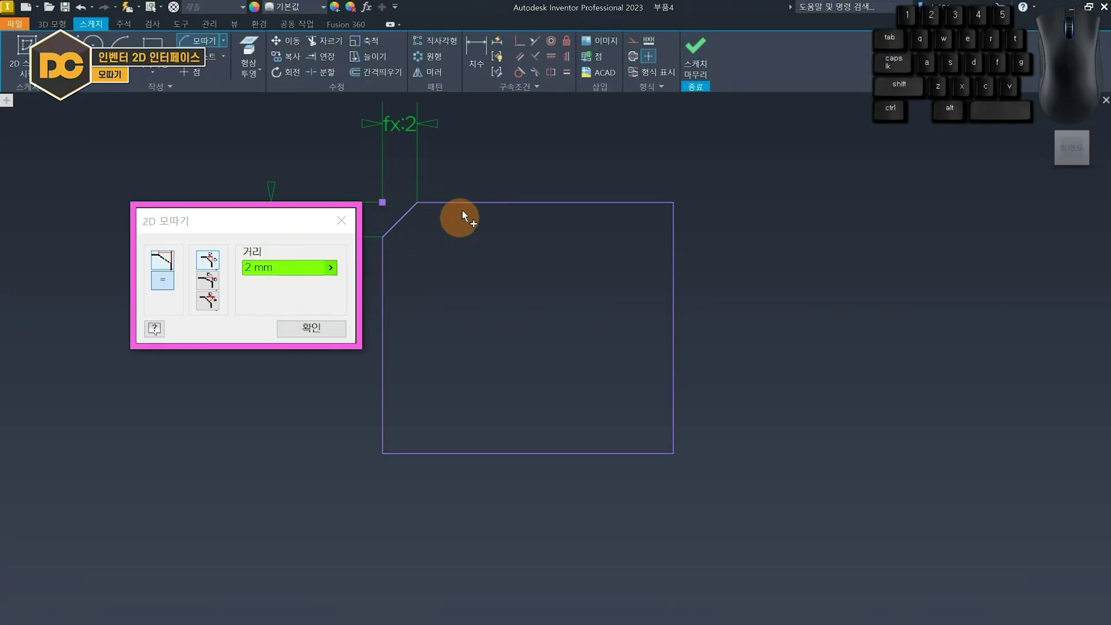
click(674, 243)
click(673, 336)
click(622, 453)
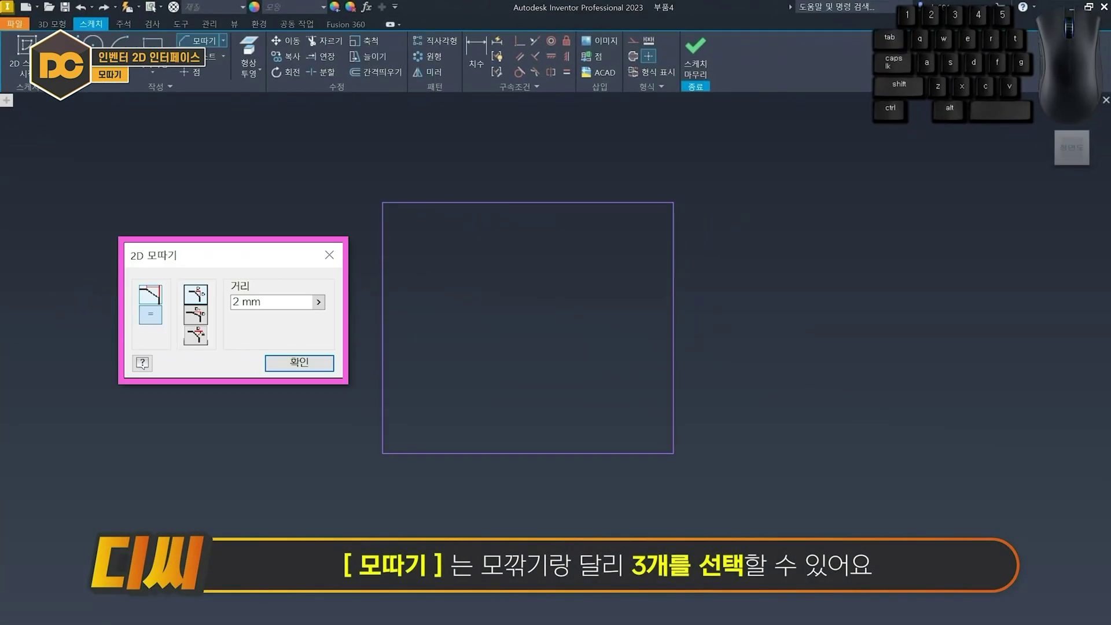
Go through the three chamfer types and chamfer the rectangle's upper-left corner with the single-distance type at 2 mm
click(196, 294)
click(195, 316)
click(196, 336)
click(196, 295)
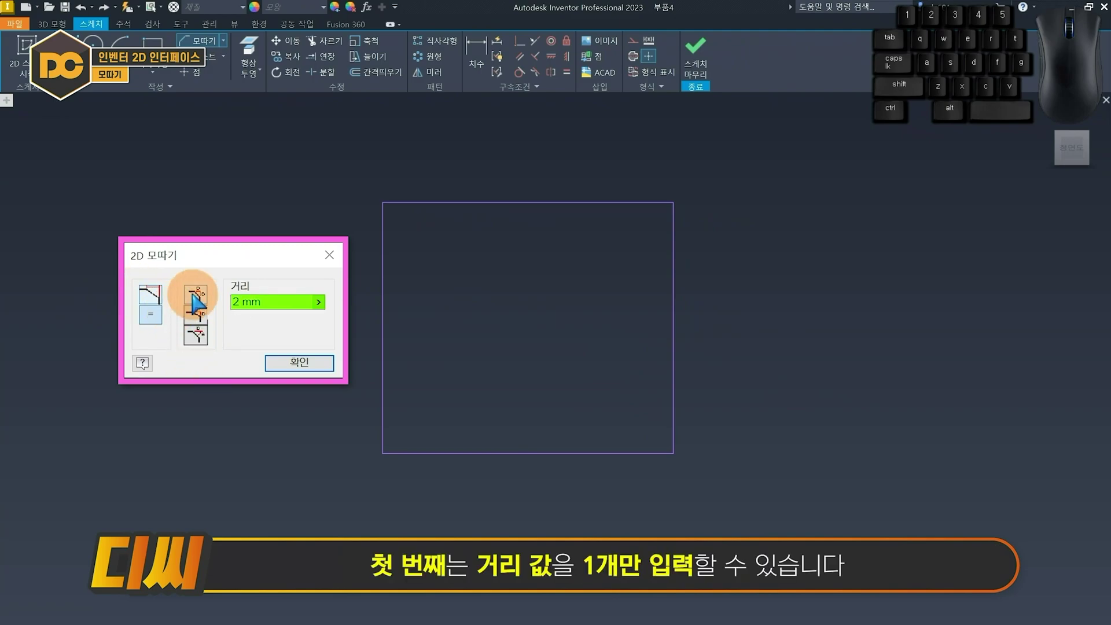
click(382, 237)
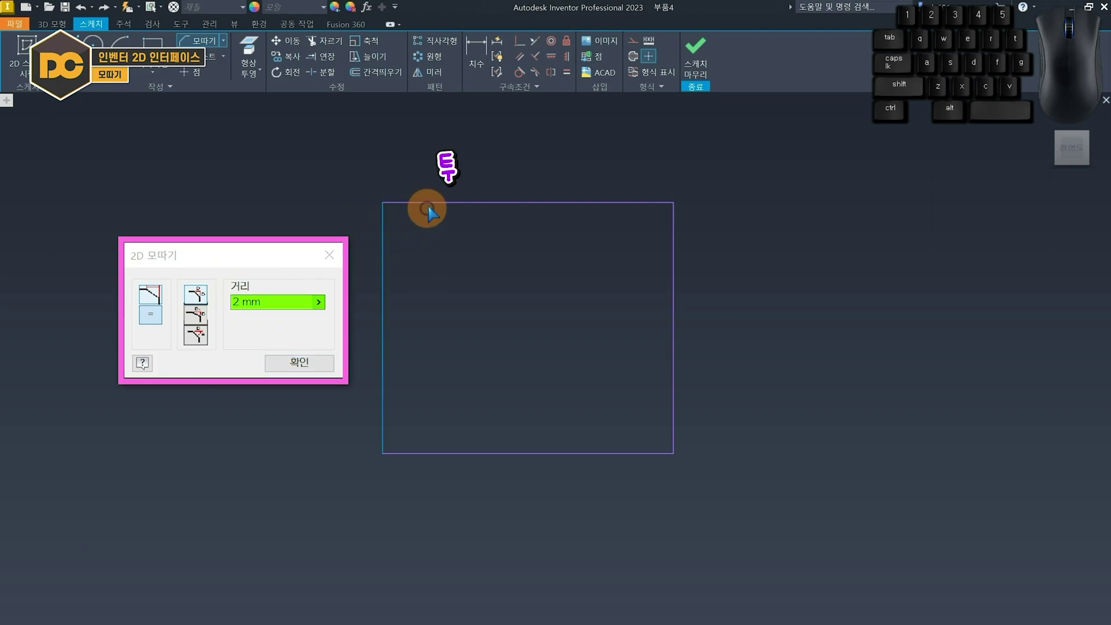
click(426, 203)
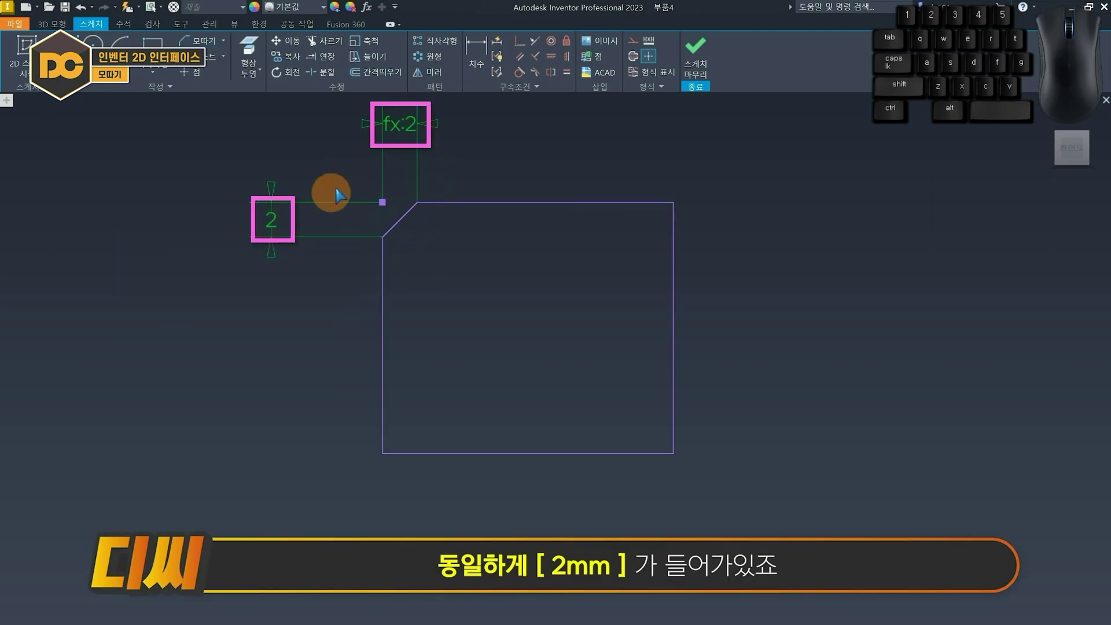
Chamfer the upper-right corner with two distances, 2 mm on the top edge picked first and 4 mm on the right edge
click(196, 316)
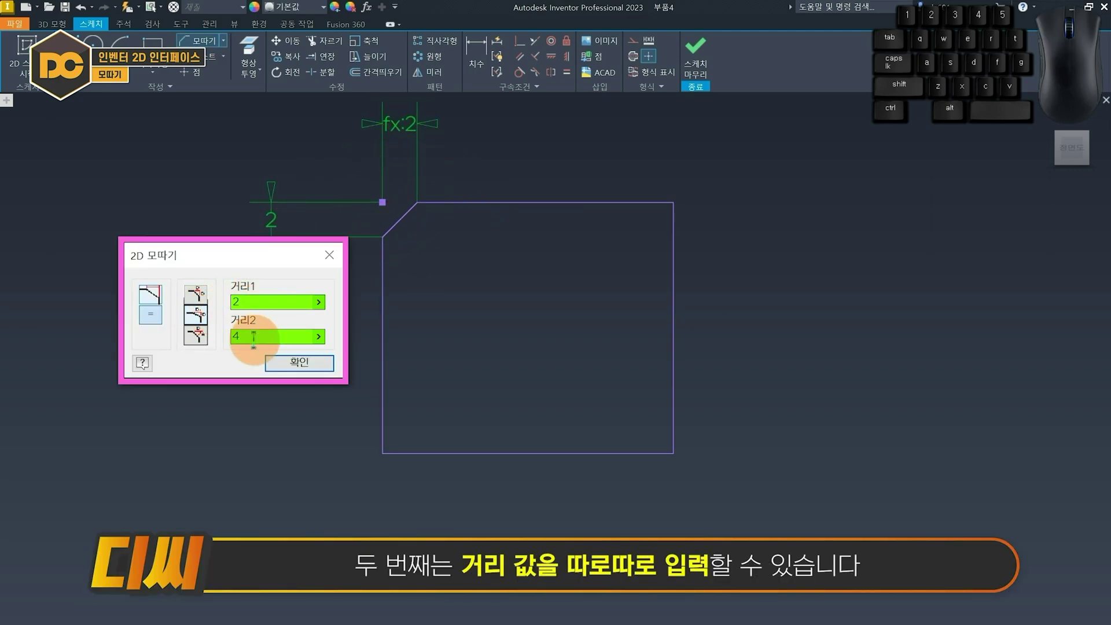
click(634, 203)
click(673, 264)
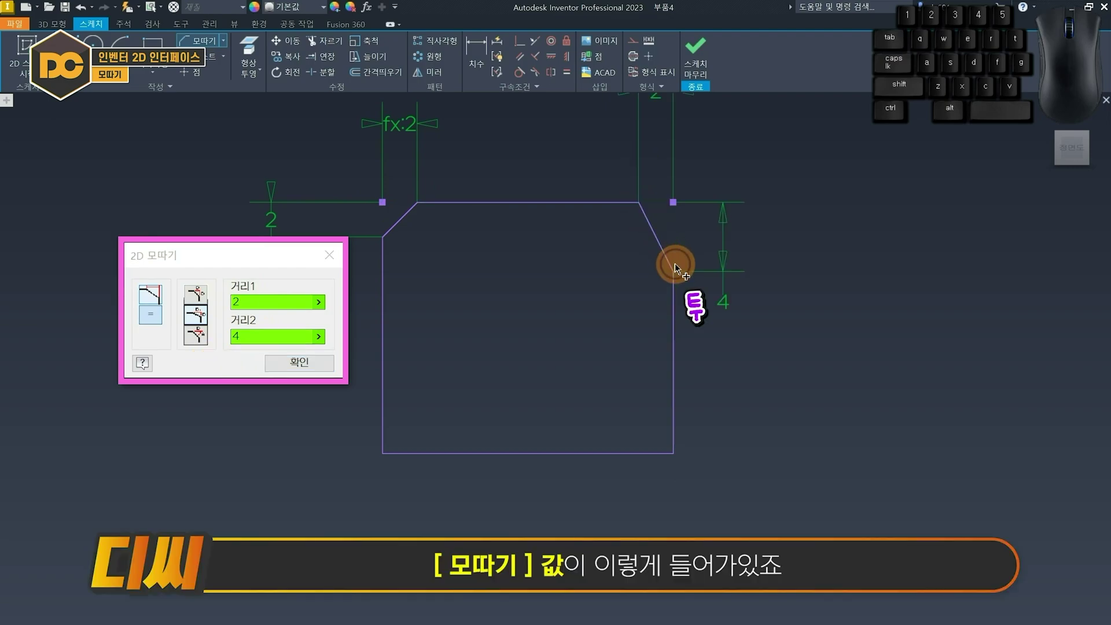
middle_drag(697, 291, 682, 360)
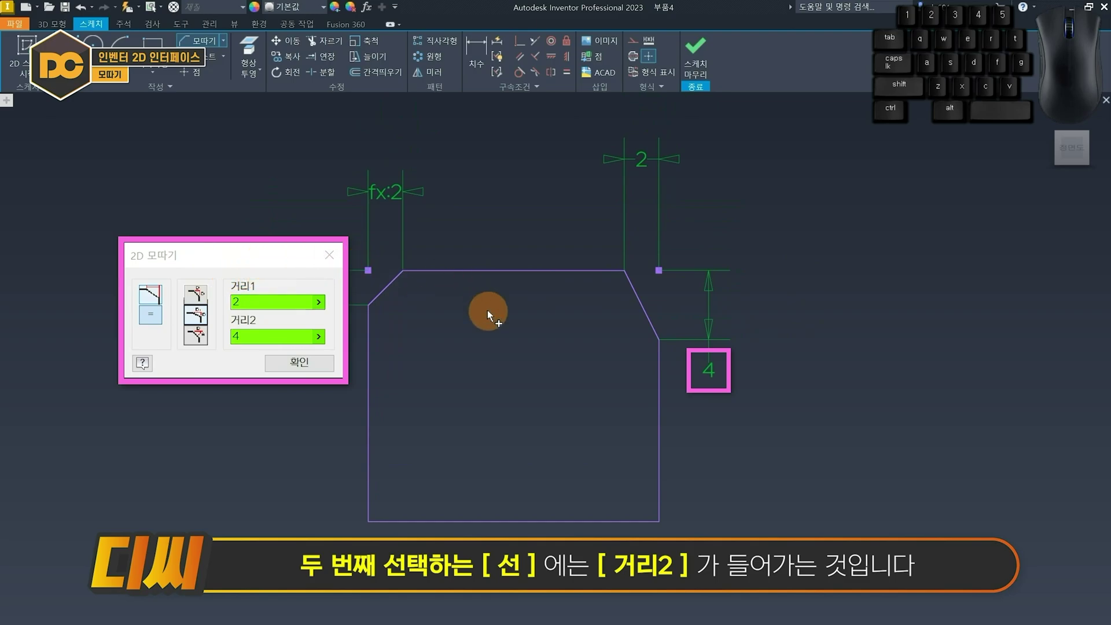
Undo the two-distance chamfer and chamfer the upper-right corner again with distances 2 and 4, picking the right edge before the top edge
key(ctrl+z)
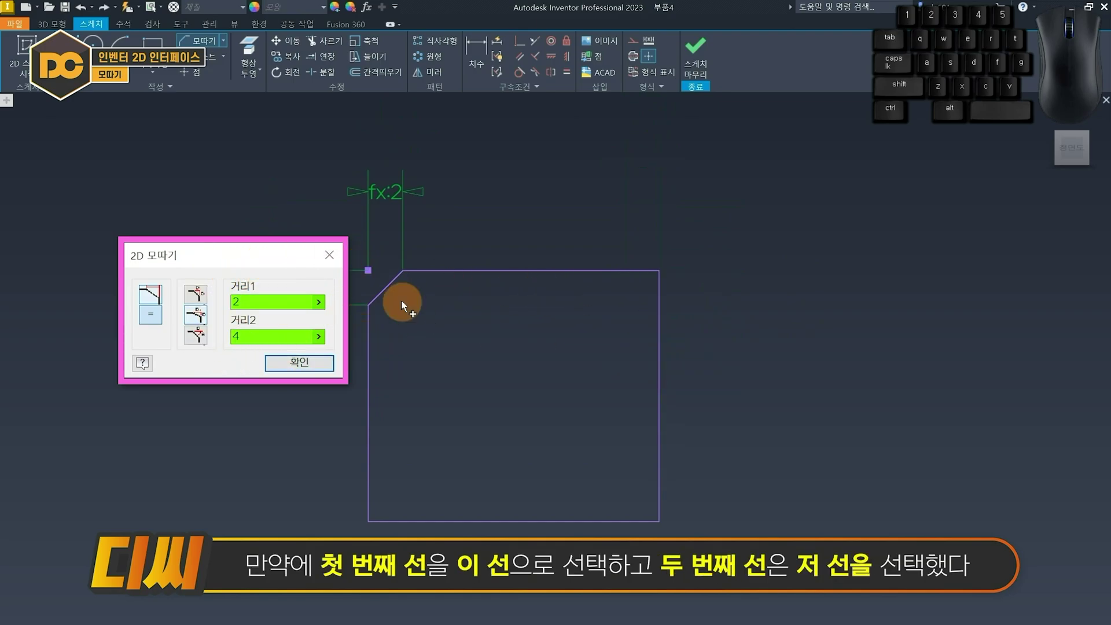
click(658, 324)
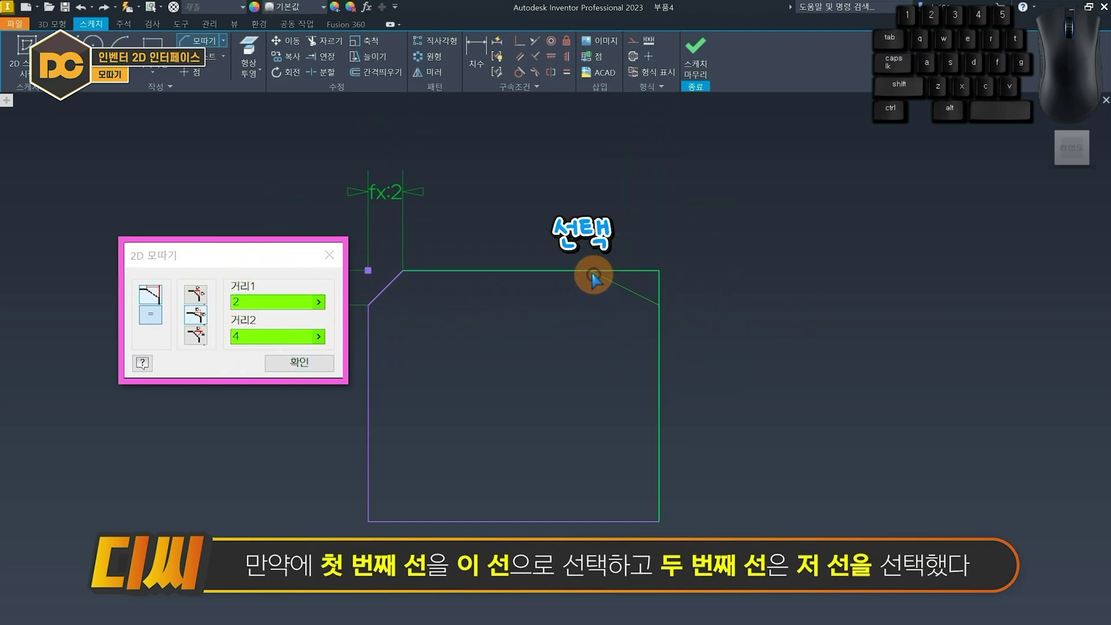
click(593, 272)
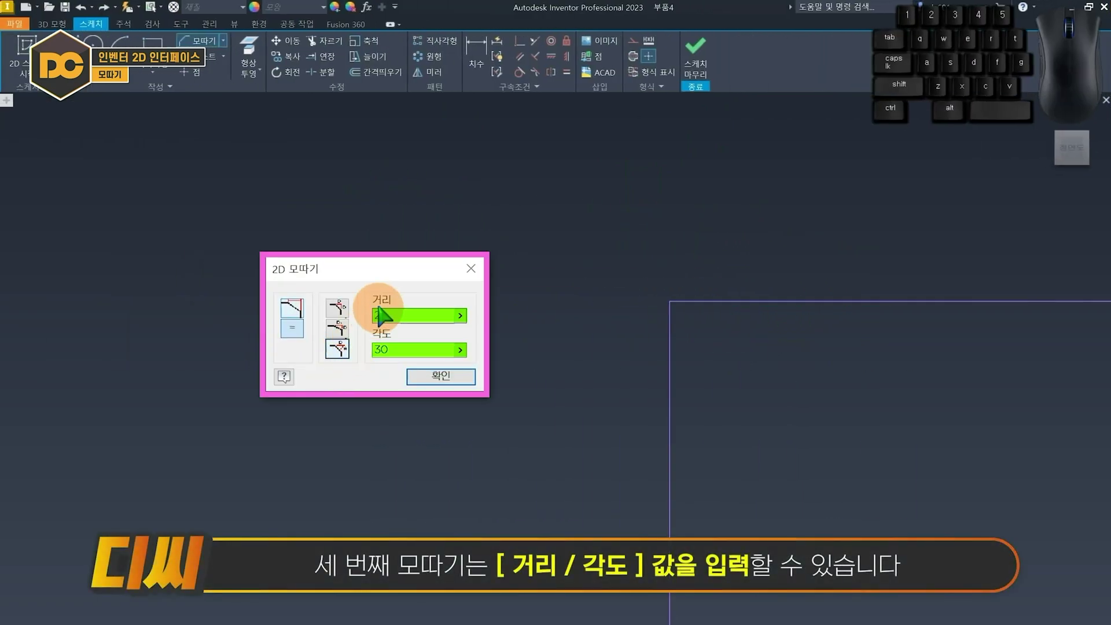
Chamfer the rectangle's upper-left corner by distance and angle, using distance 2 and angle 45
double_click(389, 349)
text(45)
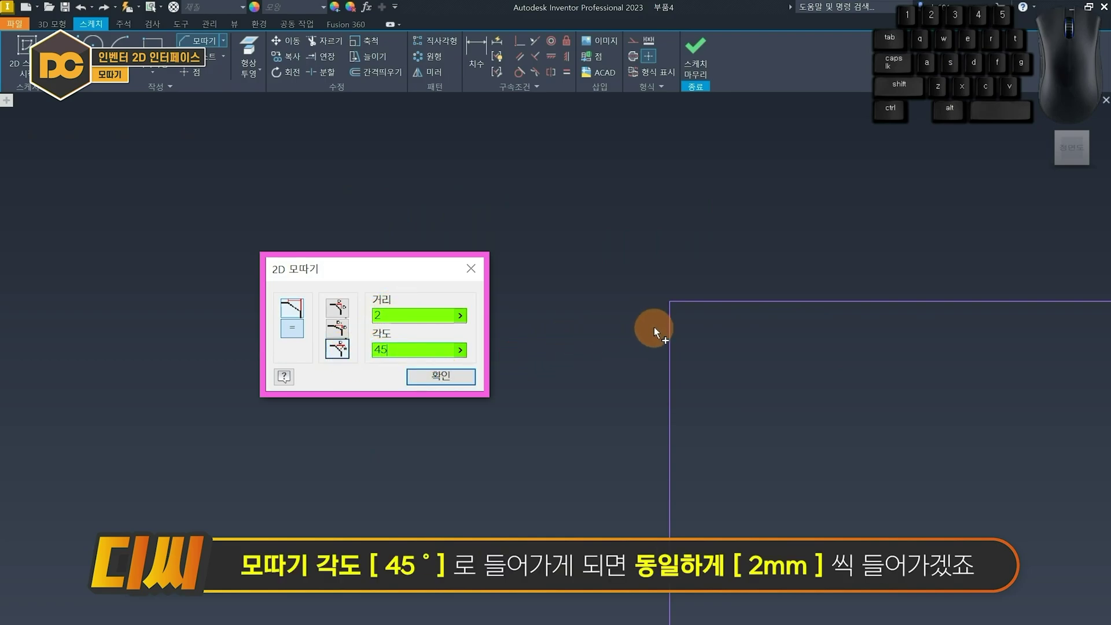
click(670, 344)
click(732, 301)
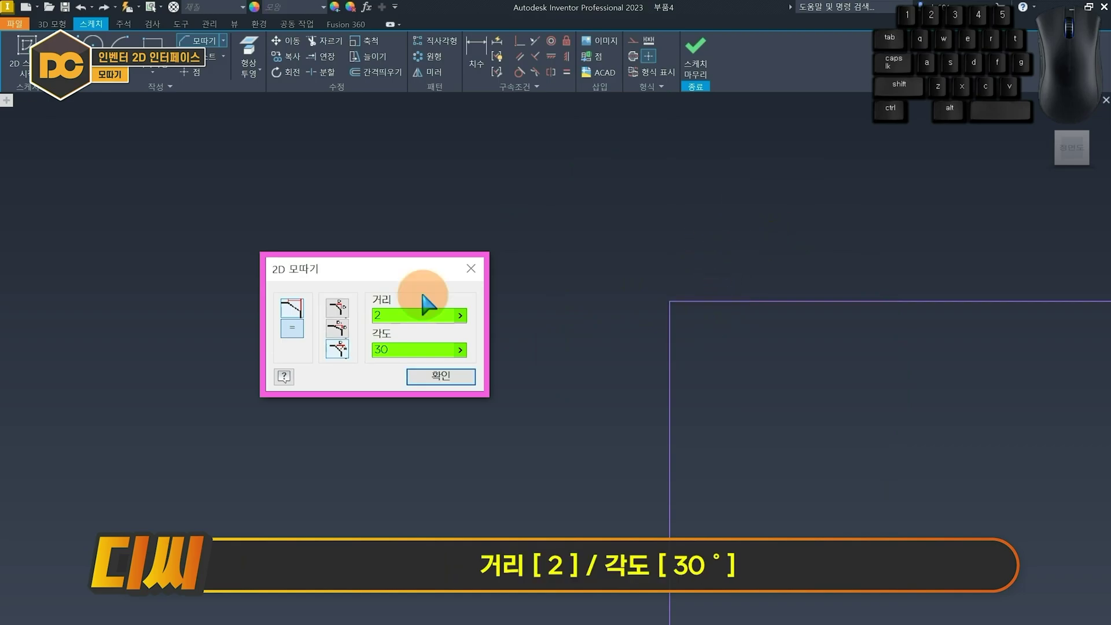
Chamfer the upper-left corner with distance 2 and angle 30, once picking the top edge first and once the left edge first
click(736, 307)
click(667, 334)
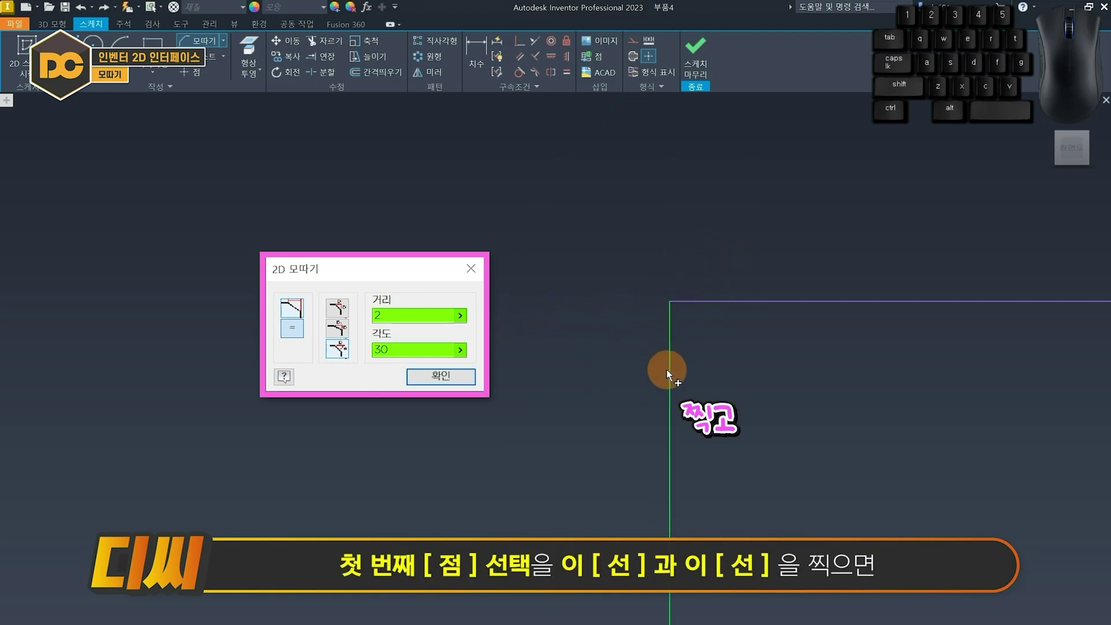
click(668, 367)
click(737, 301)
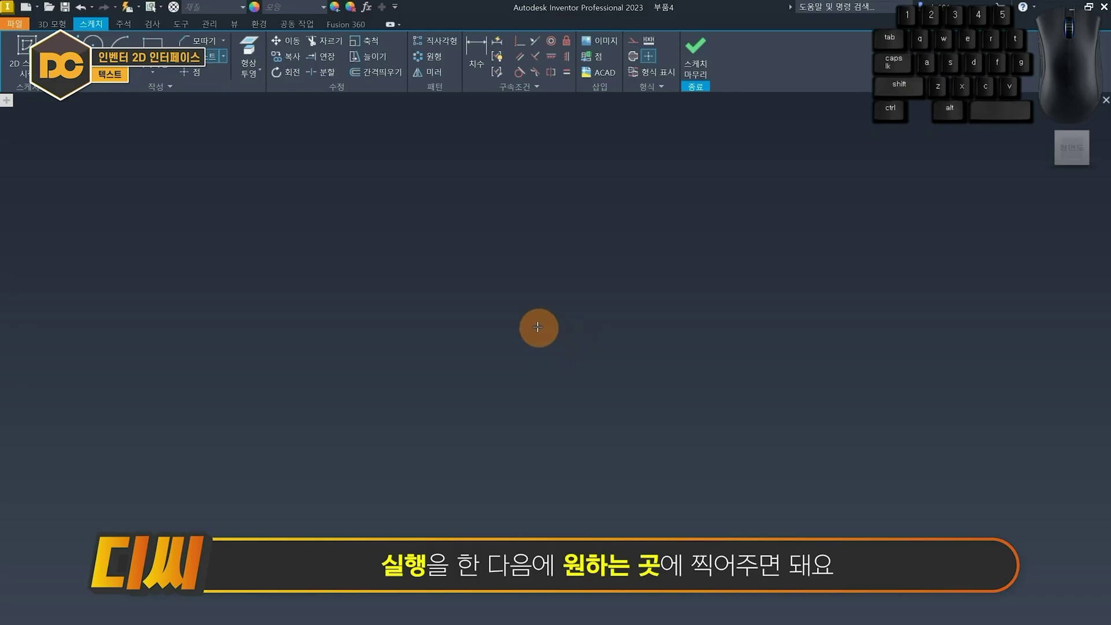
Place a sketch text (텍스트) reading "자격증의모든것D" in the empty sketch area
click(666, 350)
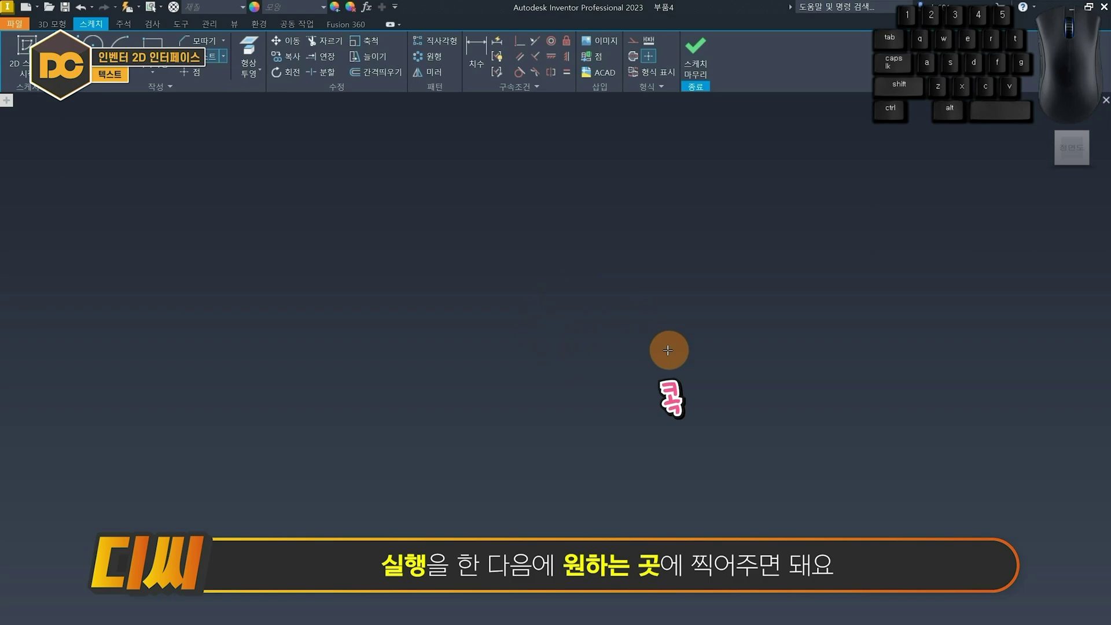
text(자격증의모드)
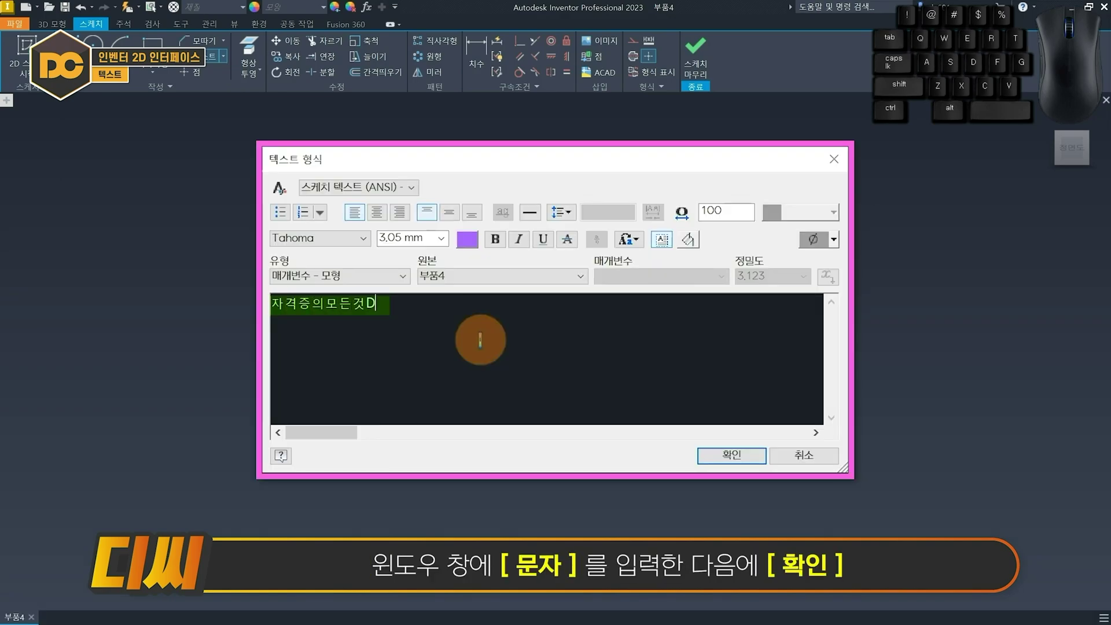
click(728, 455)
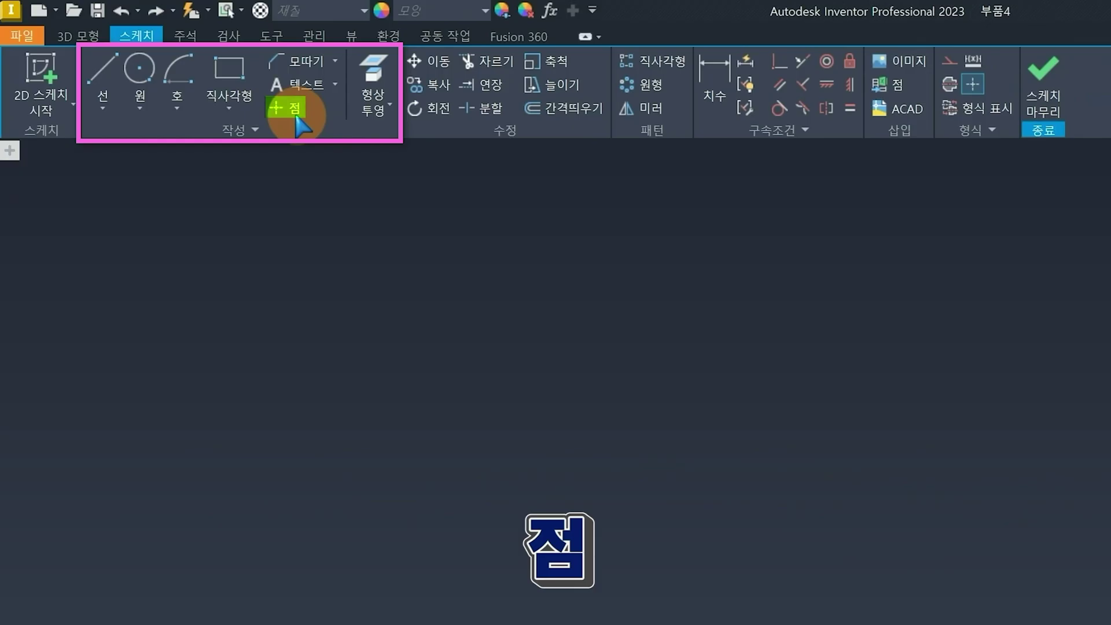
Place three sketch points (점) at free positions in the empty sketch area
click(490, 476)
click(732, 375)
click(456, 444)
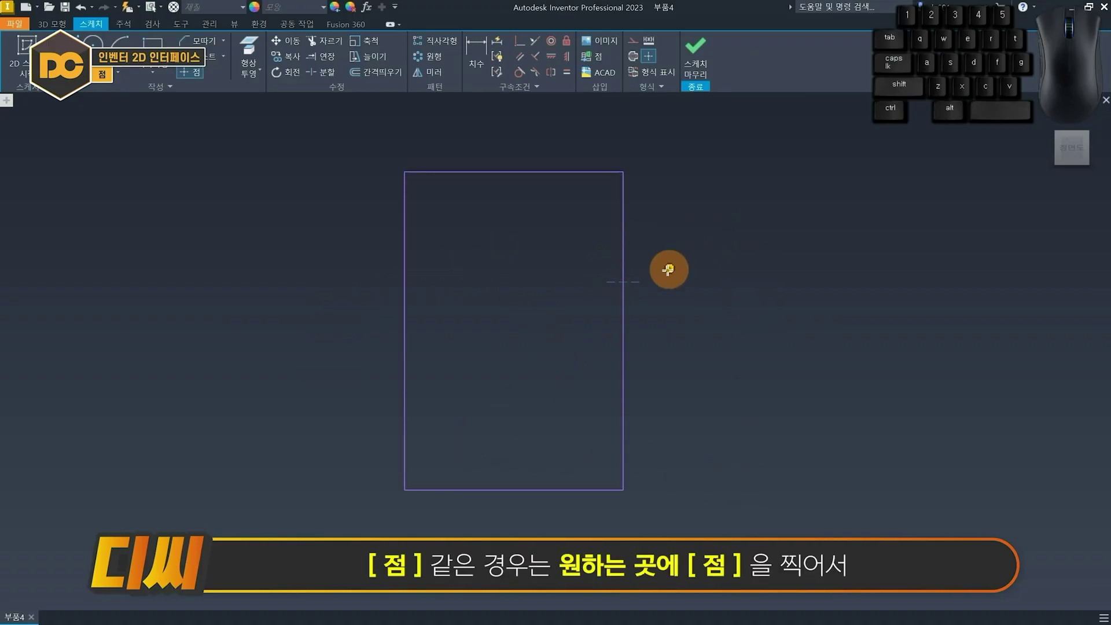
Dimension the distance between the point on the rectangle's right edge and its top edge, outside the right side
key(d)
click(623, 283)
click(602, 172)
click(749, 243)
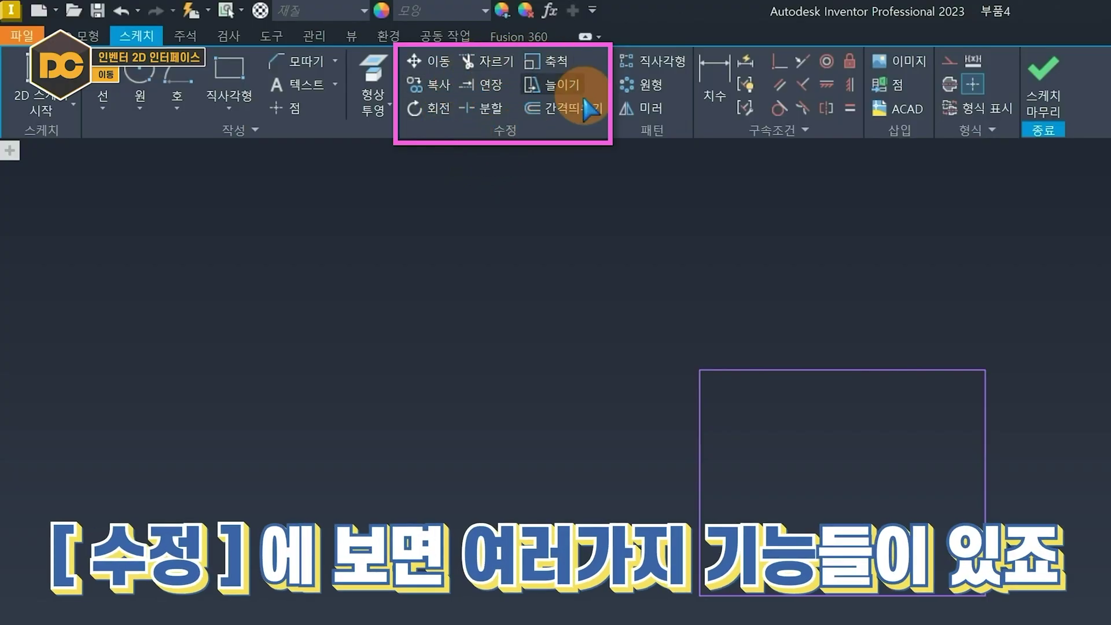
Move (이동) the whole rectangle to the right, using its upper-left corner as the base point
click(429, 62)
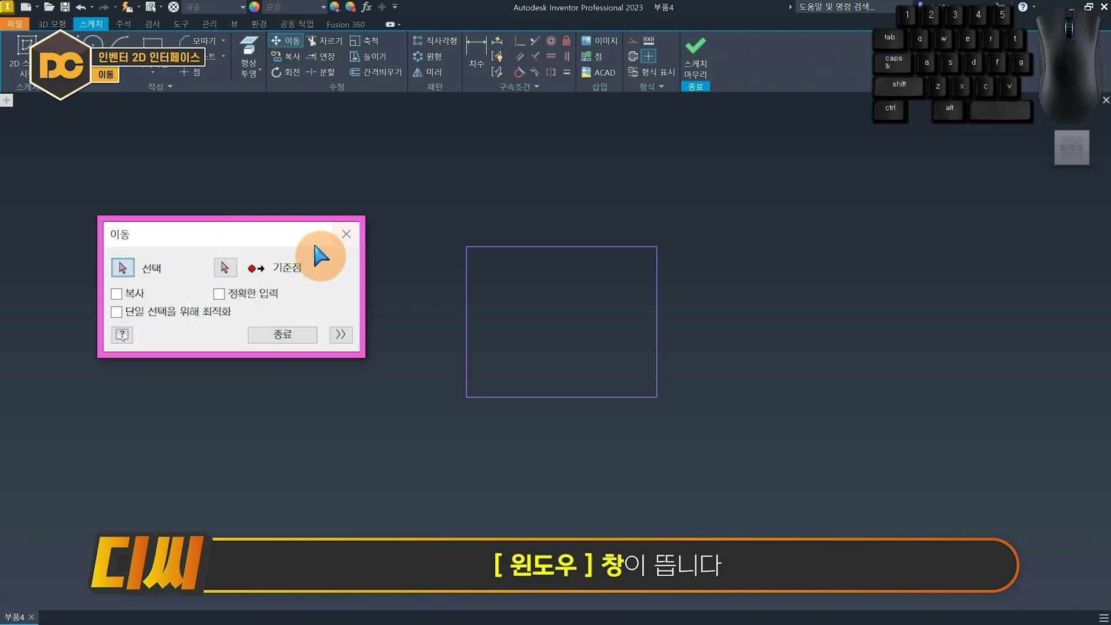
drag(432, 228, 728, 460)
click(226, 267)
click(464, 239)
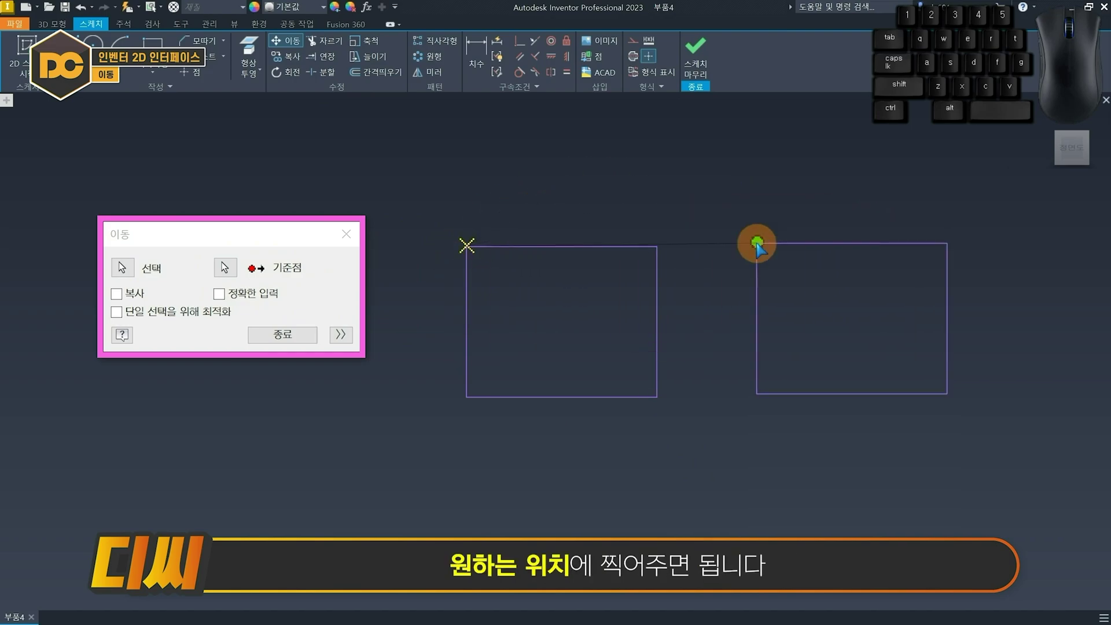
click(727, 214)
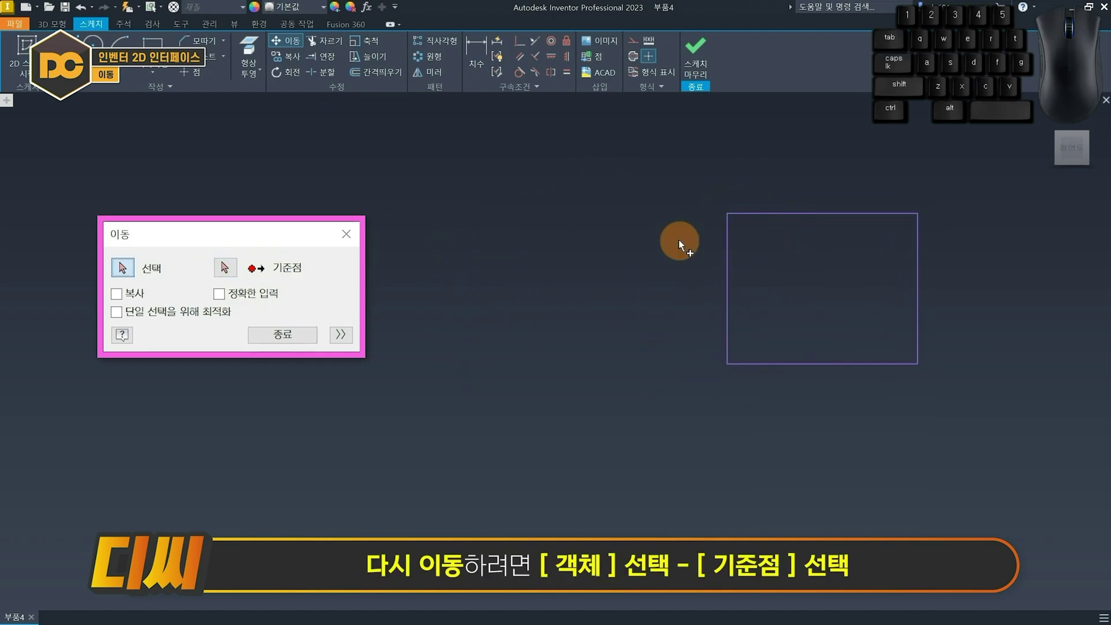
Move the rectangle back toward the left, again with its upper-left corner as the base point
drag(653, 179, 1025, 445)
click(223, 271)
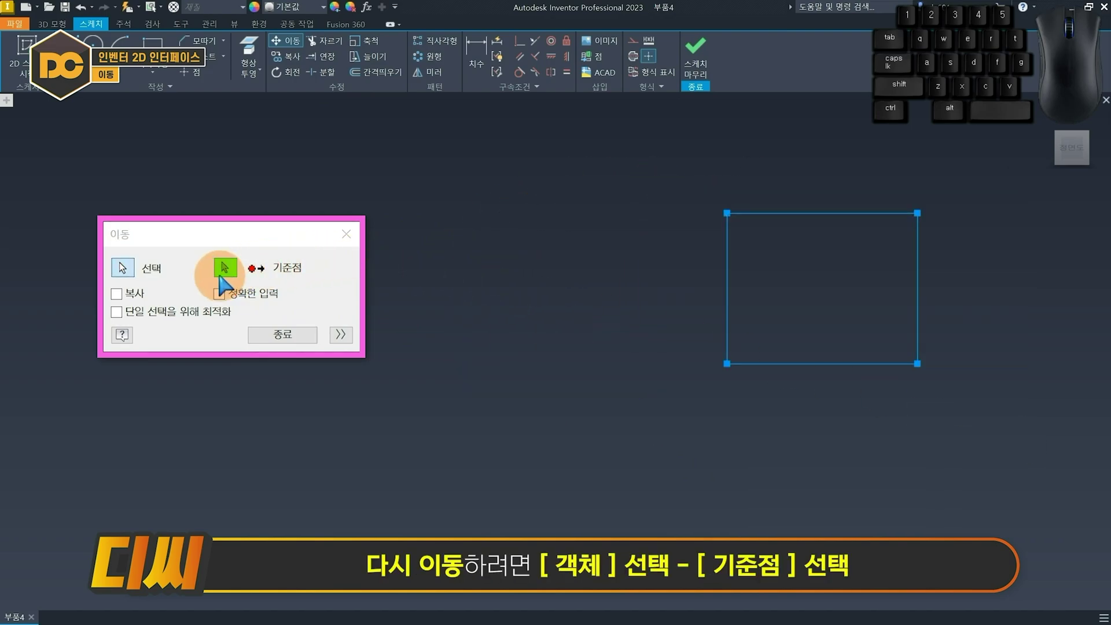
click(727, 214)
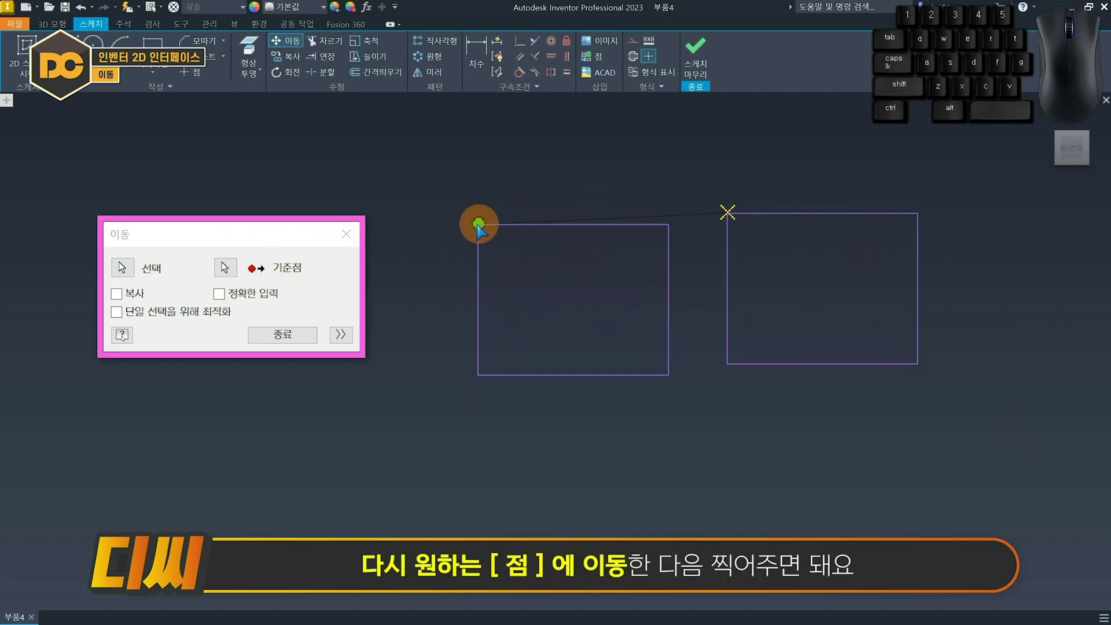
click(453, 257)
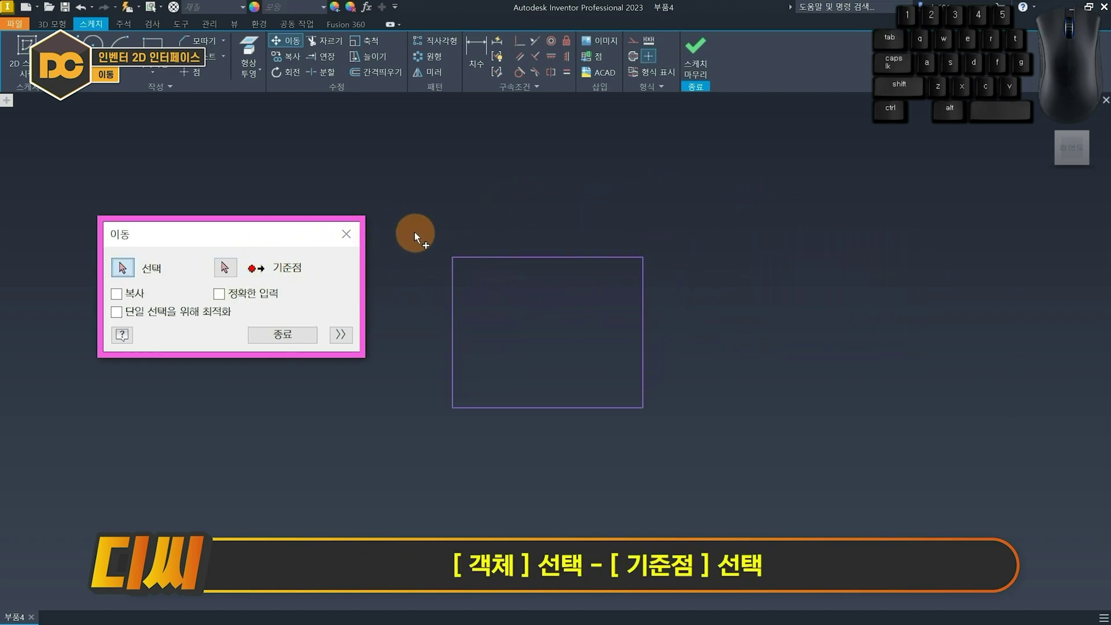
Use Move with the copy option (복사) to place a duplicate of the rectangle to its upper right, based on the upper-left corner
drag(653, 435, 655, 435)
click(227, 268)
click(453, 257)
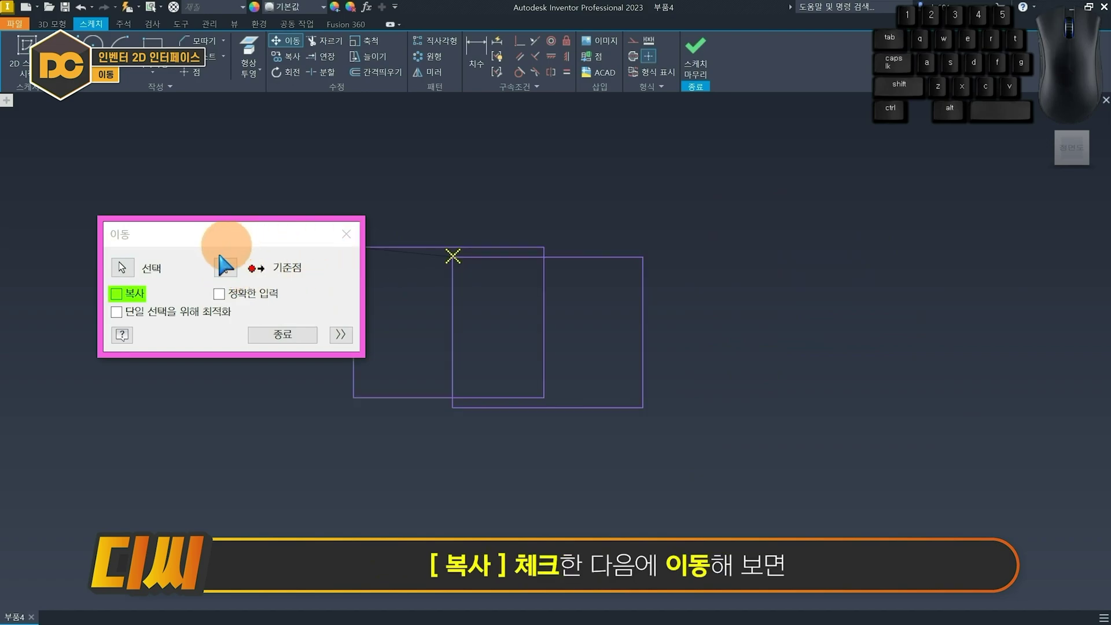
click(139, 293)
click(761, 190)
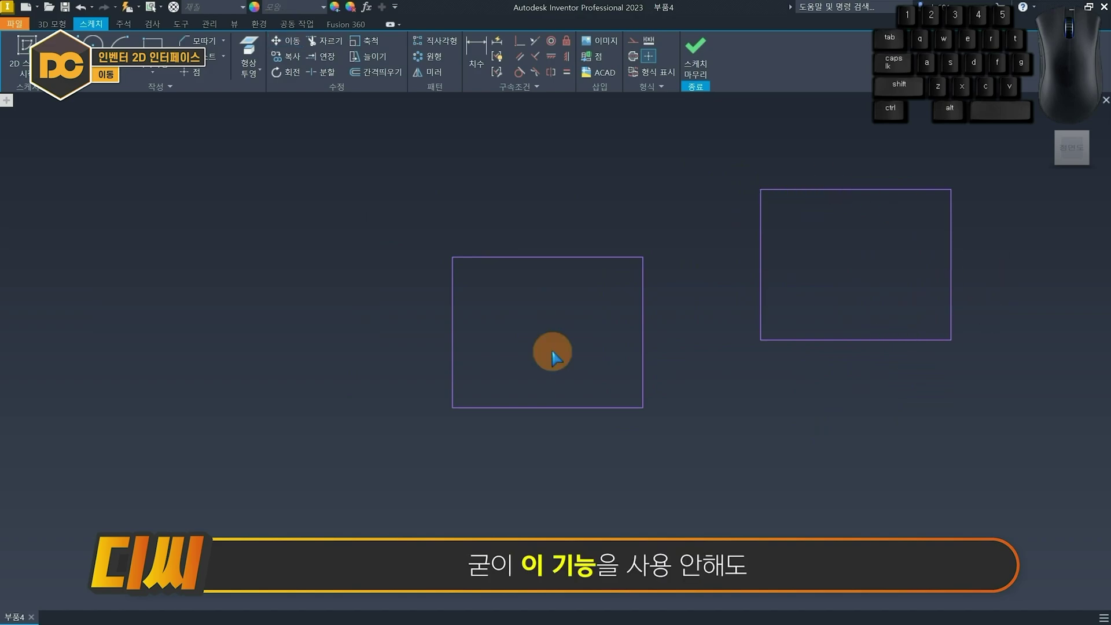
Reposition the two rectangles freely without the Move command so they sit side by side with a small gap
drag(682, 472, 404, 230)
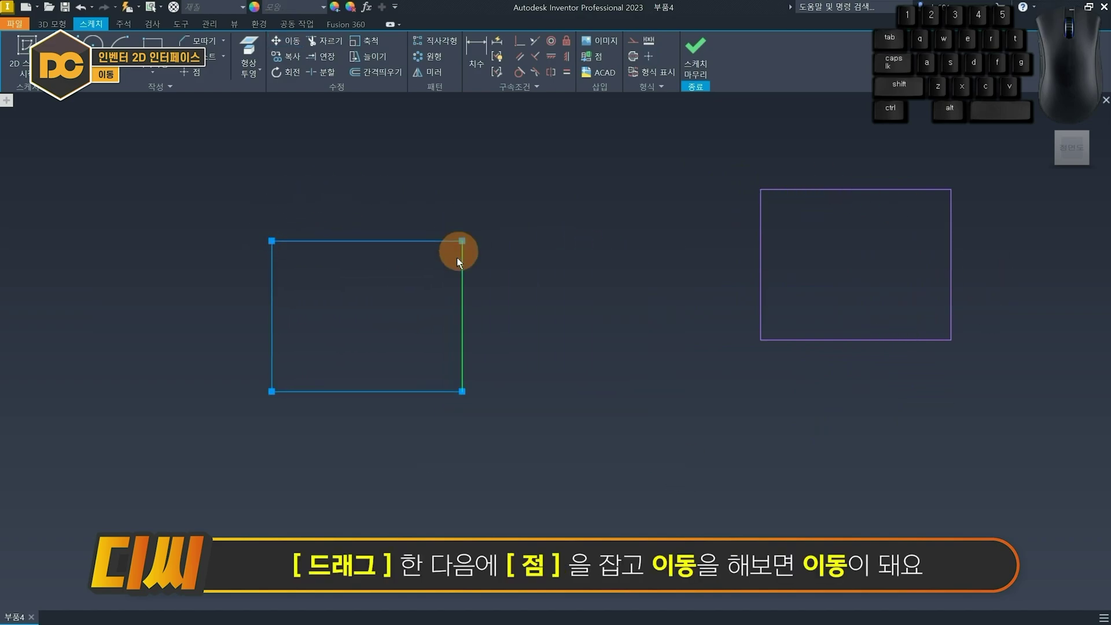
click(519, 221)
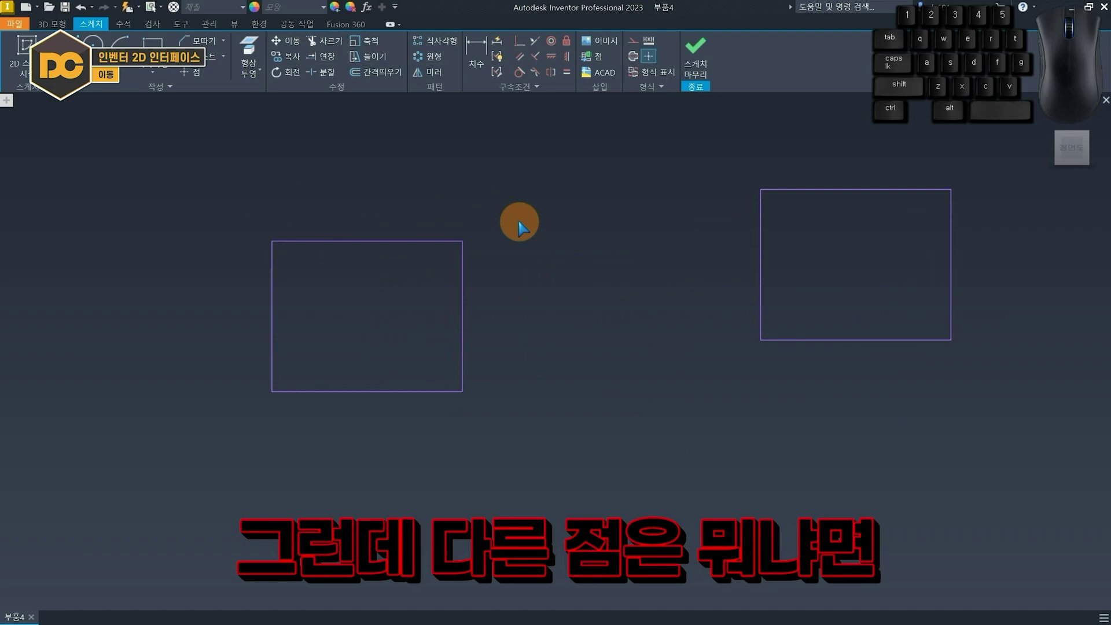
drag(141, 167, 359, 322)
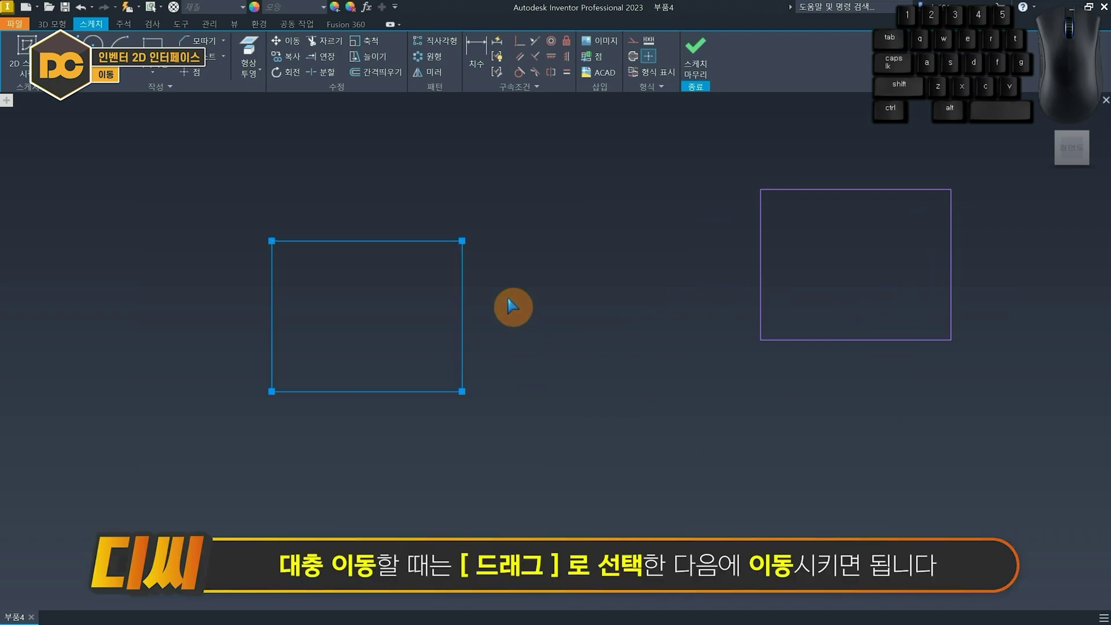
drag(462, 242, 689, 239)
click(811, 243)
drag(1019, 398, 587, 238)
drag(586, 235, 586, 235)
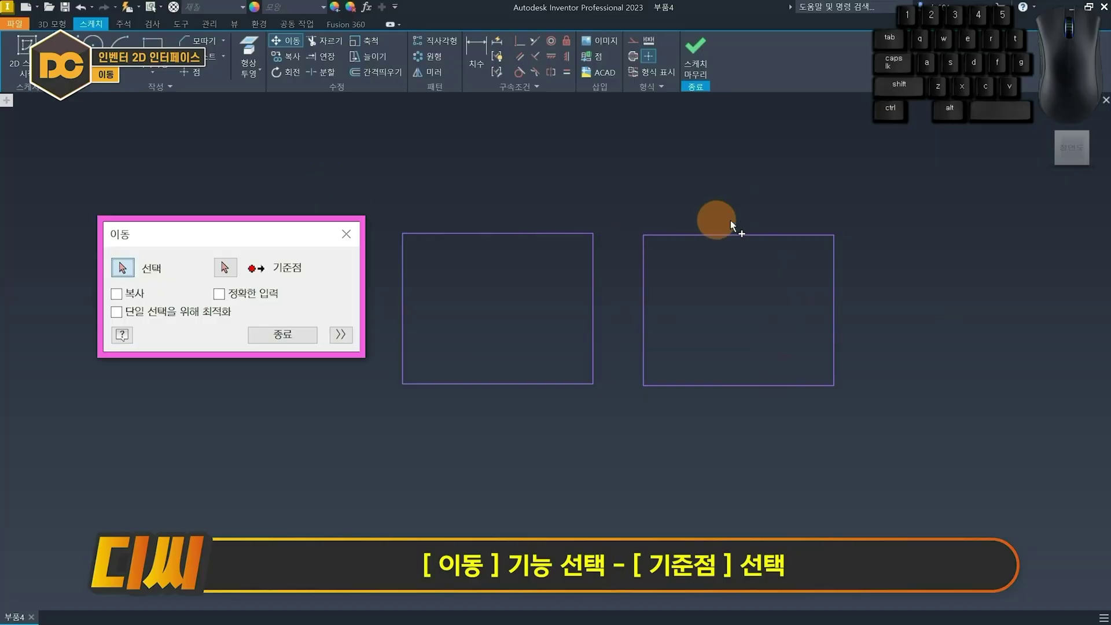
Move the right rectangle by its upper-left corner so it snaps onto the left rectangle's upper-right corner
drag(622, 188, 747, 292)
click(225, 268)
click(643, 236)
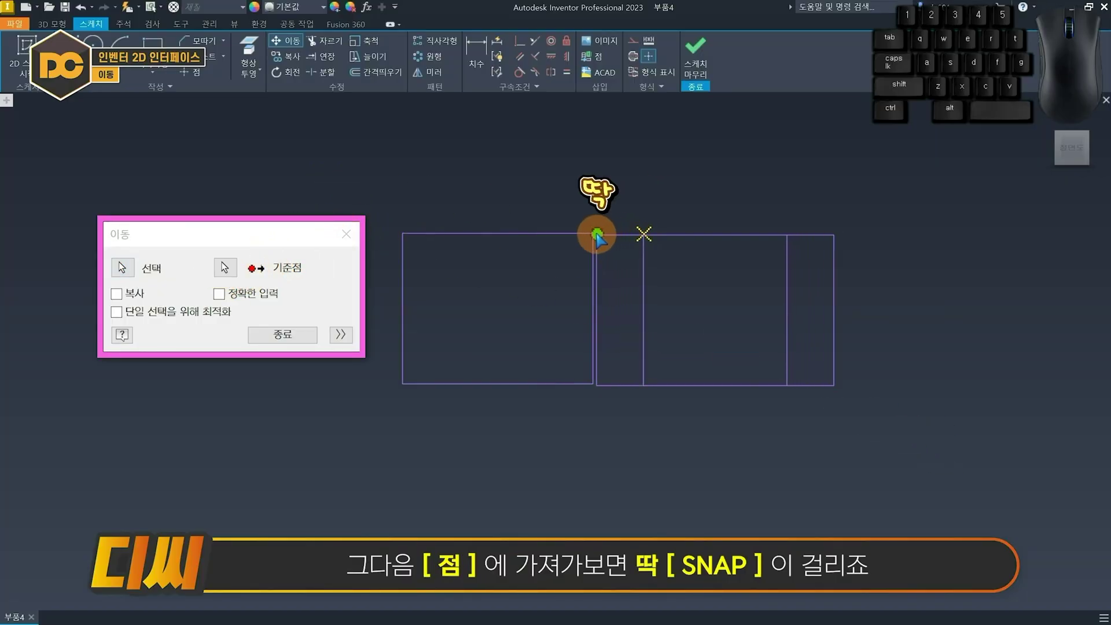
click(594, 234)
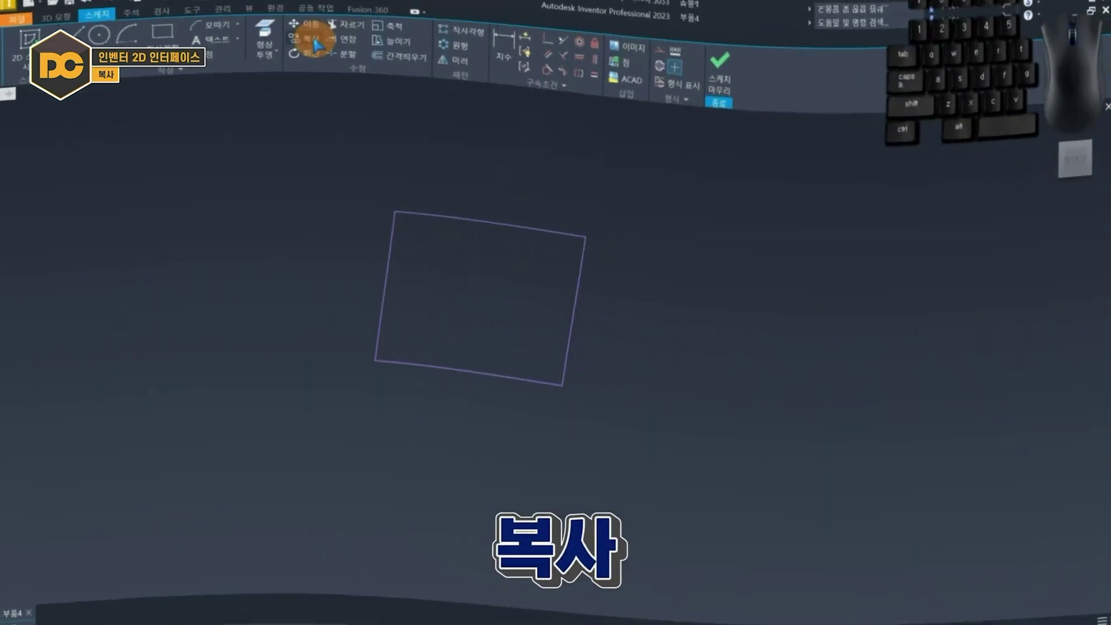
Copy (복사) the rectangle from its upper-left corner and place four duplicates around the area beside it
click(285, 56)
drag(612, 427, 358, 197)
click(177, 232)
click(383, 233)
click(652, 161)
click(916, 214)
click(794, 393)
click(637, 404)
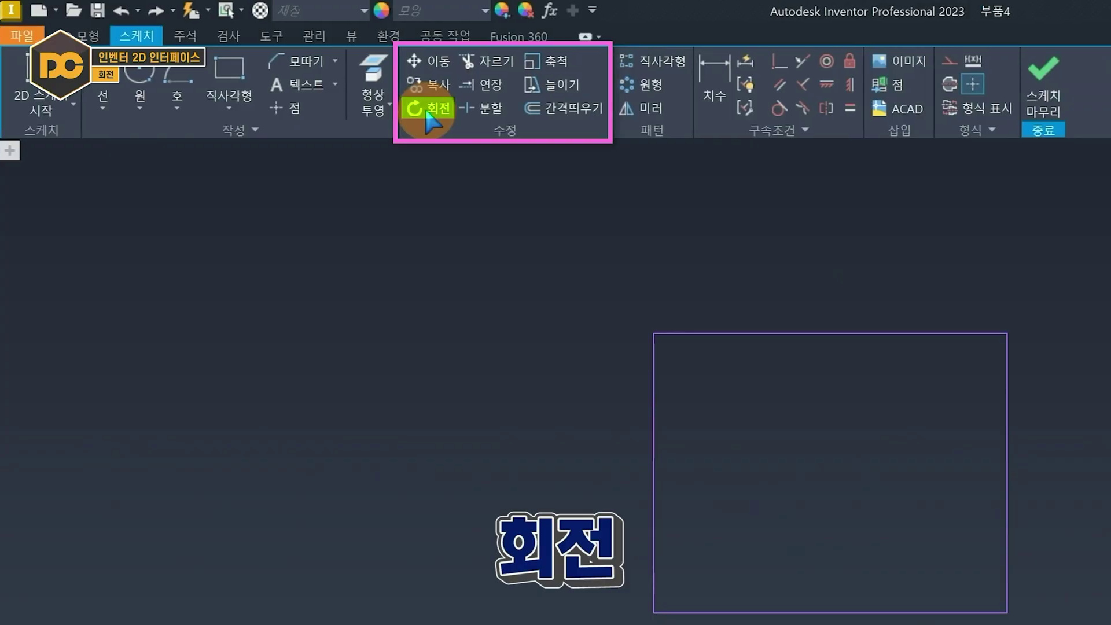
Start rotating (회전) the rectangle about a point near its middle, accepting constraint removal and suppressing that prompt for the current session
click(285, 72)
drag(412, 192, 721, 463)
click(200, 272)
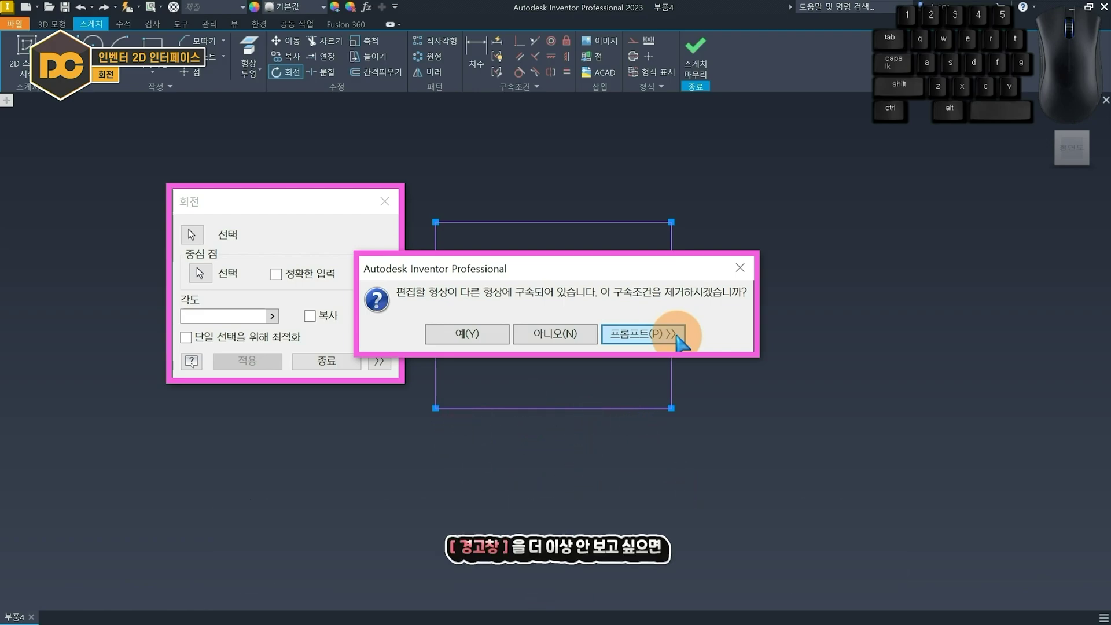
click(679, 335)
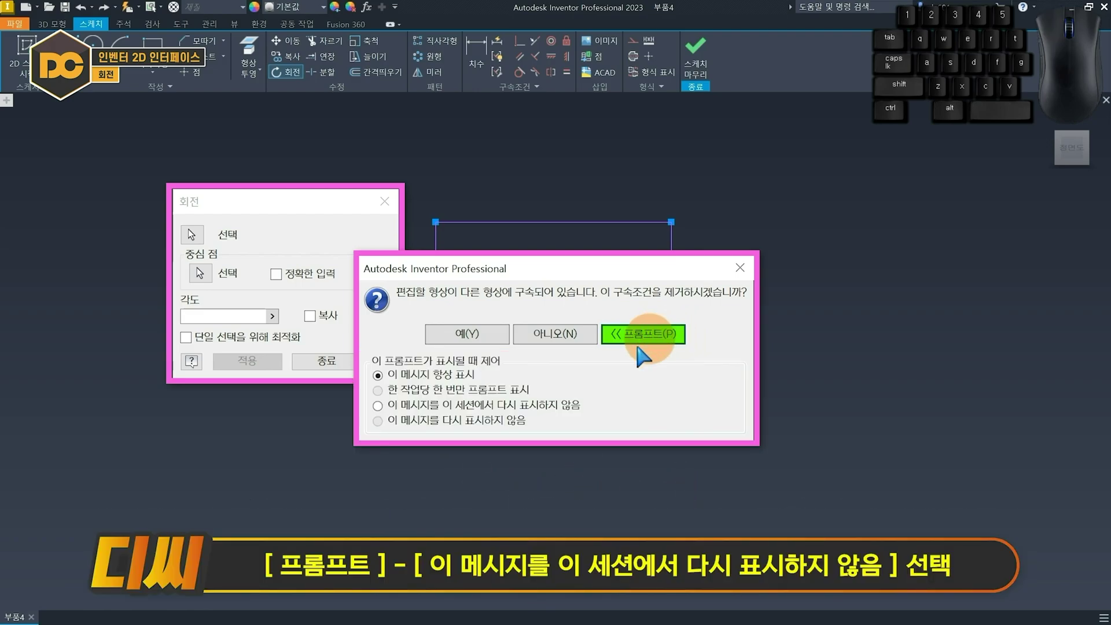
click(534, 406)
click(479, 334)
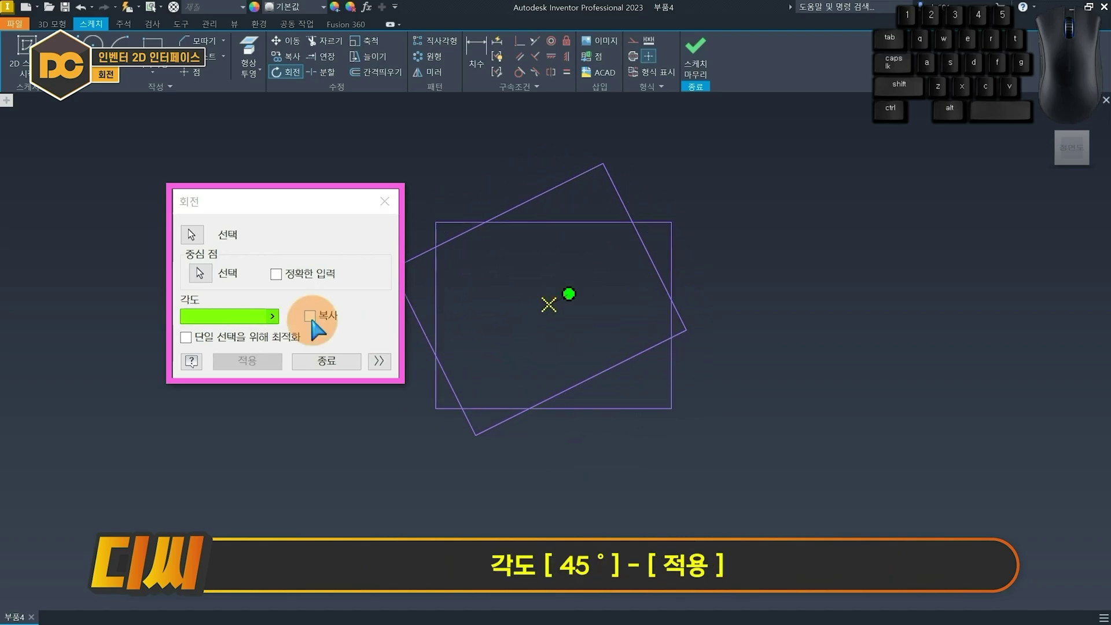
Apply a 45° rotation to the rectangle about the chosen center point and undo it
text(45)
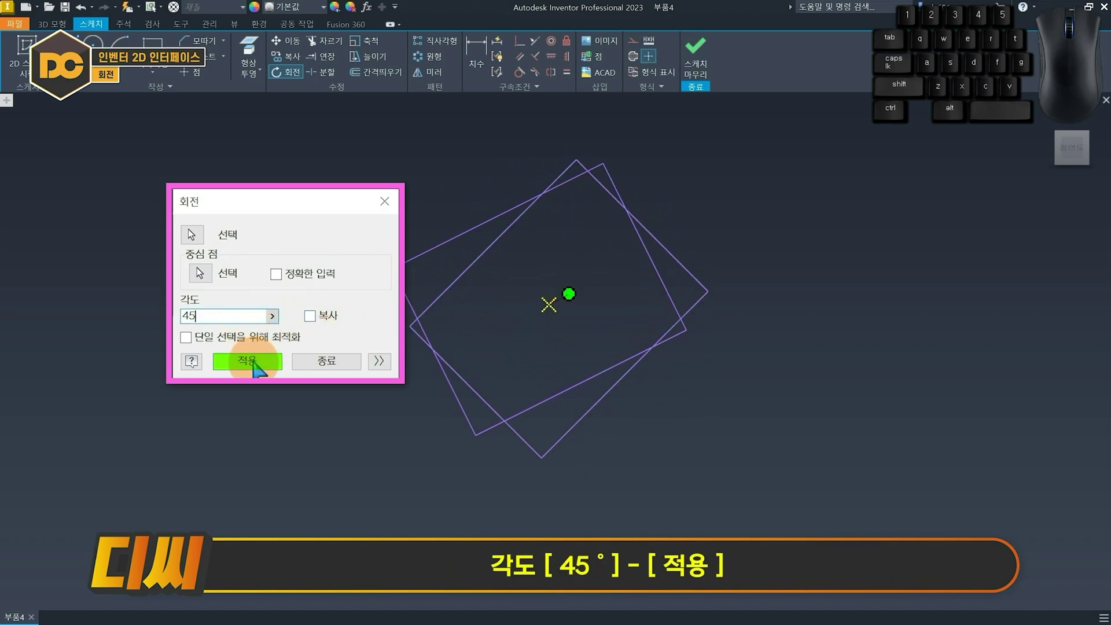
click(249, 362)
key(ctrl+z)
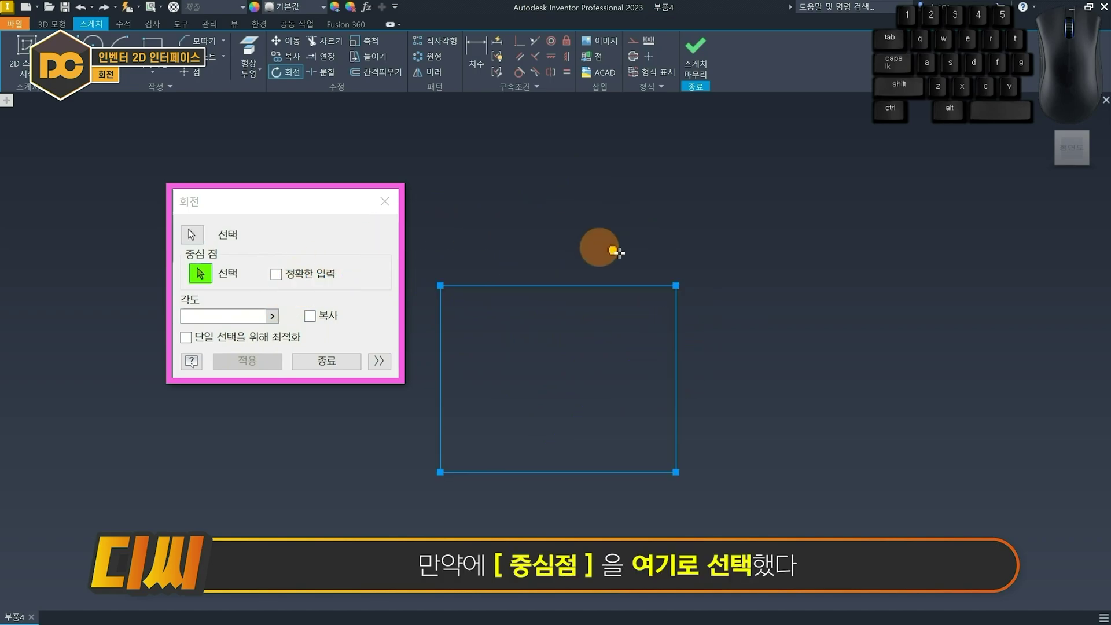
Try out the rectangle's upper-right corner, upper-left corner and middle as the rotation center point
click(675, 285)
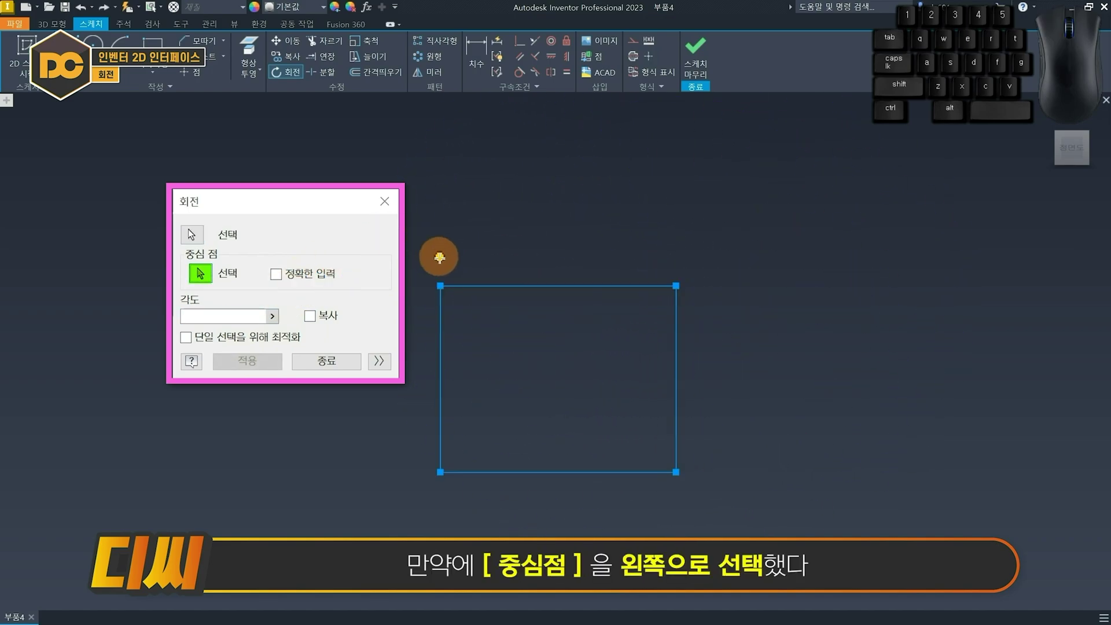
click(441, 286)
middle_drag(441, 287, 628, 310)
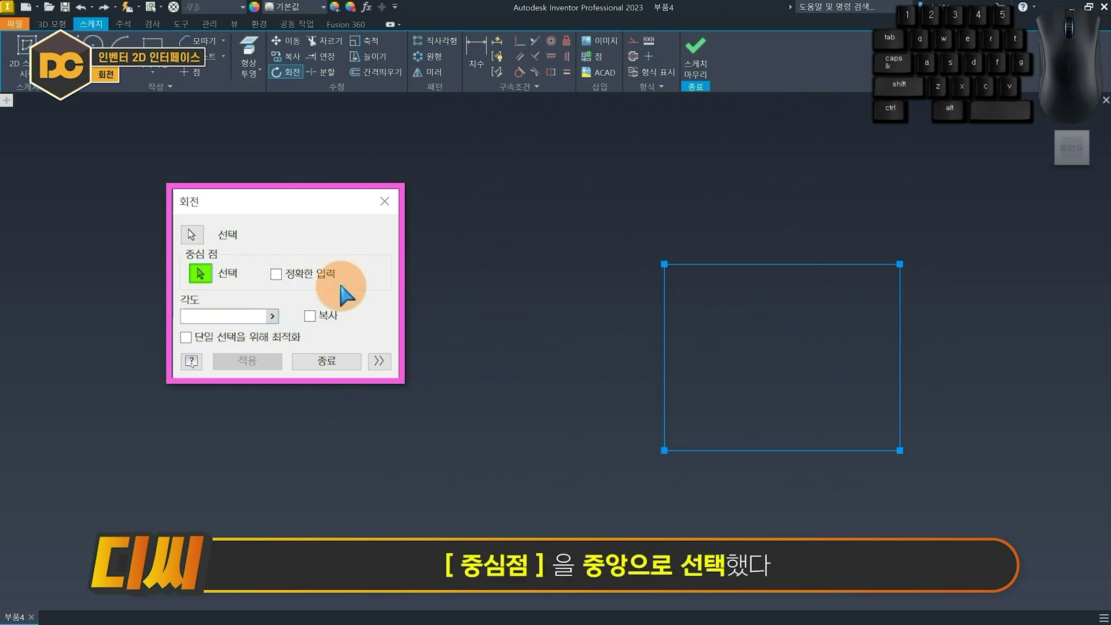
click(615, 317)
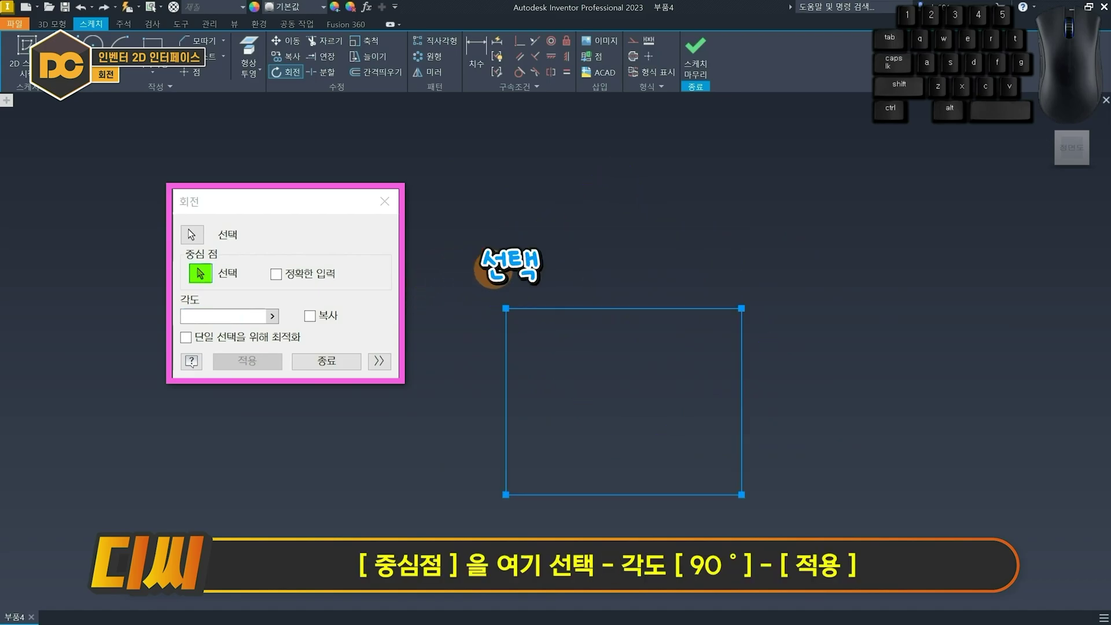
Rotate the rectangle 90° about its upper-left corner, once without and once with the copy option (복사)
click(507, 308)
text(90)
click(264, 360)
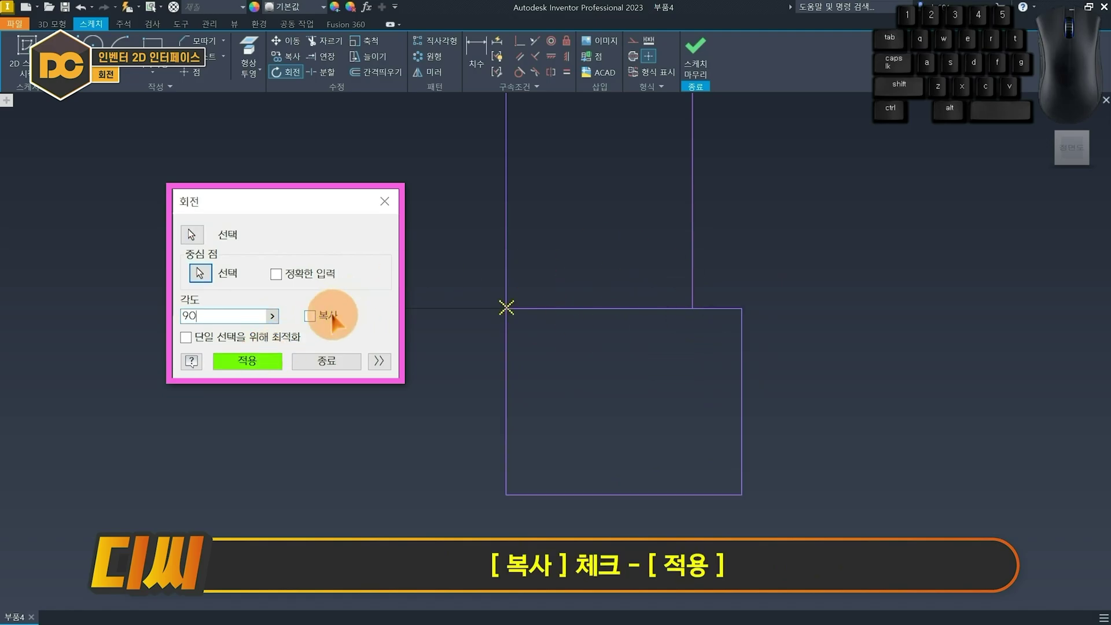
click(311, 316)
click(248, 360)
Rotate the rectangle 45° counterclockwise about its upper-left corner without the copy option
middle_drag(565, 320, 512, 377)
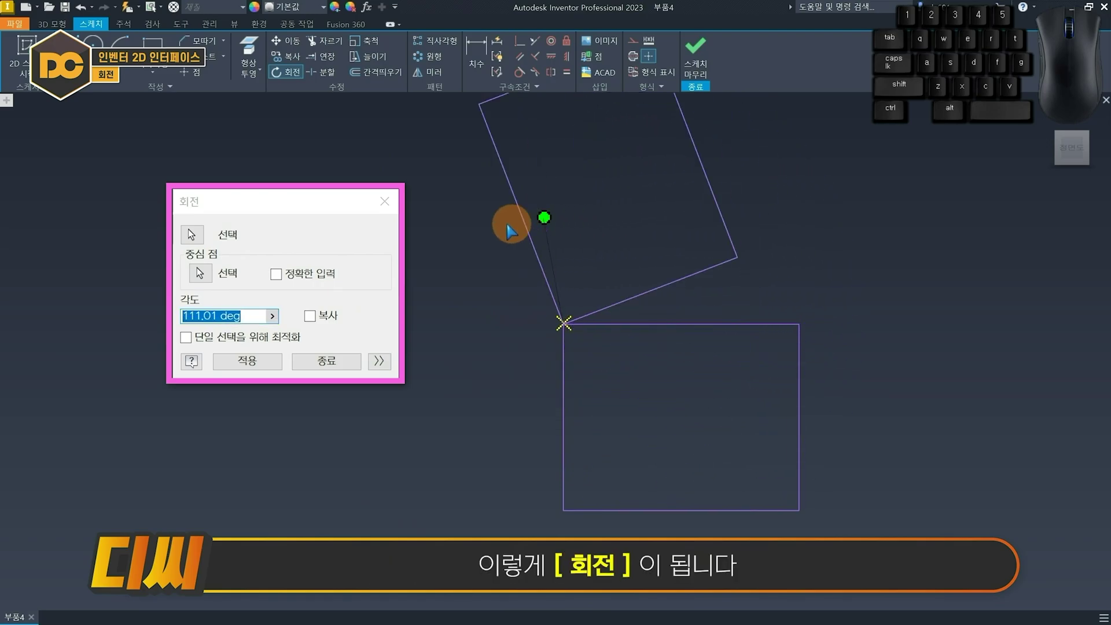
text(45)
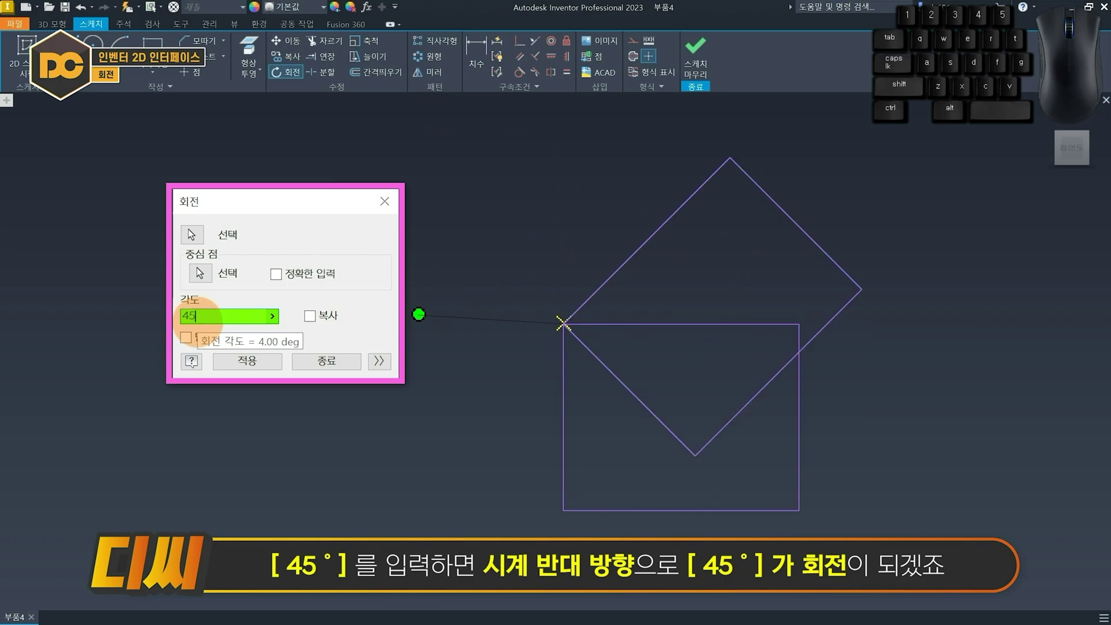
click(243, 362)
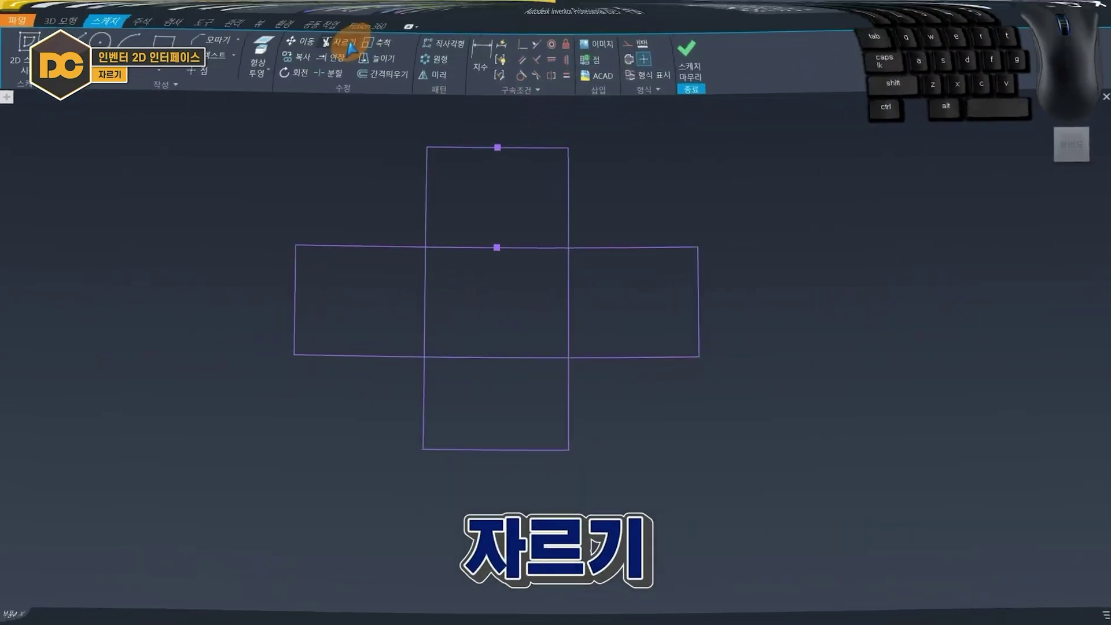
Trim (자르기) the four inner segments where the two crossing rectangles overlap, leaving only the cross-shaped outline
click(336, 41)
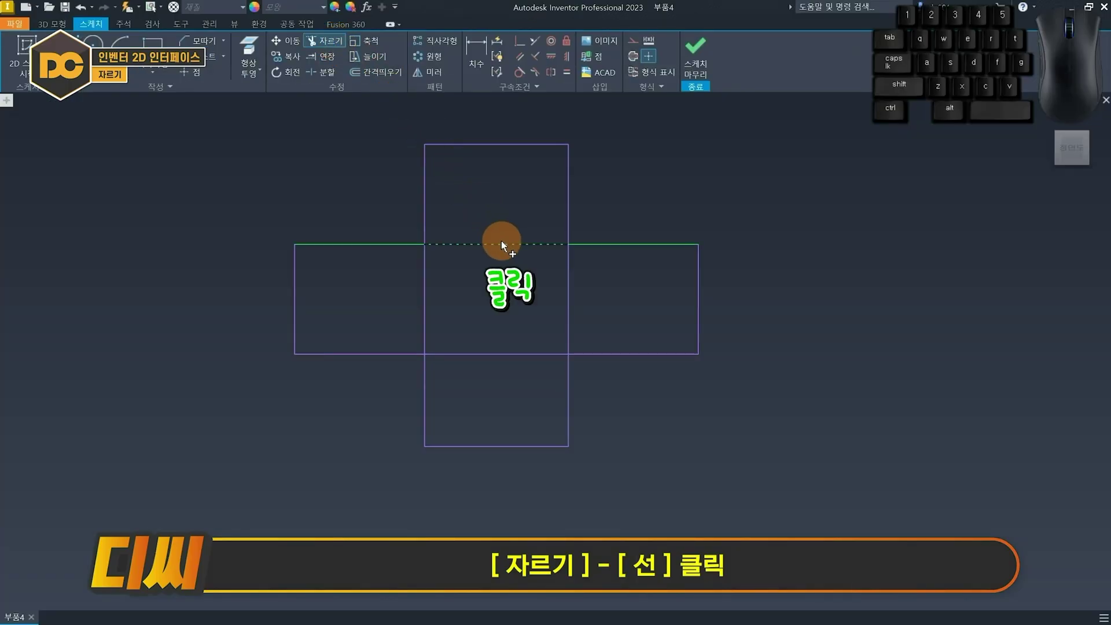
click(502, 243)
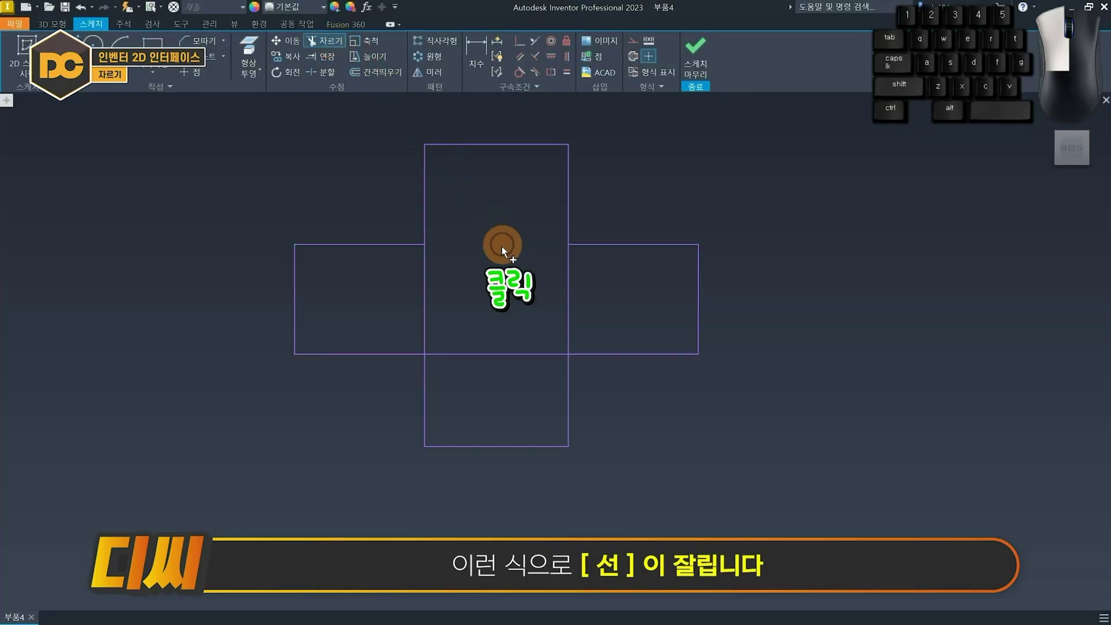
click(500, 353)
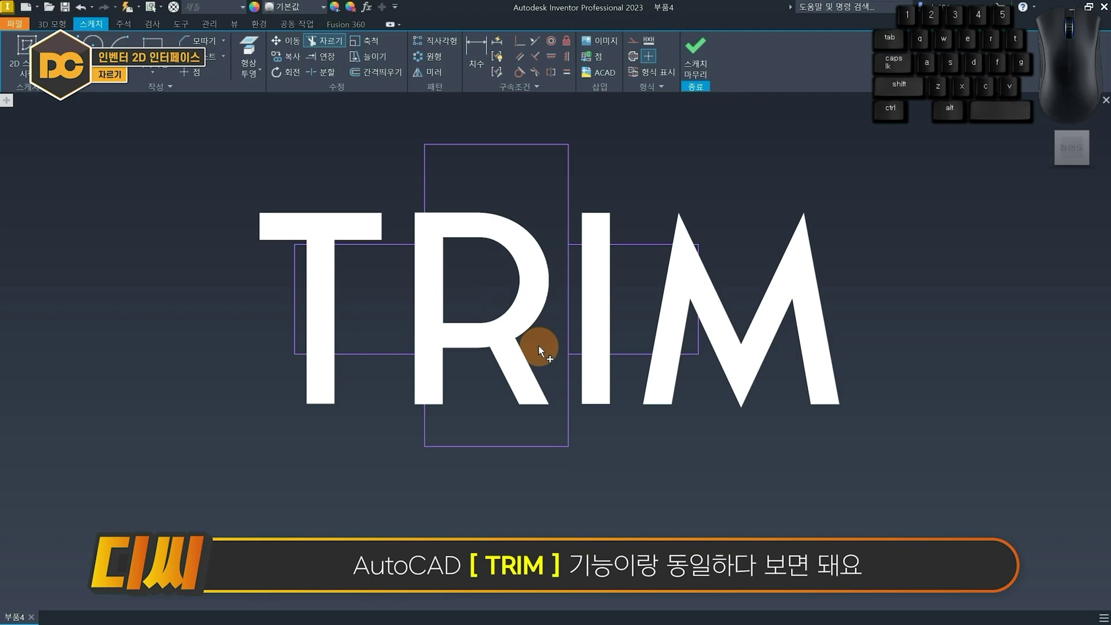
click(521, 355)
drag(634, 328, 397, 275)
Extend (연장) the cross outline's vertical and horizontal inner edges back across its middle
click(333, 59)
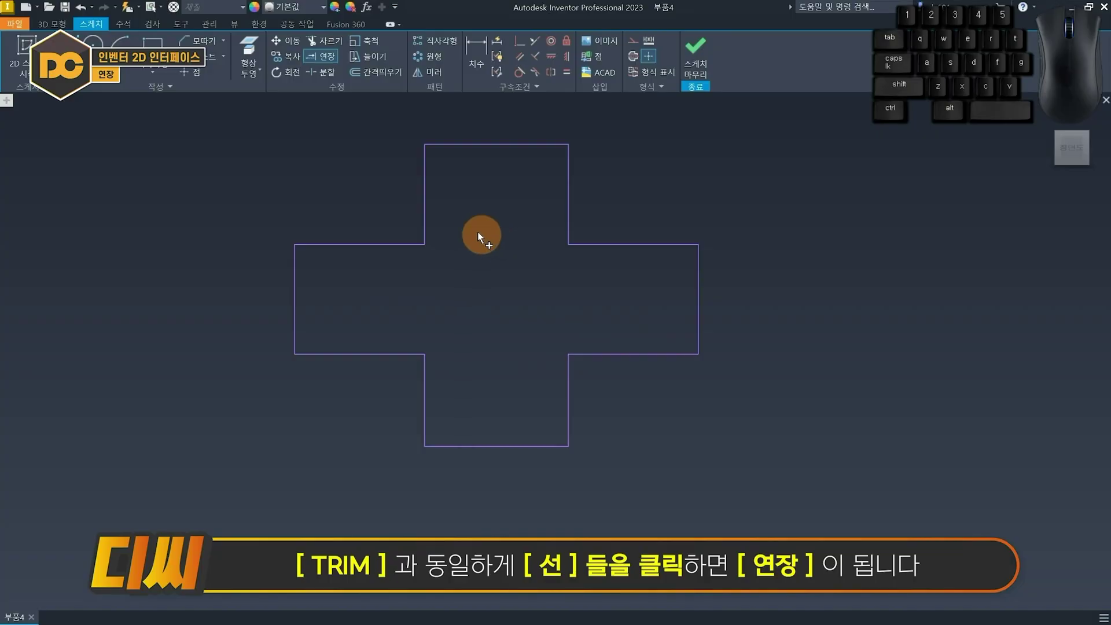
click(422, 223)
click(569, 227)
drag(591, 217, 597, 371)
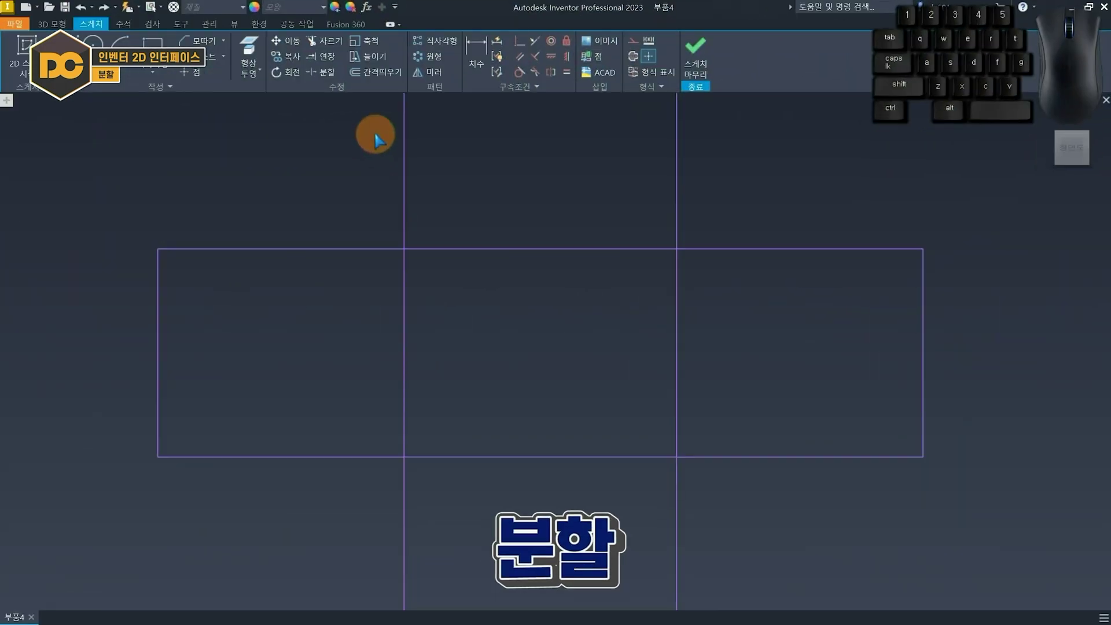
Try deleting the upper horizontal line of the wide rectangle without splitting it
click(330, 73)
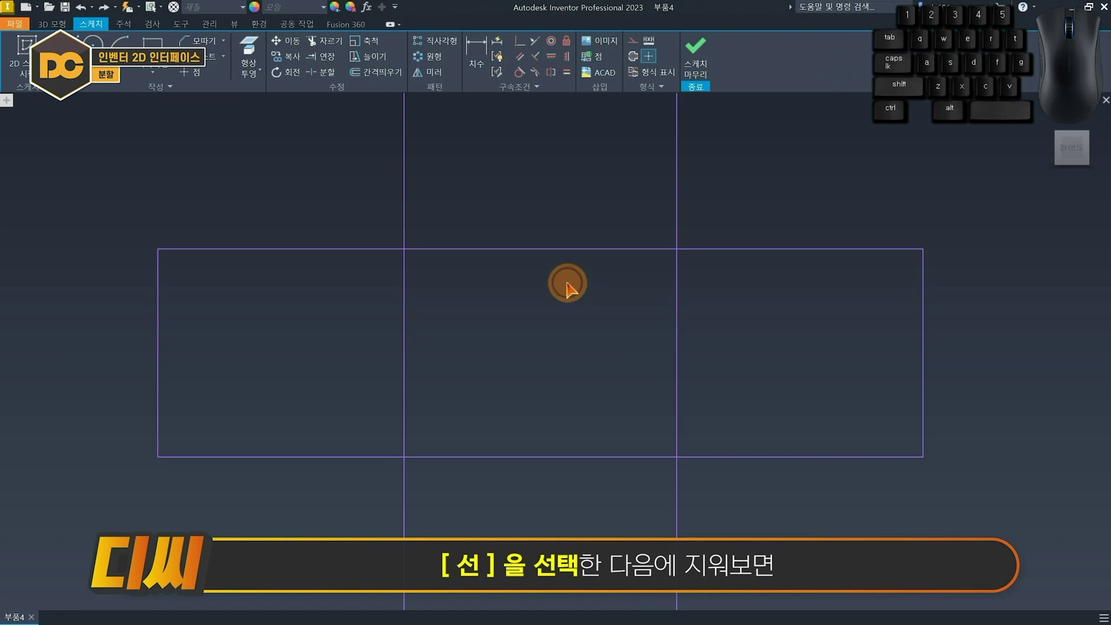
click(539, 249)
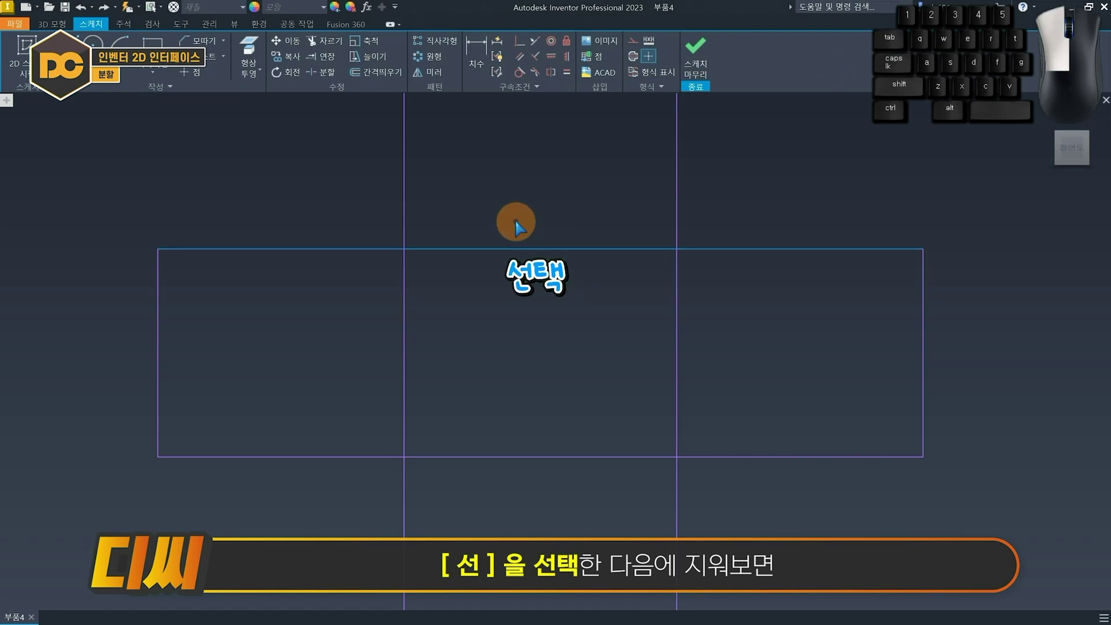
key(Delete)
Split (분할) the upper horizontal line at both vertical lines and delete the segment between them
click(320, 71)
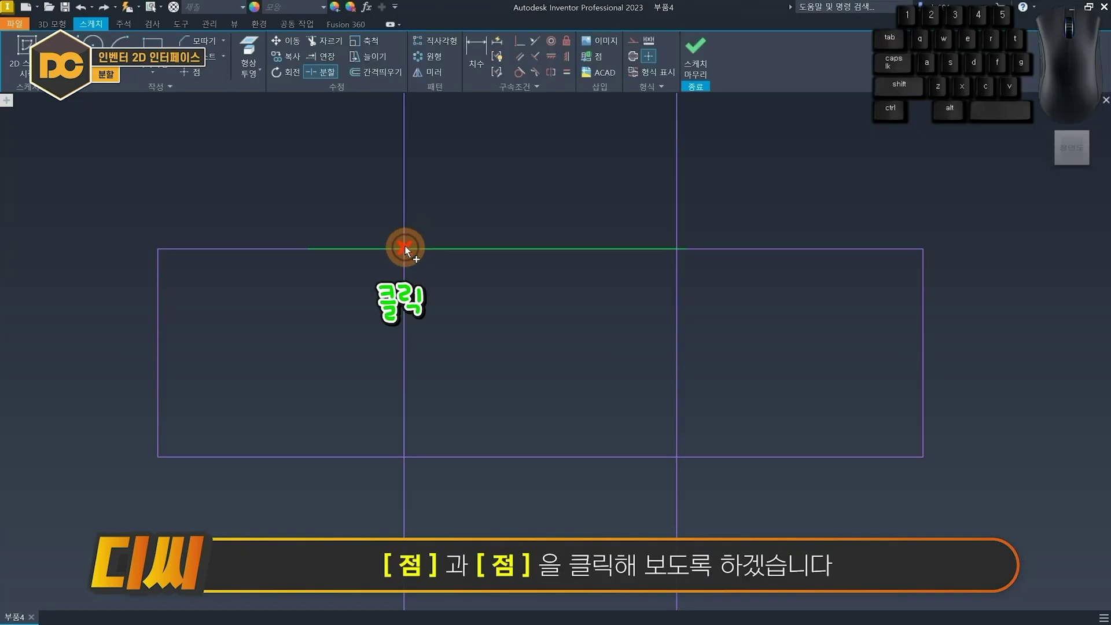
click(695, 249)
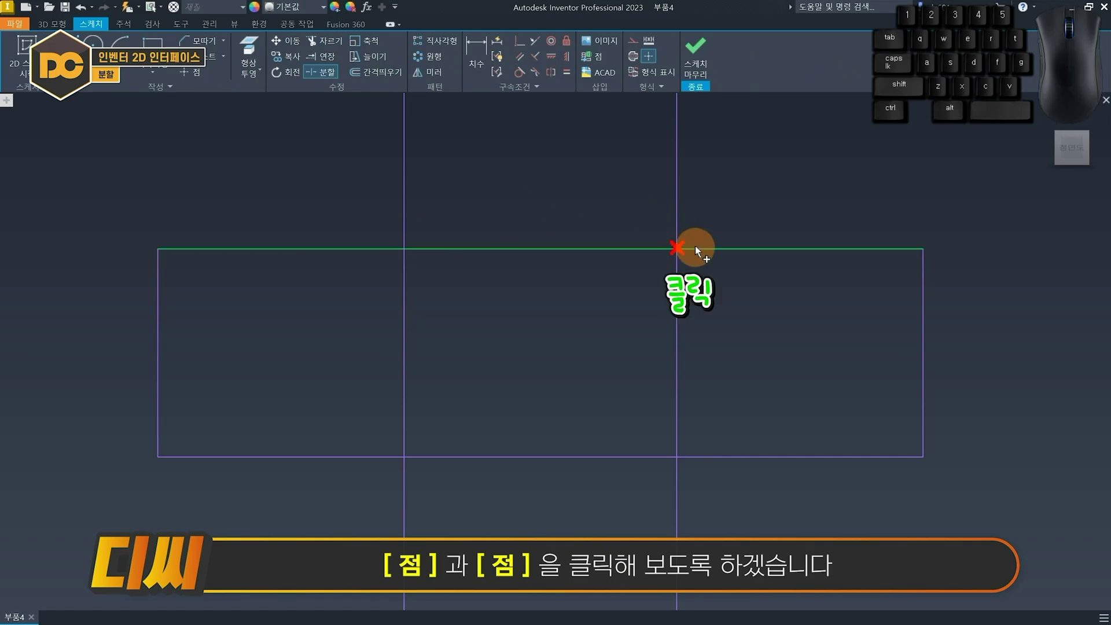
click(529, 246)
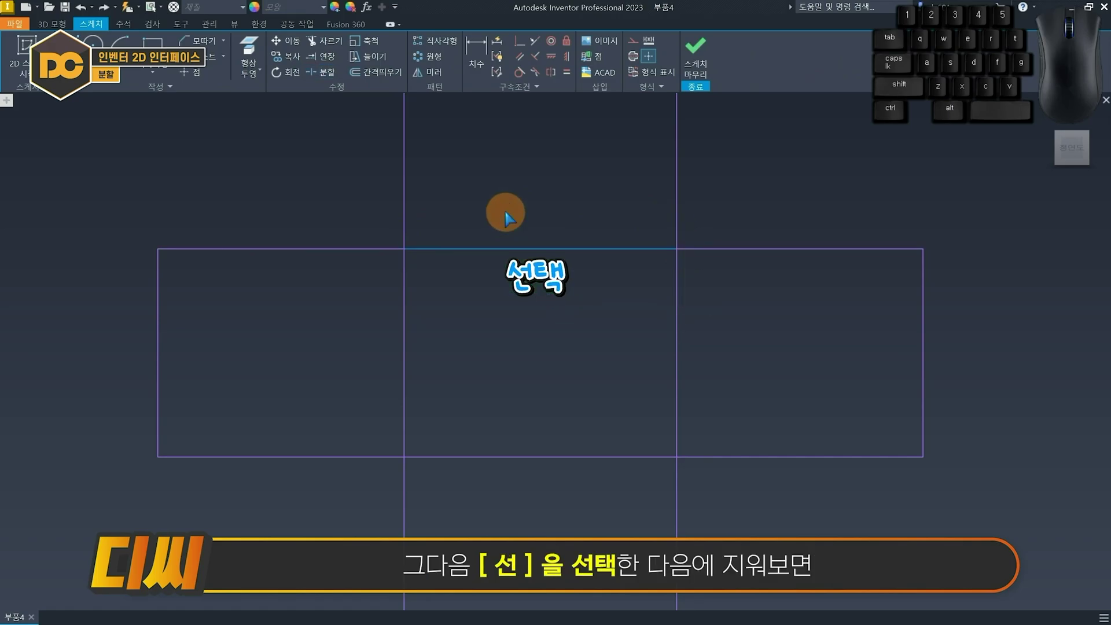
key(Delete)
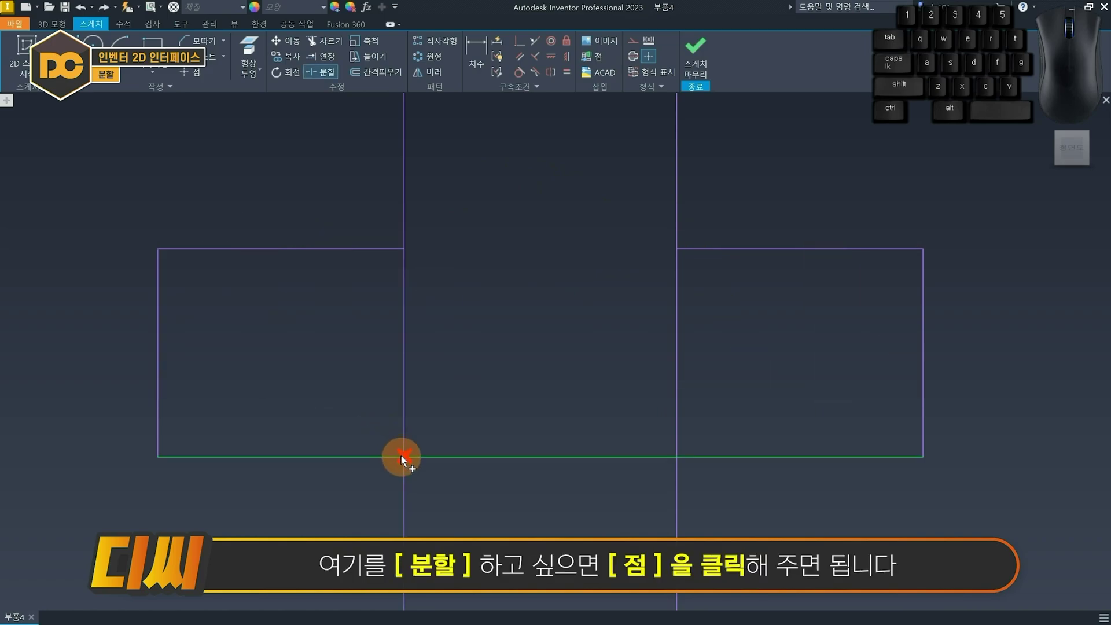
Split the lower horizontal line where it meets the left vertical line, and delete that vertical line
click(403, 458)
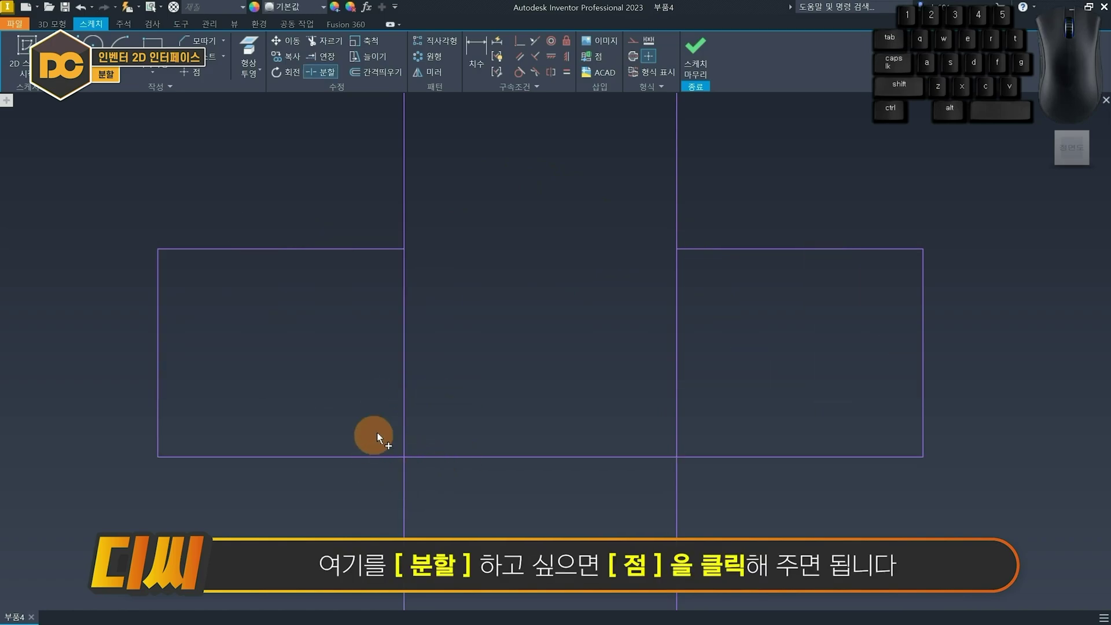
key(Escape)
click(404, 347)
key(Delete)
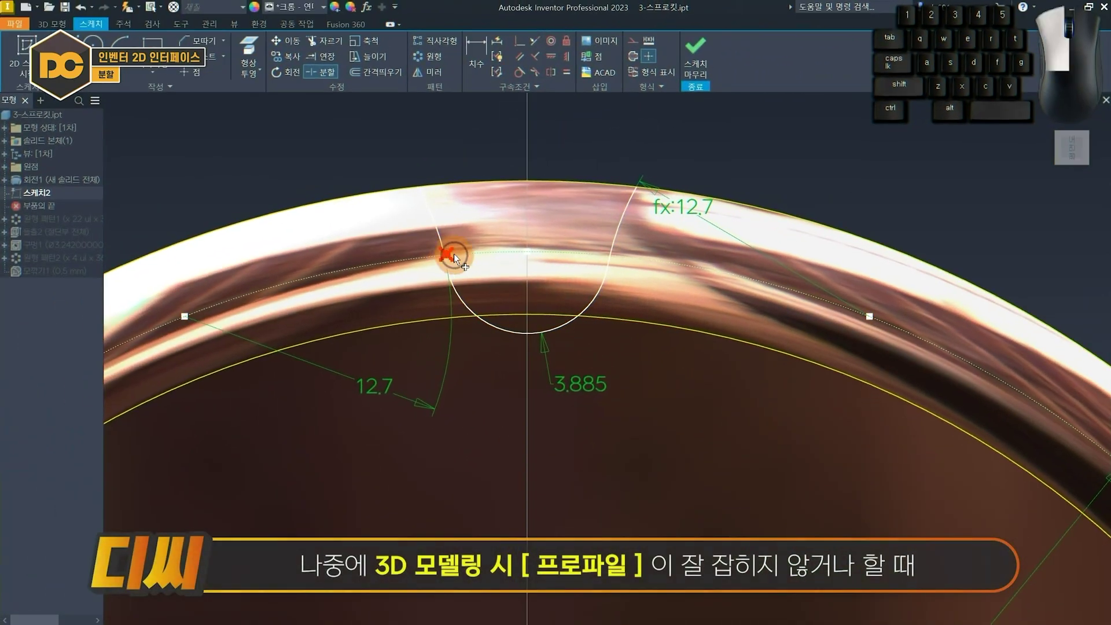
In 3-스프로킷.ipt, split the tooth-gap curve at the dashed circle and extrude-cut its two profiles symmetrically by 31 mm
click(454, 255)
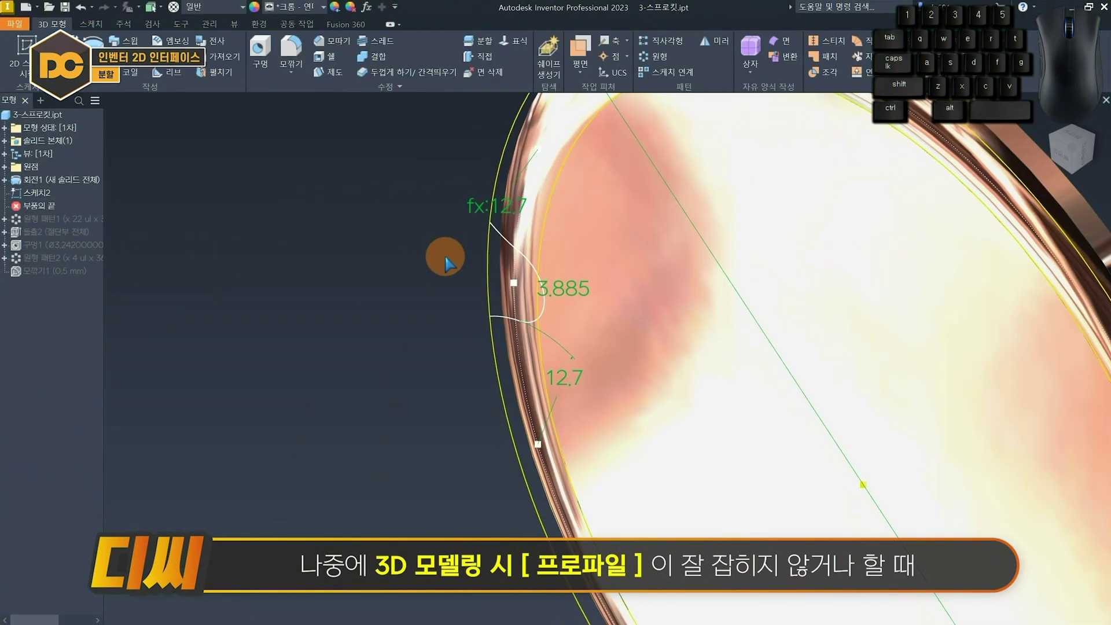
key(e)
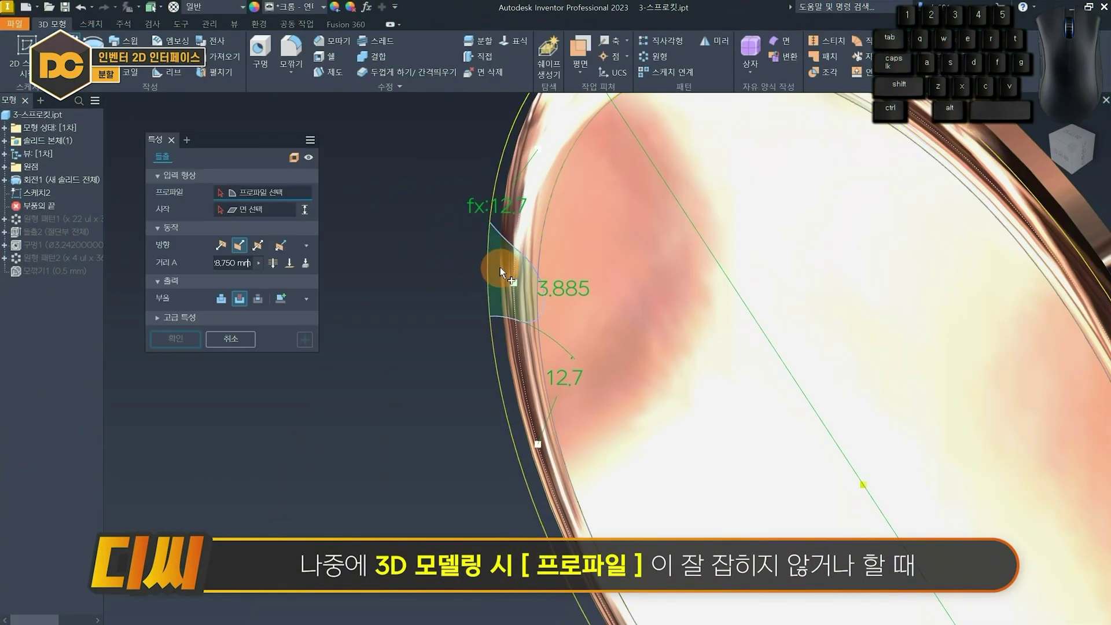
click(498, 277)
click(580, 320)
click(239, 299)
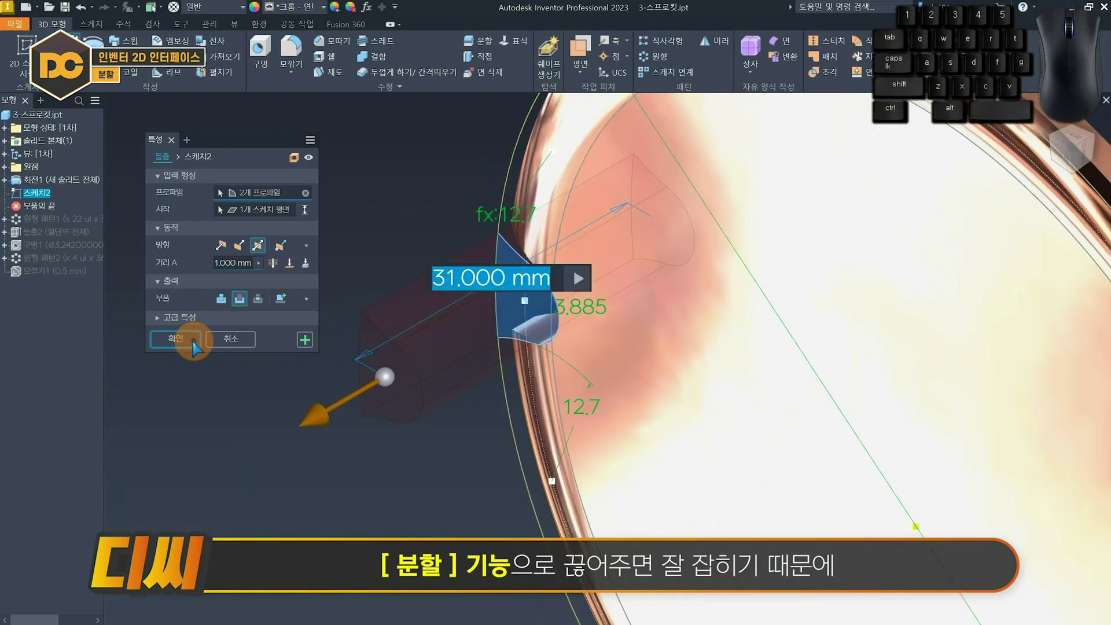
click(195, 342)
shift+middle_drag(459, 341, 518, 340)
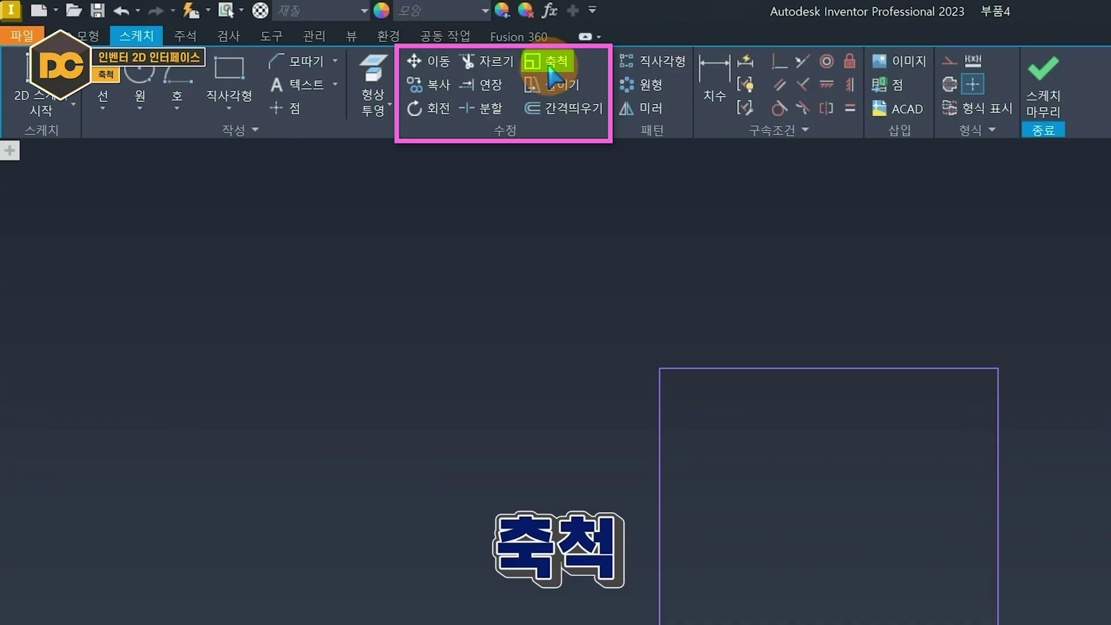
In 부품4, scale (축척) the rectangle by a factor of 2 with its lower-left corner as the base point
click(551, 73)
drag(1091, 624, 666, 343)
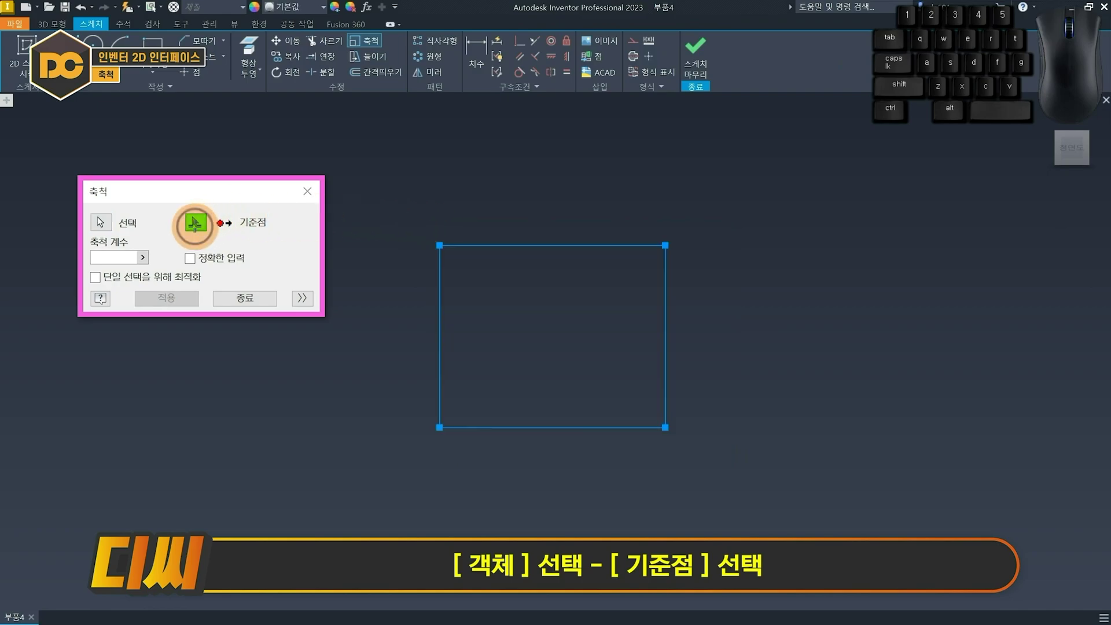
click(440, 428)
text(2)
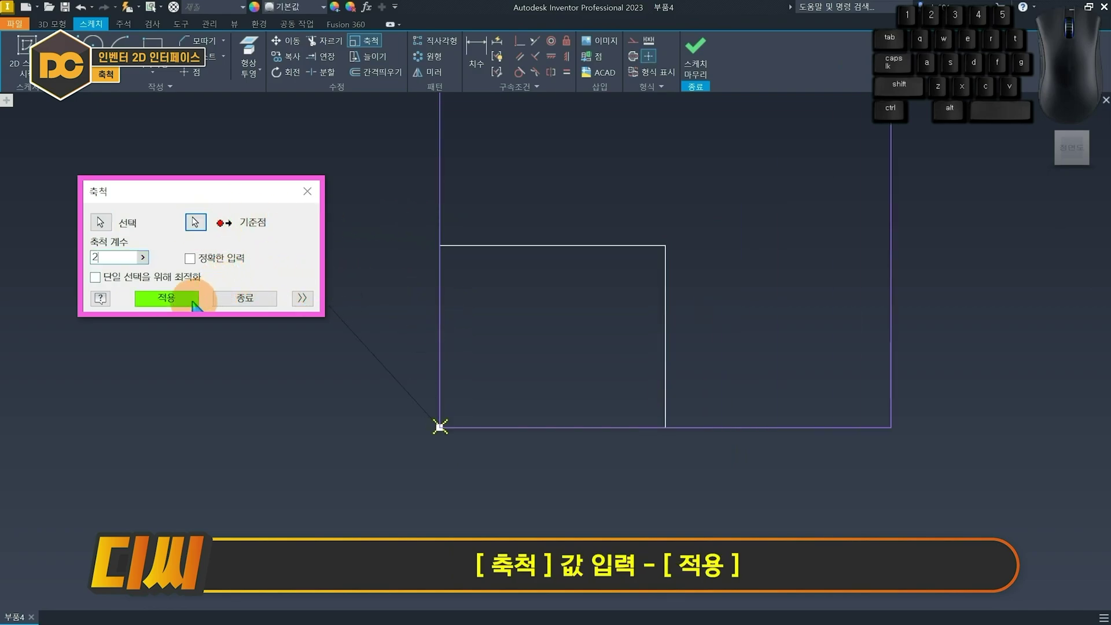
click(194, 302)
scroll(503, 330, up, 3)
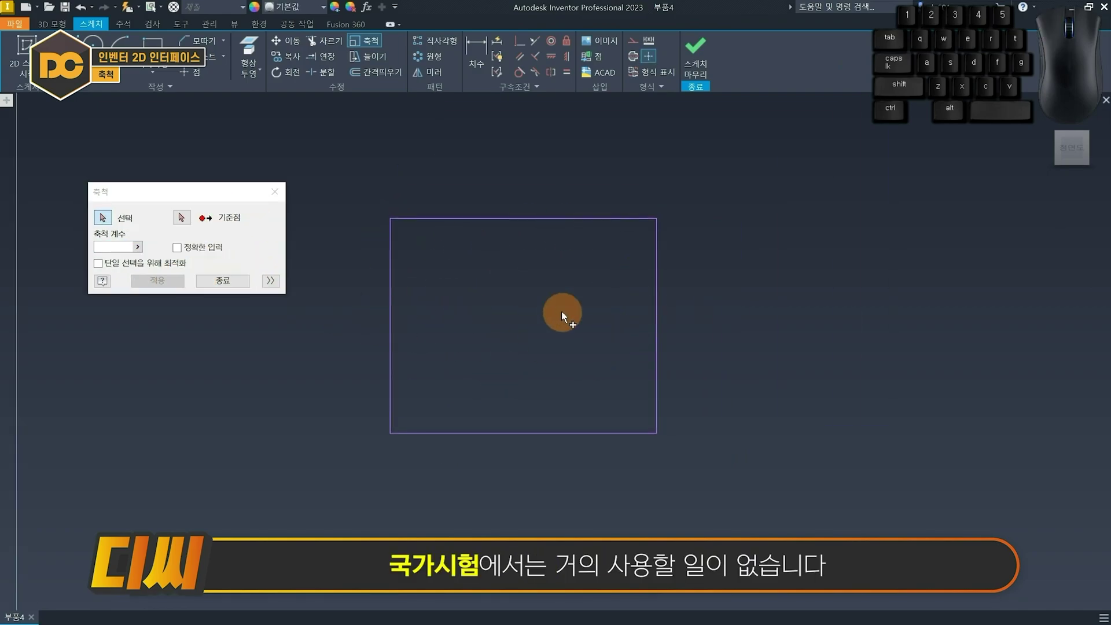
Stretch (늘이기) the rectangle by its lower-right corner, using that corner as the base point
click(376, 56)
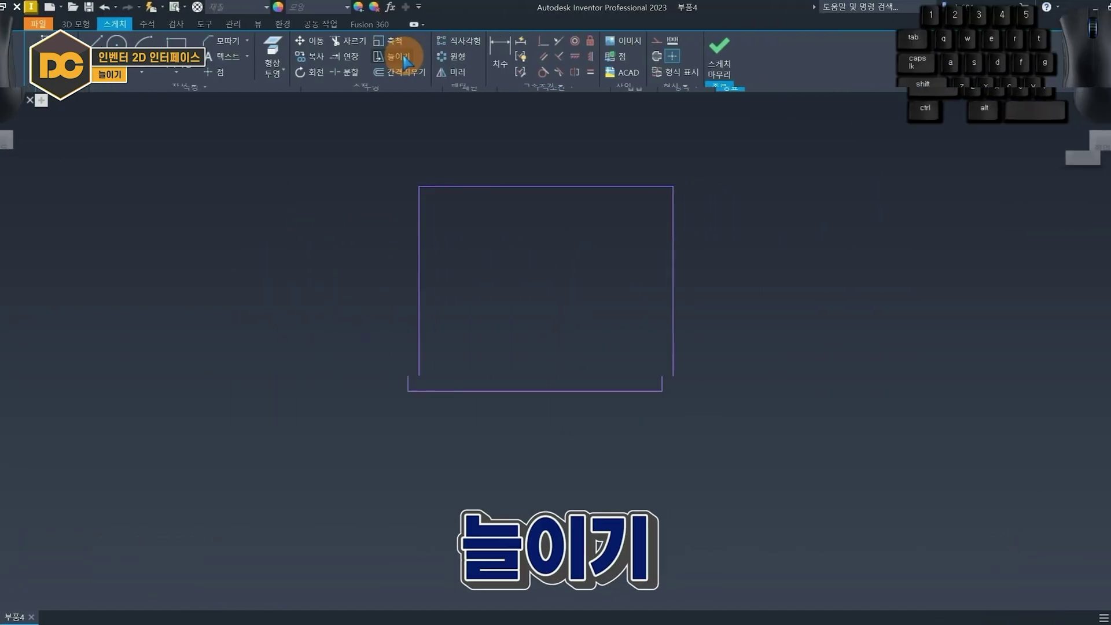
drag(715, 446, 589, 328)
click(241, 244)
click(662, 391)
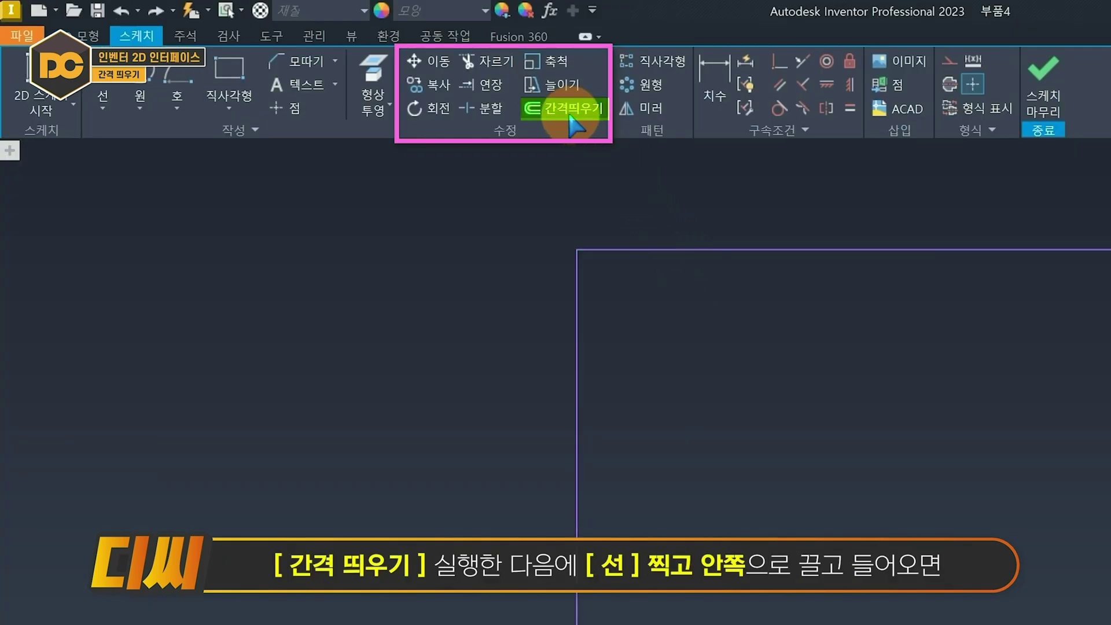
Offset (간격띄우기) the rectangle inward, and offset the new inner rectangle outward
click(379, 72)
click(501, 167)
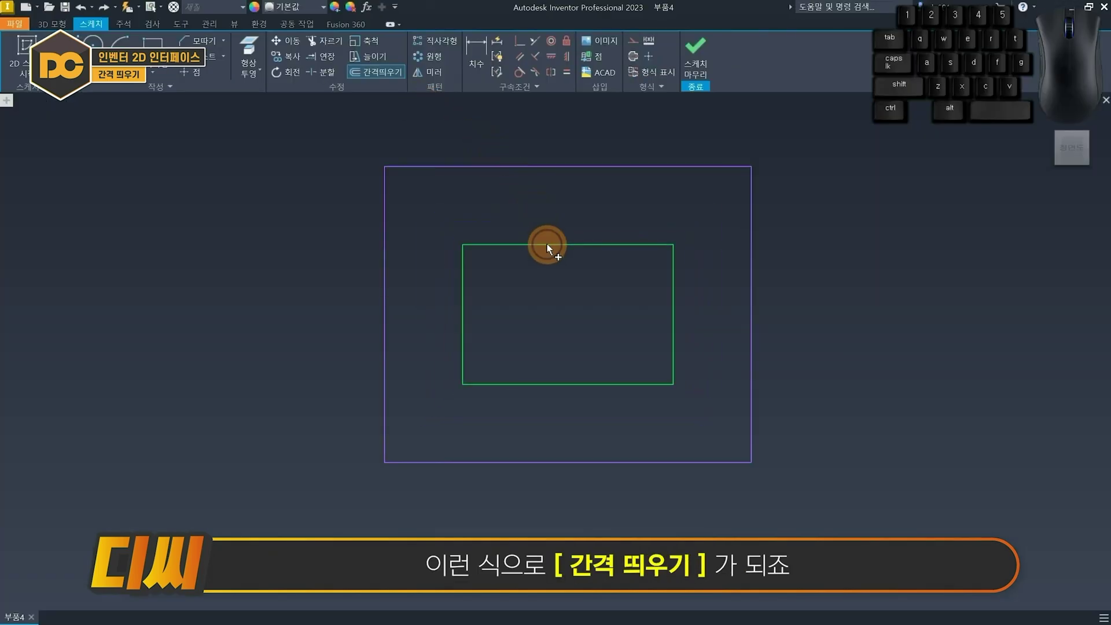
click(602, 239)
click(618, 168)
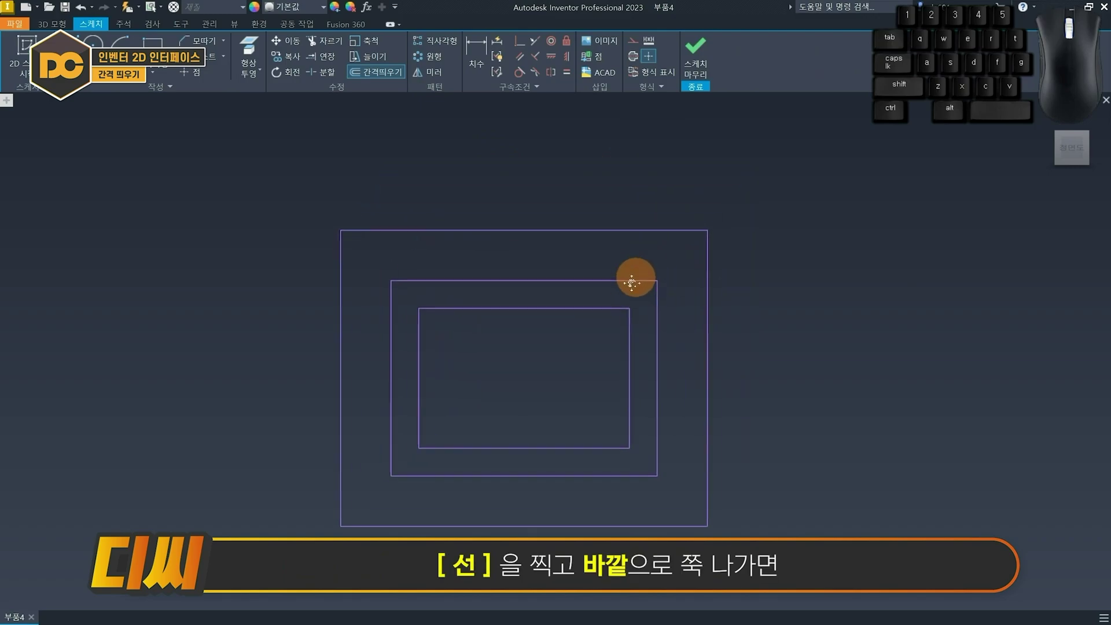
click(650, 181)
middle_drag(658, 266, 669, 219)
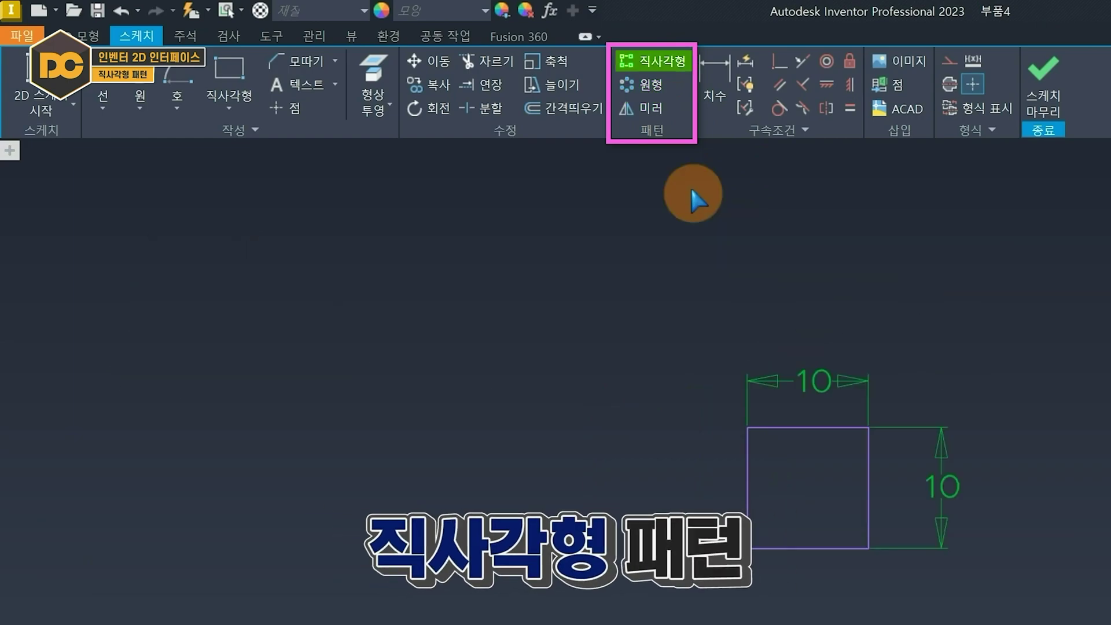
Set up a rectangular pattern (직사각형) of the 10 mm square along its top edge with a count of 3 and 15 mm spacing
click(666, 60)
drag(412, 180, 573, 358)
click(61, 307)
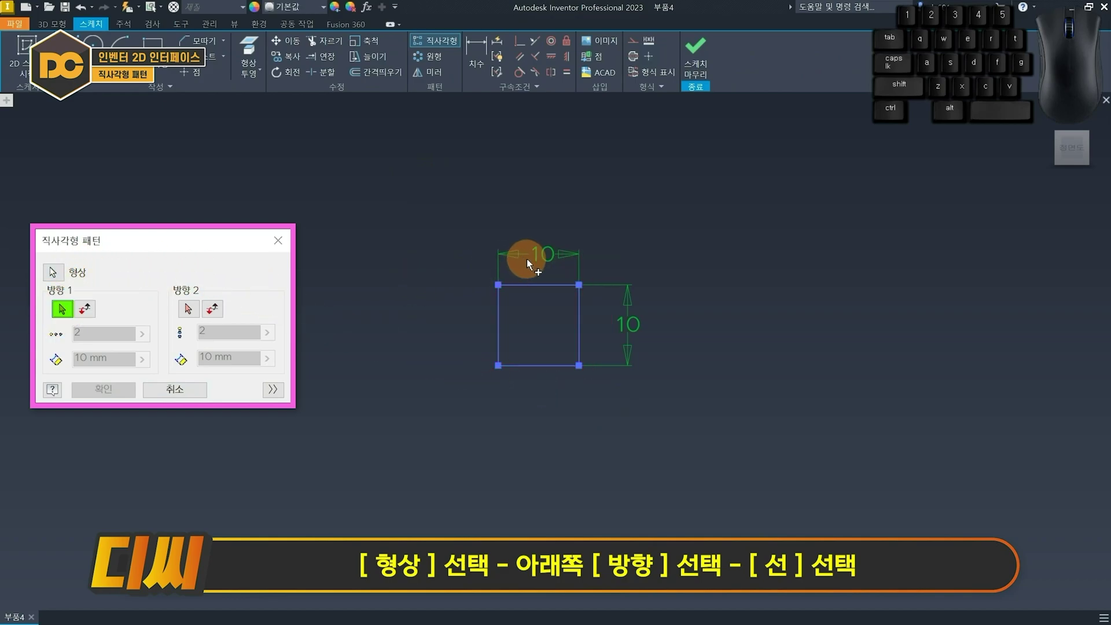
click(559, 286)
click(74, 334)
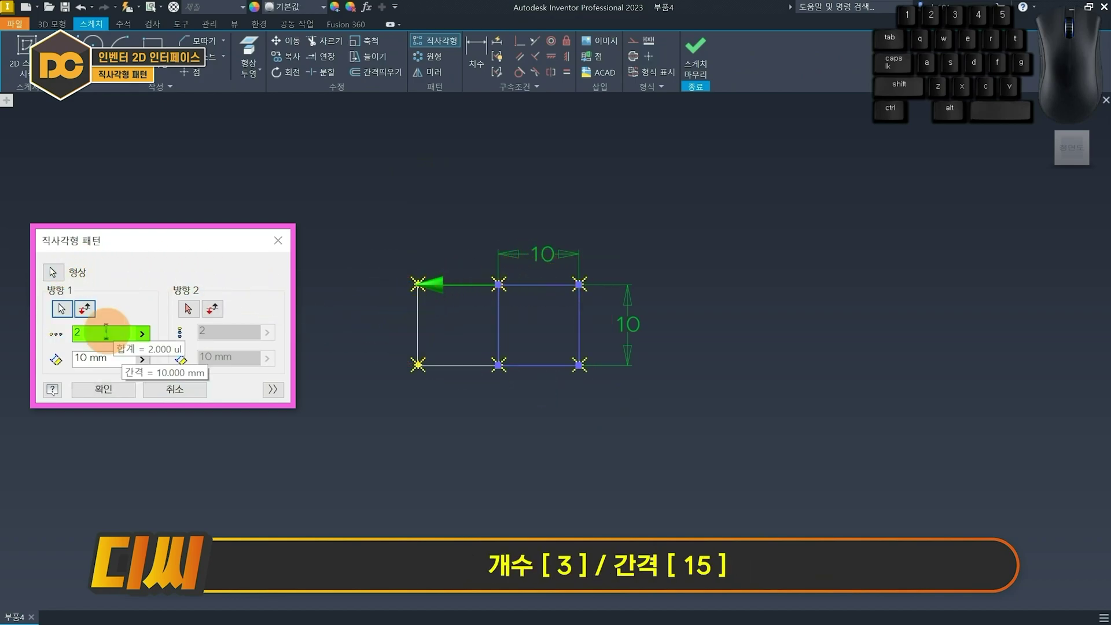
text(3)
click(76, 358)
text(15)
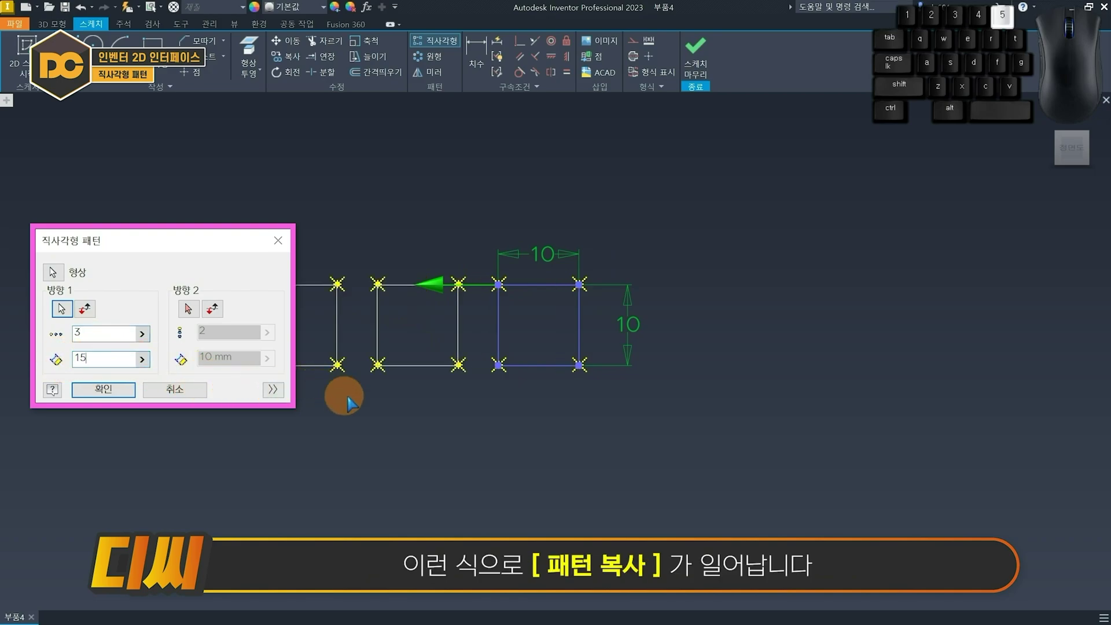
Reverse direction 1 of the rectangular pattern so the copies extend to the right of the square
middle_drag(378, 407, 501, 400)
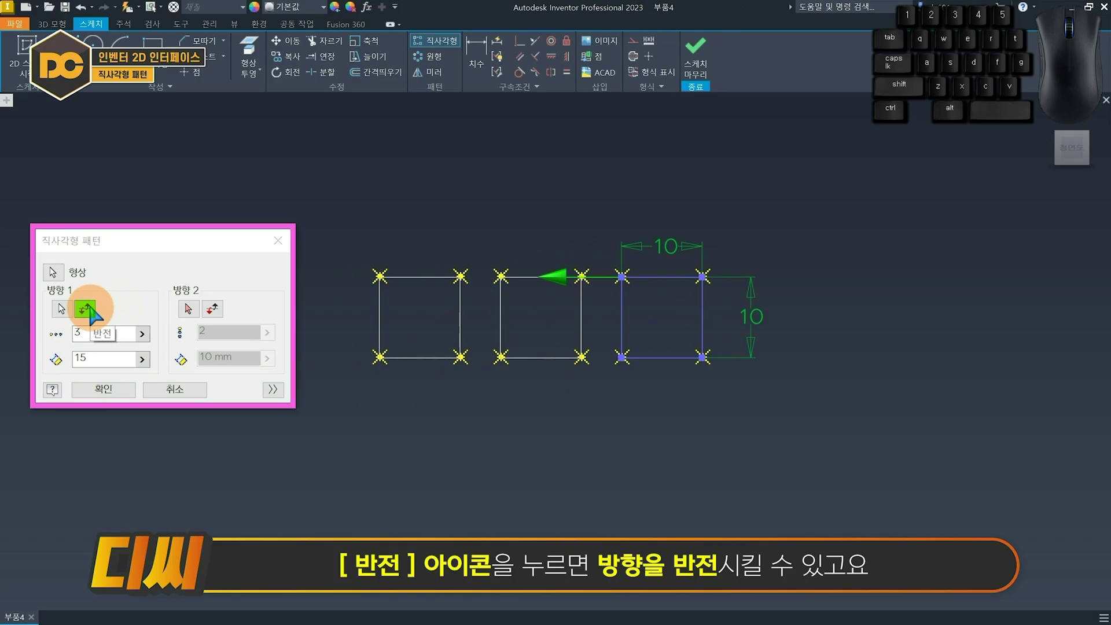
click(87, 309)
click(86, 310)
click(87, 310)
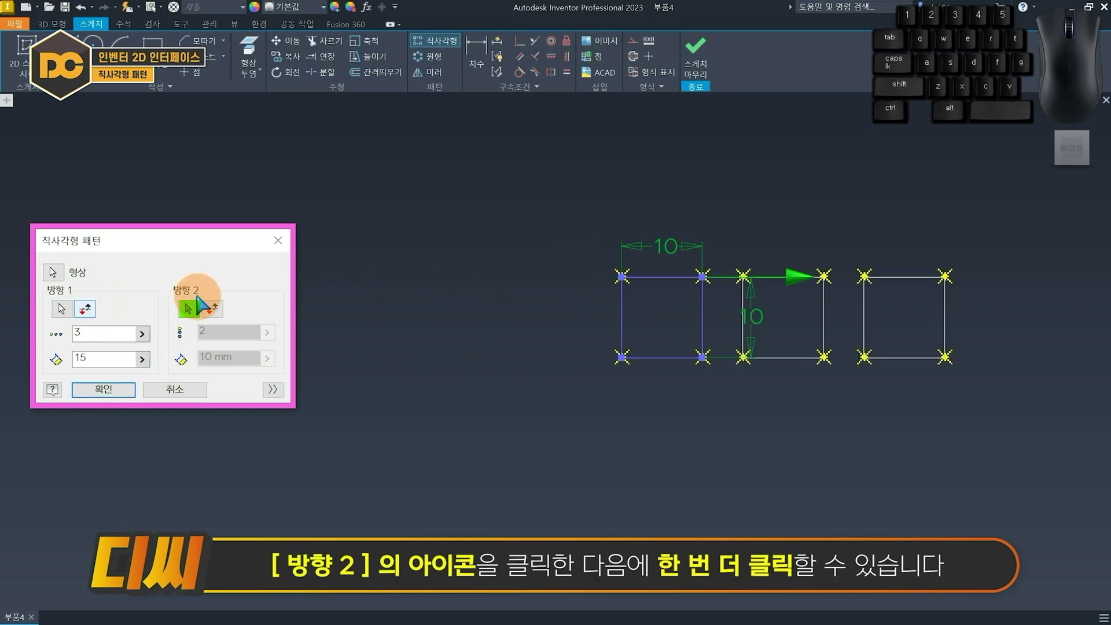
Add a downward second direction along the square's left edge with a count of 3 and 20 mm spacing, and create the pattern
middle_drag(625, 360, 463, 347)
click(460, 325)
click(214, 356)
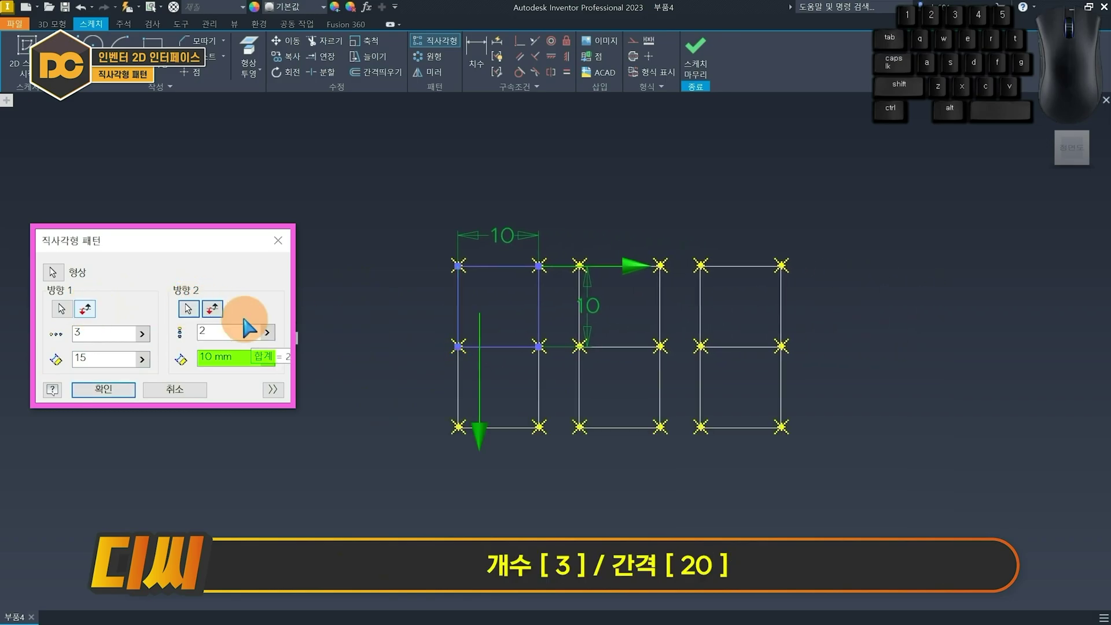
text(2)
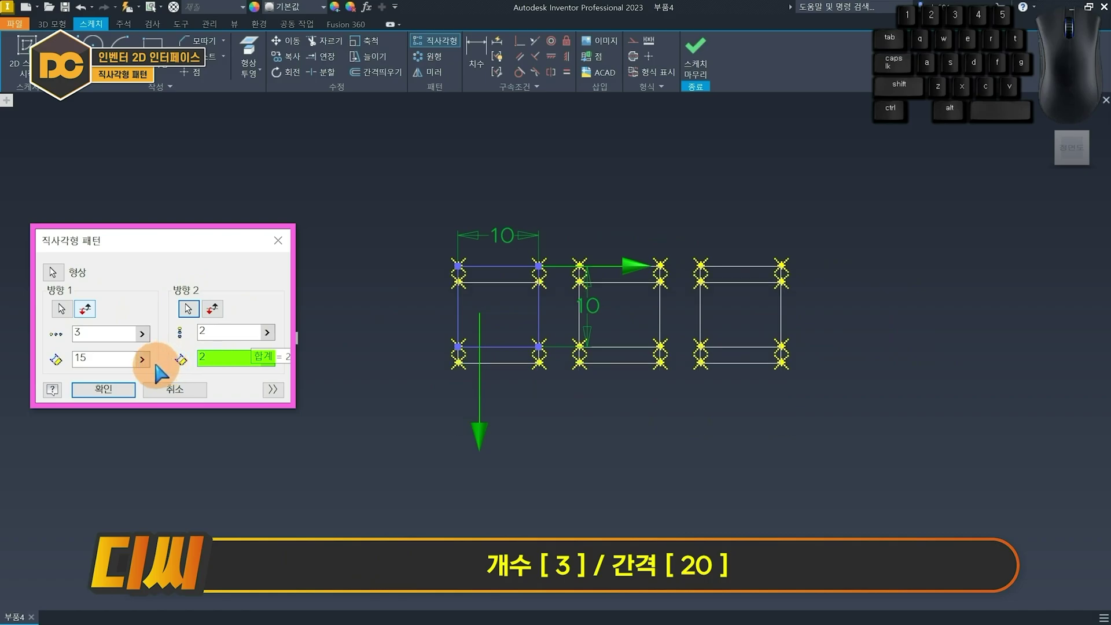
text(0)
key(shift+Tab)
text(3)
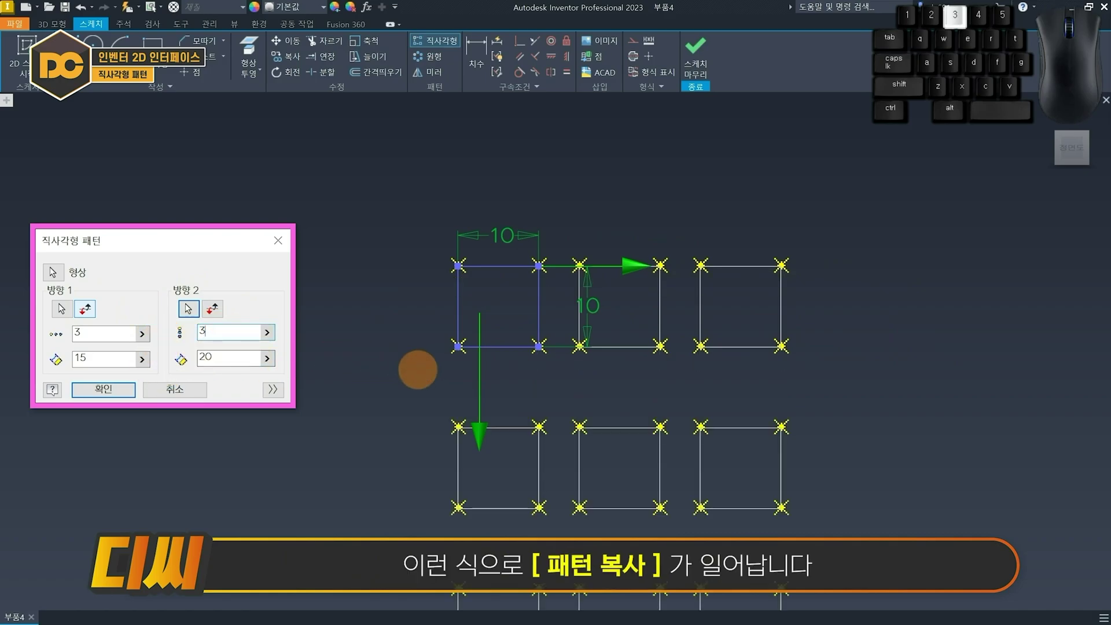
scroll(463, 379, down, 3)
click(110, 393)
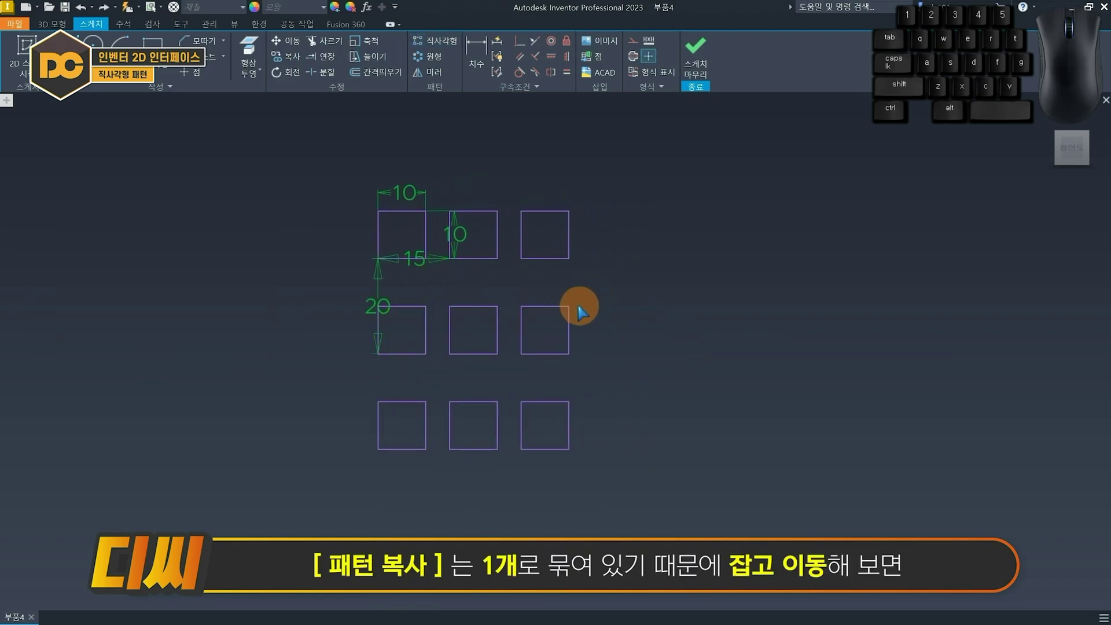
Move the whole pattern of squares up and to the right by the middle row's right square
drag(570, 307, 626, 282)
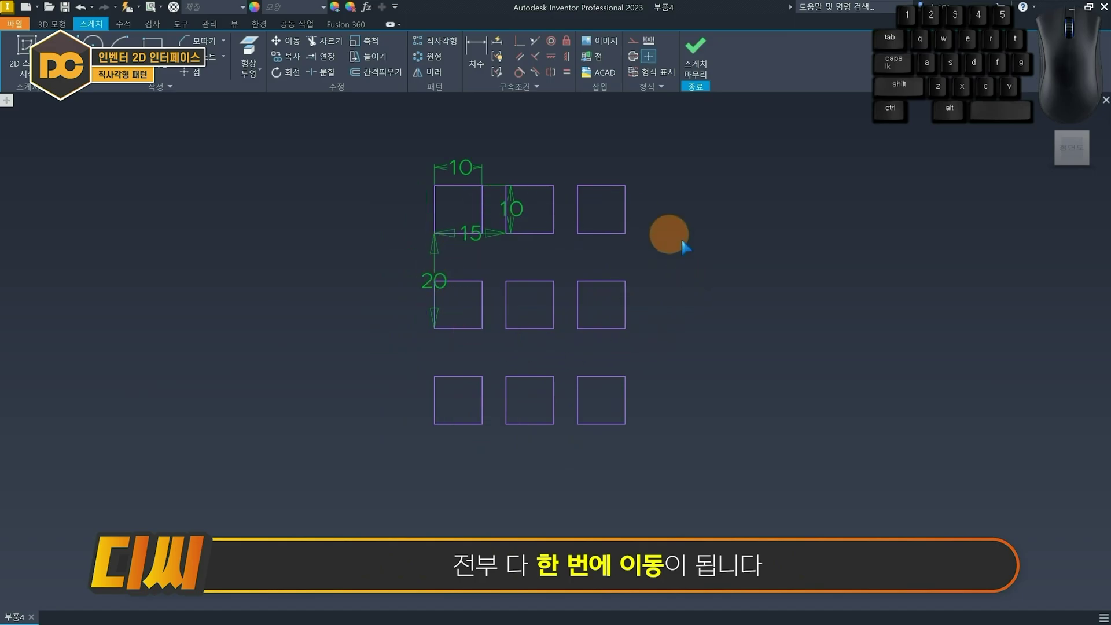
click(858, 348)
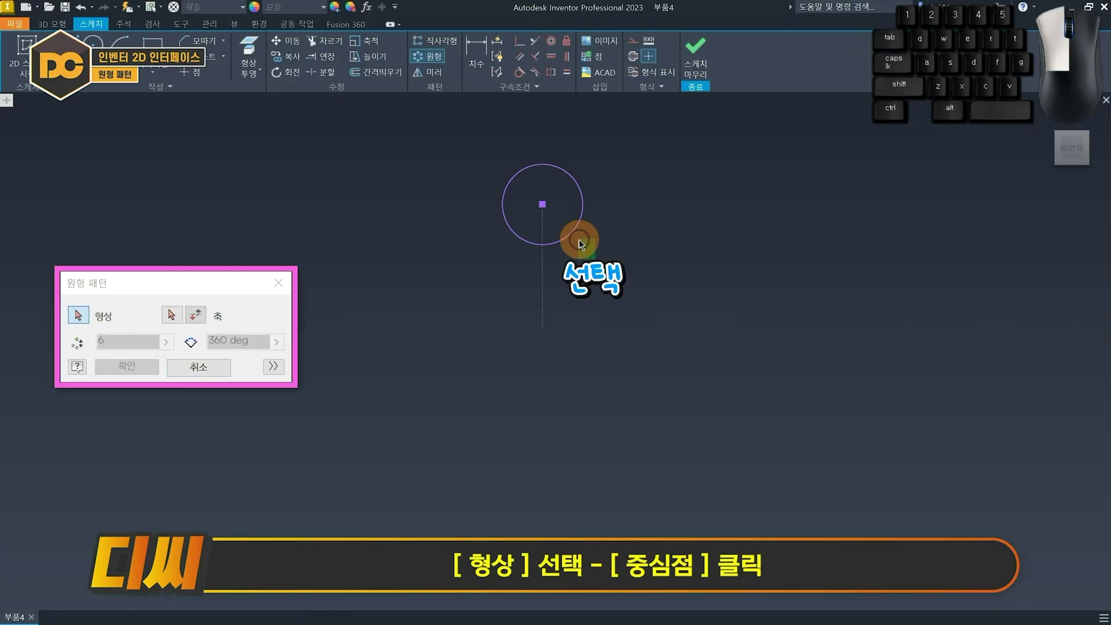
Set up a circular pattern (원형) of the circle around the dashed line's lower endpoint, trying a count of 8 before setting 6
click(240, 466)
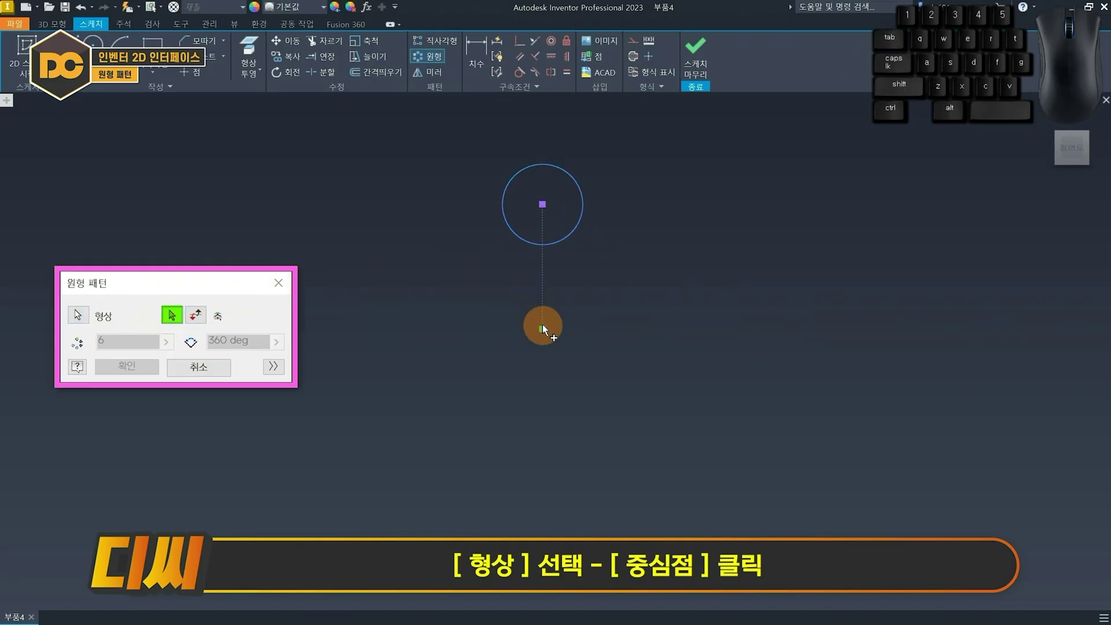
click(543, 330)
double_click(127, 341)
text(4)
key(BackSpace)
text(8)
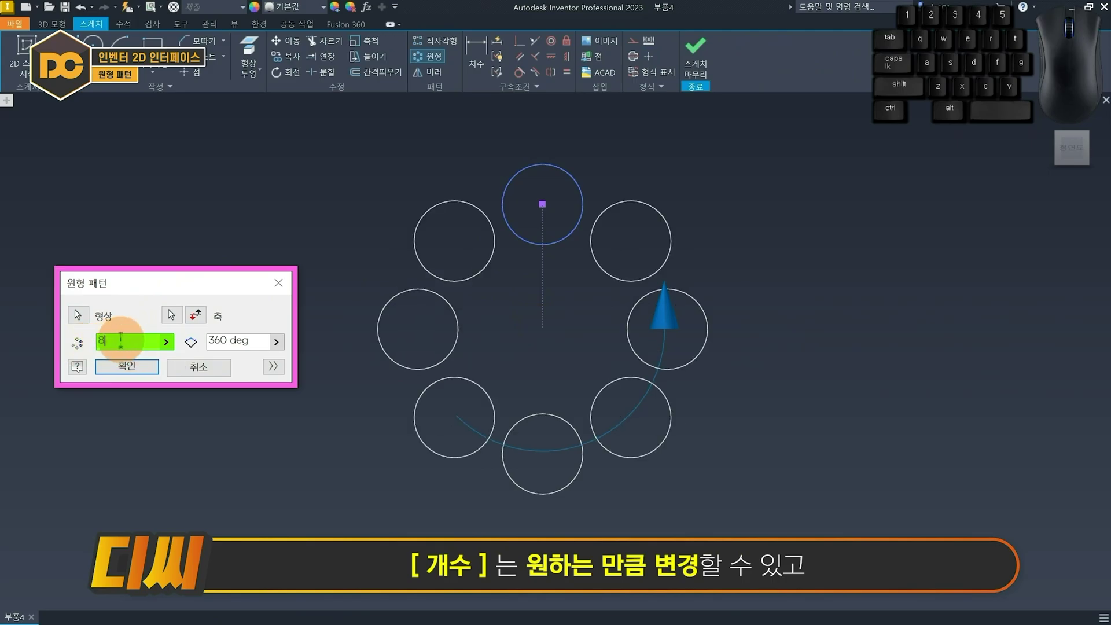
key(BackSpace)
text(6)
Create the circular pattern with a count of 4 over 180 degrees, and move it by the bottom circle's centre
click(226, 341)
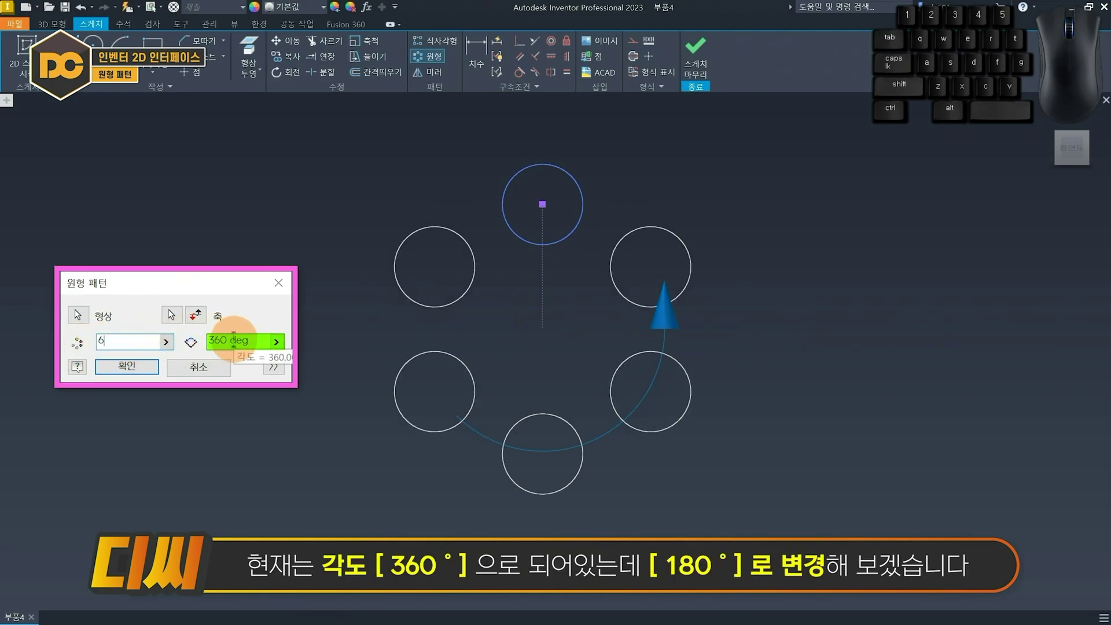
drag(255, 342, 195, 348)
text(1)
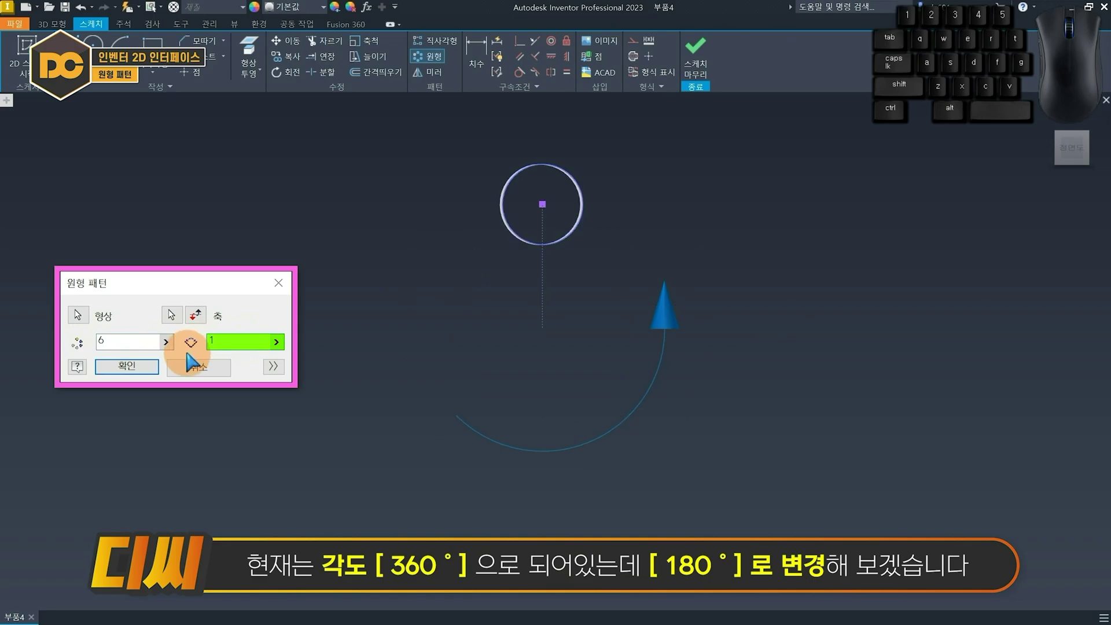
text(80)
drag(147, 347, 81, 347)
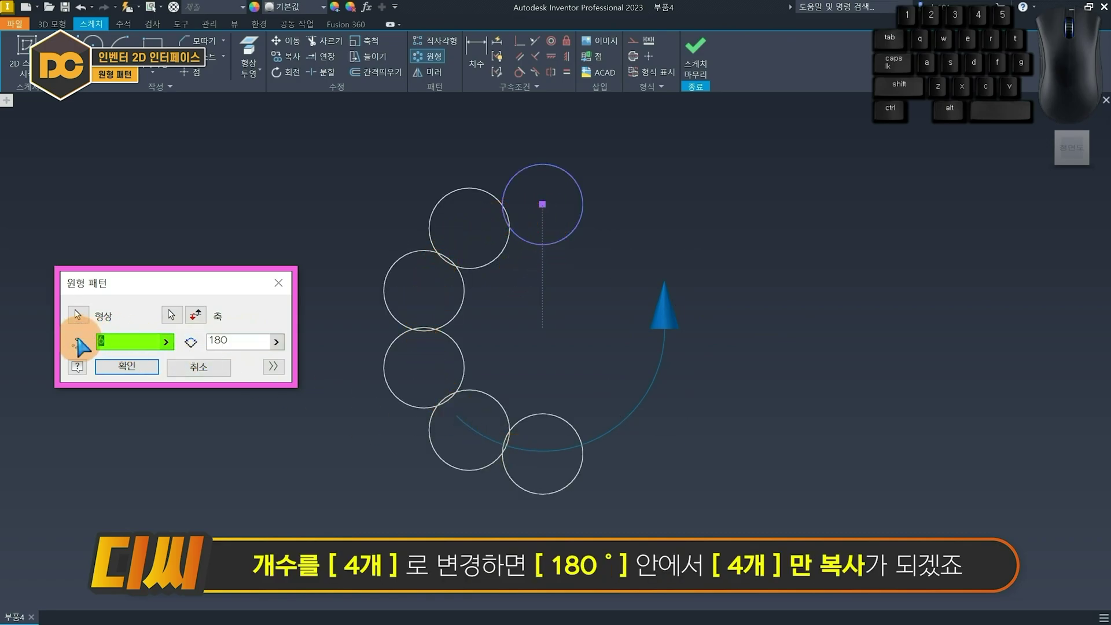
text(4)
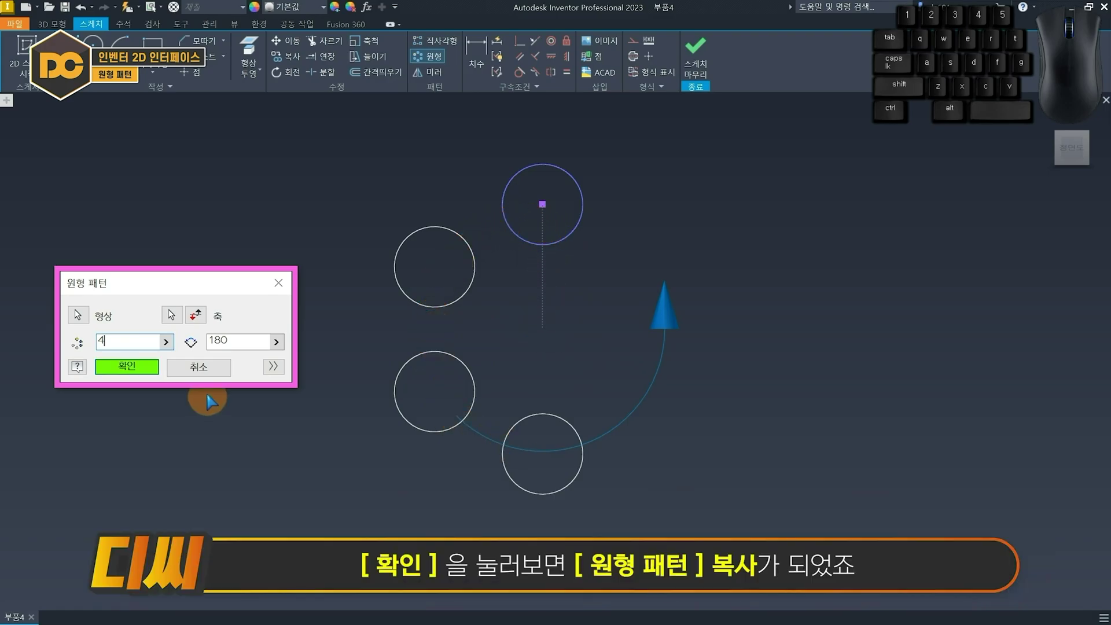
click(143, 370)
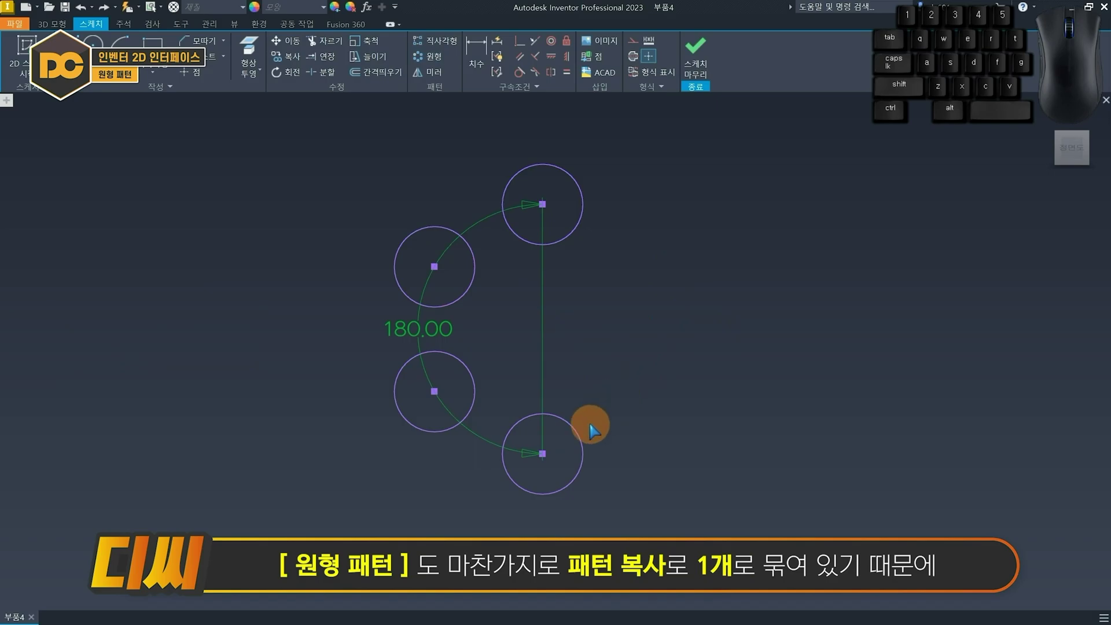
drag(545, 452, 712, 390)
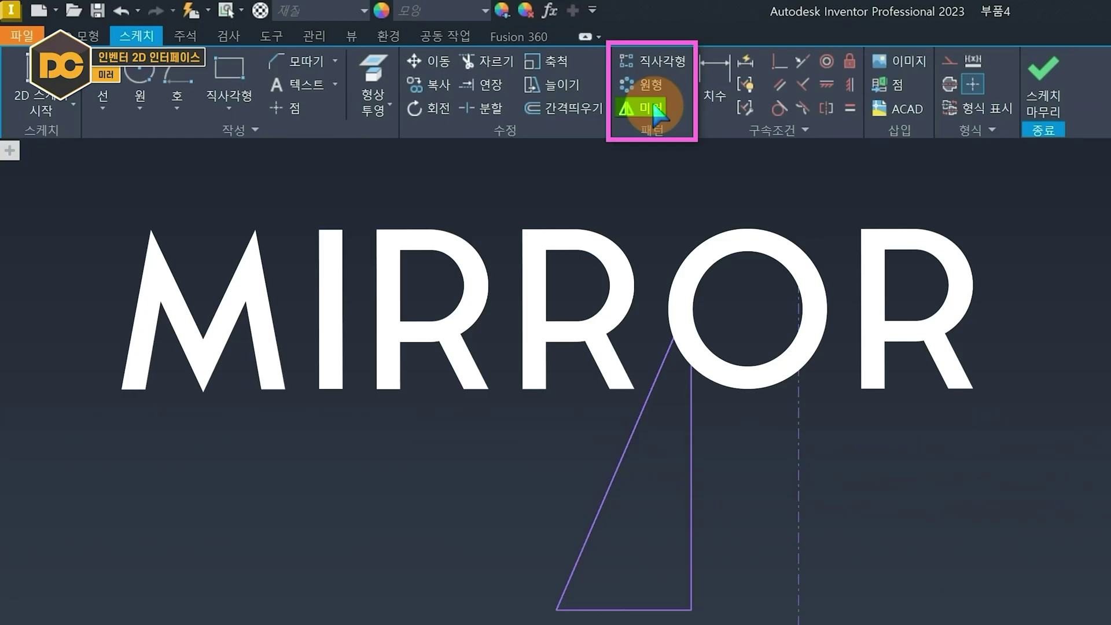
Mirror (미러) the triangle about the vertical centerline
click(654, 110)
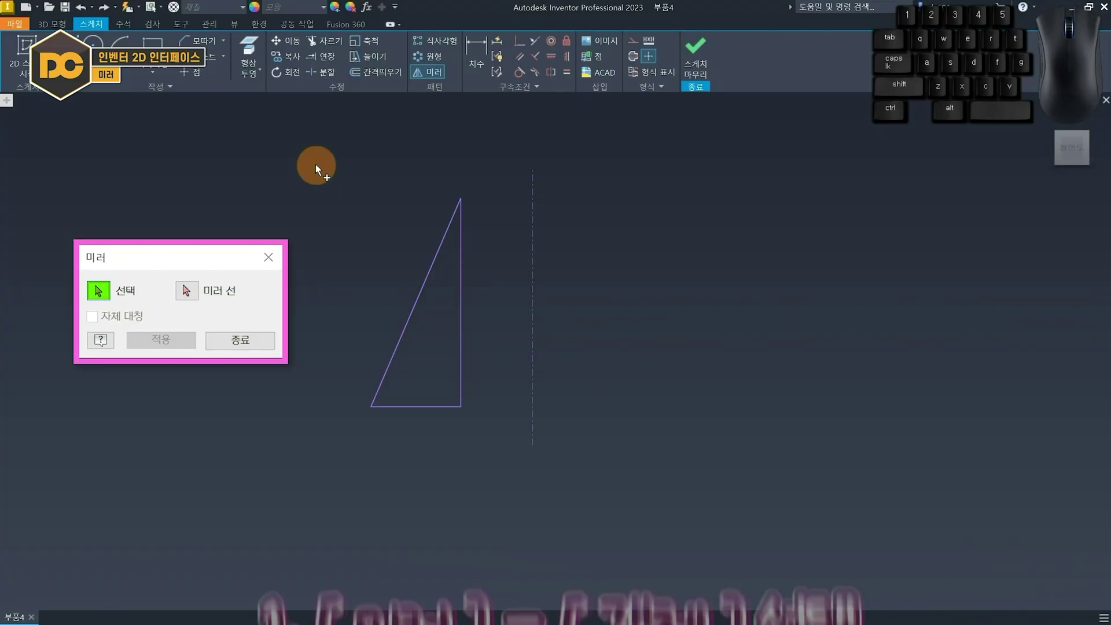
drag(304, 169, 348, 342)
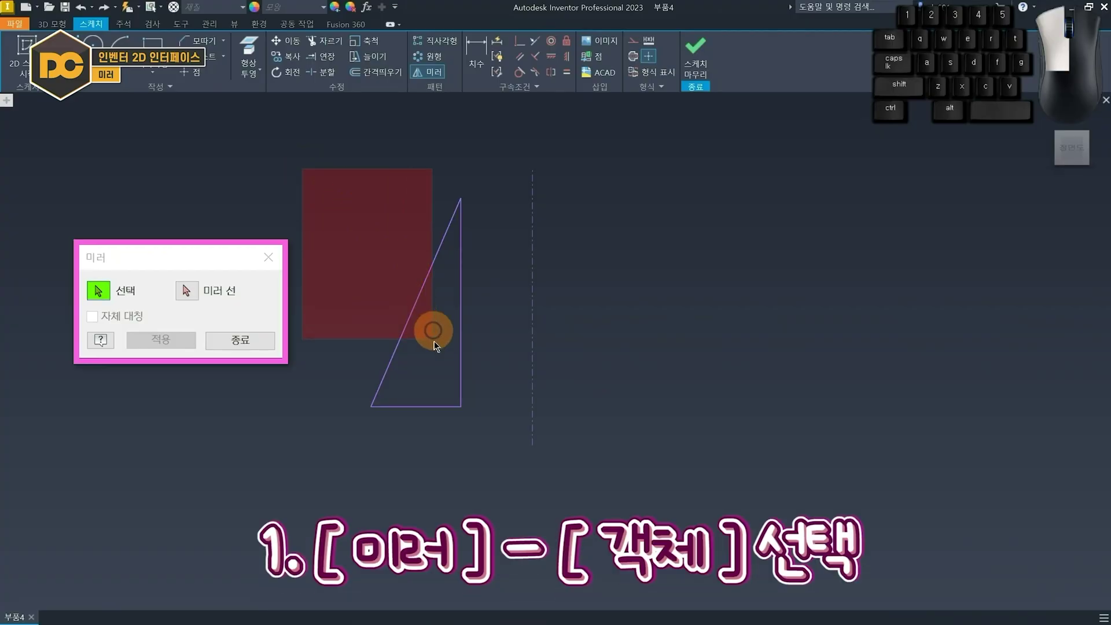
click(186, 291)
click(531, 283)
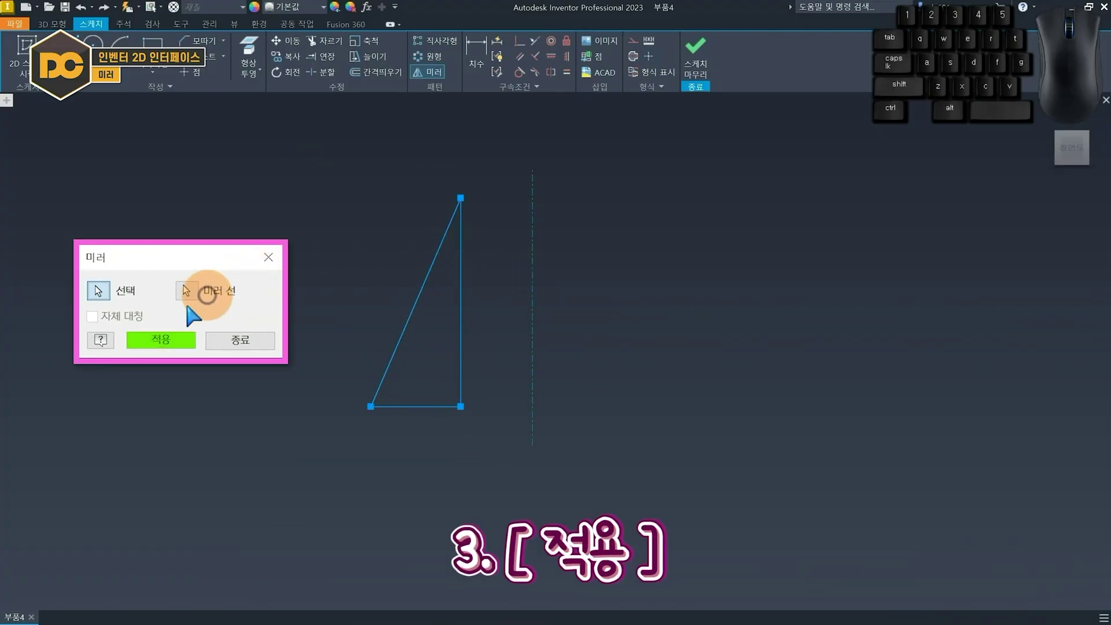
click(161, 340)
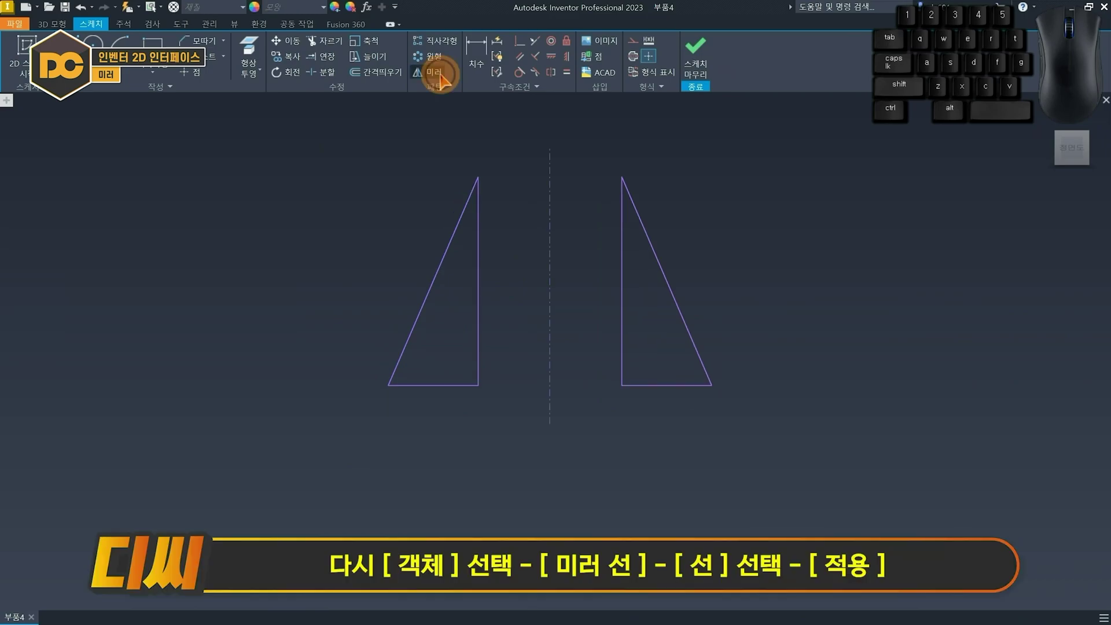
Mirror the left triangle downward about its horizontal bottom edge
click(432, 70)
drag(508, 417, 381, 171)
click(185, 291)
middle_drag(424, 353, 447, 270)
click(456, 301)
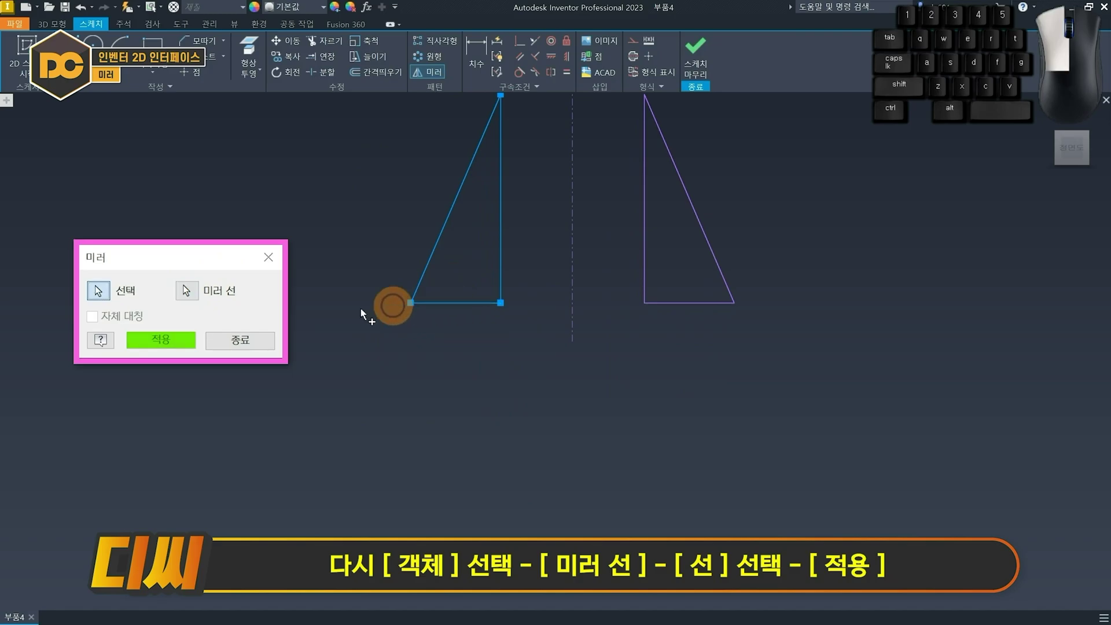
click(161, 340)
scroll(576, 319, down, 1)
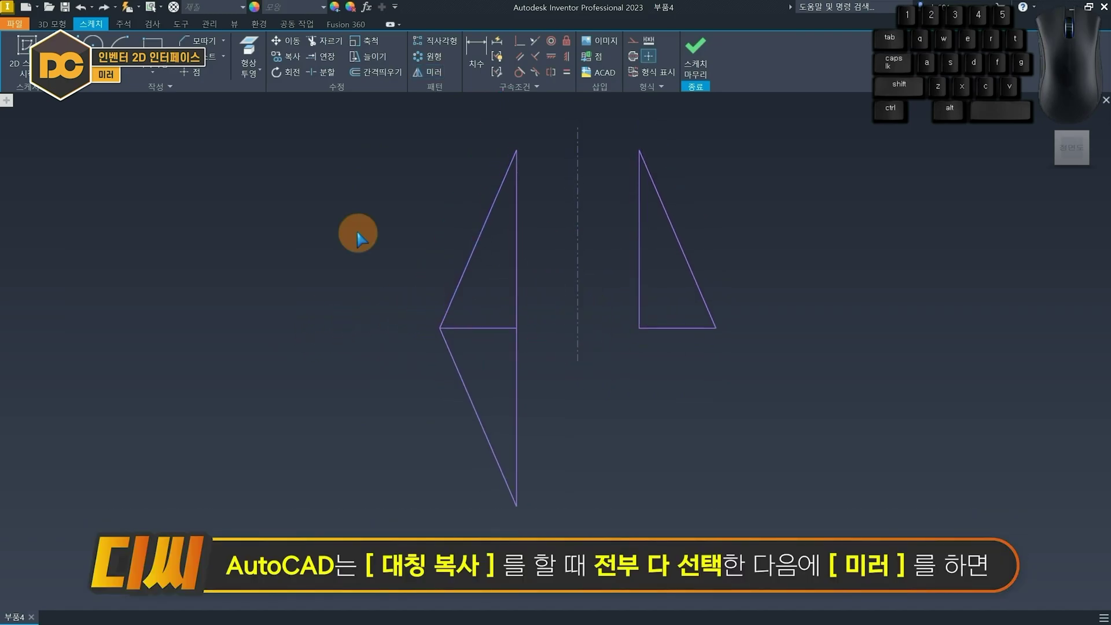
Delete the horizontal line shared by the two left triangles, and undo the deletion
drag(364, 154, 544, 362)
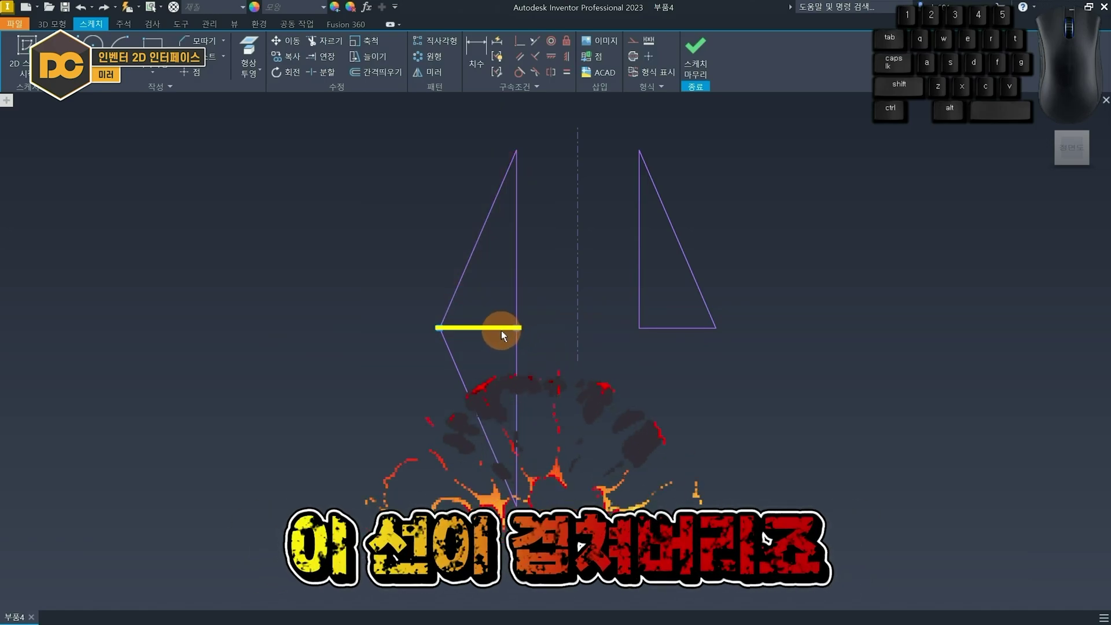
click(363, 341)
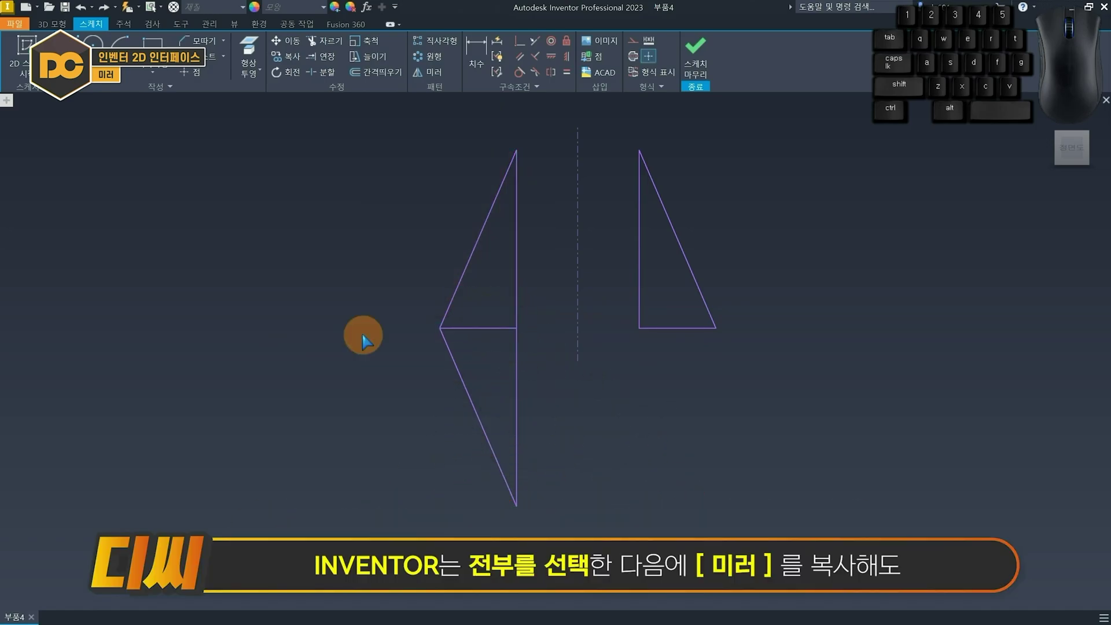
click(481, 331)
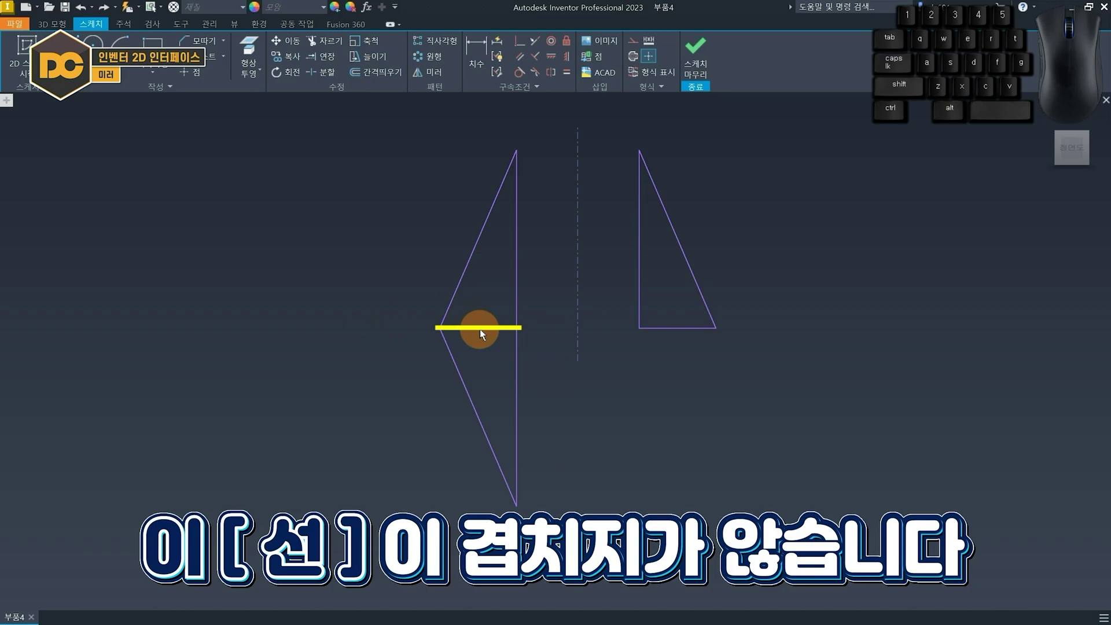
key(Delete)
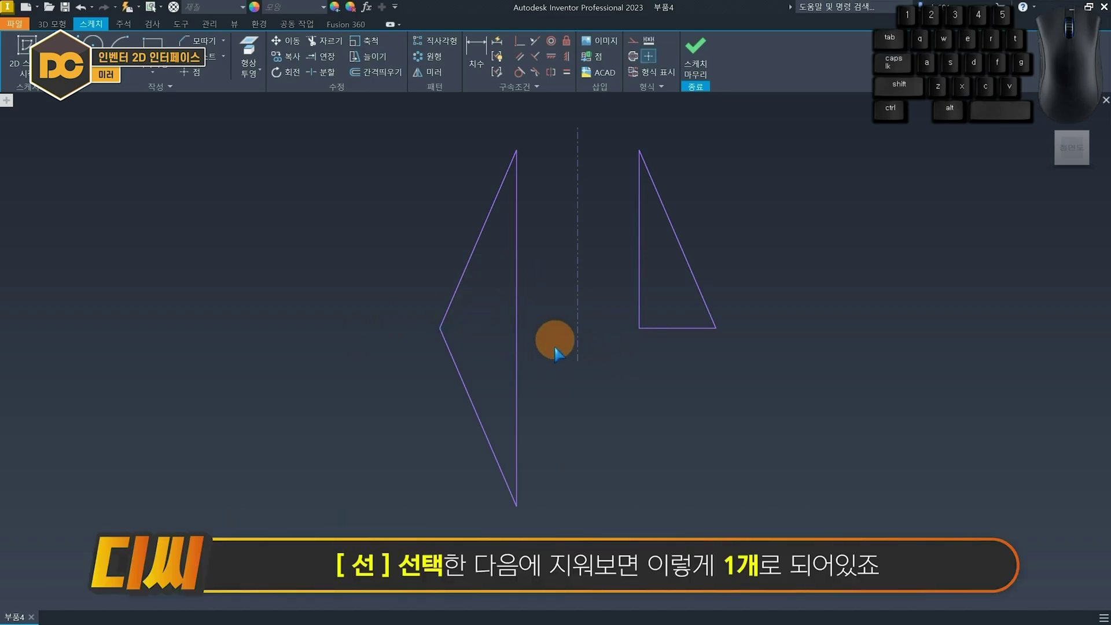
key(ctrl+z)
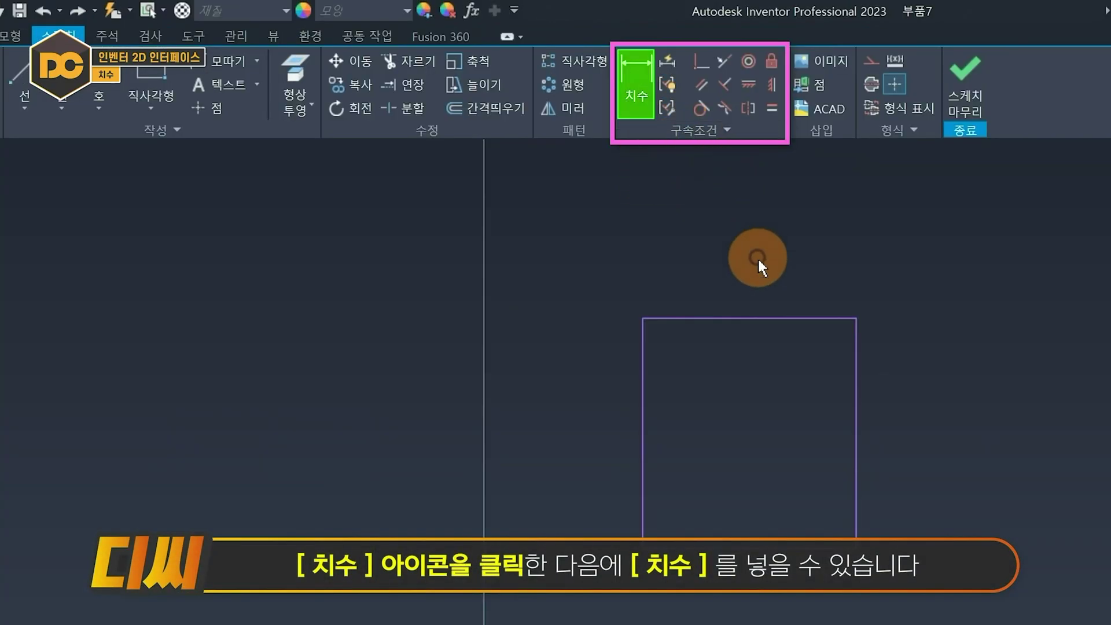
Dimension the rectangle's height and set it to 3 mm
click(757, 318)
key(Escape)
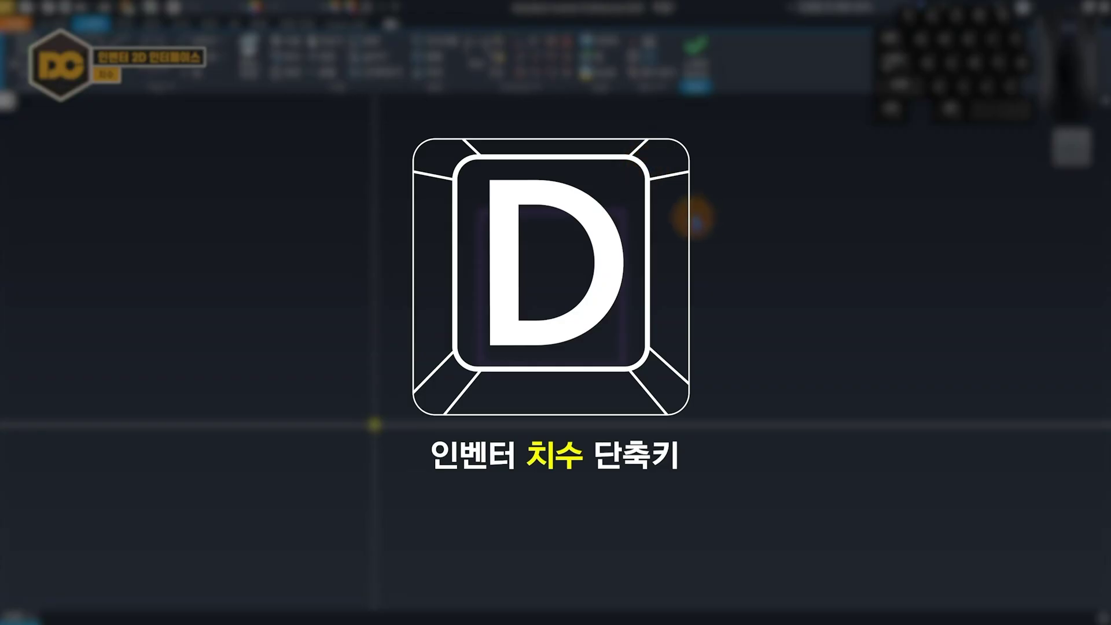
key(d)
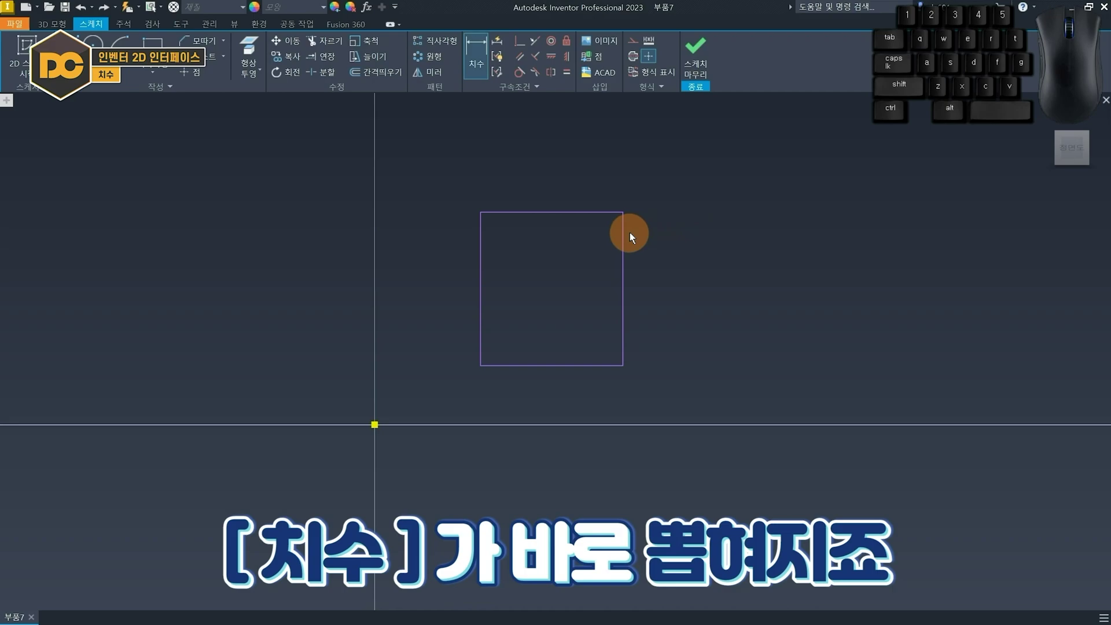
click(626, 231)
click(718, 251)
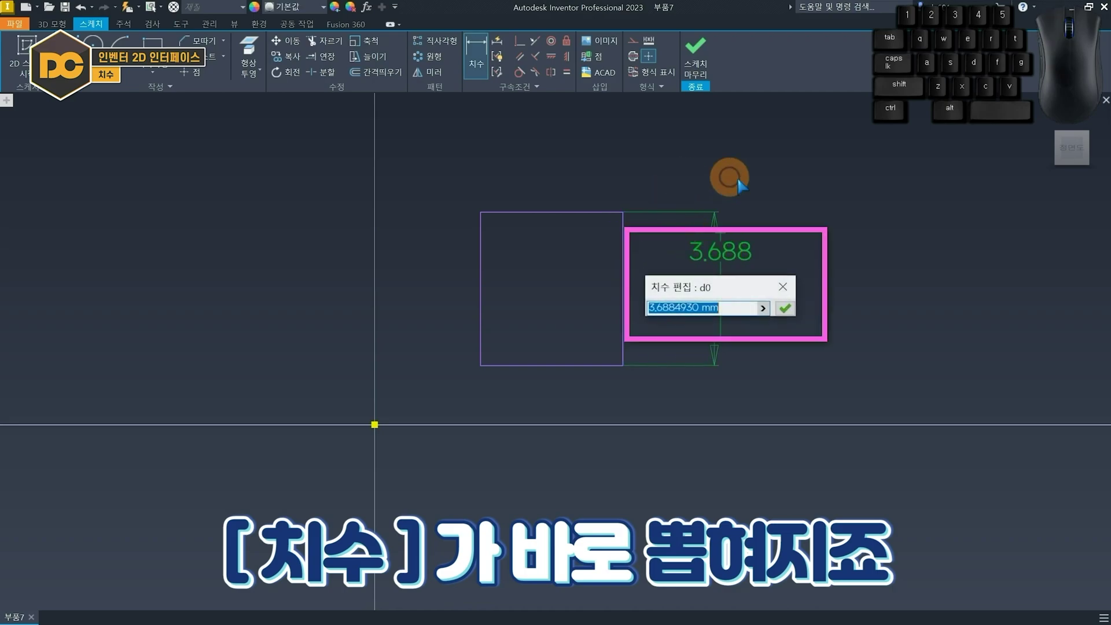
text(3)
click(791, 318)
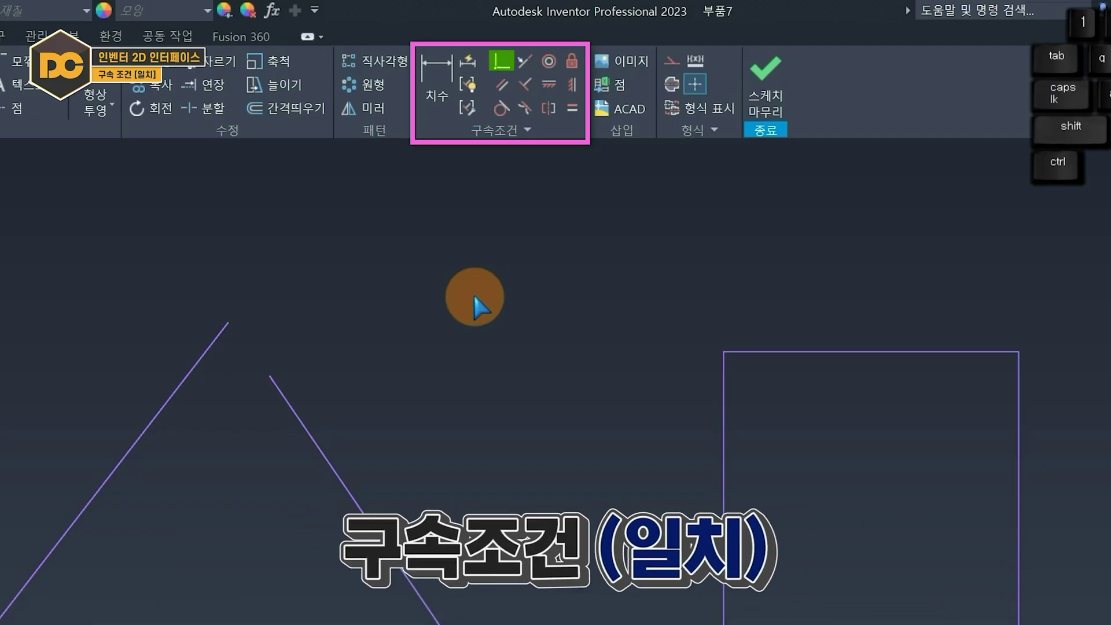
Apply coincident constraints (일치) to close the triangle's open apex and join its lower right corner to the square's lower left corner
click(502, 60)
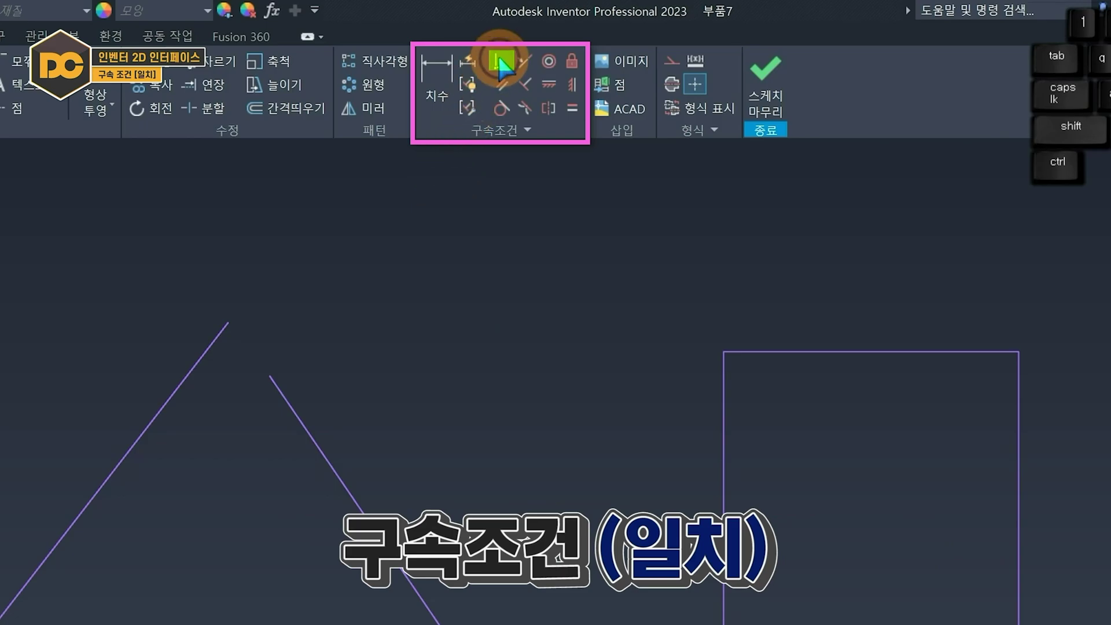
click(229, 322)
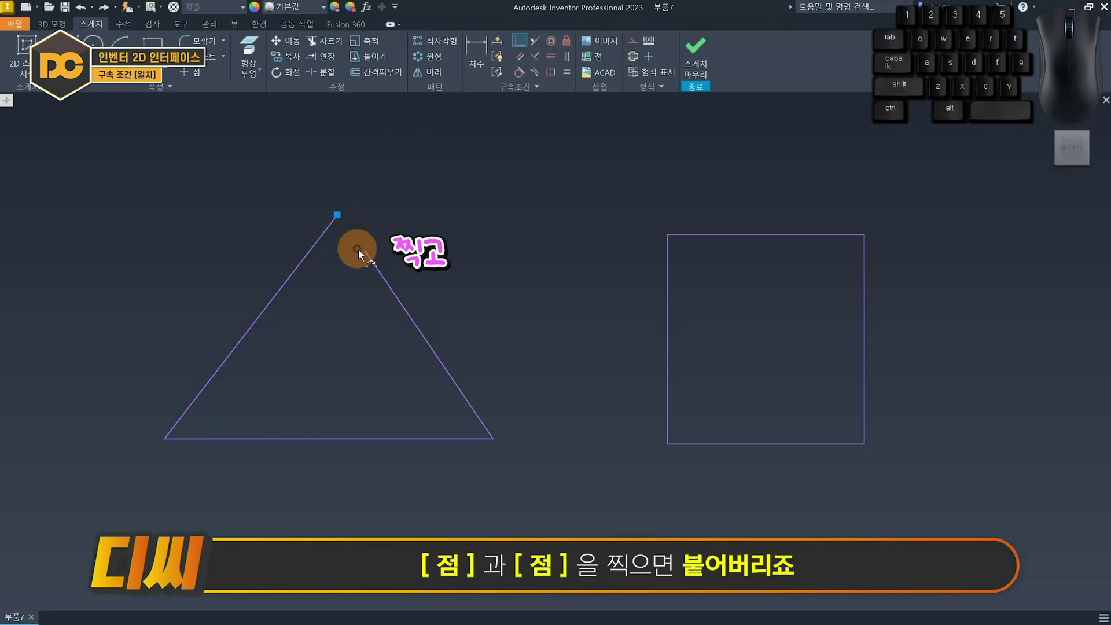
click(360, 253)
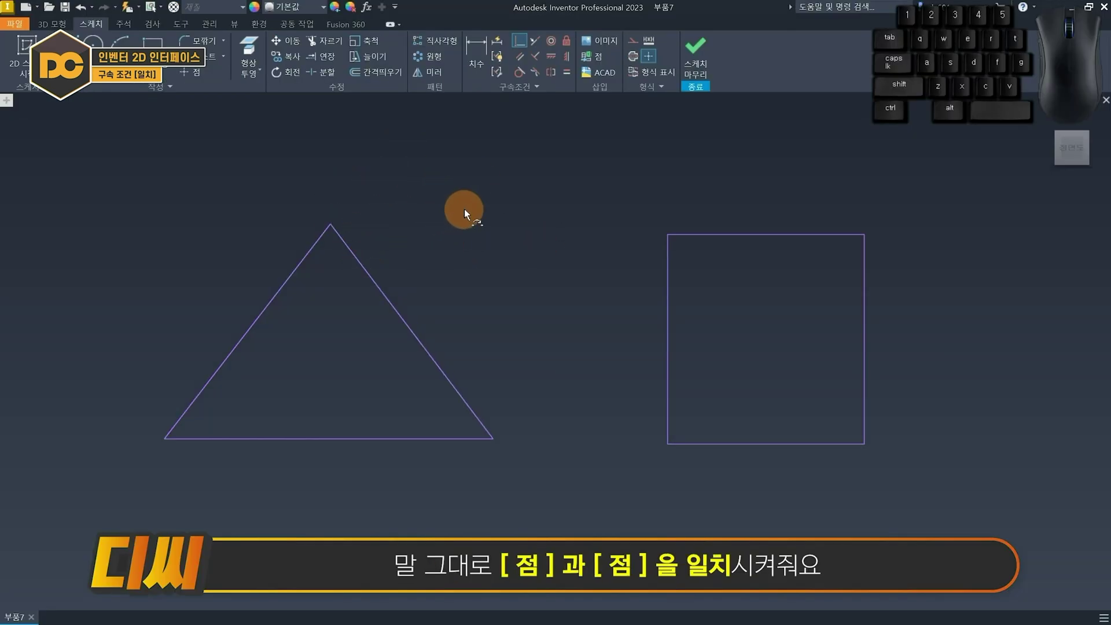
click(493, 438)
click(667, 444)
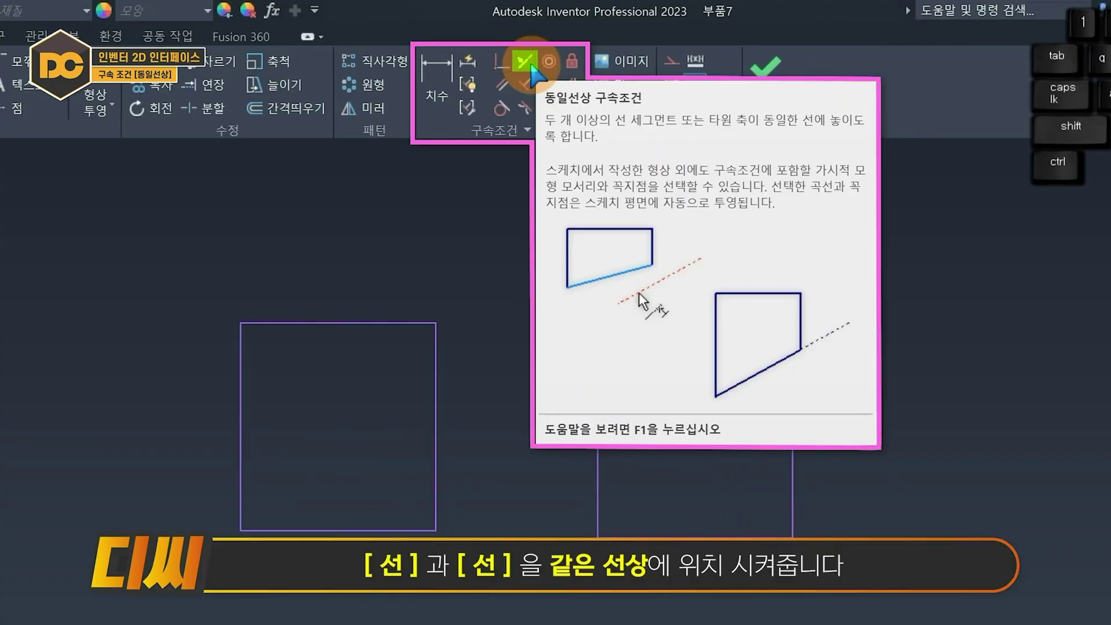
Make the left square's bottom edge collinear (동일선상) with the right square's top edge, and move the constrained geometry upward
click(531, 68)
click(428, 353)
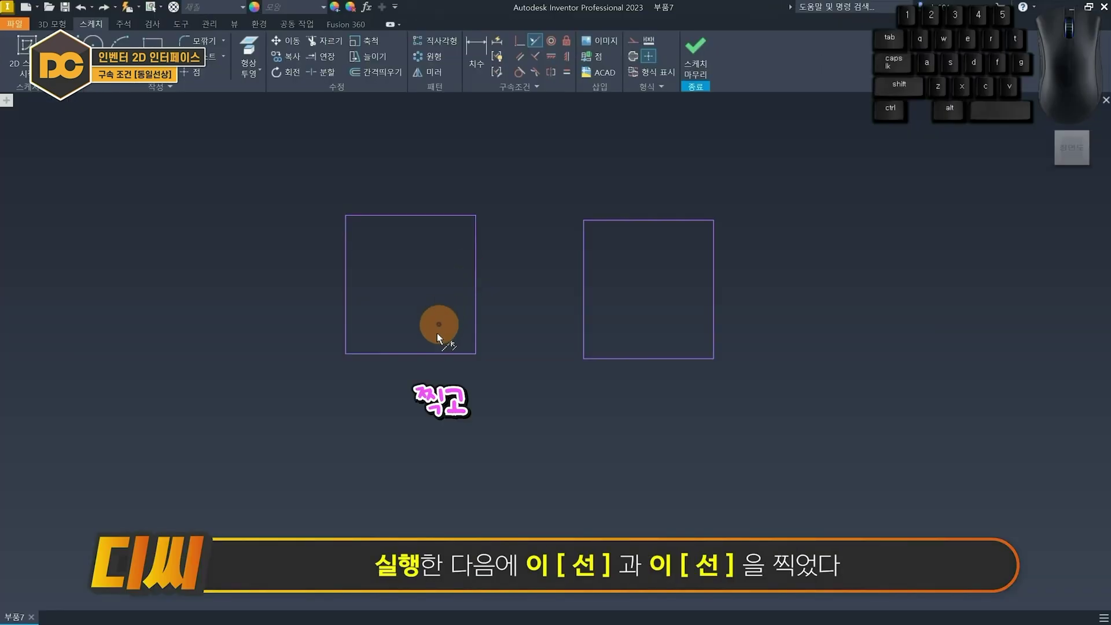
click(641, 220)
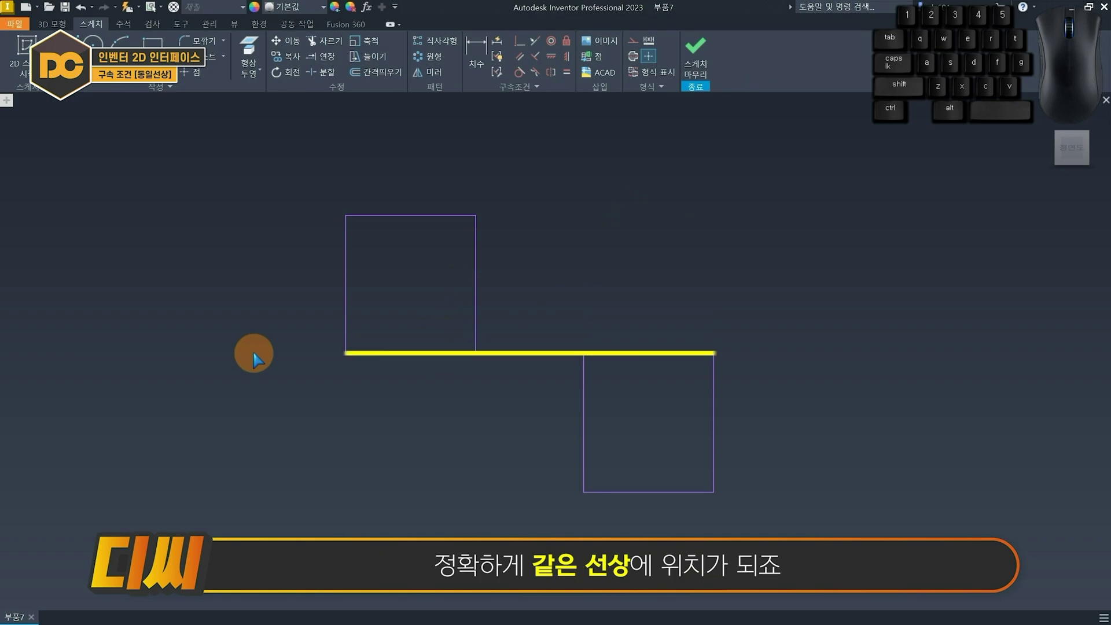
key(Escape)
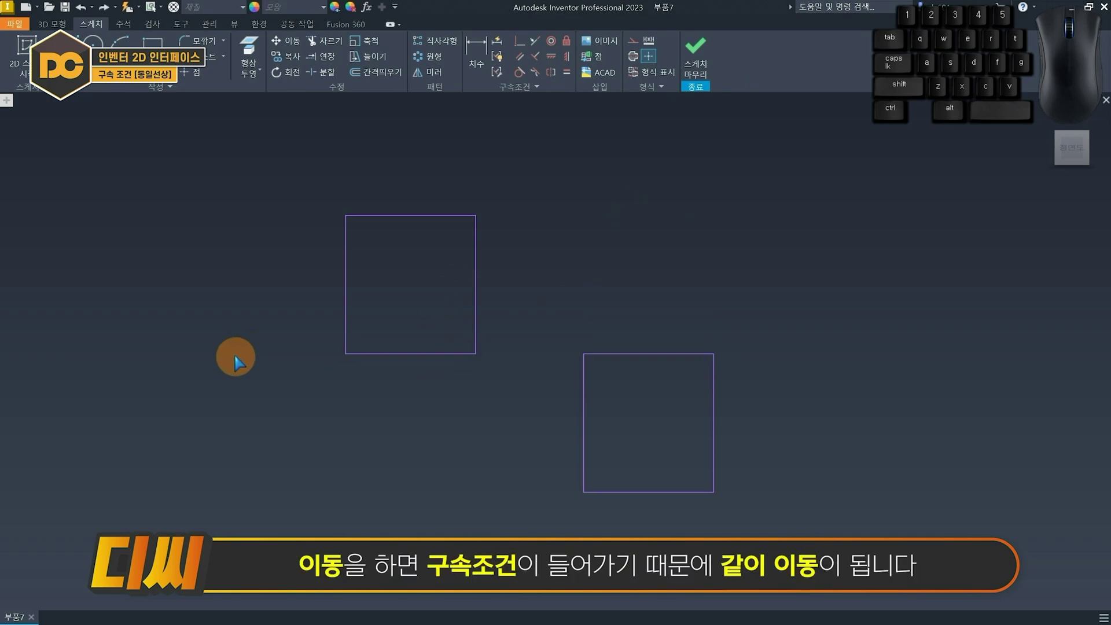
drag(343, 349, 342, 301)
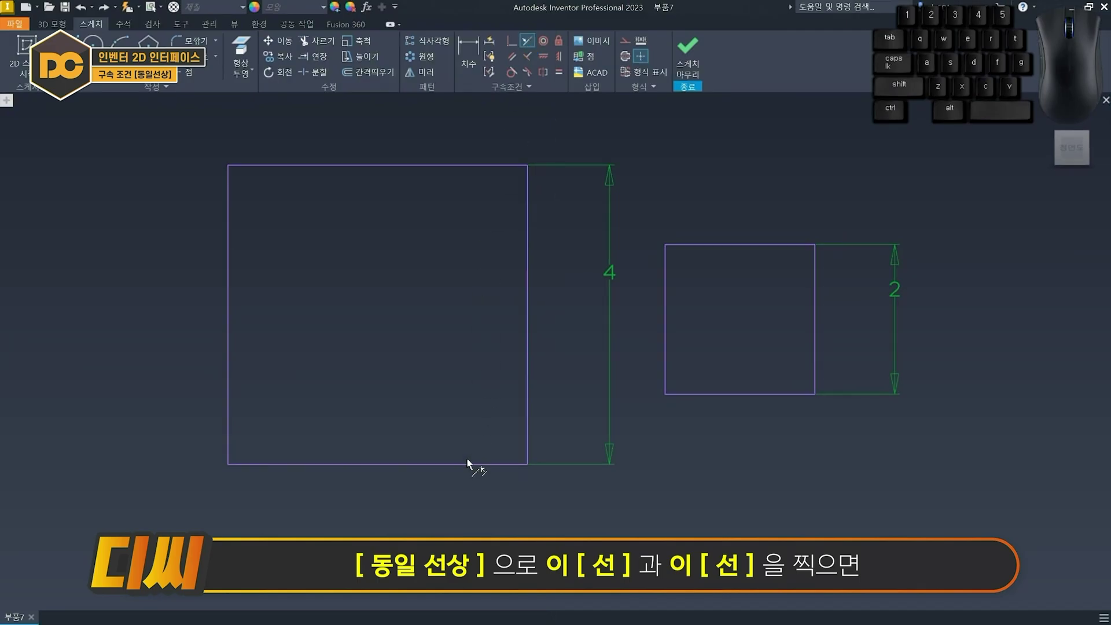
Apply collinear constraints between the bottom edges and between the right edges of the 4 mm and 2 mm squares
click(471, 463)
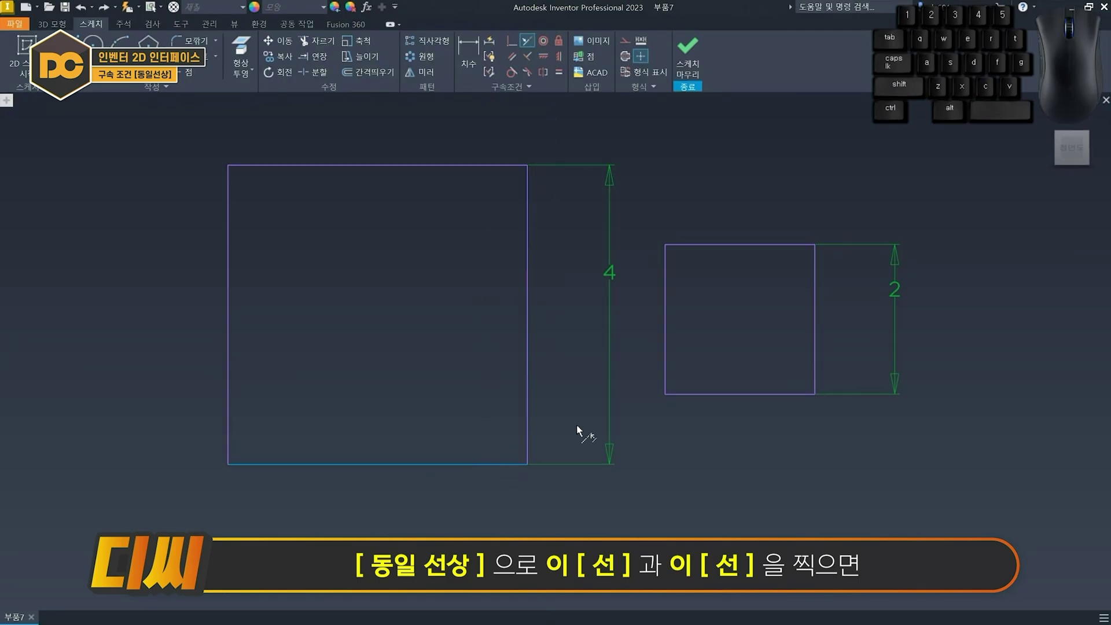
click(720, 396)
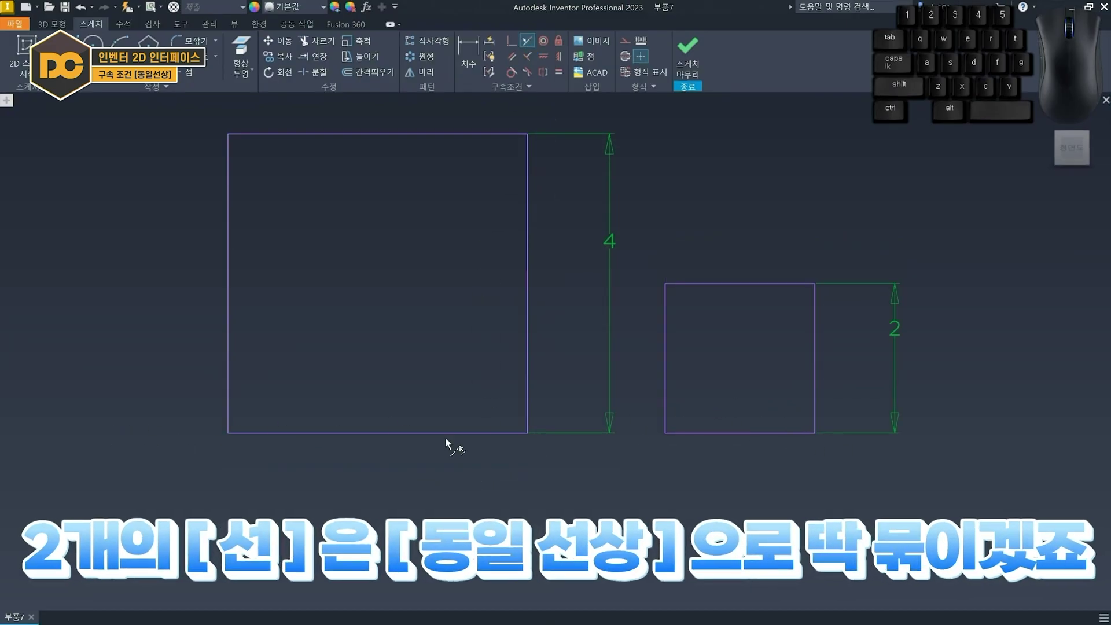
click(527, 323)
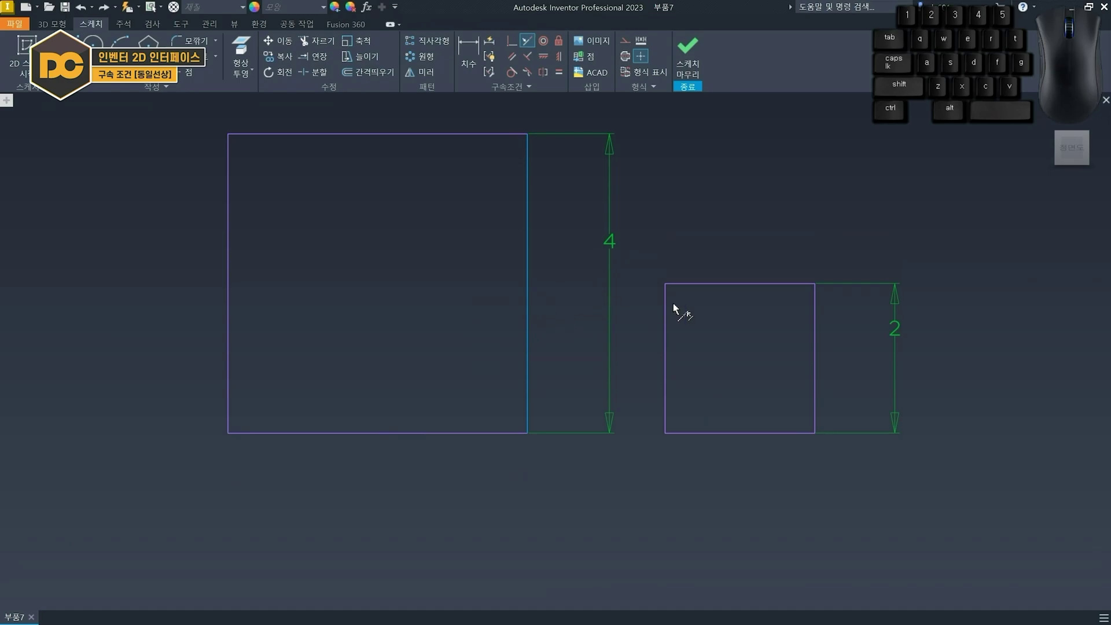
click(810, 336)
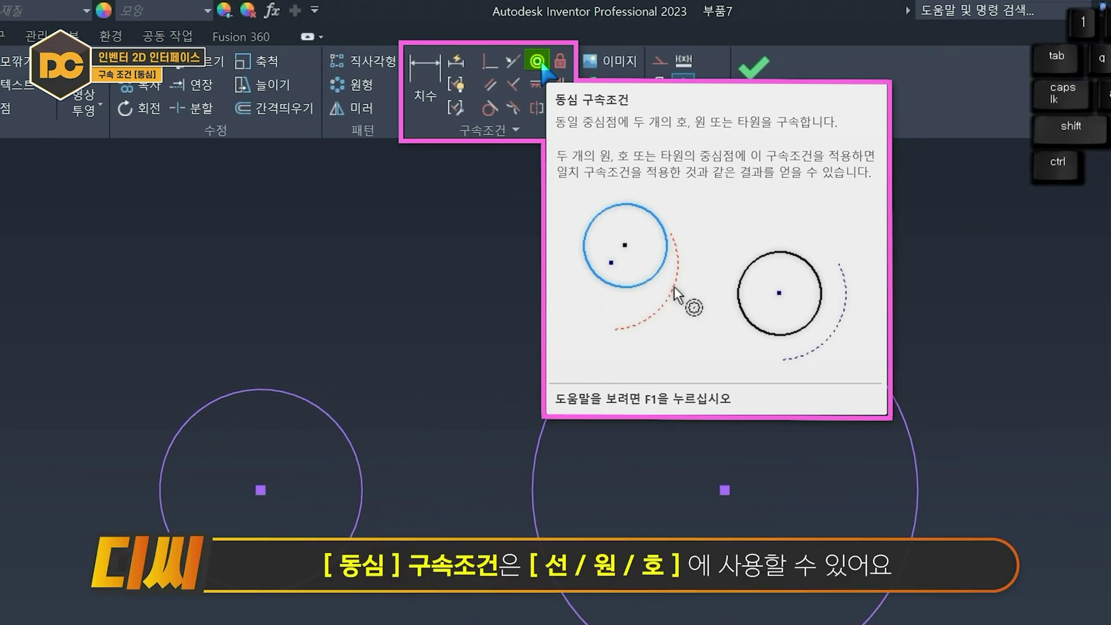
Make the small and large circles concentric (동심), and move them together by their shared centre
click(538, 61)
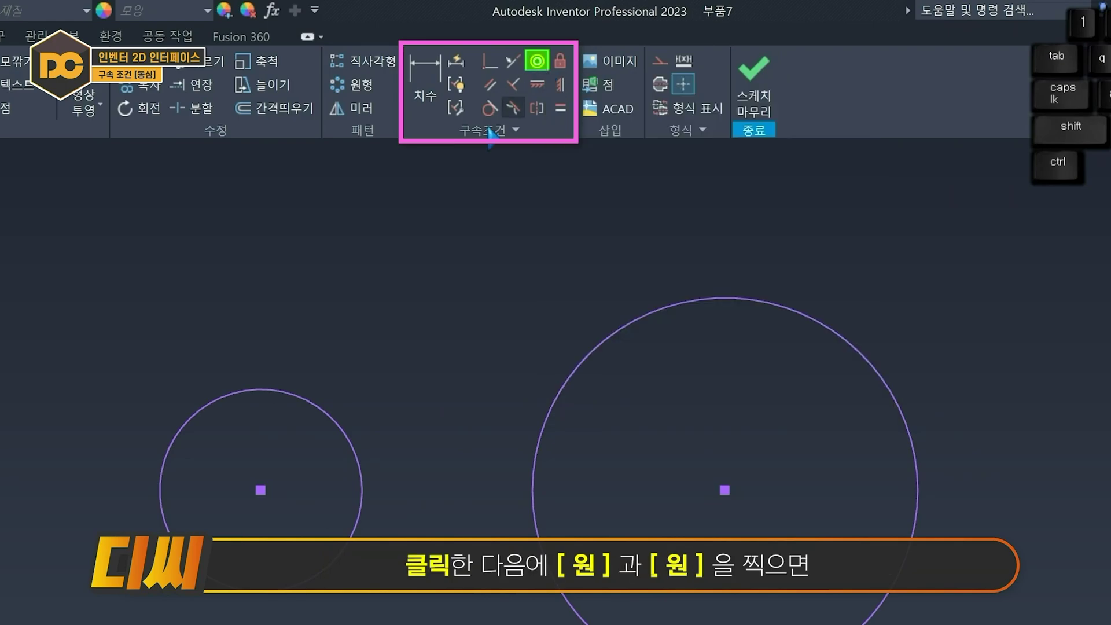
click(386, 264)
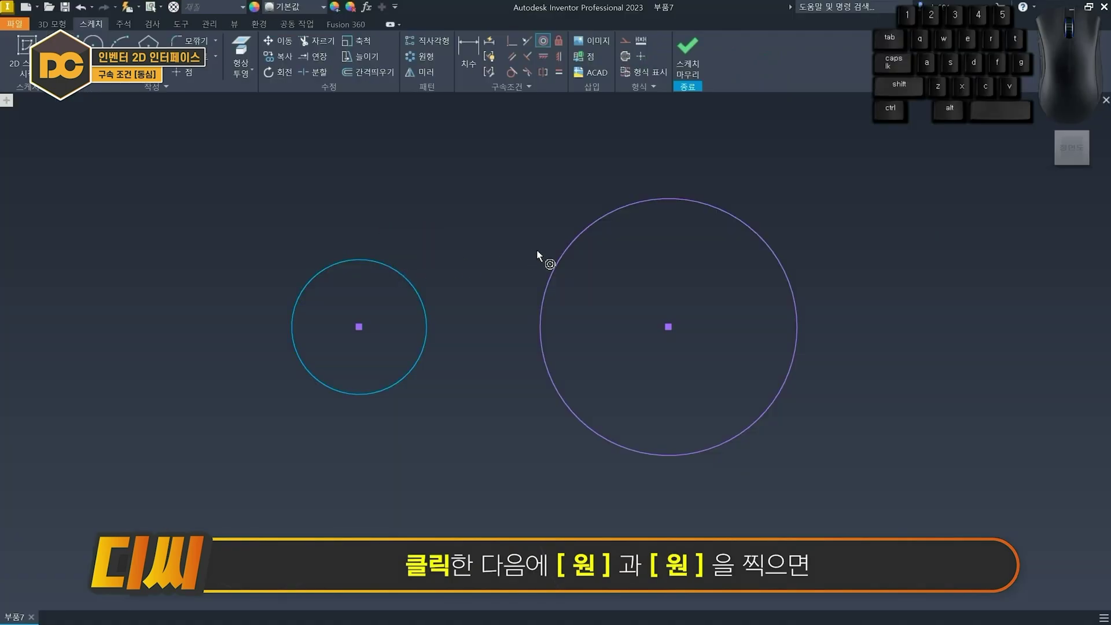
click(557, 255)
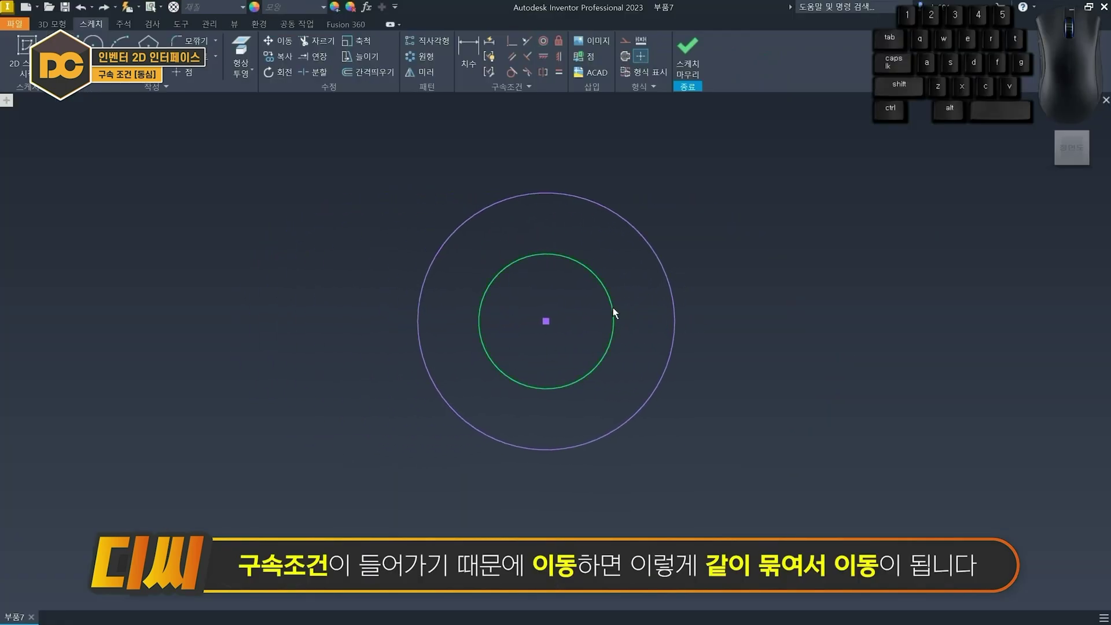
mouse_move(548, 325)
mouse_down()
mouse_move(655, 305)
mouse_move(533, 319)
mouse_up()
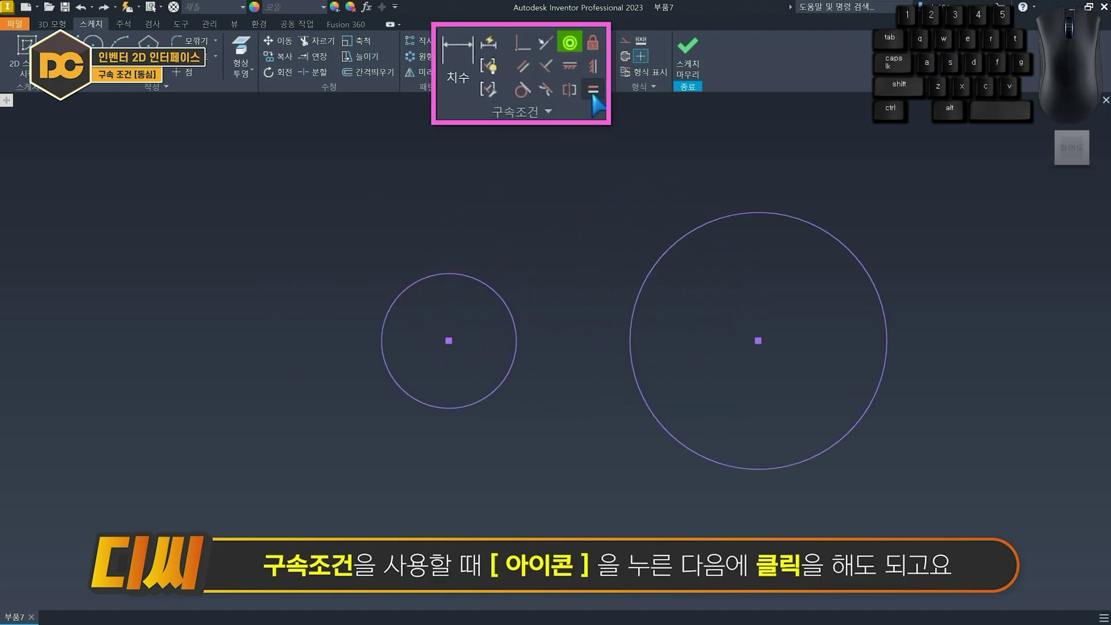
Select both separate circles first and apply the concentric constraint to them
click(543, 41)
key(Escape)
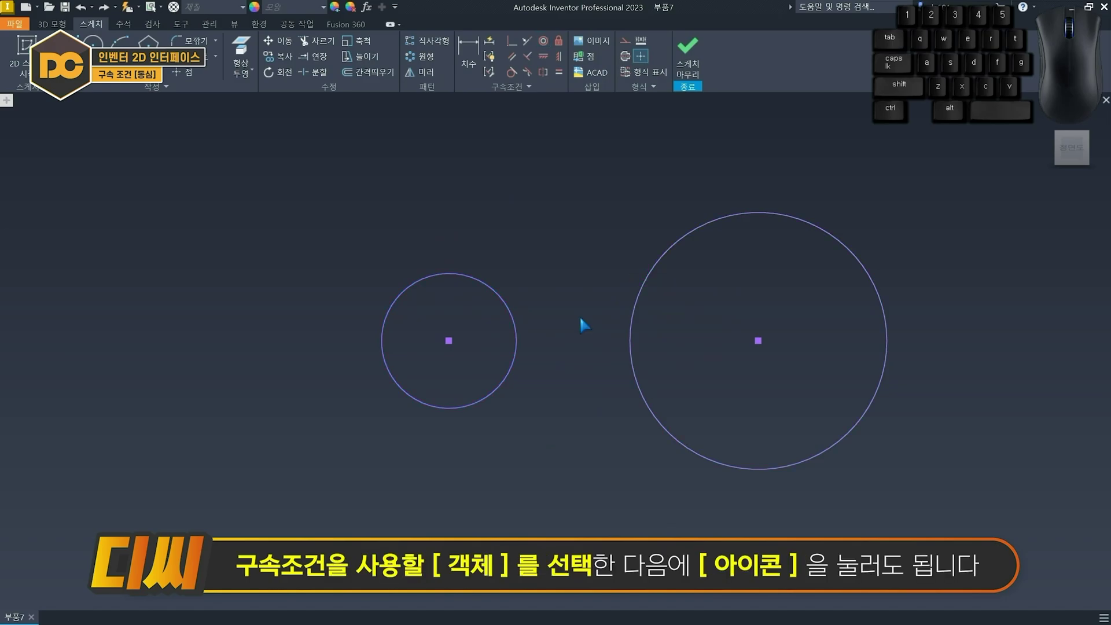
drag(675, 360, 479, 274)
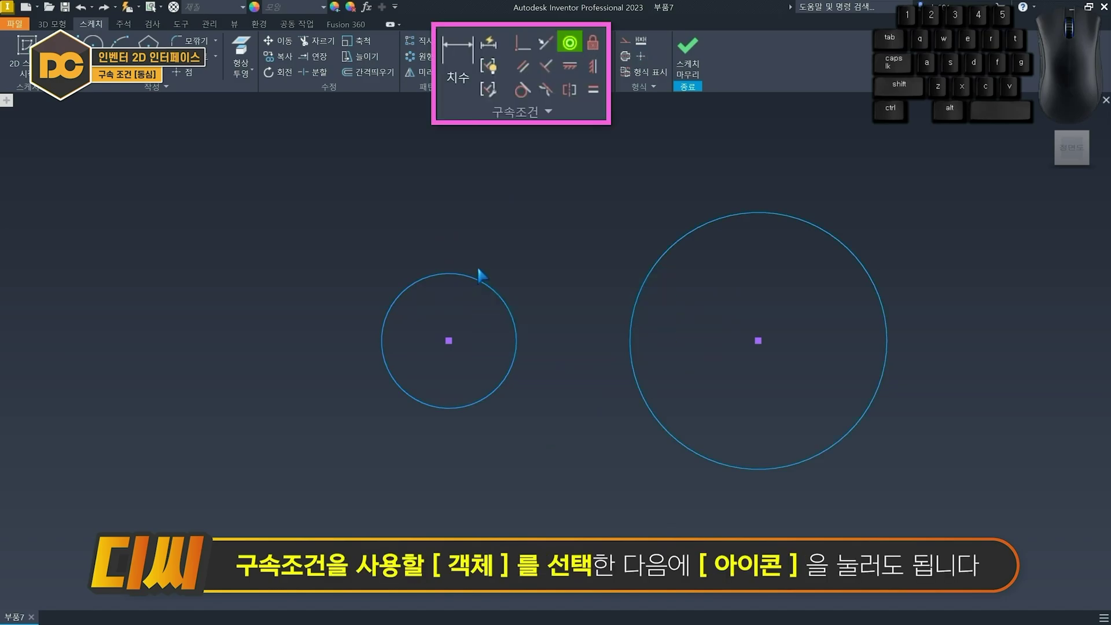
click(570, 43)
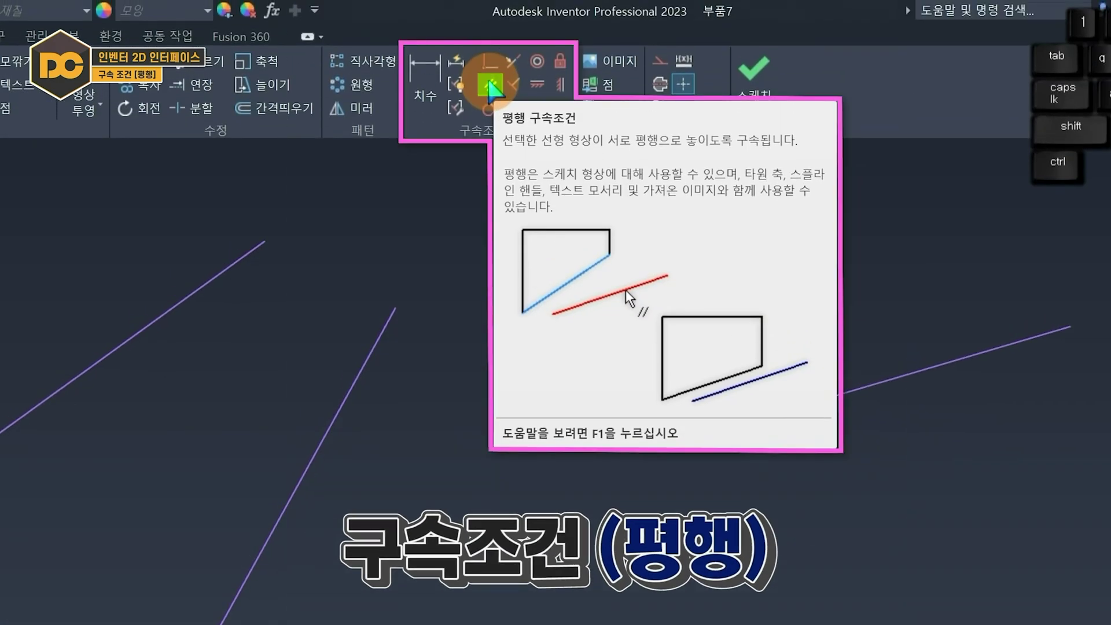
Apply parallel constraints (평행) to the two left slanted lines and to the right horizontal and sloped lines
click(491, 86)
click(353, 168)
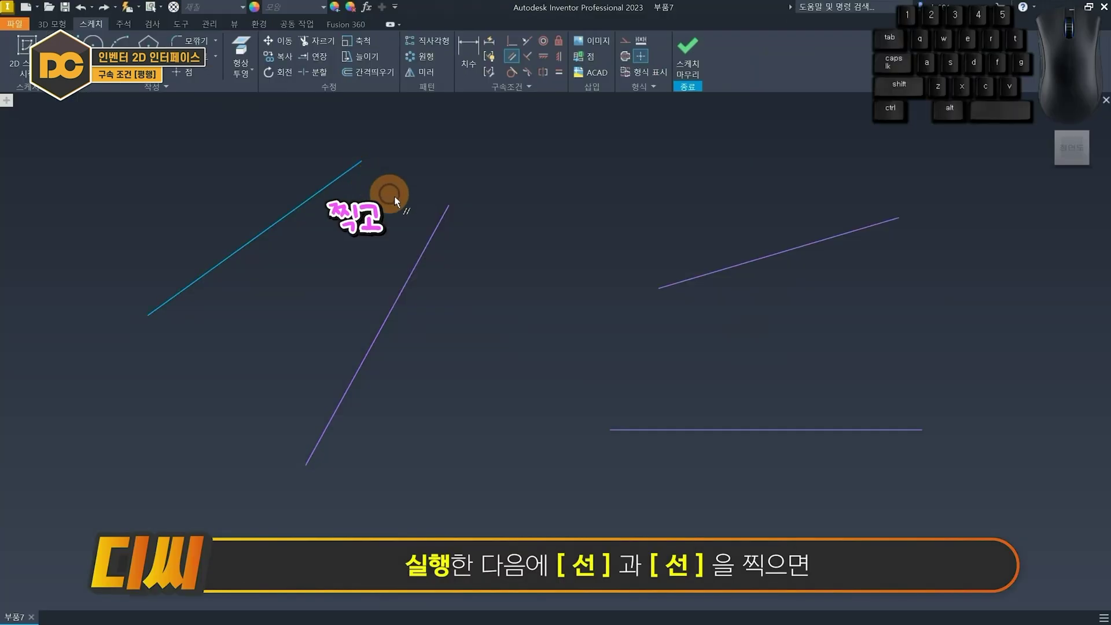
click(436, 231)
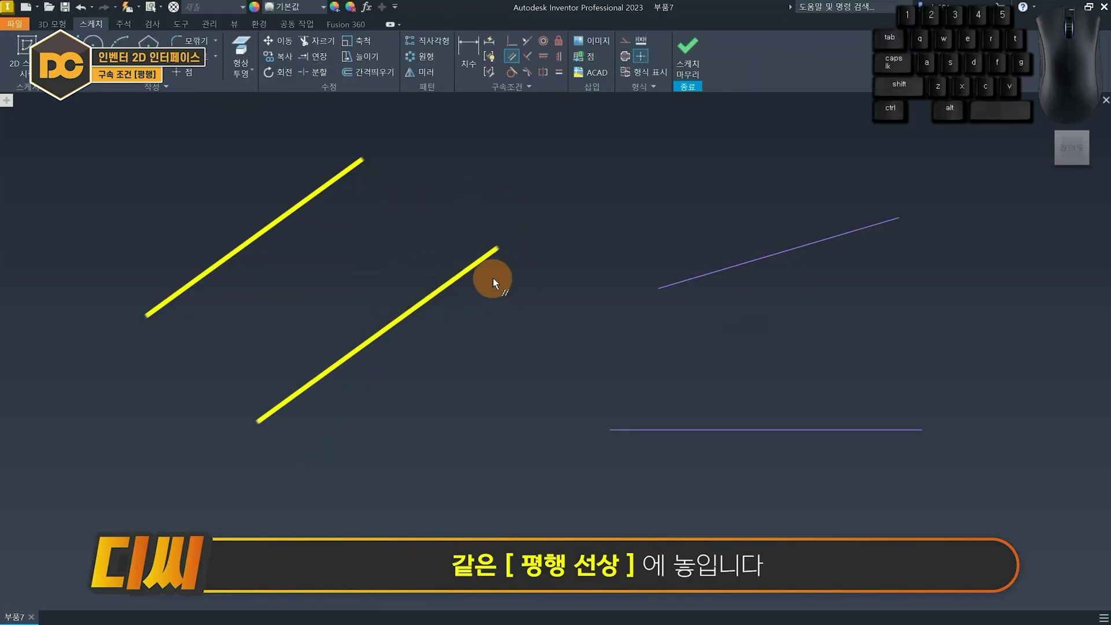
click(716, 429)
click(725, 269)
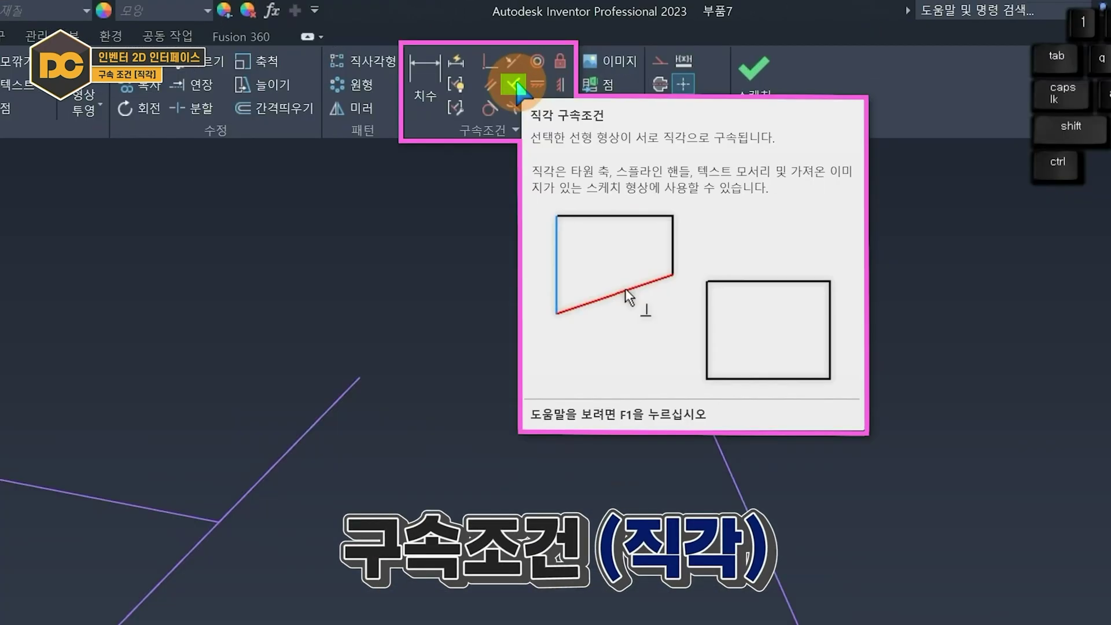
Apply perpendicular constraints (직각) to the two crossing lines on the left and to the slanted line and its horizontal base
click(514, 86)
click(280, 334)
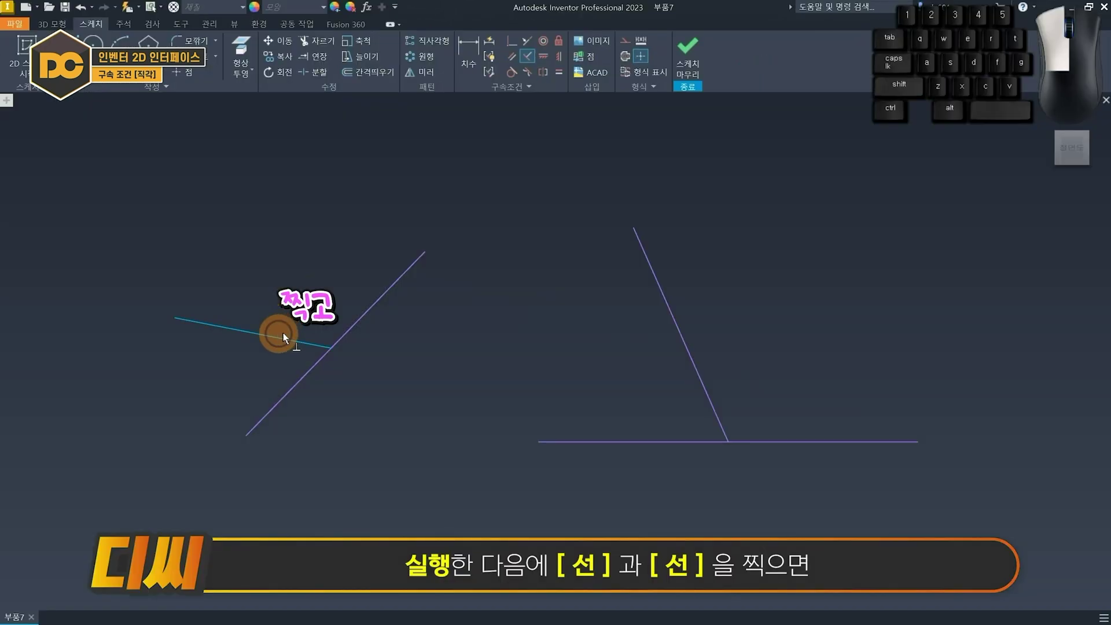
click(343, 328)
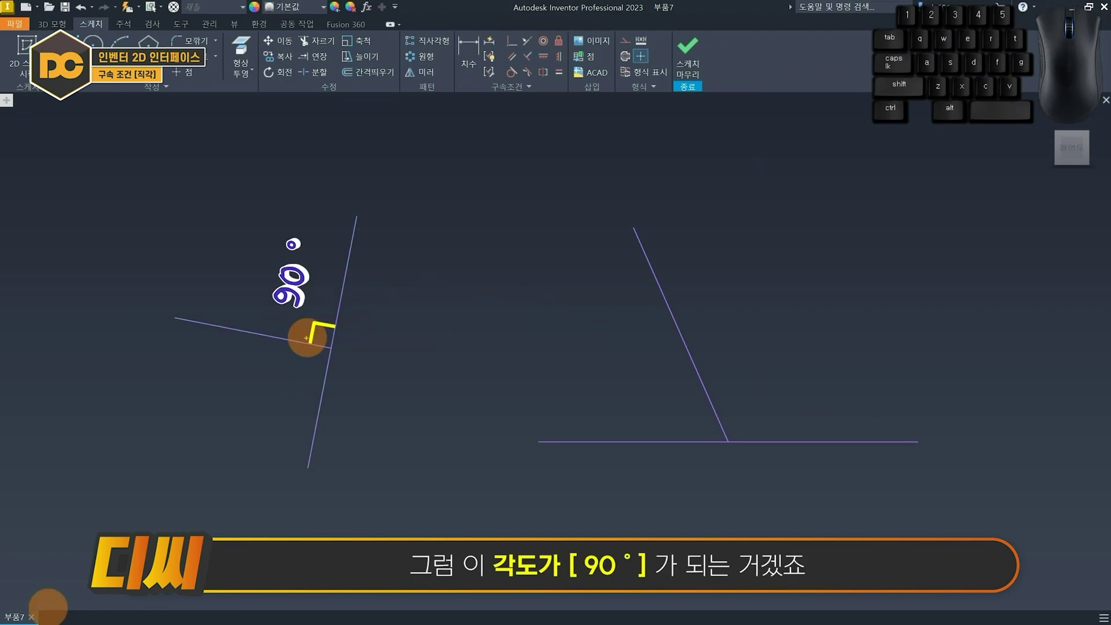
drag(306, 338, 306, 338)
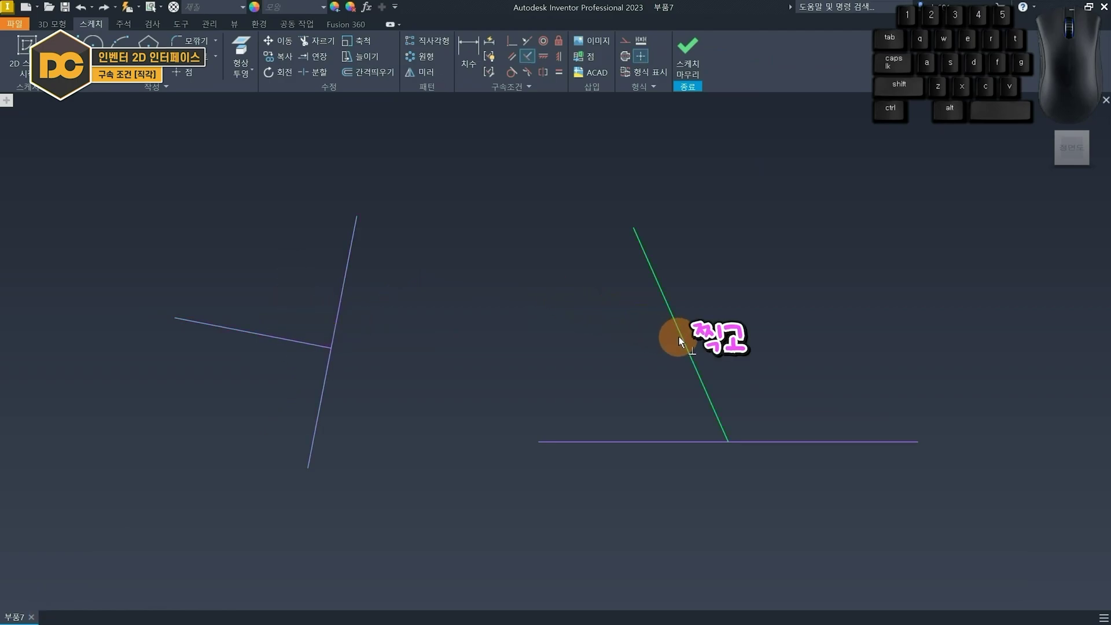
click(680, 342)
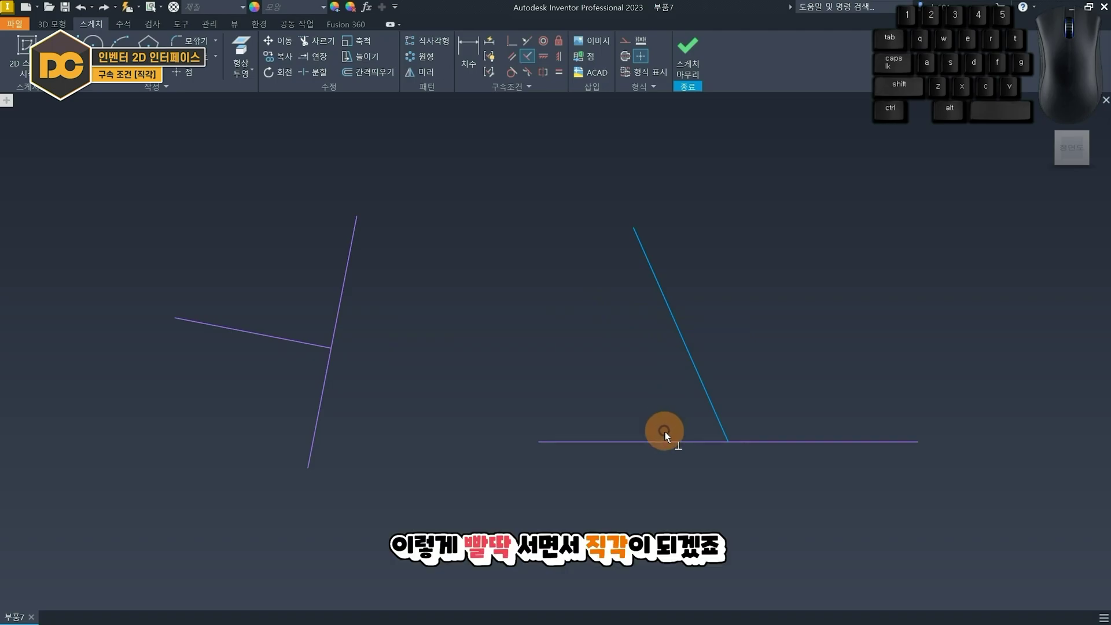
click(660, 442)
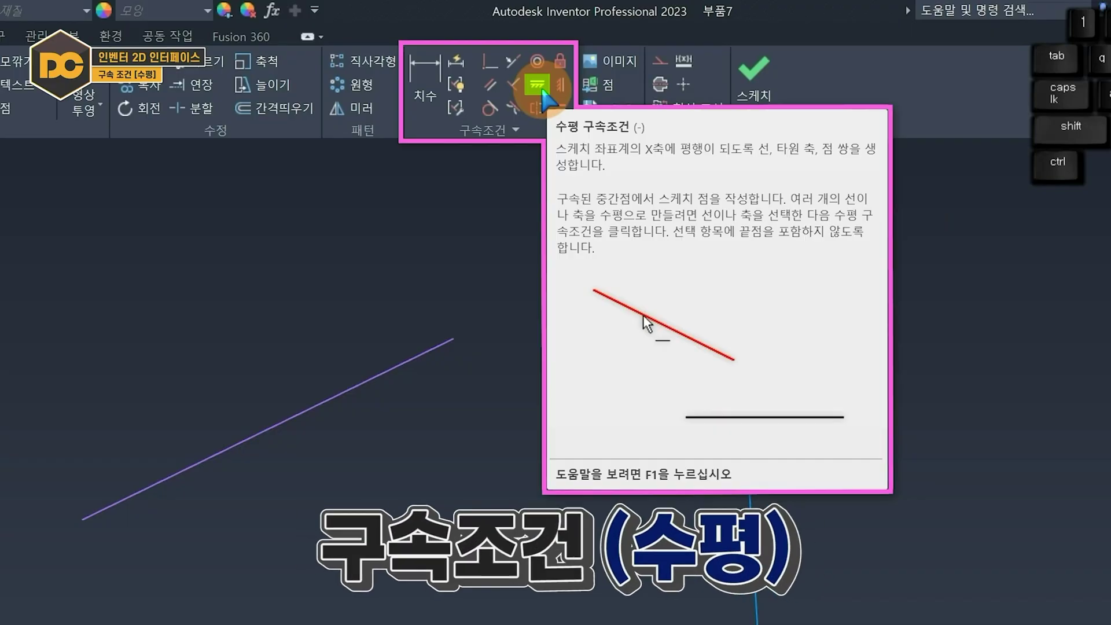
Apply the horizontal constraint (수평) to the slanted left line and the near-vertical right line
click(544, 99)
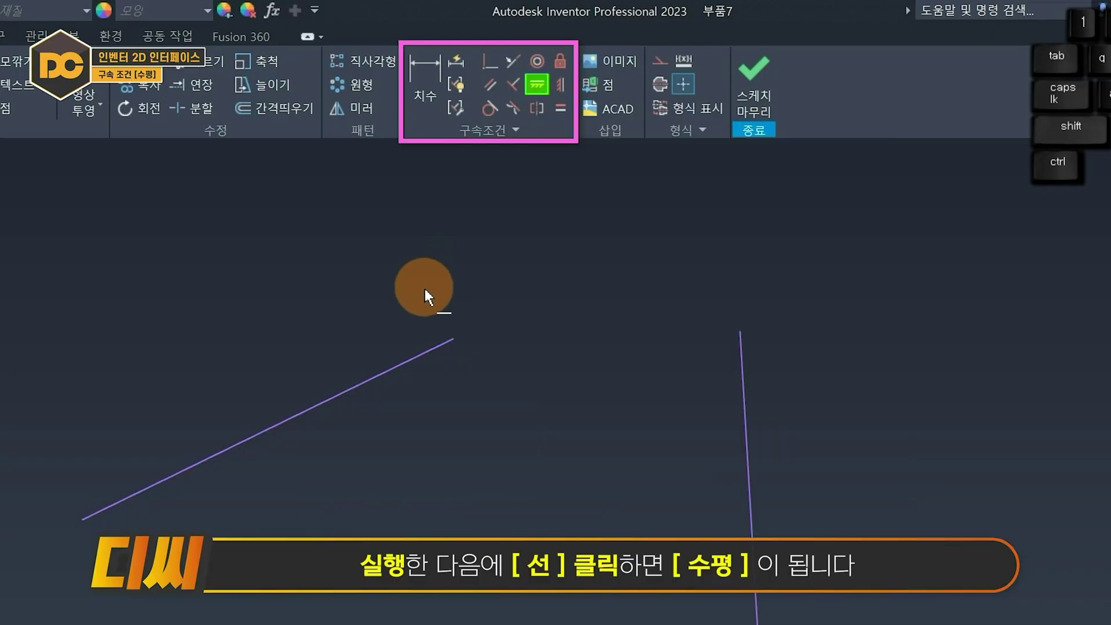
click(448, 245)
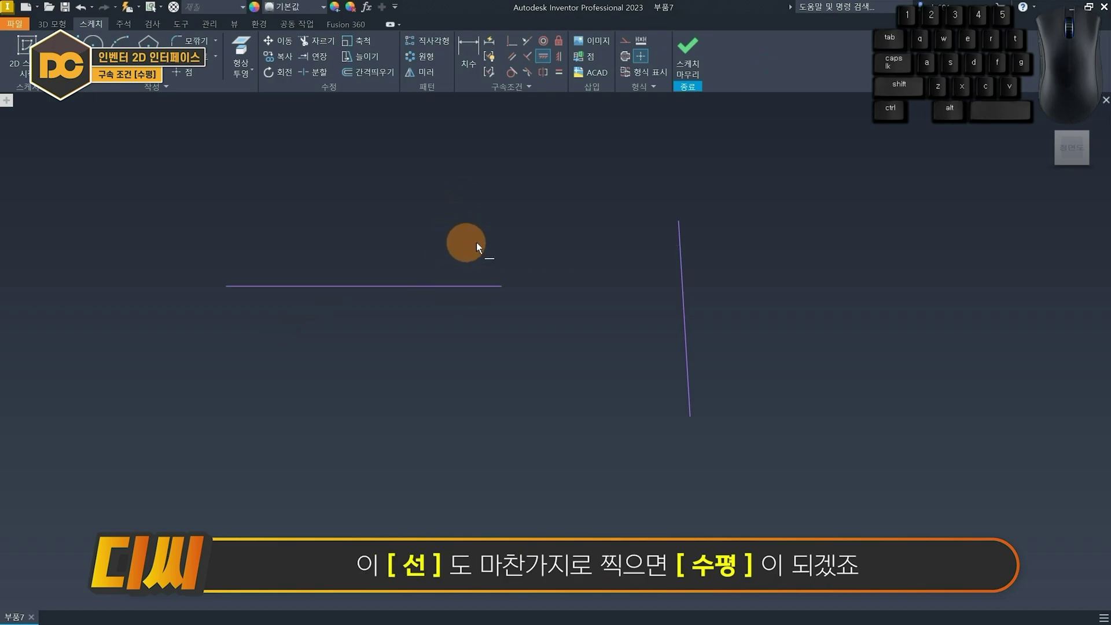
click(679, 259)
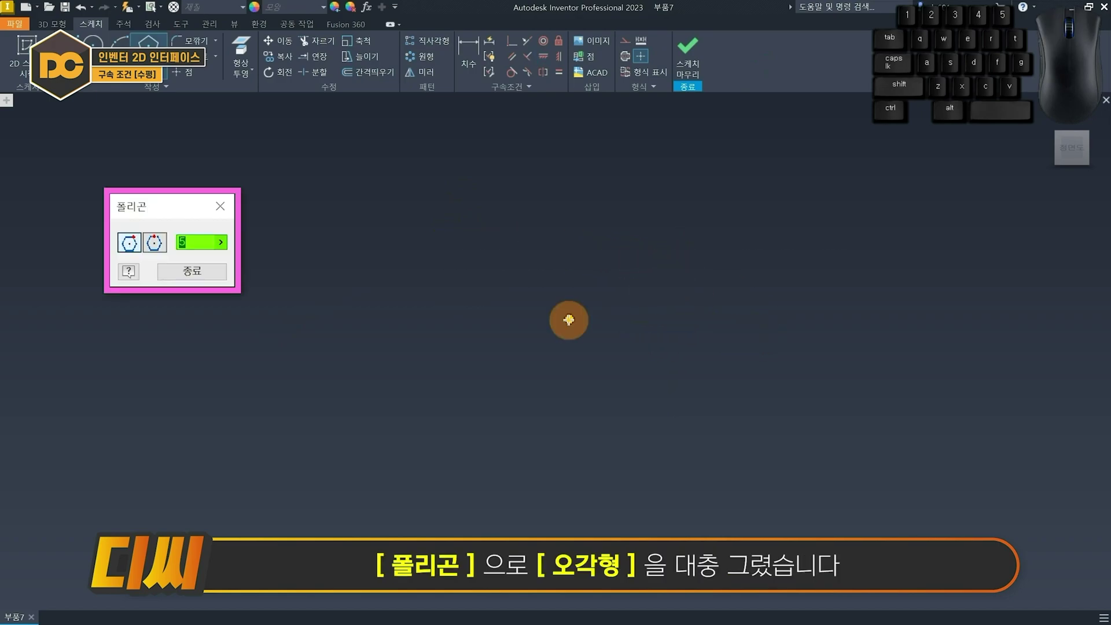
Draw a freehand five-sided polygon and apply the horizontal constraint (수평) to its lower edge
click(547, 338)
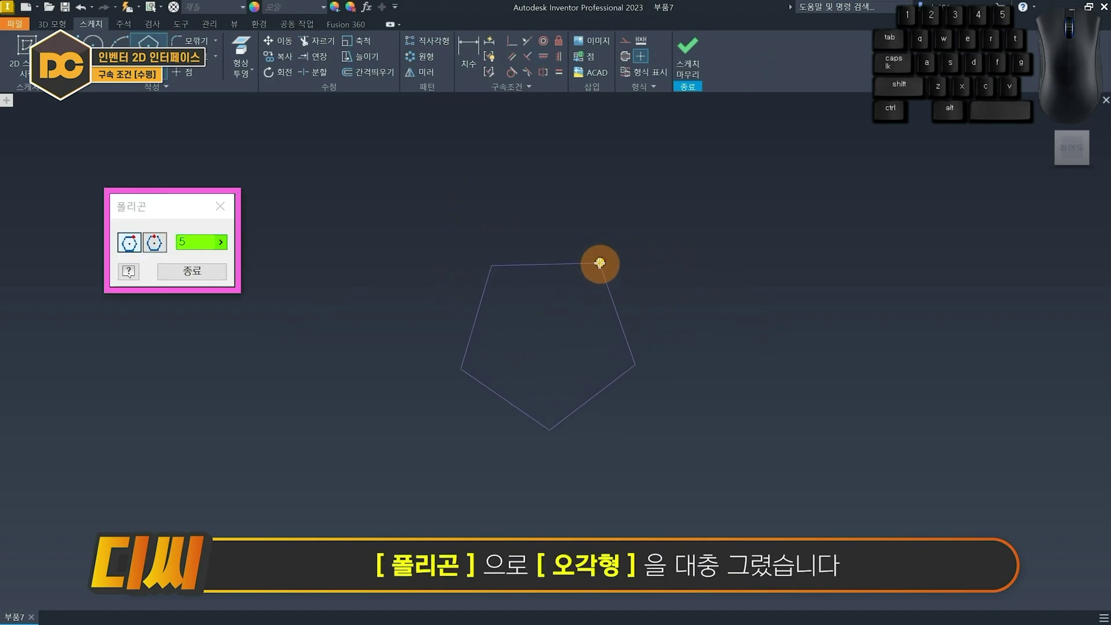
click(585, 235)
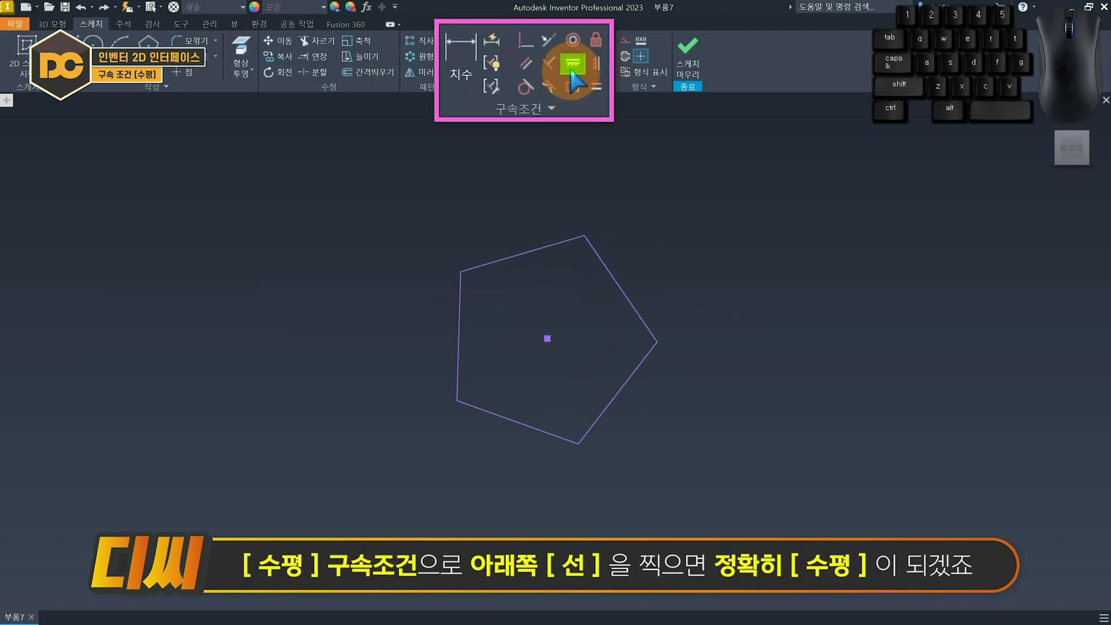
click(543, 56)
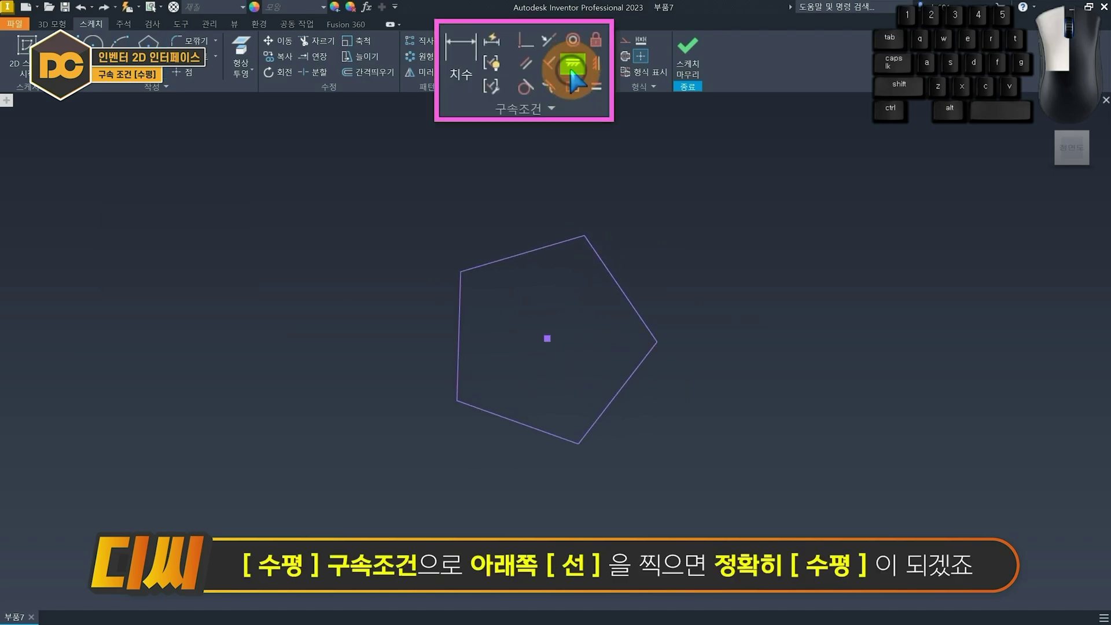
click(512, 420)
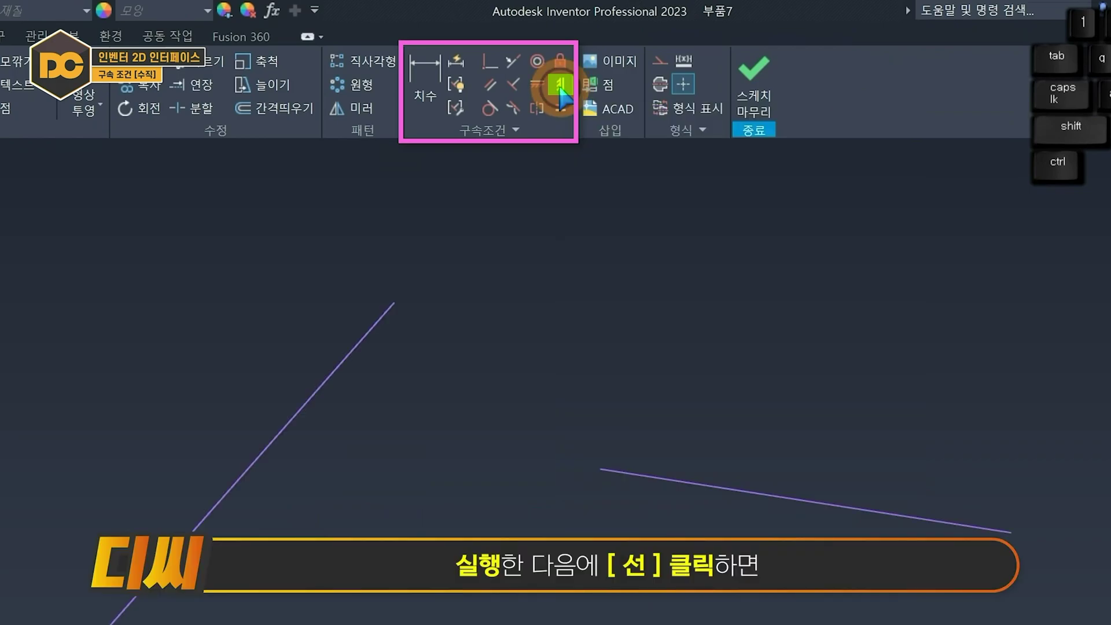
Apply the vertical constraint (수직) to the two slanted lines and between the midpoints of the upper and lower horizontal lines
click(430, 225)
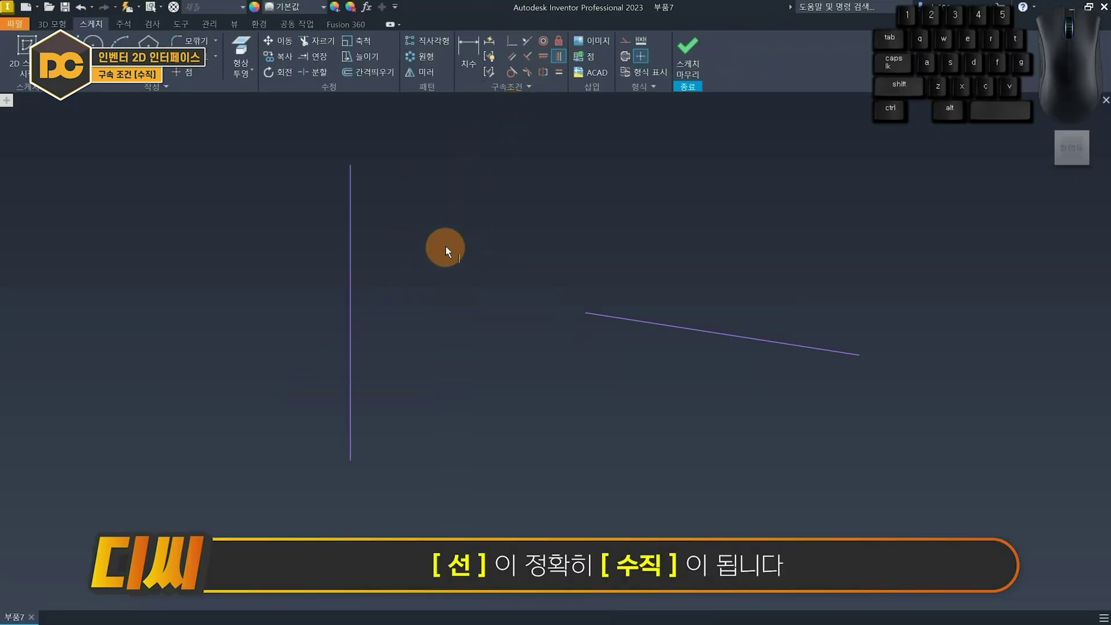
click(666, 323)
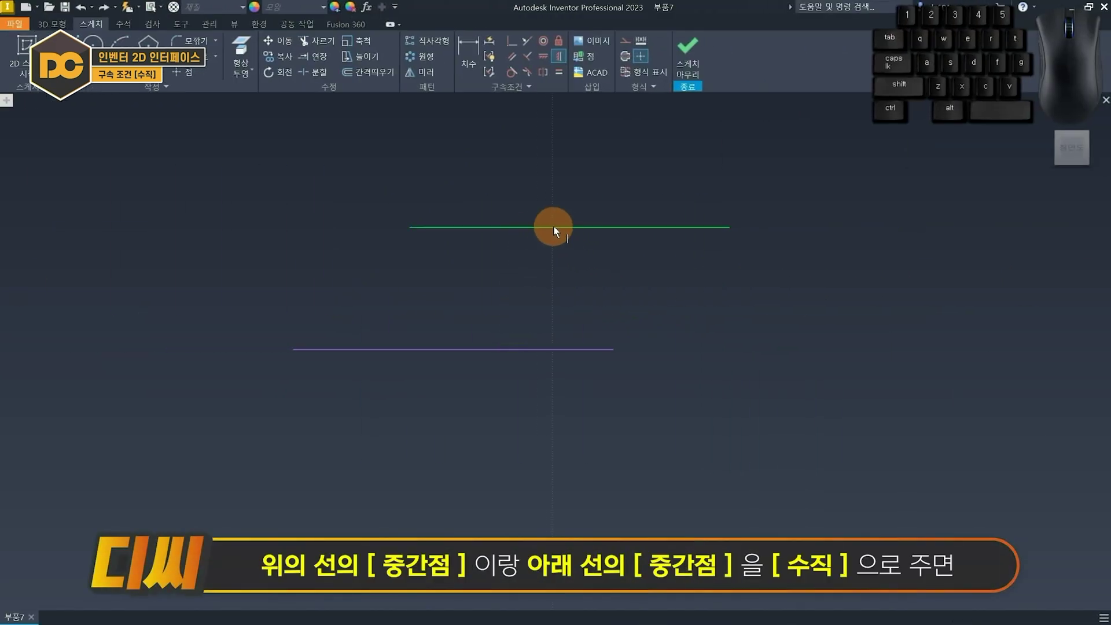
click(570, 226)
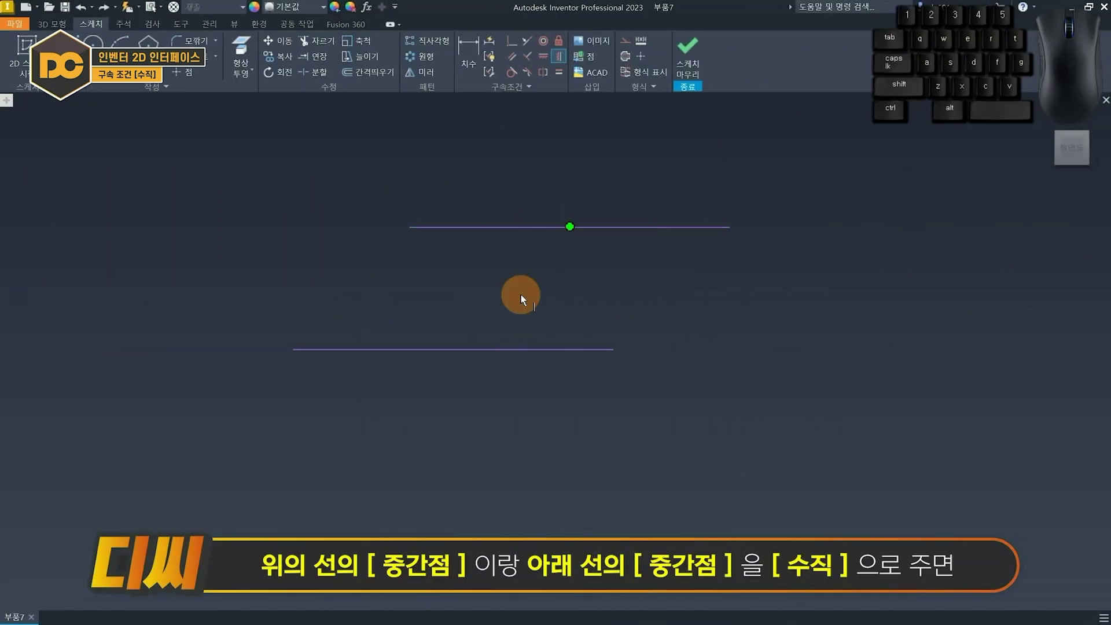
click(454, 349)
mouse_move(453, 233)
mouse_down()
mouse_move(527, 227)
mouse_move(471, 223)
mouse_up()
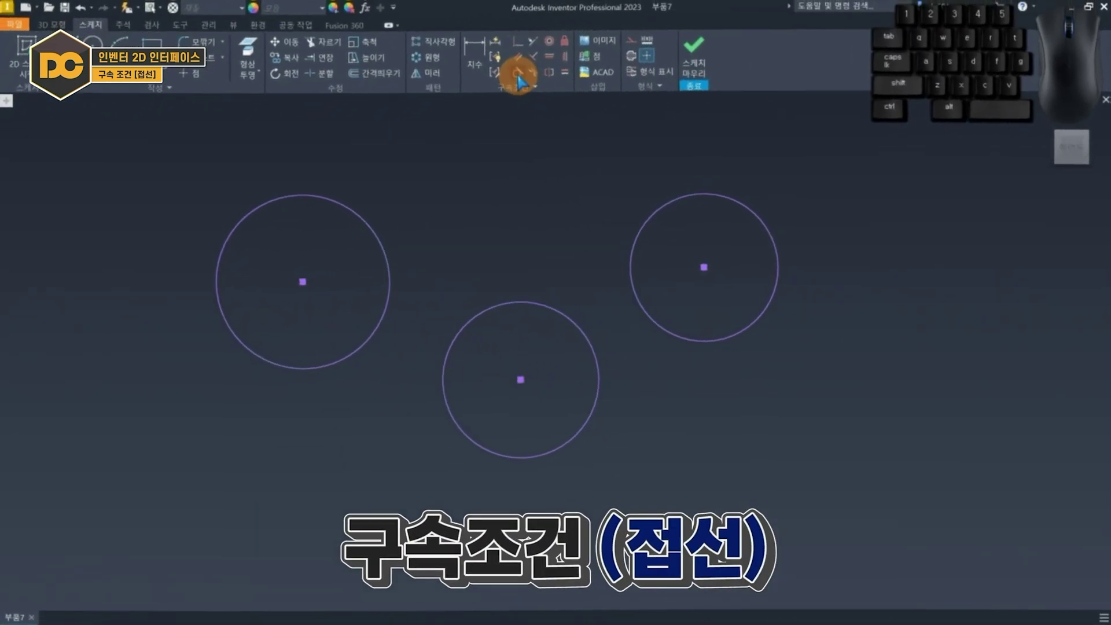
Apply tangent constraints (접선) between the middle circle and the left circle, and between the middle circle and the right circle
click(512, 73)
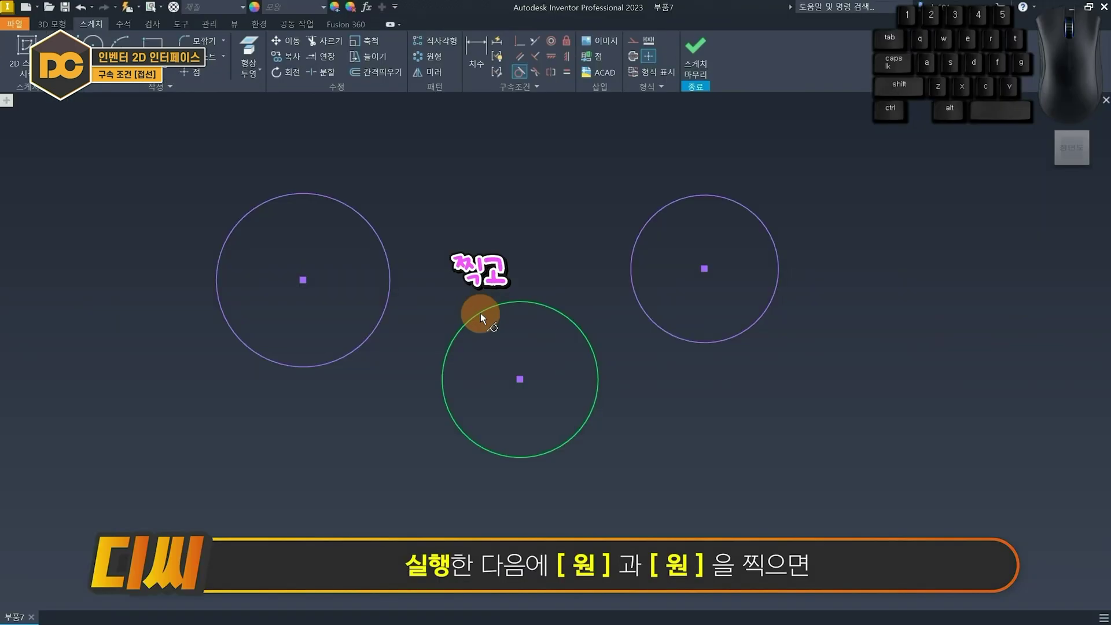
click(440, 473)
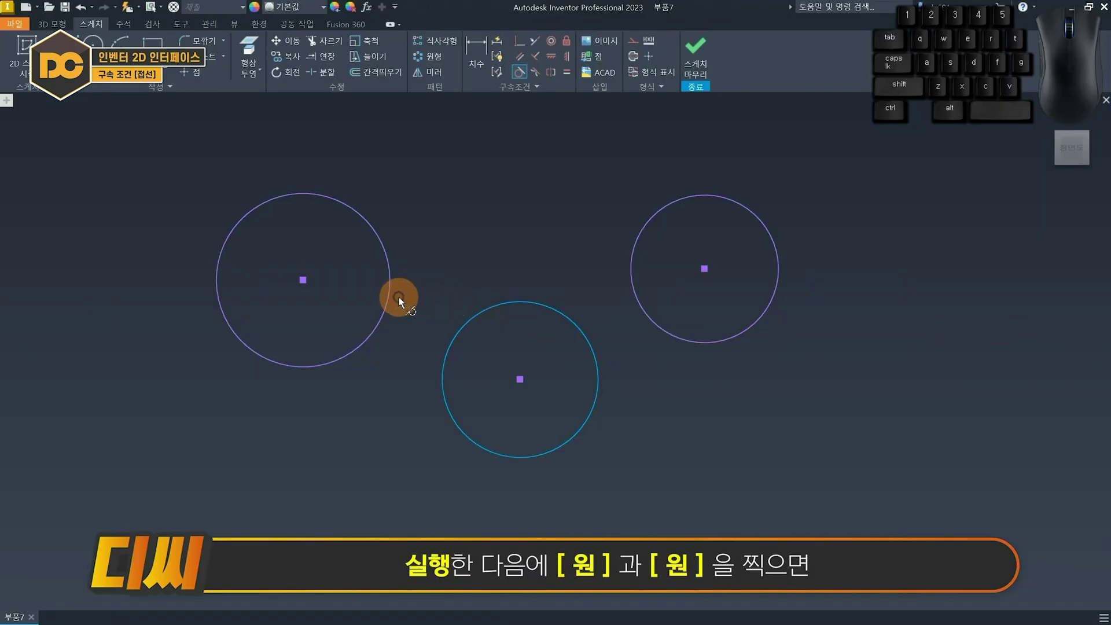
click(390, 297)
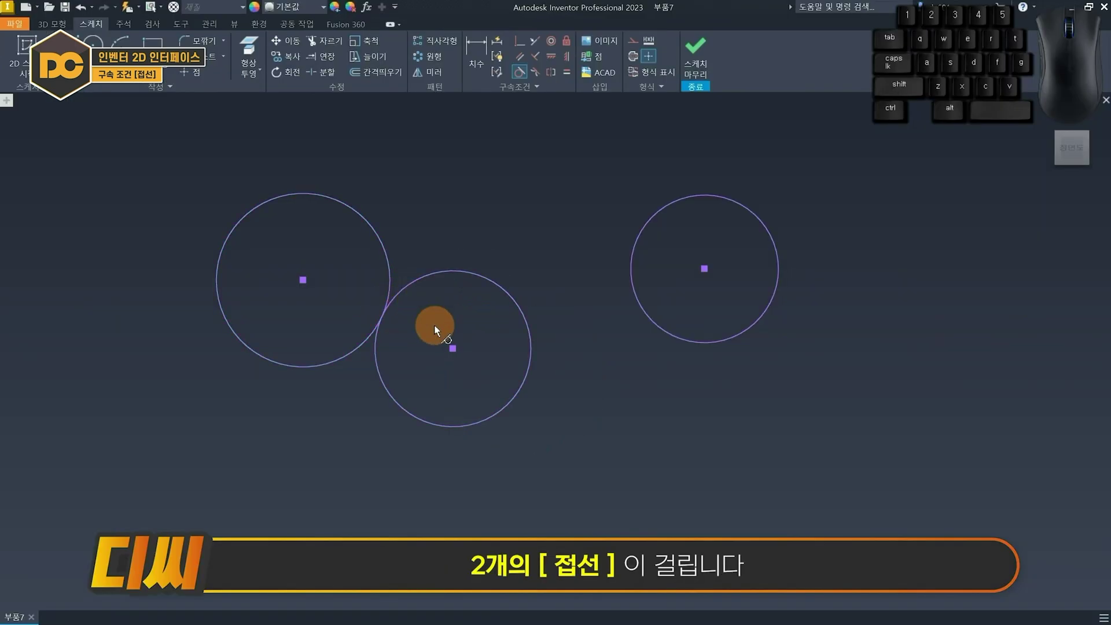
click(501, 290)
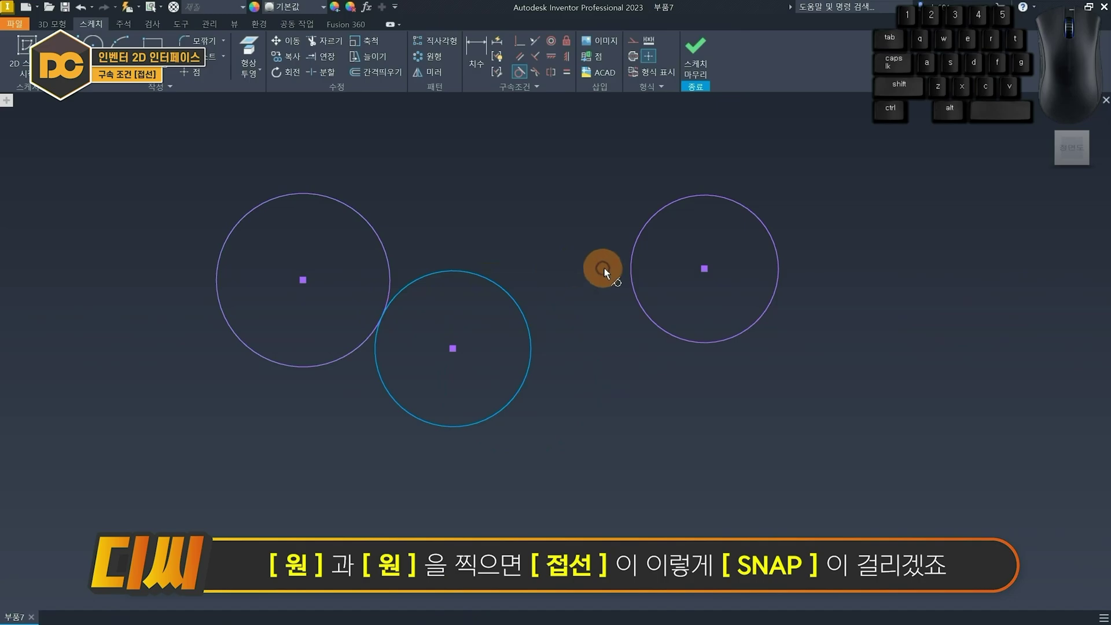
click(632, 276)
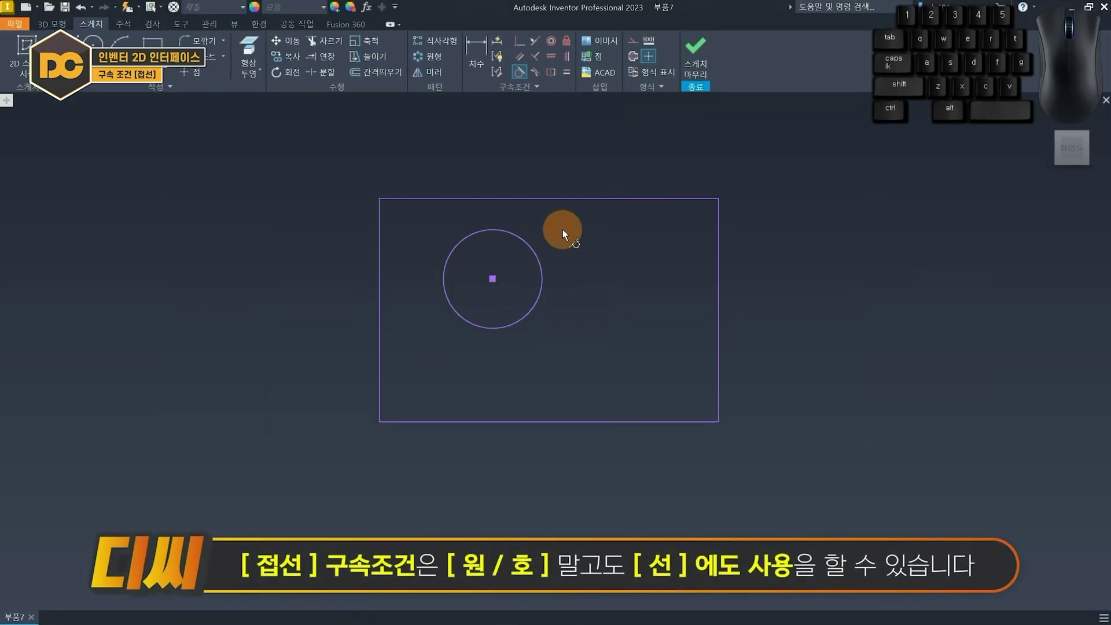
Make the circle inside the rectangle tangent to the rectangle's top edge and left edge
click(506, 228)
click(509, 200)
click(450, 227)
click(385, 231)
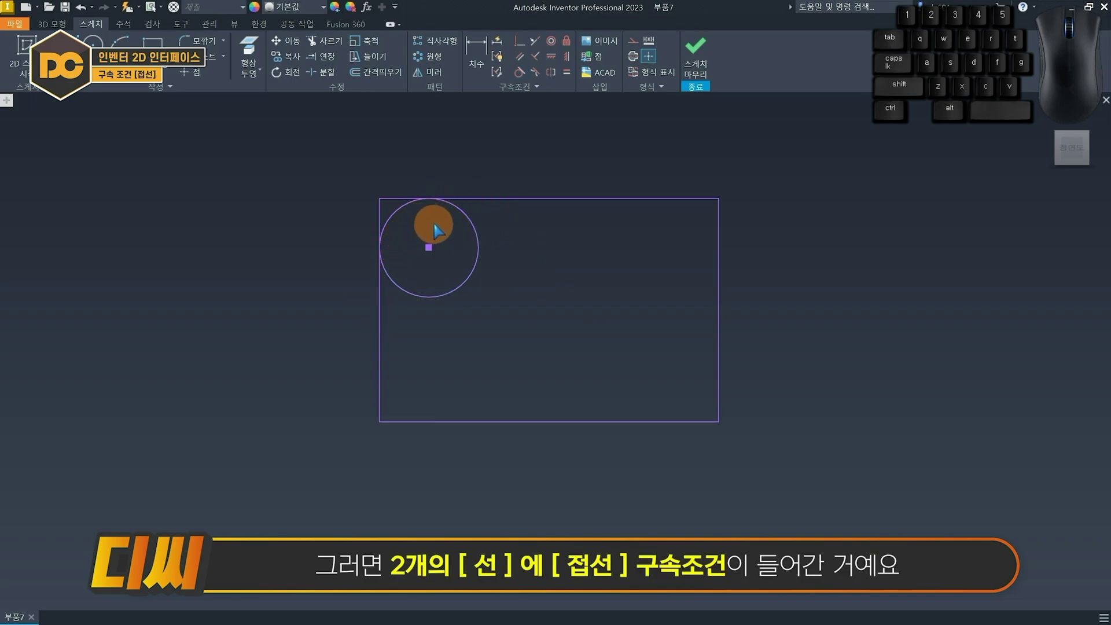
Trim (자르기) the rectangle's corner outside the circle and the part of the circle inside the rectangle
key(x)
click(406, 198)
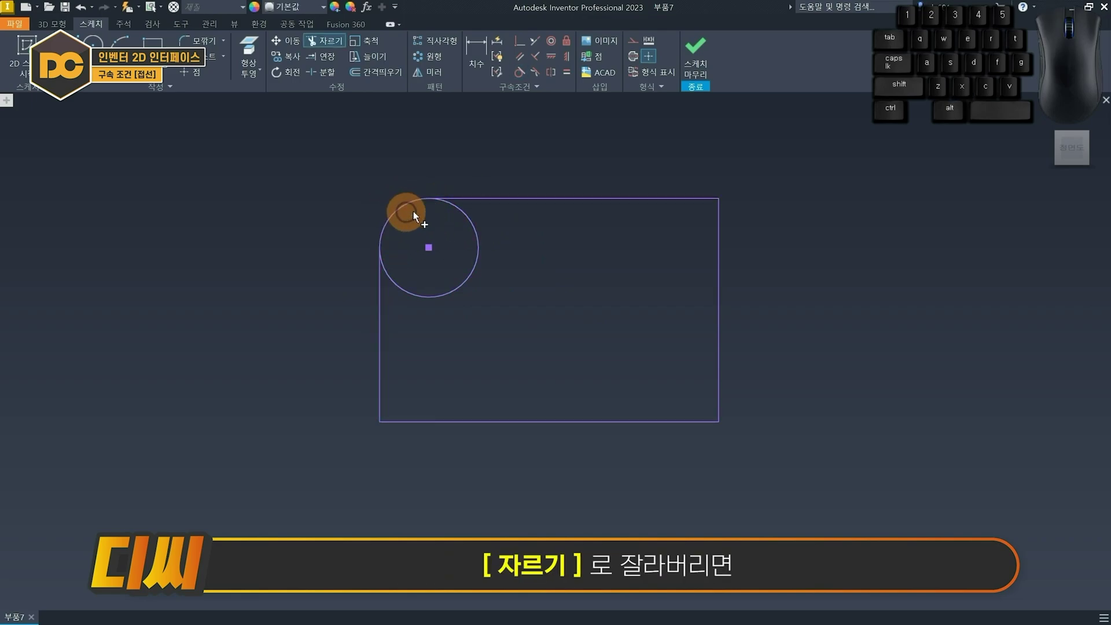
click(471, 238)
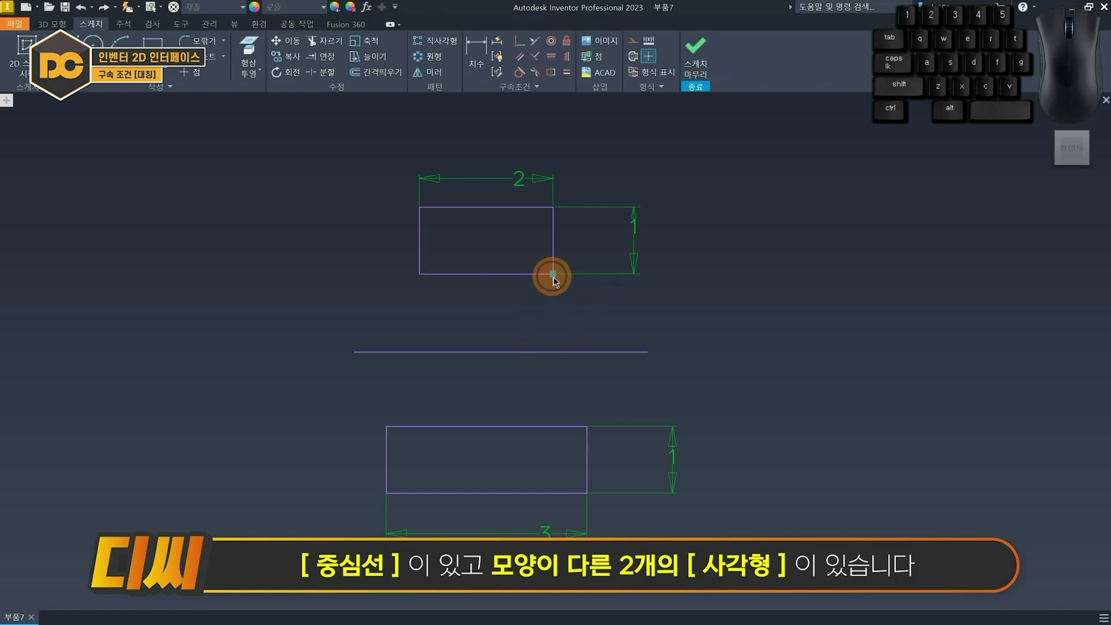
Make the upper rectangle's bottom edge and the lower rectangle's top edge symmetric (대칭) about the centre line, and test by moving the upper rectangle
drag(553, 277, 581, 394)
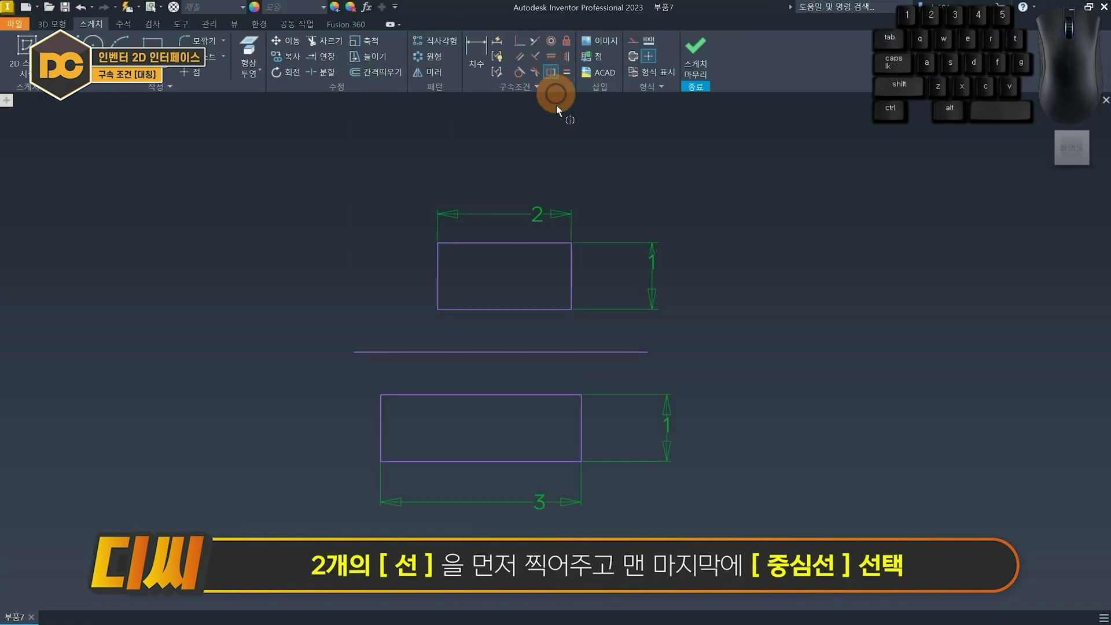
click(537, 310)
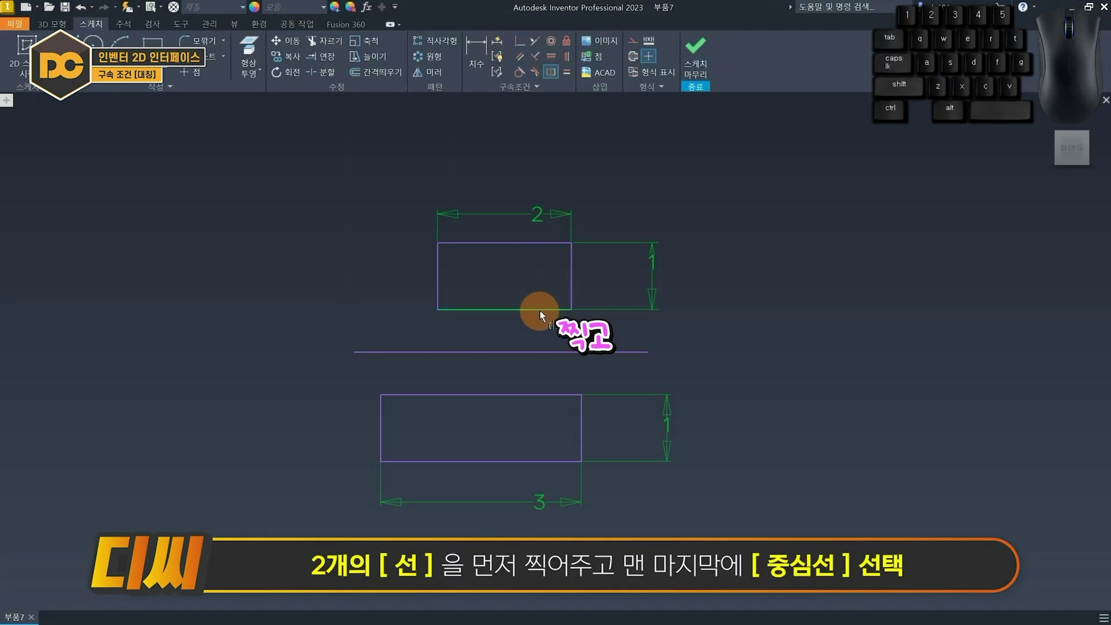
click(522, 393)
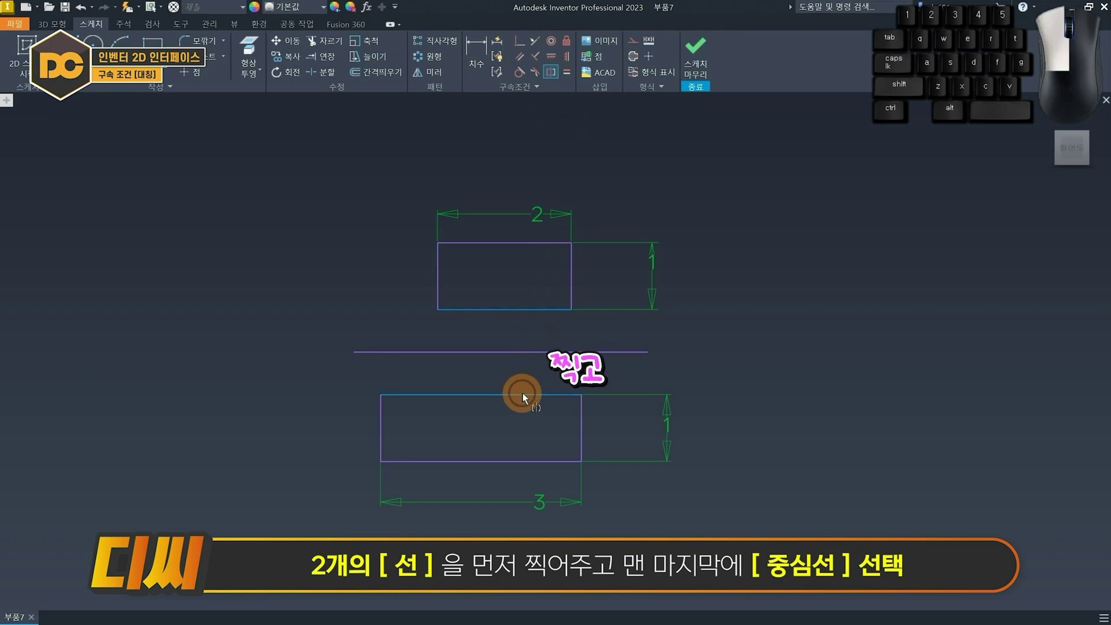
click(522, 352)
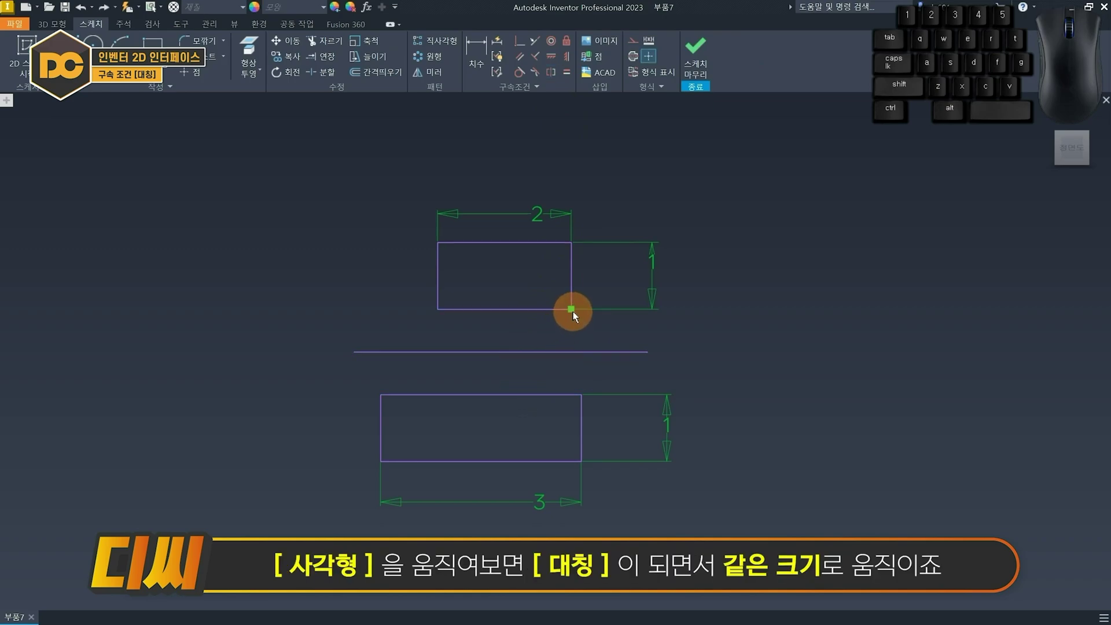
mouse_move(572, 312)
mouse_down()
mouse_move(556, 272)
mouse_move(553, 303)
mouse_up()
Dimension the distance between the centre line and the upper rectangle's bottom edge as 2 mm
key(d)
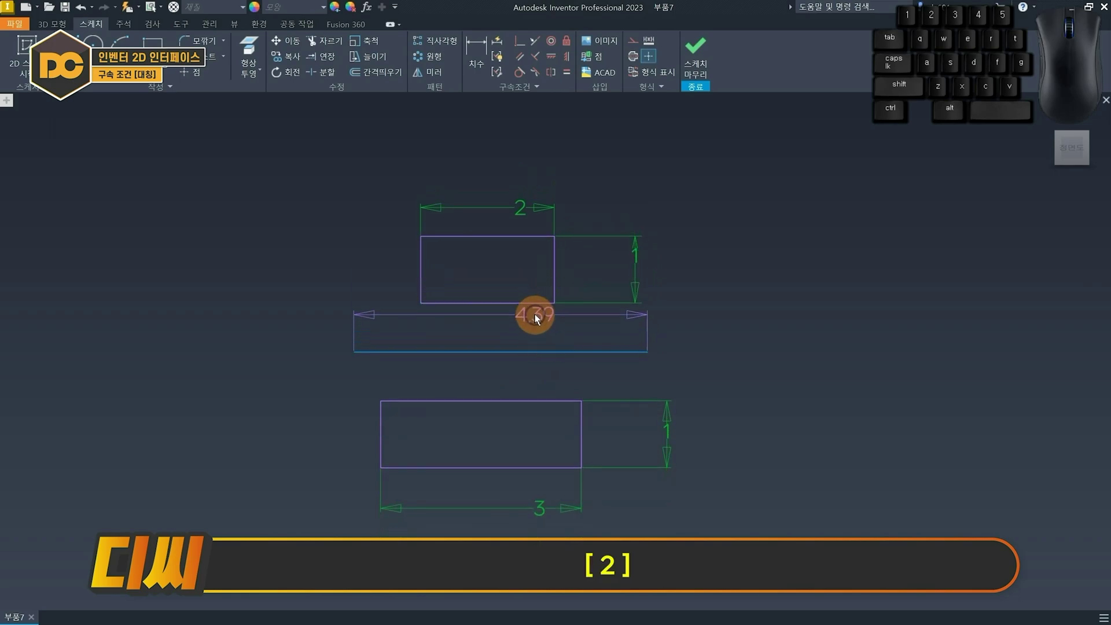
click(533, 303)
click(707, 321)
text(2)
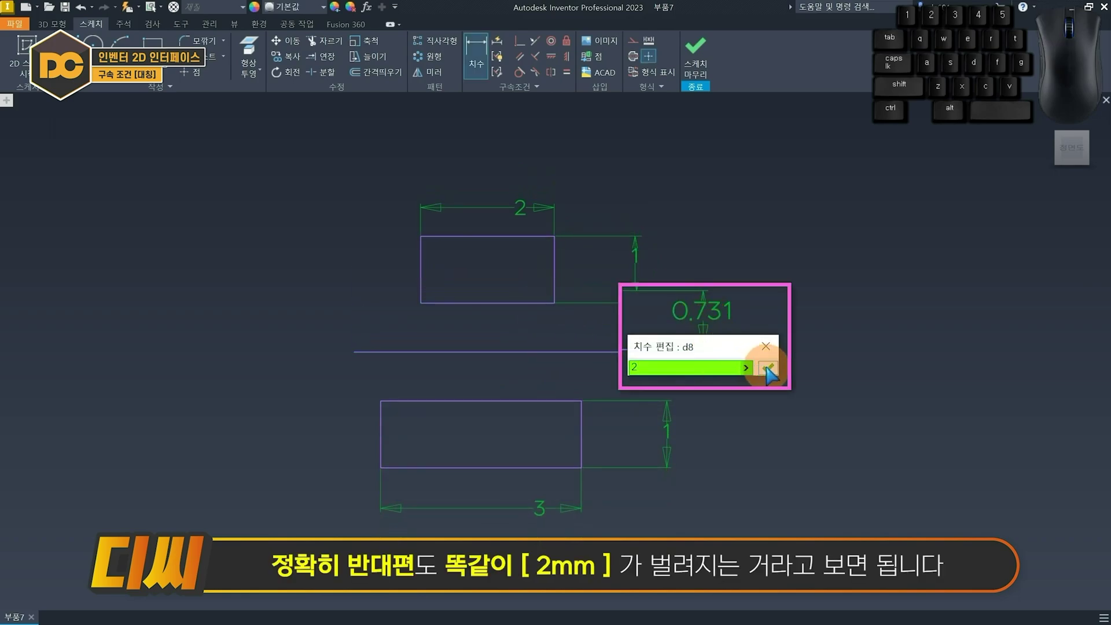
click(768, 368)
scroll(695, 330, up, 3)
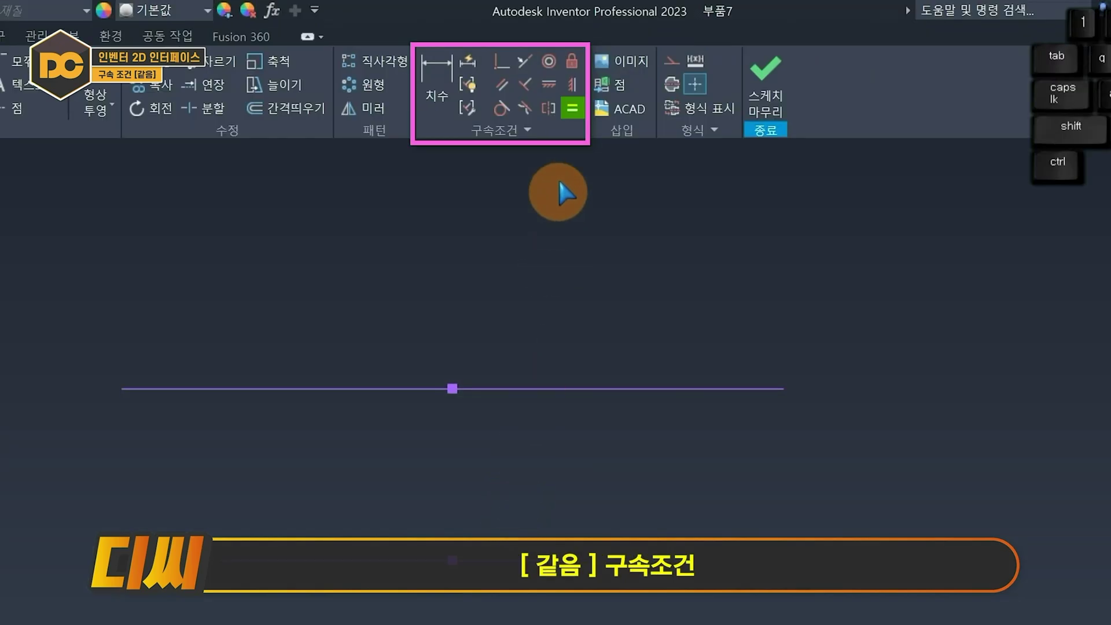
Apply the equal constraint (같음) to the two horizontal lines and test it by stretching one of them
click(572, 107)
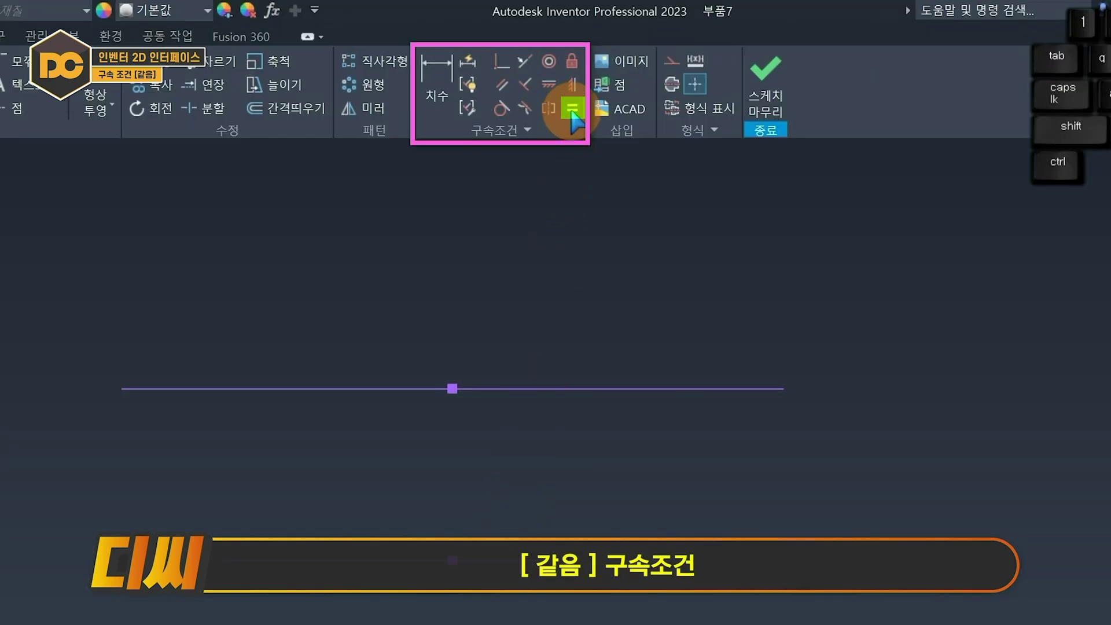
click(522, 388)
click(533, 373)
key(Escape)
drag(641, 259, 703, 256)
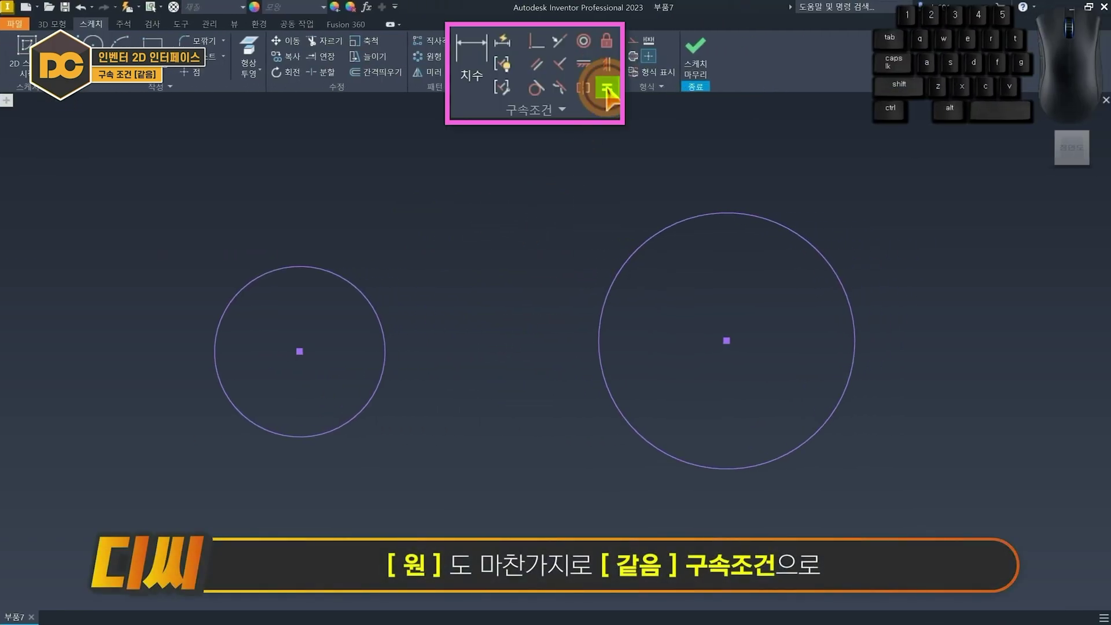
Apply the equal constraint to the two circles and to all seven circles selected together, resizing one of the seven to test it
click(344, 274)
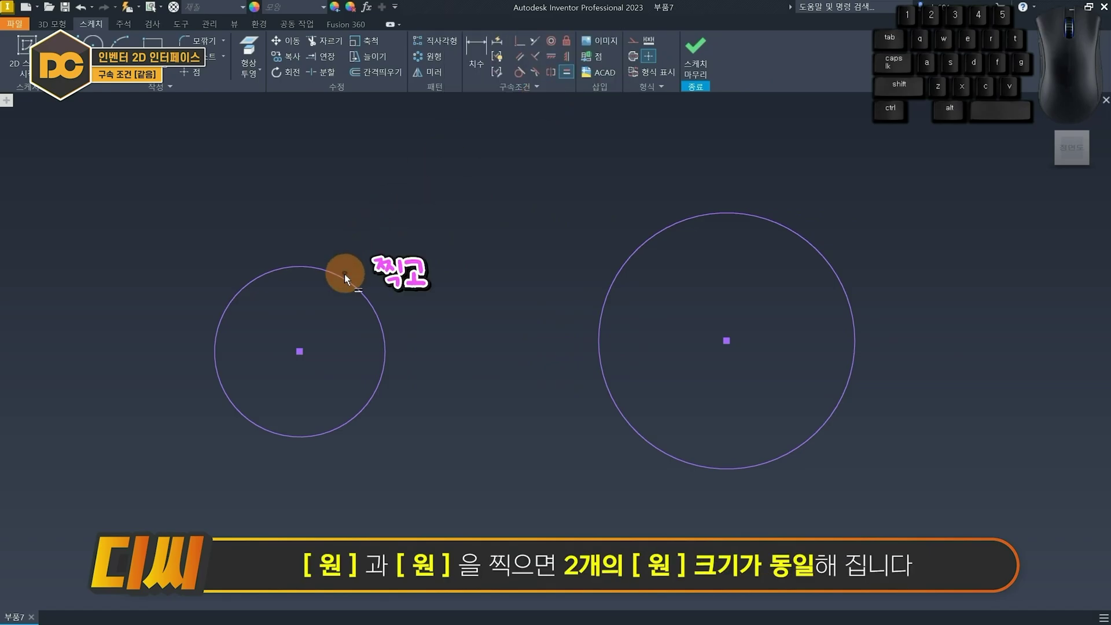
click(623, 274)
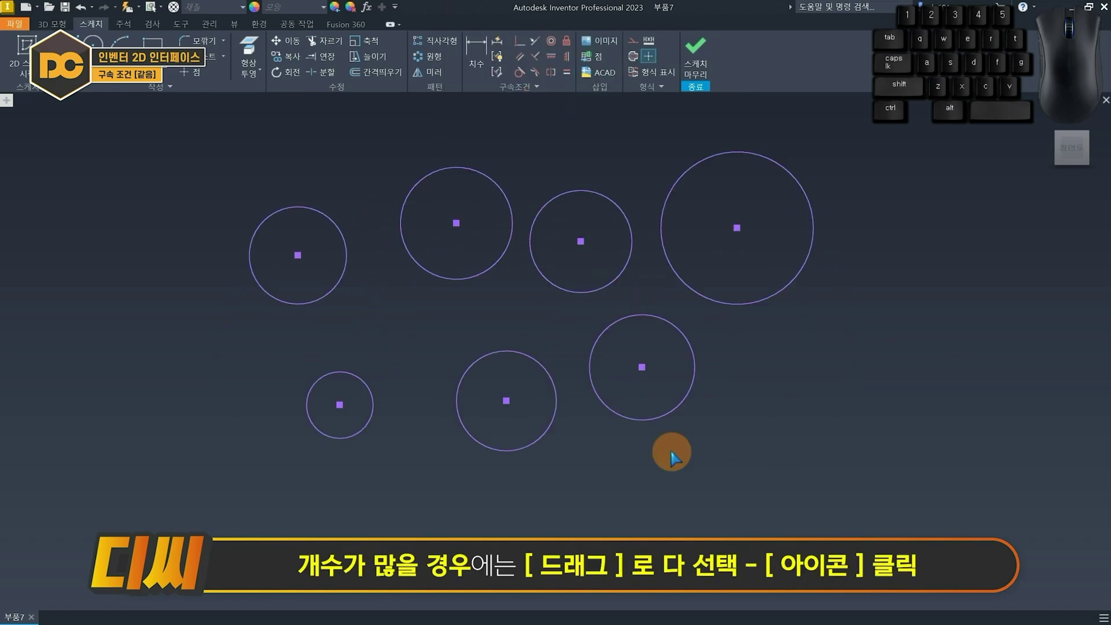
drag(913, 524, 246, 171)
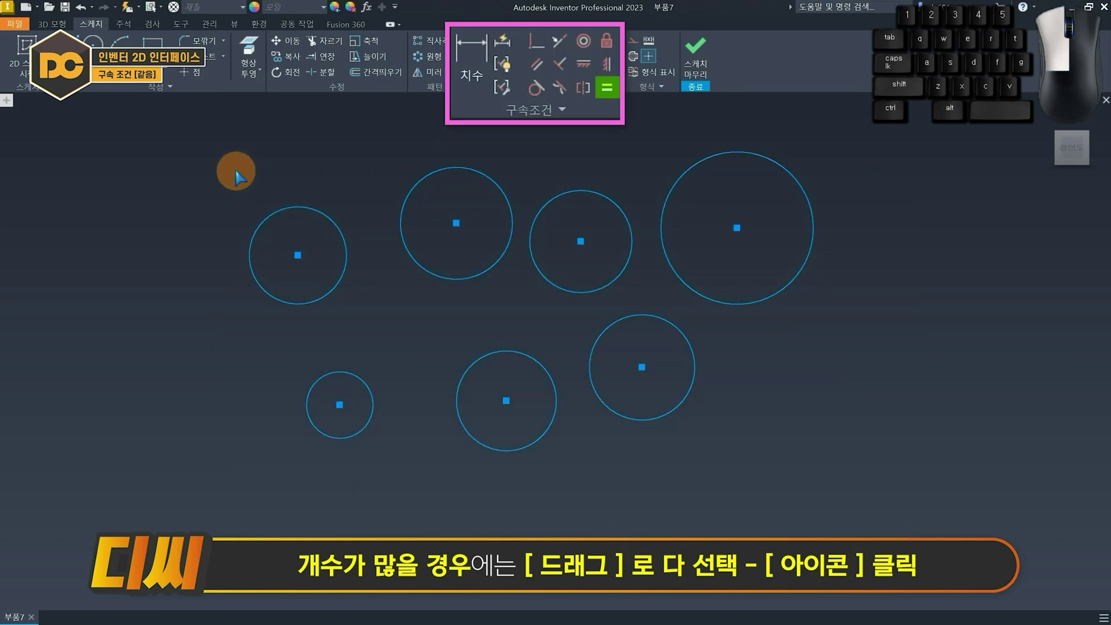
click(567, 72)
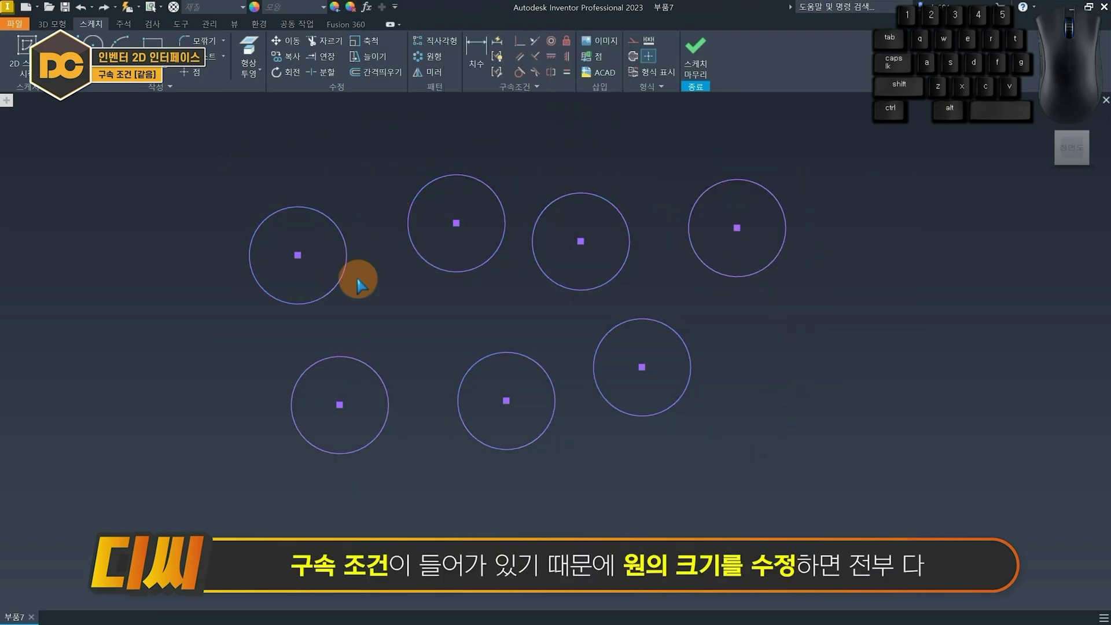
mouse_move(345, 276)
mouse_down()
mouse_move(357, 282)
mouse_move(341, 271)
mouse_up()
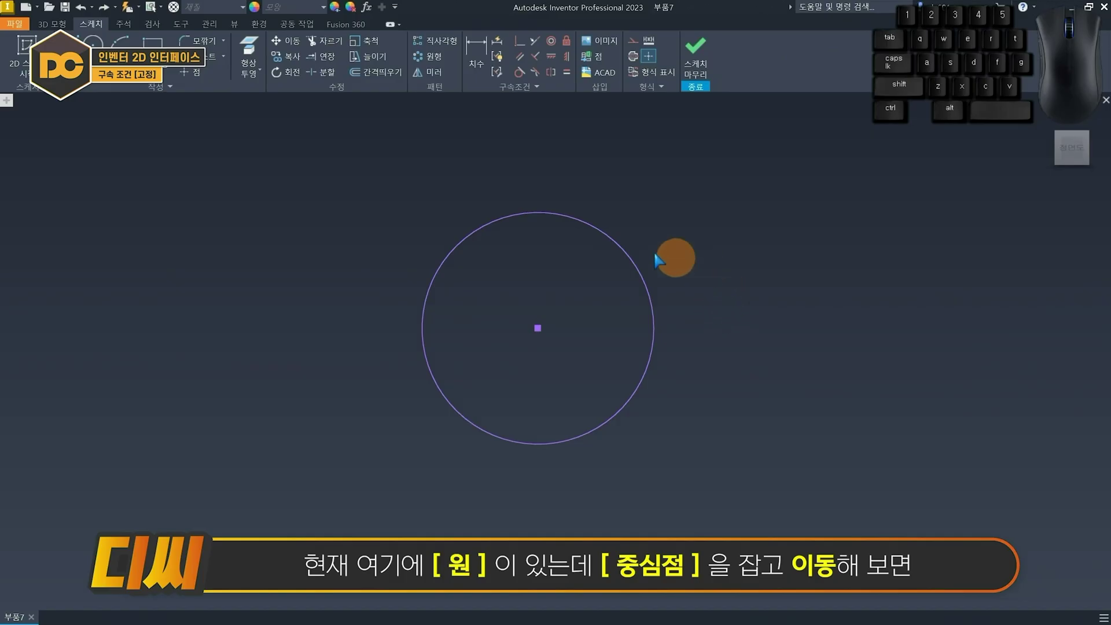
Move the circle by its centre point, then apply the fix constraint (고정) to the centre and try to move it again
drag(536, 329, 387, 286)
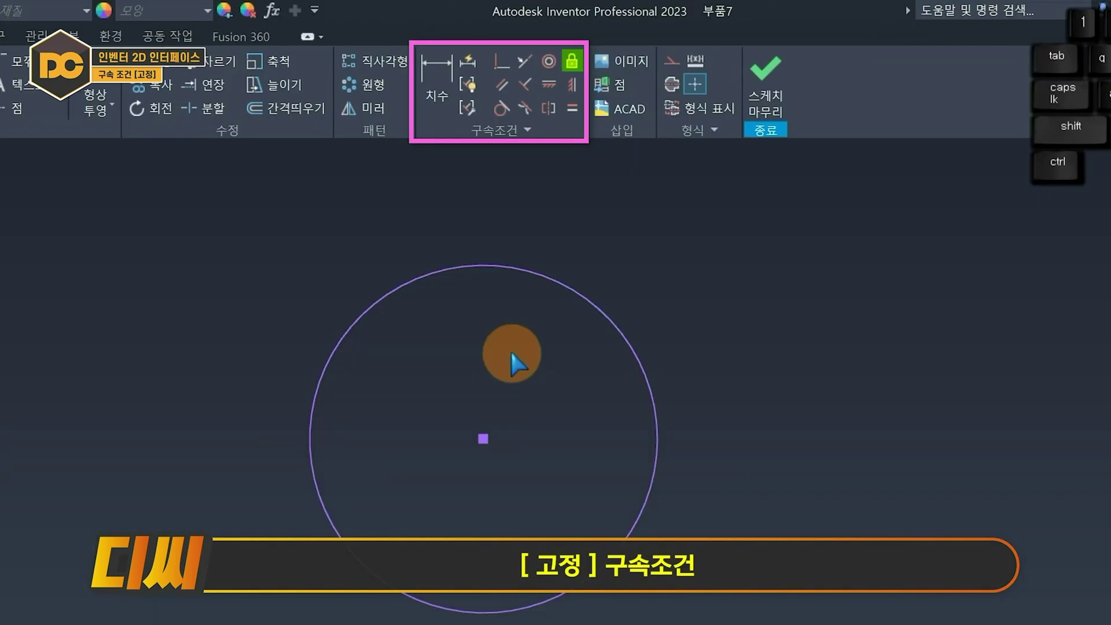
click(484, 439)
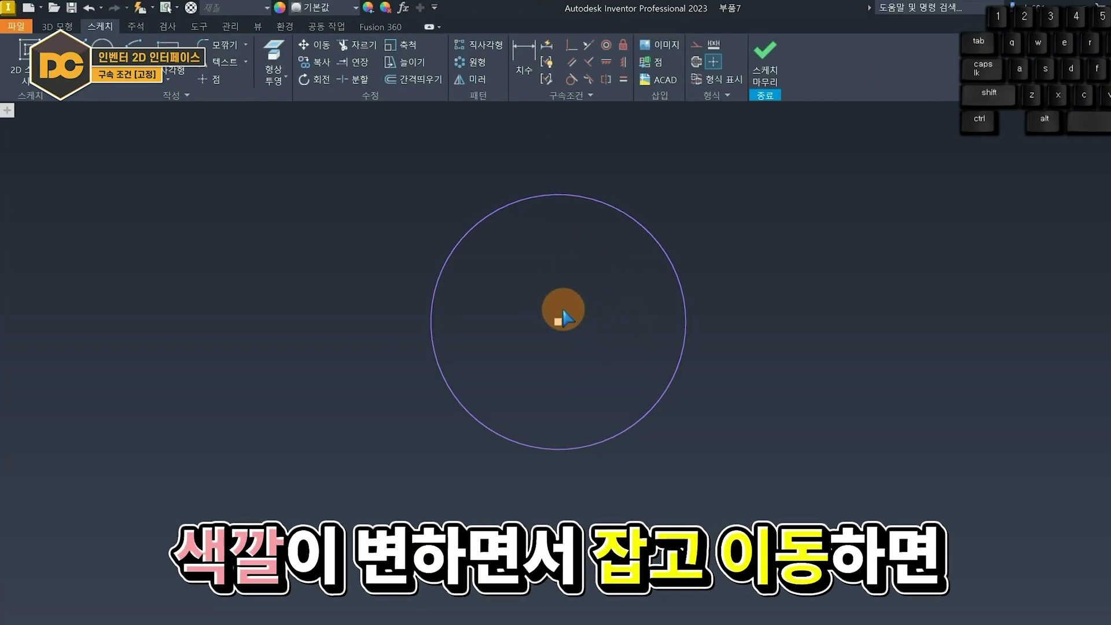
drag(560, 315, 770, 368)
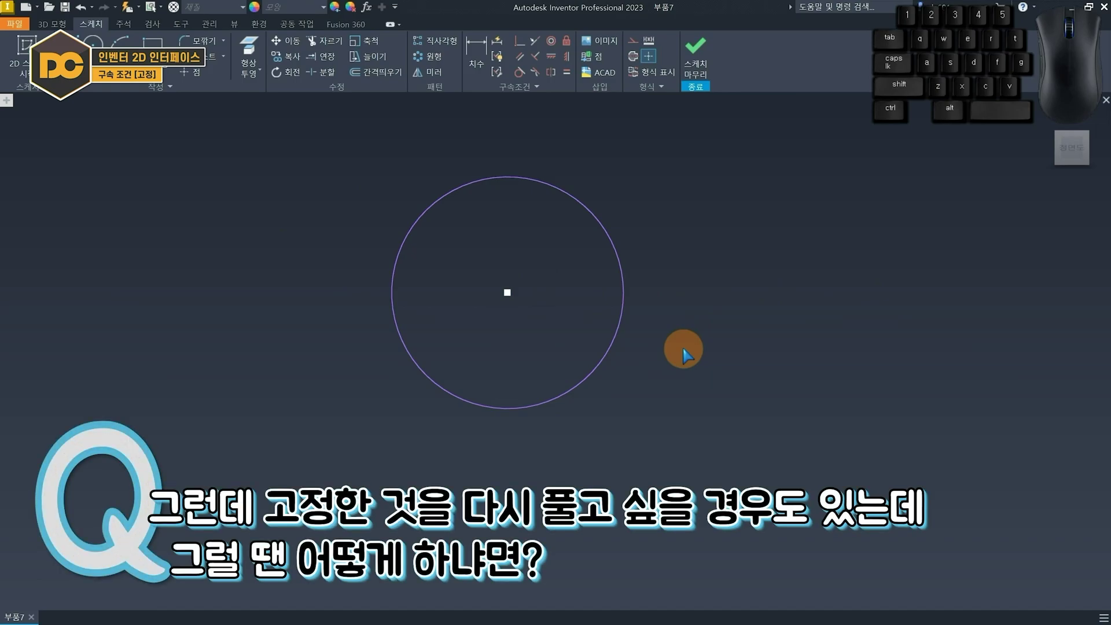
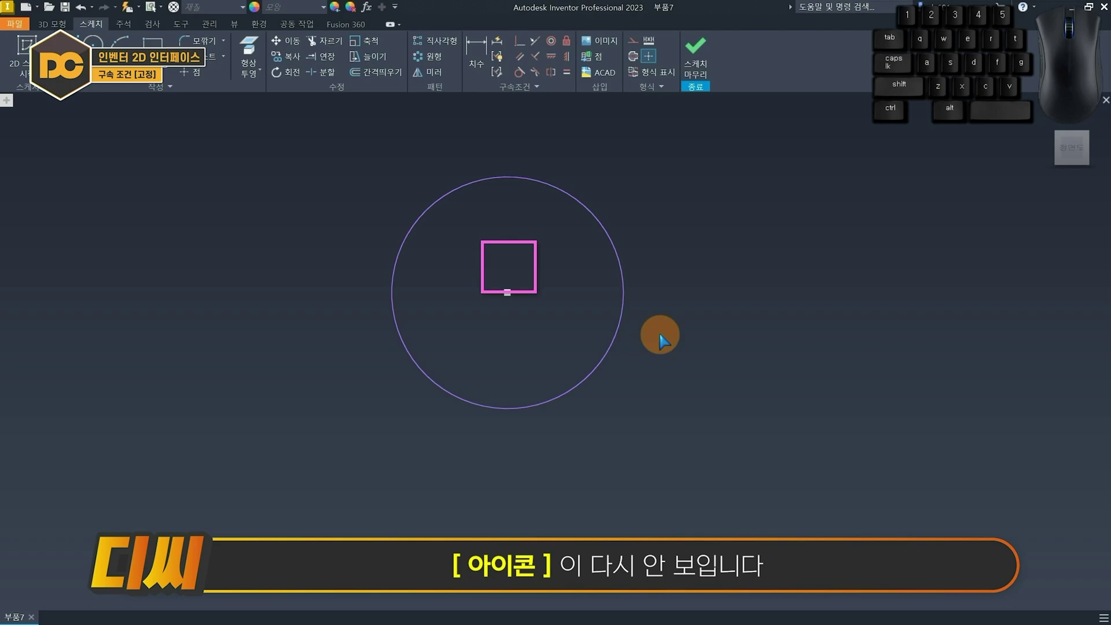
Show the sketch constraints, delete the fix constraint on the circle's centre and move the circle by its centre point
key(F8)
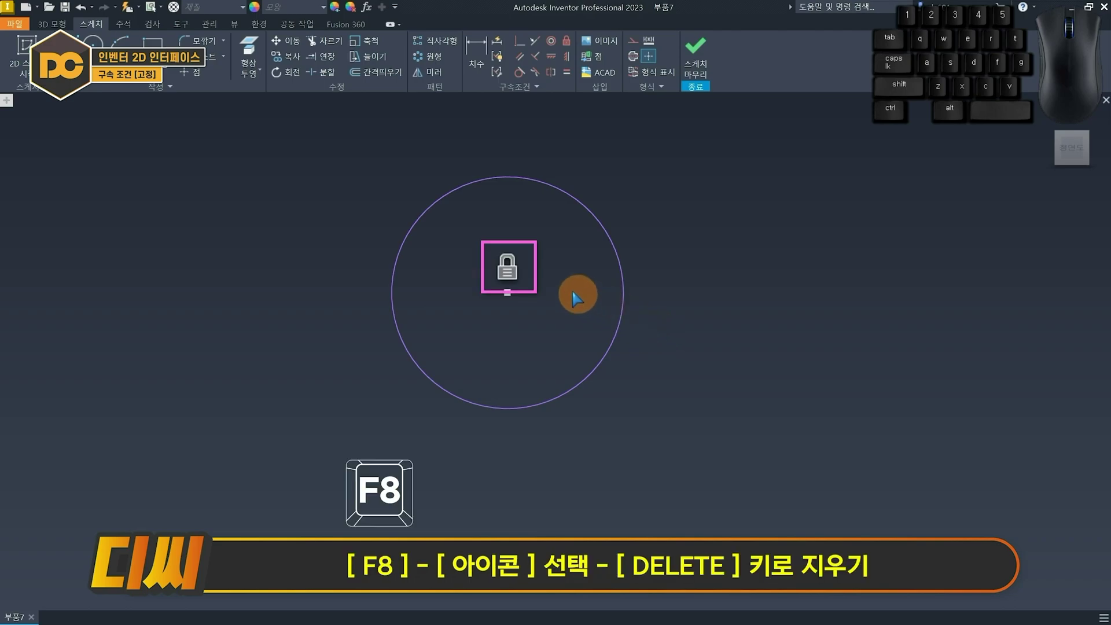
click(513, 271)
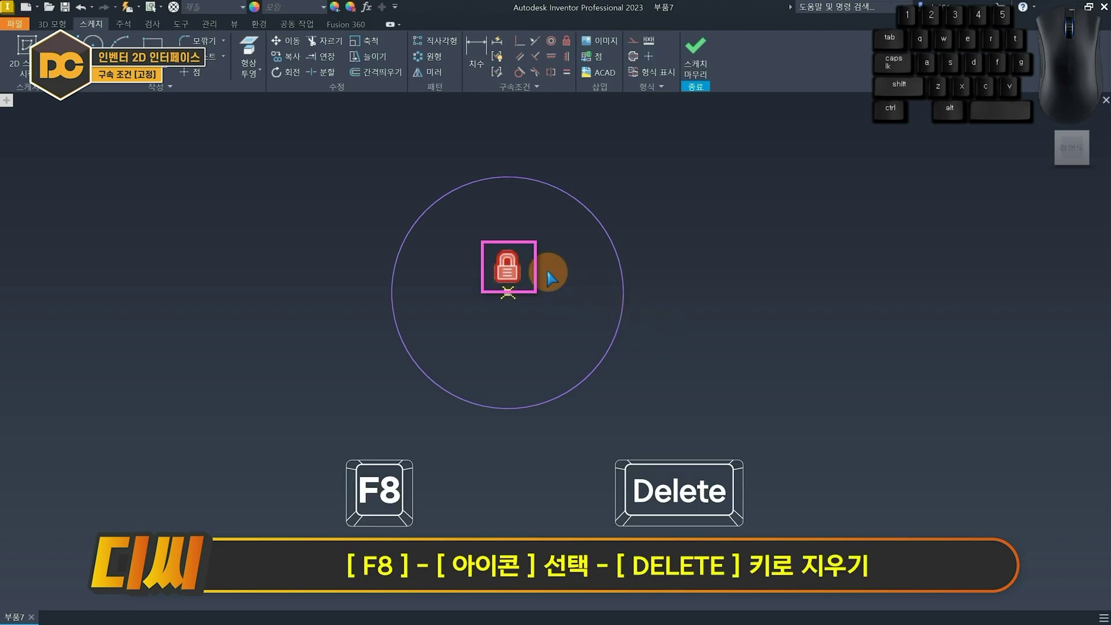
key(Delete)
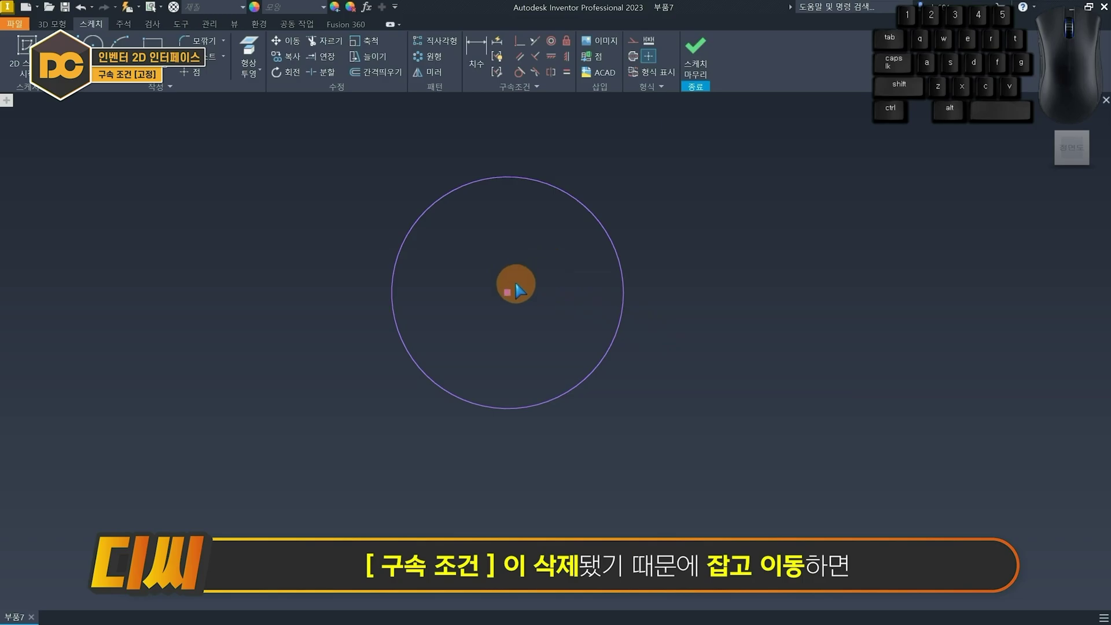
drag(509, 292, 587, 286)
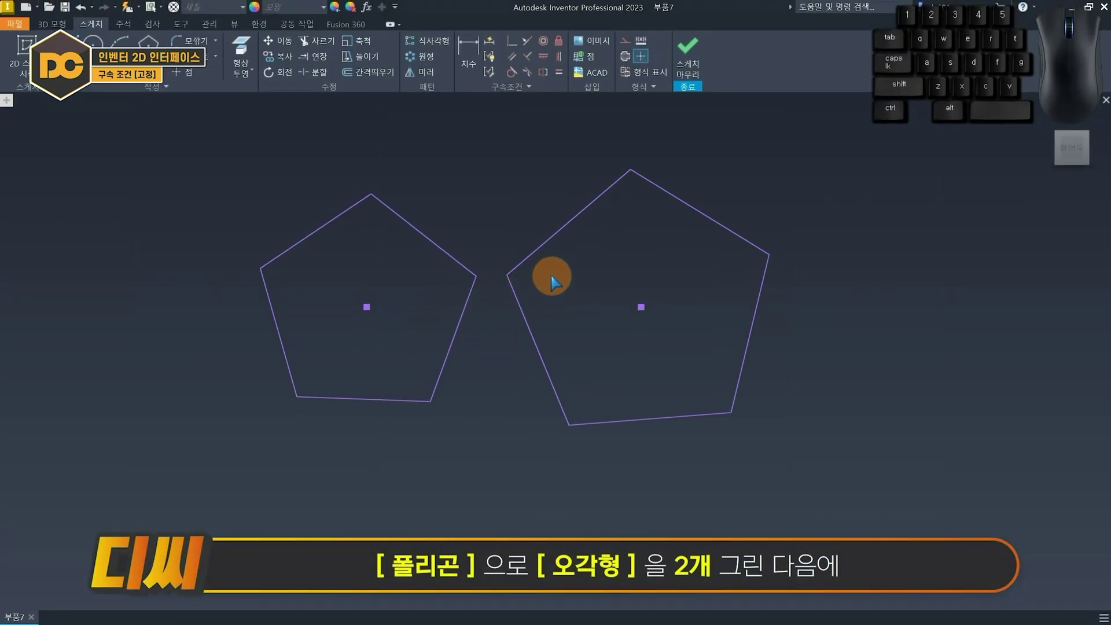
Apply the horizontal constraint (수평) to the bottom edges of both pentagons
click(648, 419)
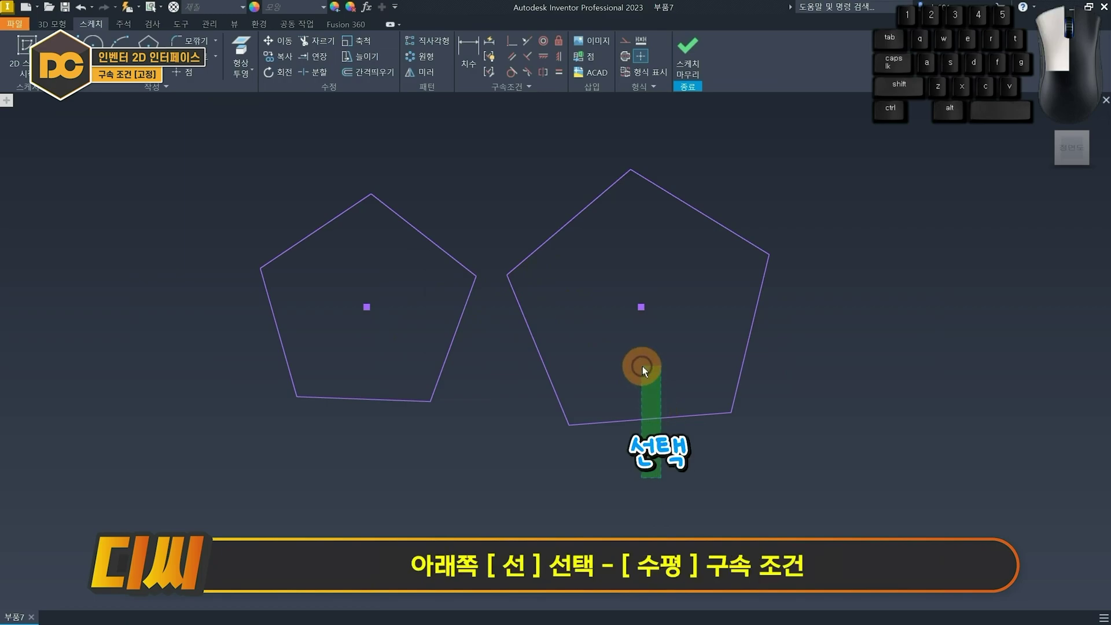
shift+click(359, 399)
click(543, 57)
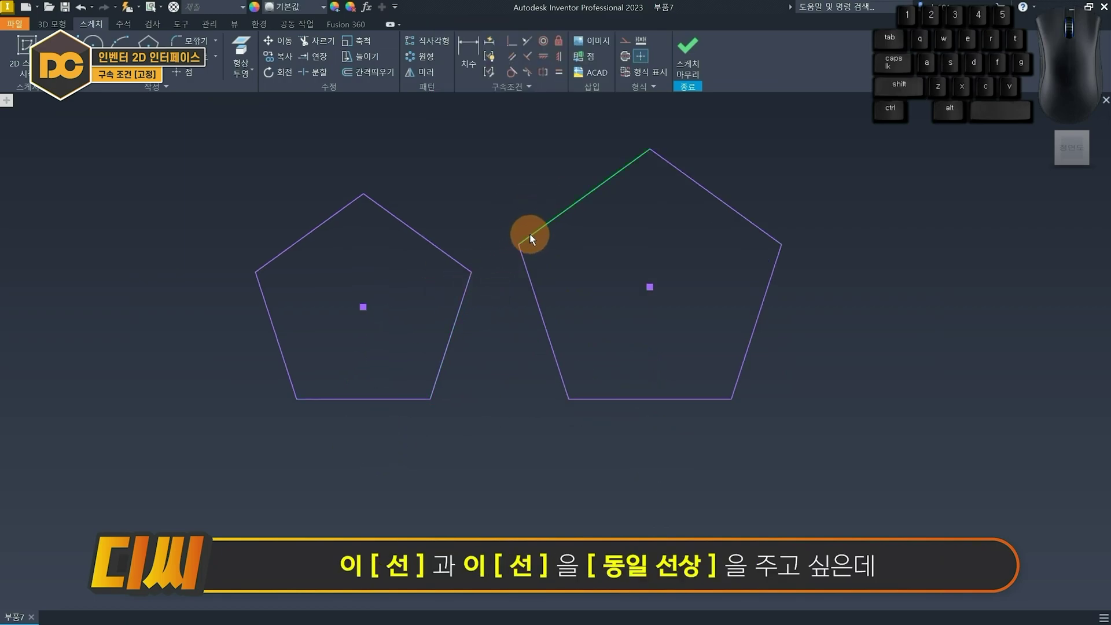
Try to make the larger pentagon's upper-left edge collinear (동일선상) with the smaller pentagon's lower-right edge
click(527, 41)
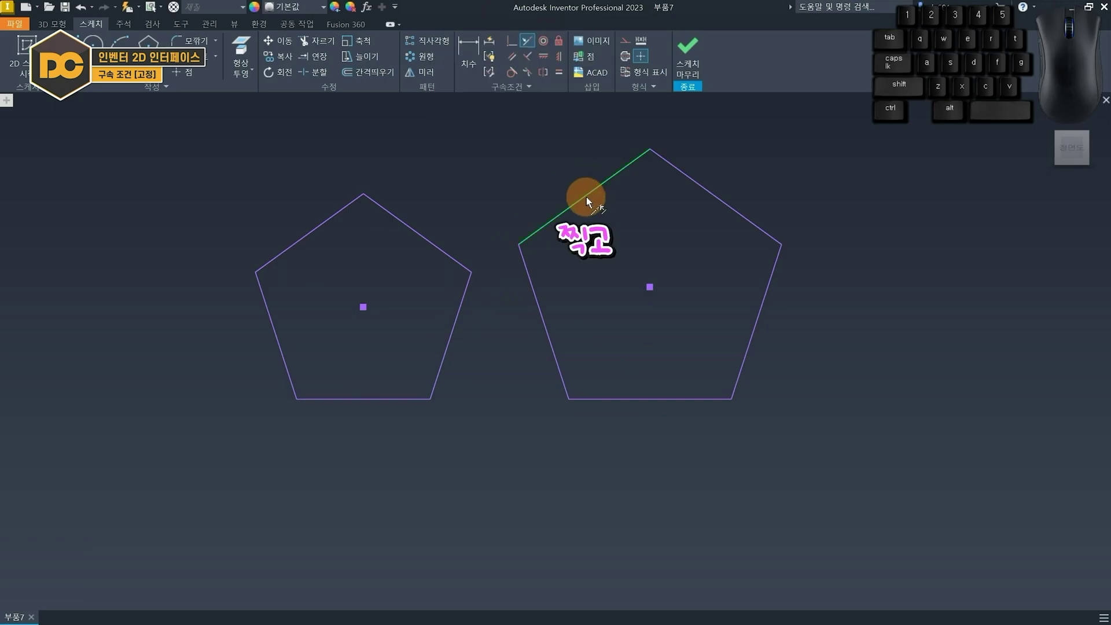
click(586, 197)
click(461, 305)
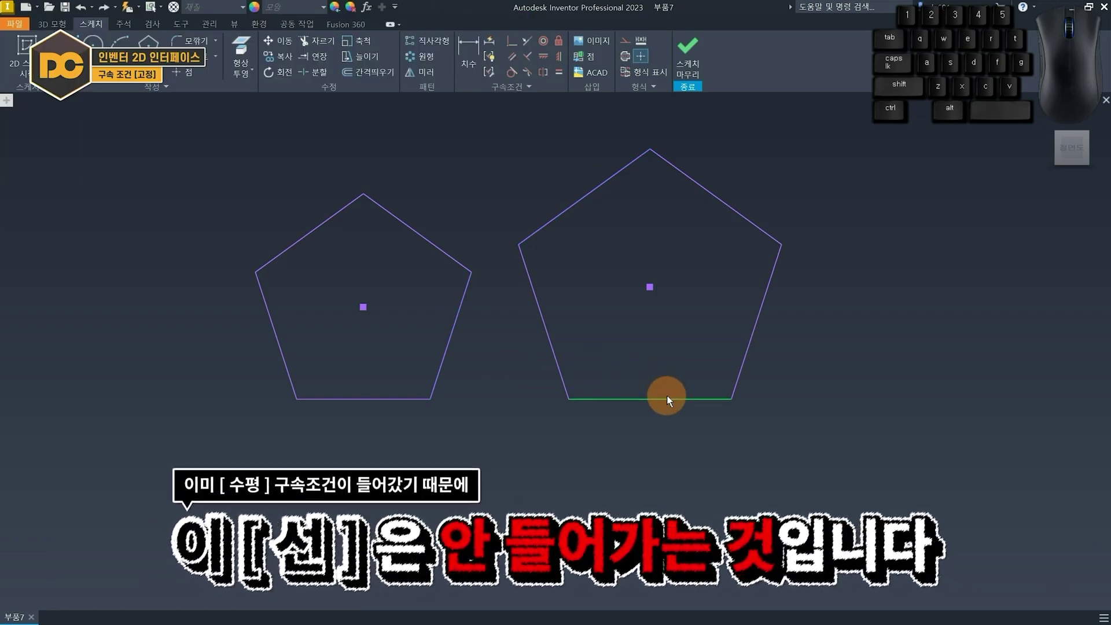
Show the constraints, delete the horizontal constraint on the larger pentagon's bottom edge and hide the constraints again
key(F8)
scroll(707, 380, up, 3)
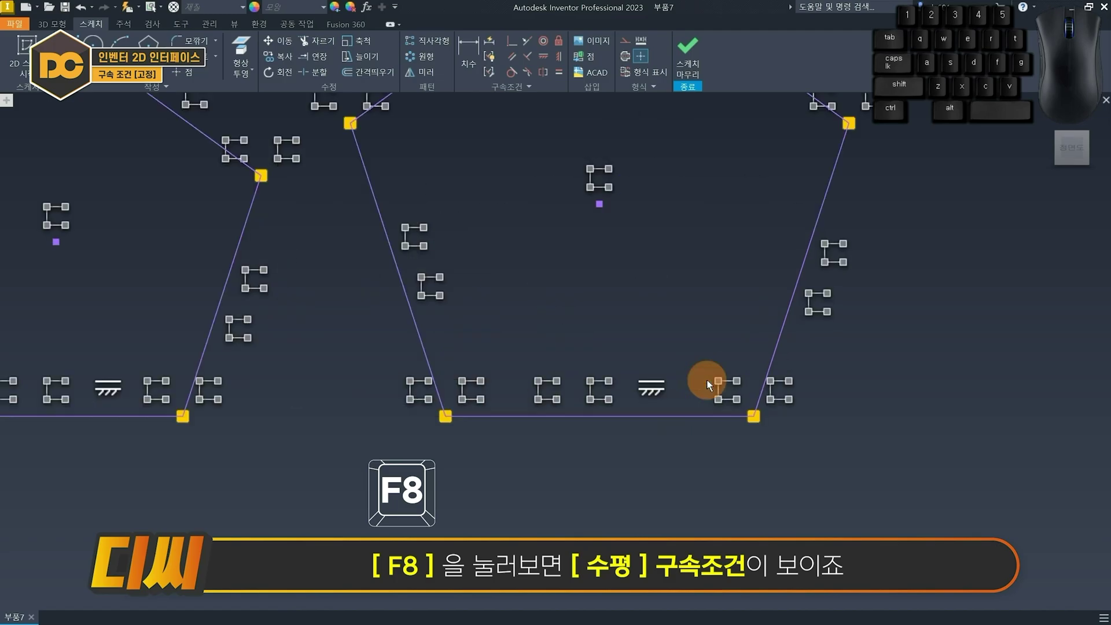
click(653, 389)
key(Delete)
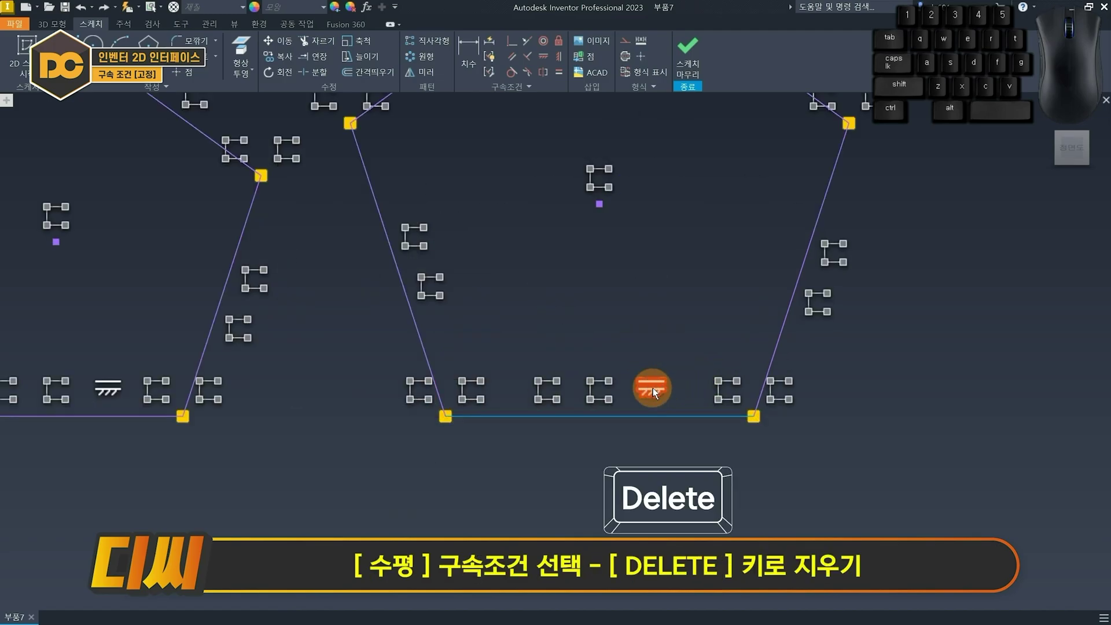
key(F9)
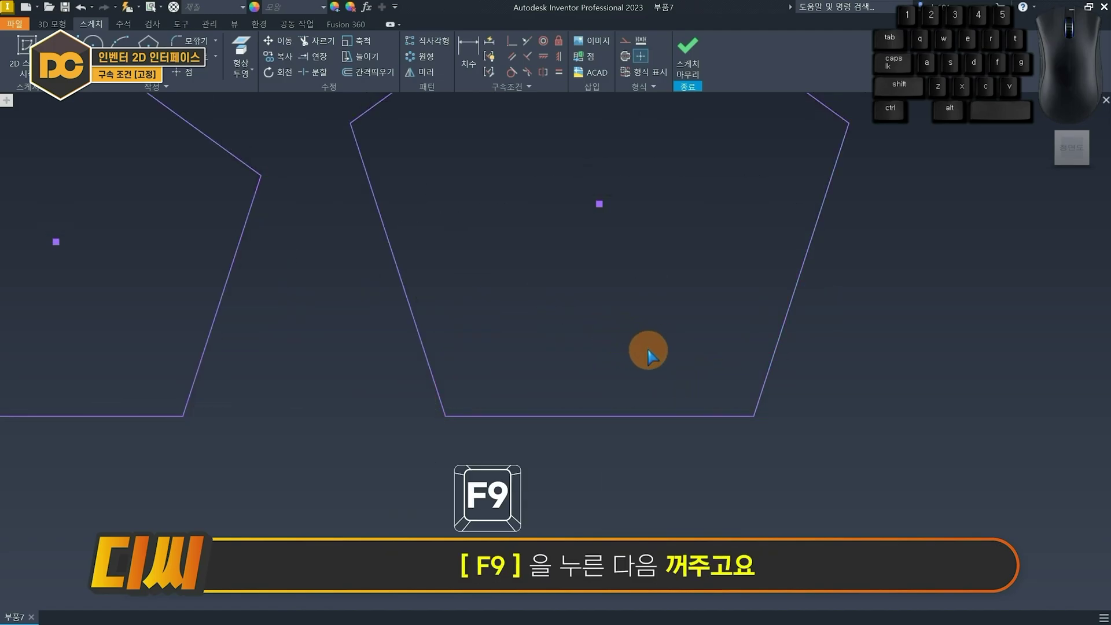
Apply the collinear constraint (동일선상) to the smaller pentagon's lower-right edge and the larger pentagon's upper-left edge
click(527, 41)
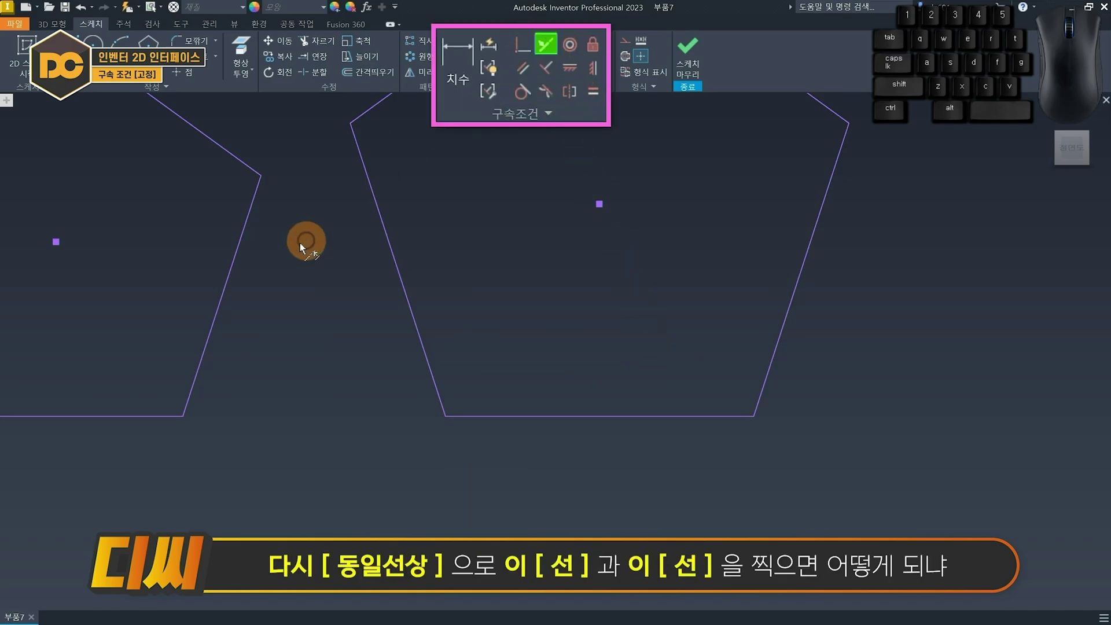
click(241, 234)
middle_drag(304, 270, 479, 387)
scroll(479, 387, down, 1)
click(570, 231)
middle_drag(656, 347, 659, 287)
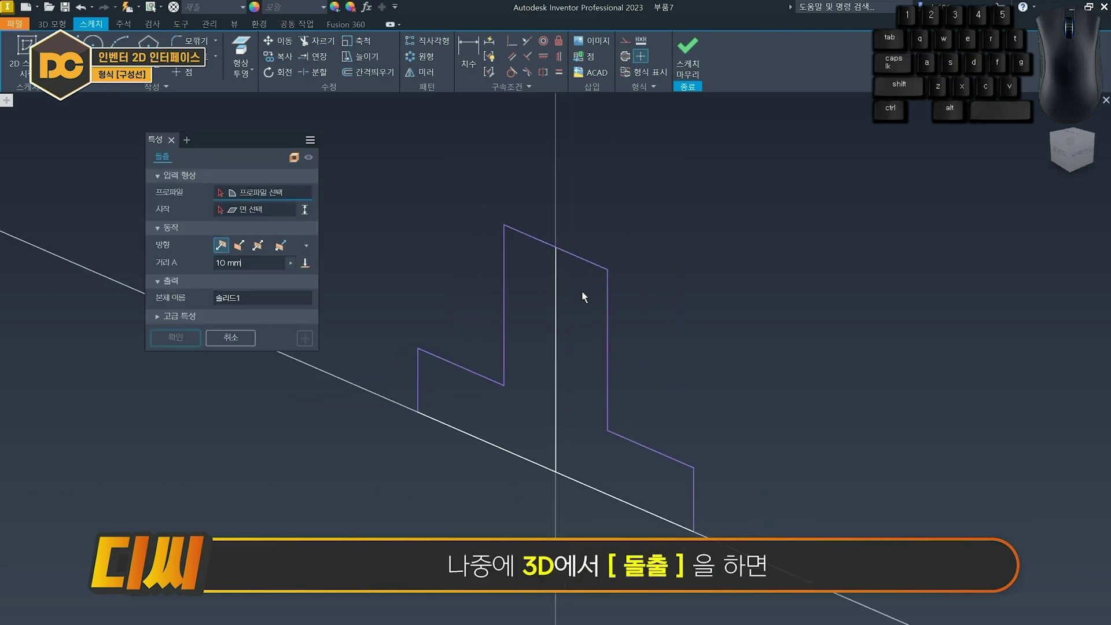
Try extruding the half profile left of the middle line to a distance of about 35.75 mm, then cancel
click(545, 306)
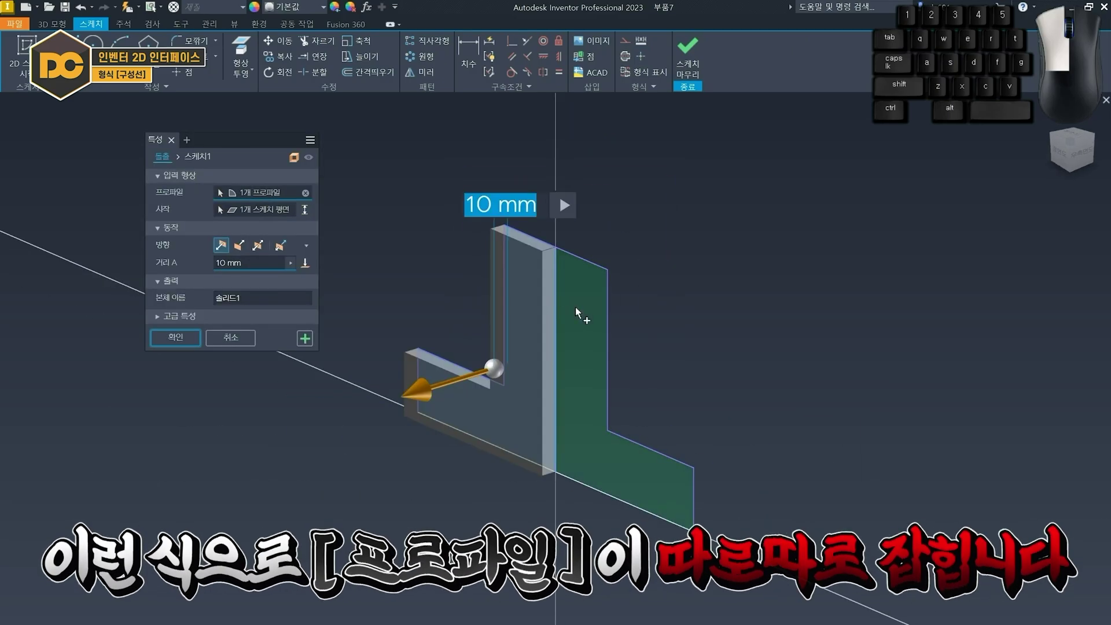
click(575, 308)
drag(424, 395, 385, 398)
click(586, 333)
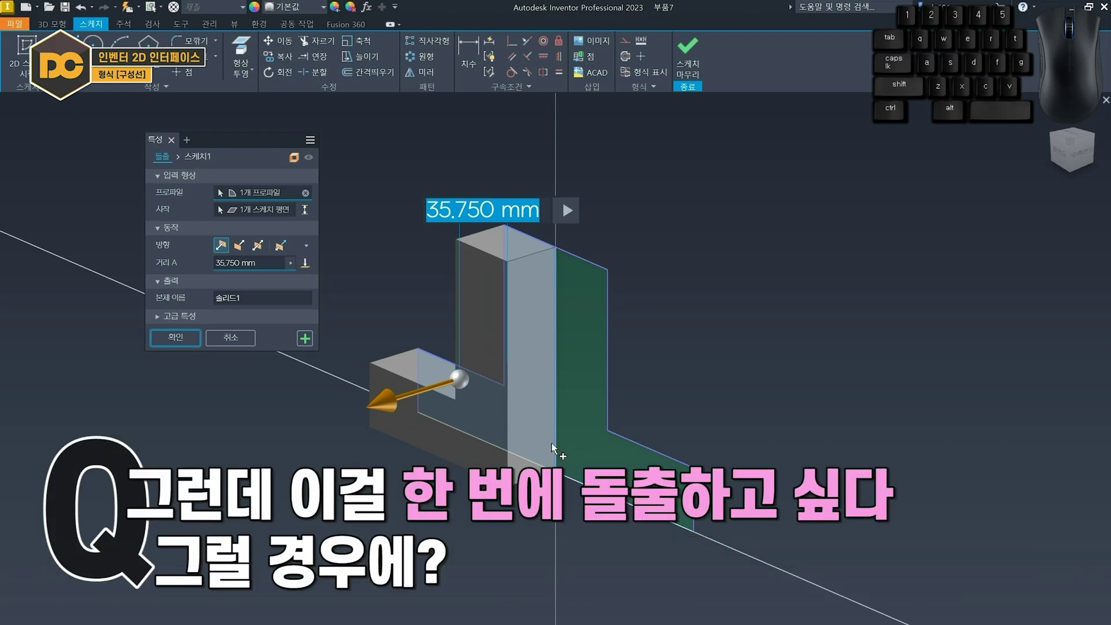
key(Escape)
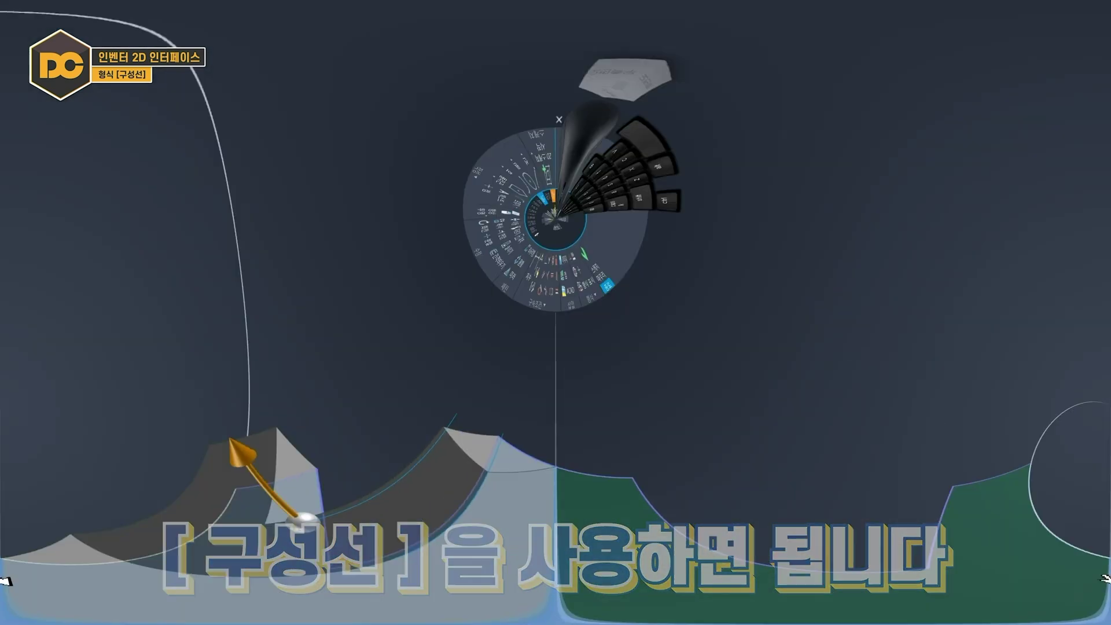
Change the profile's vertical middle line to a construction line (구성선) and back to a normal line
click(547, 221)
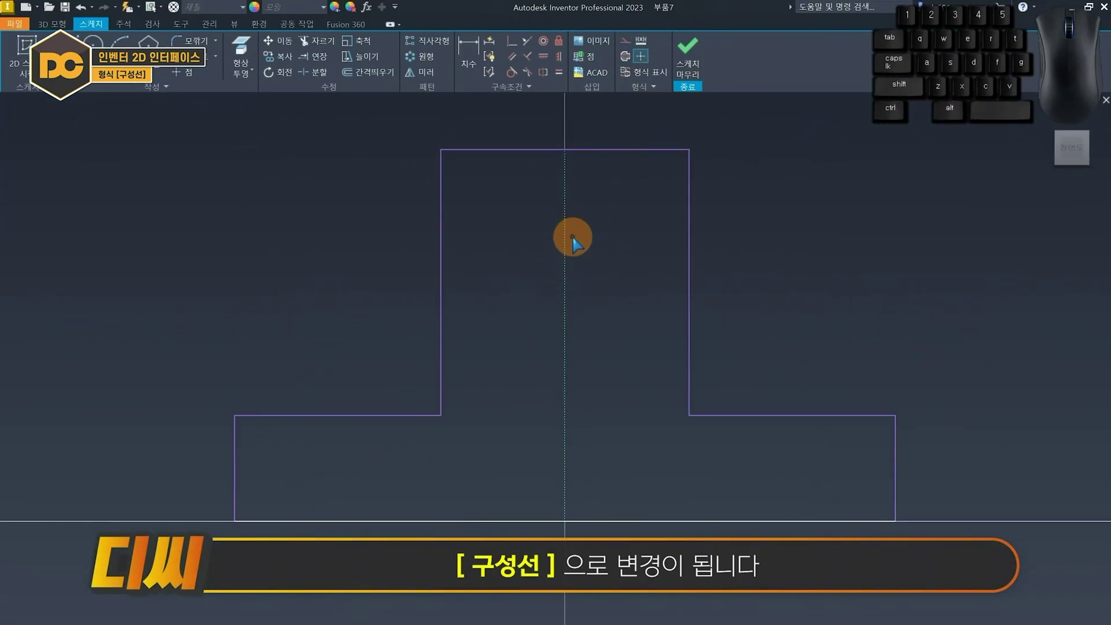
click(563, 253)
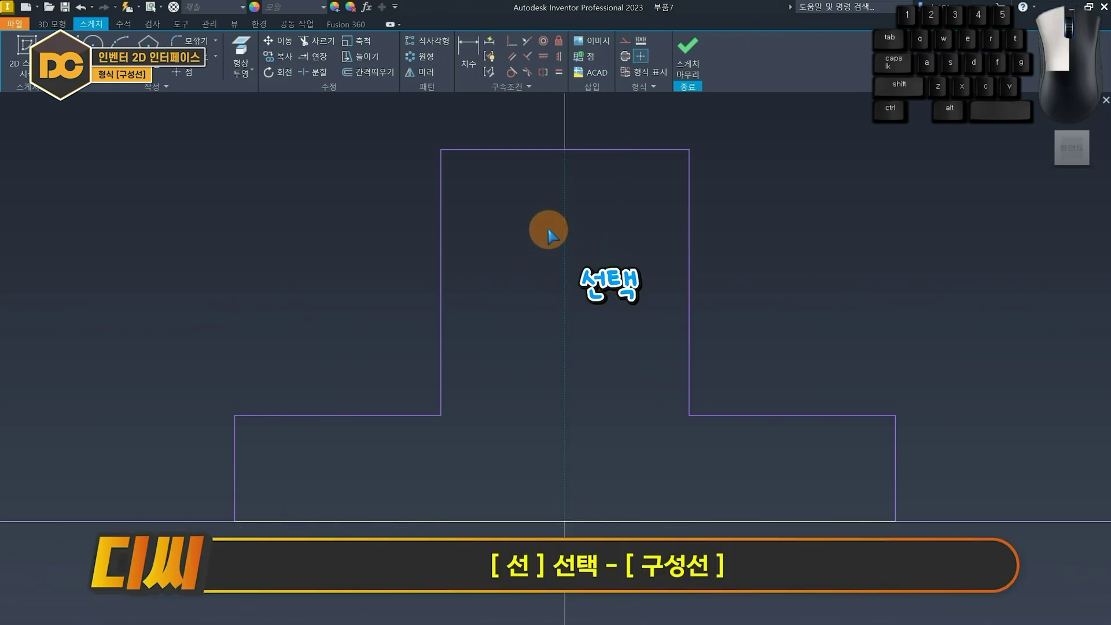
click(624, 45)
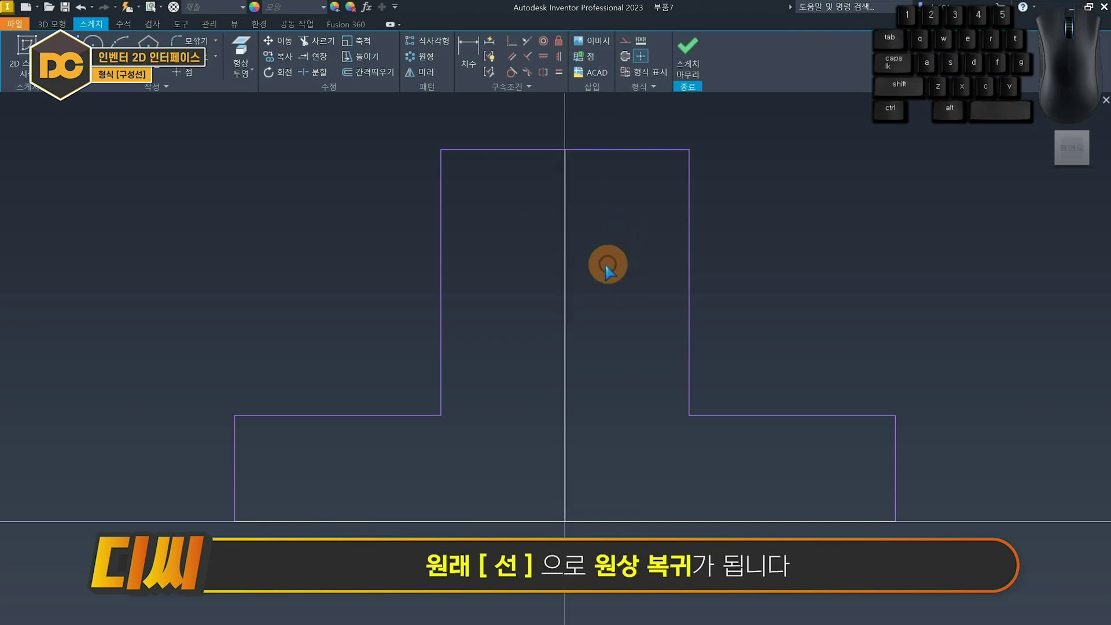
Convert the vertical middle line to a construction line (구성선) and preview extruding the whole stepped profile at once
click(563, 250)
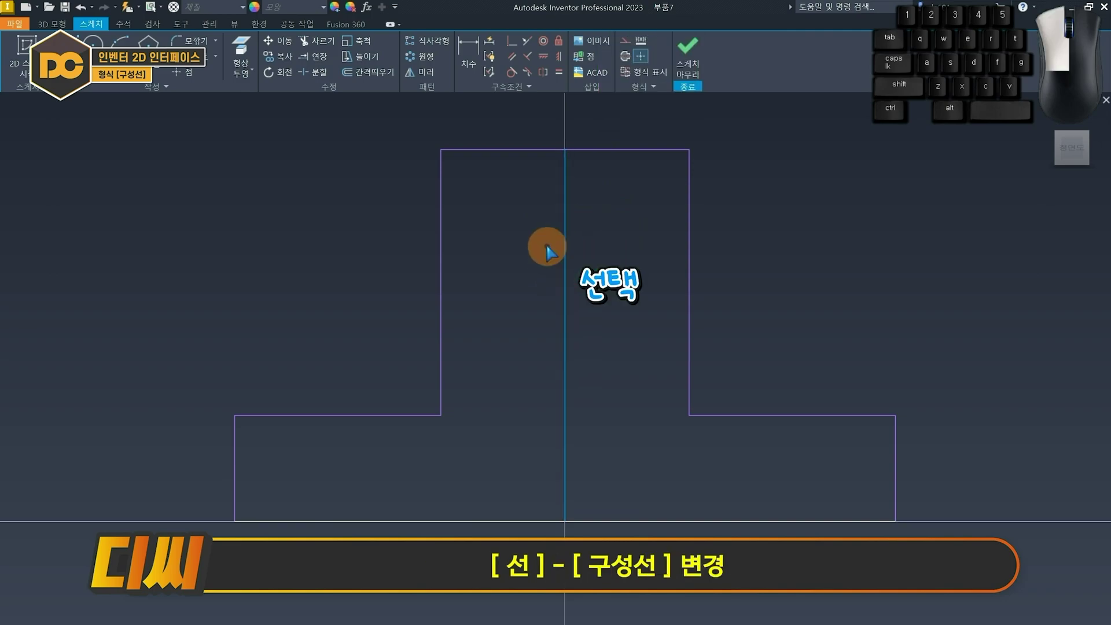
click(623, 45)
click(608, 225)
key(e)
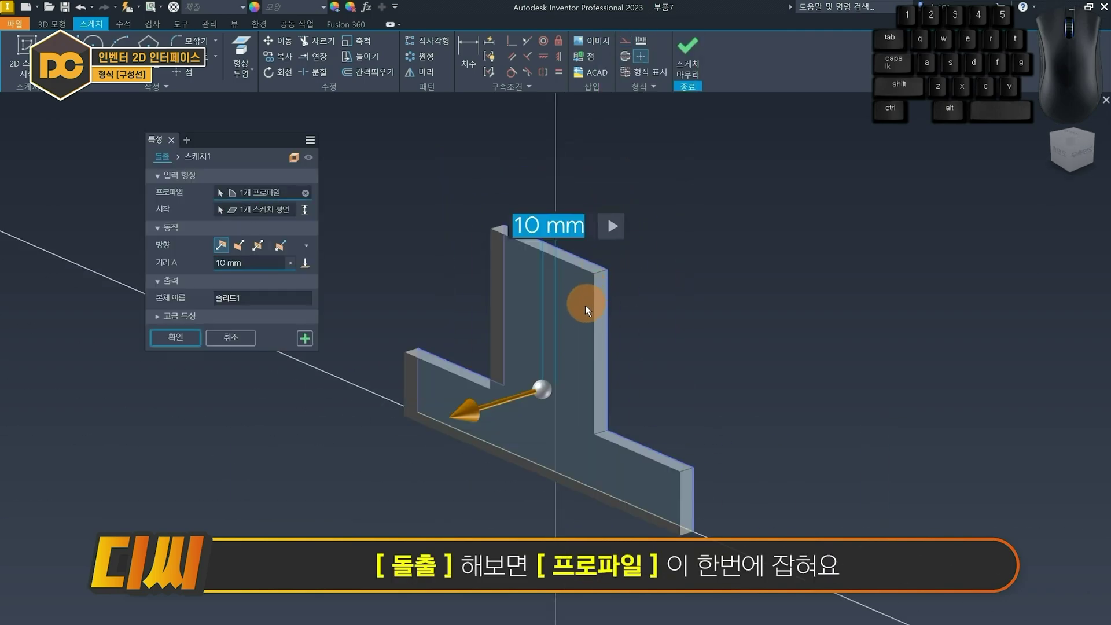
drag(570, 335, 547, 324)
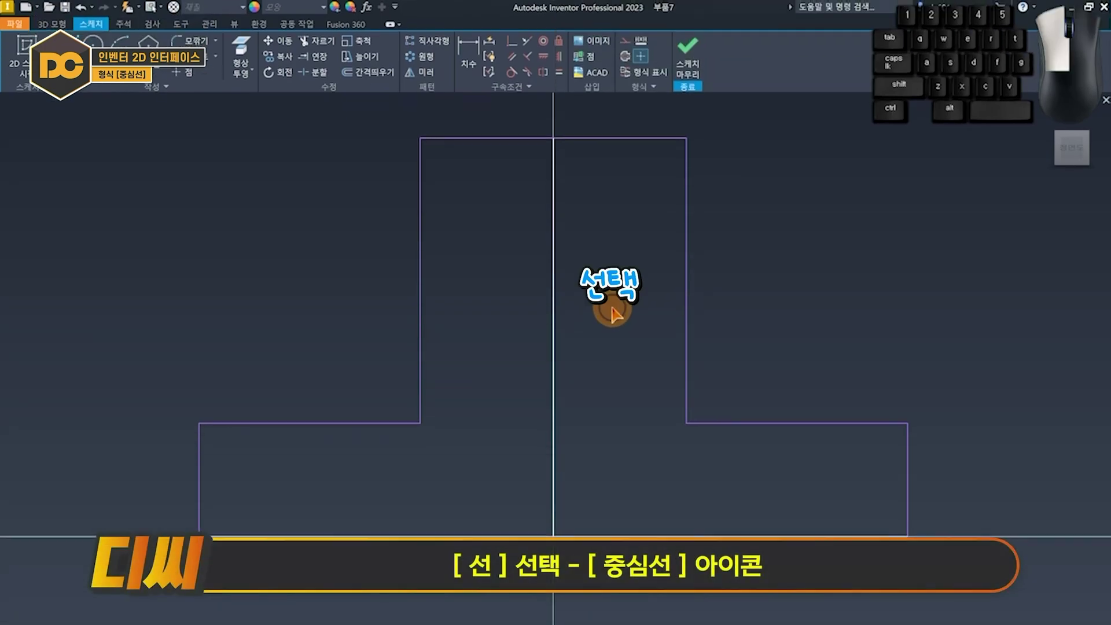
Change the vertical middle line to a centreline (중심선) and back to a normal line
click(641, 56)
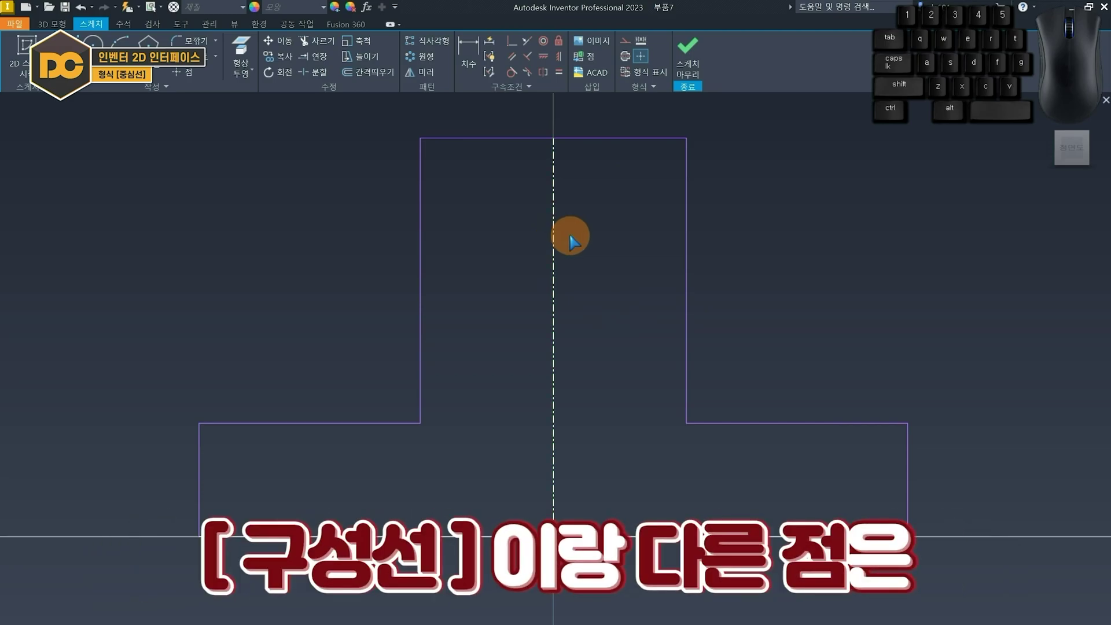
drag(571, 236, 536, 241)
click(625, 57)
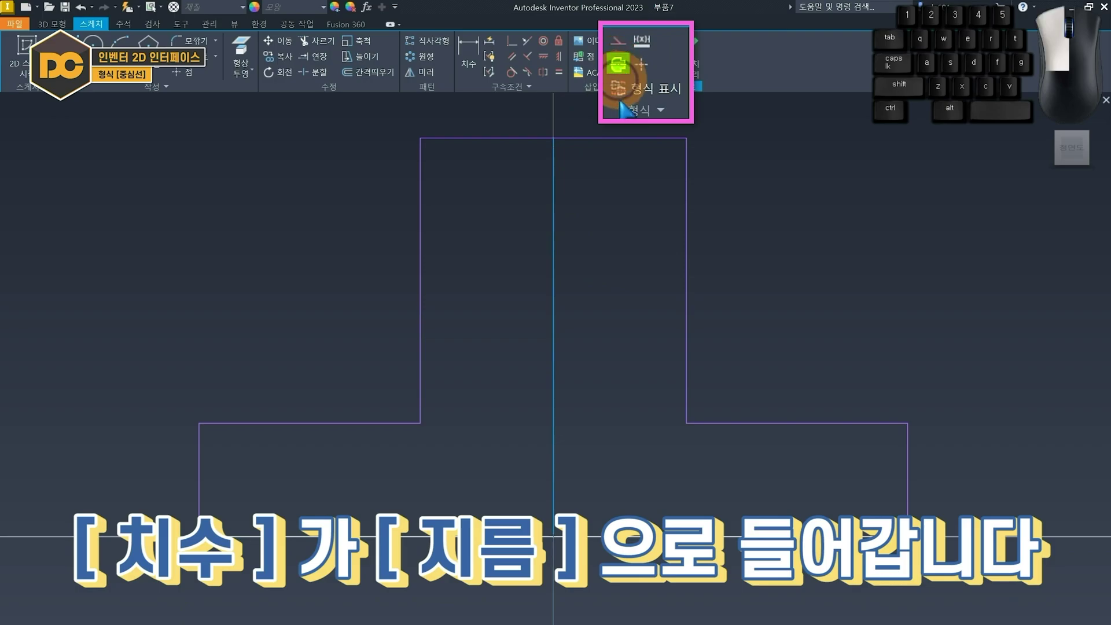
click(621, 218)
Try a distance dimension between the profile's left edge and the normal middle line, then cancel it
scroll(621, 218, down, 2)
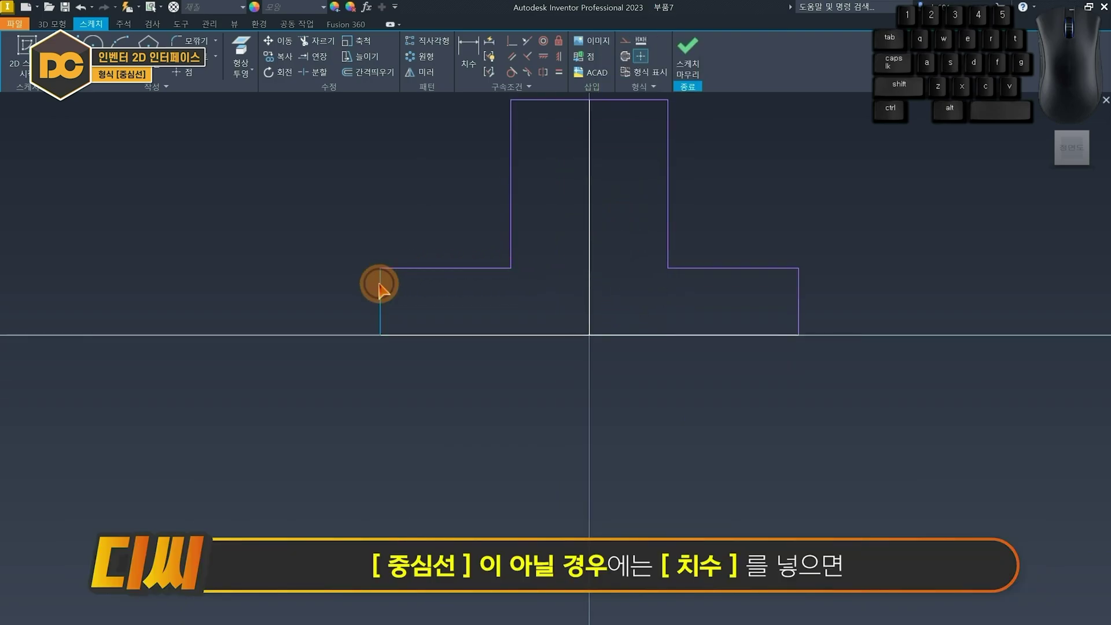
click(589, 290)
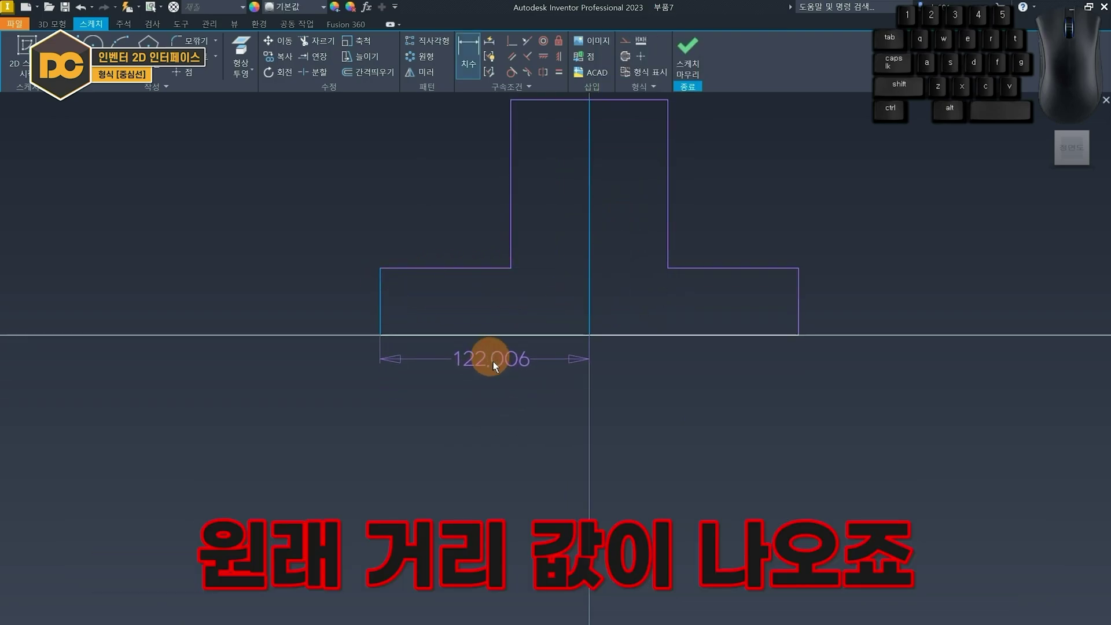
key(Escape)
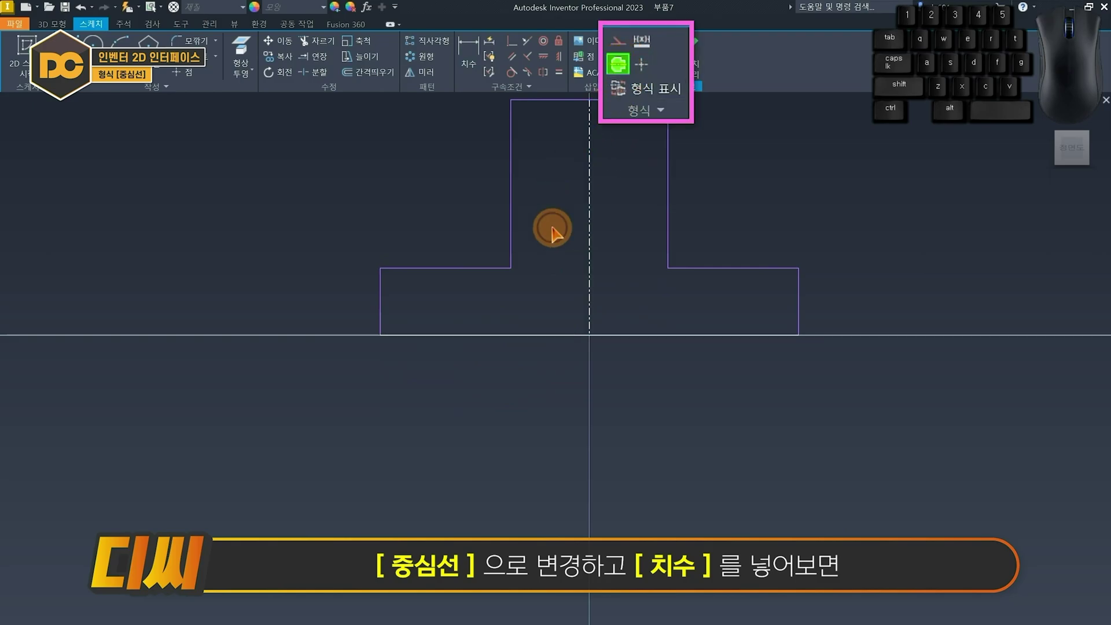
Add a diameter dimension between the profile's left edge and the centreline
key(d)
click(380, 292)
click(589, 290)
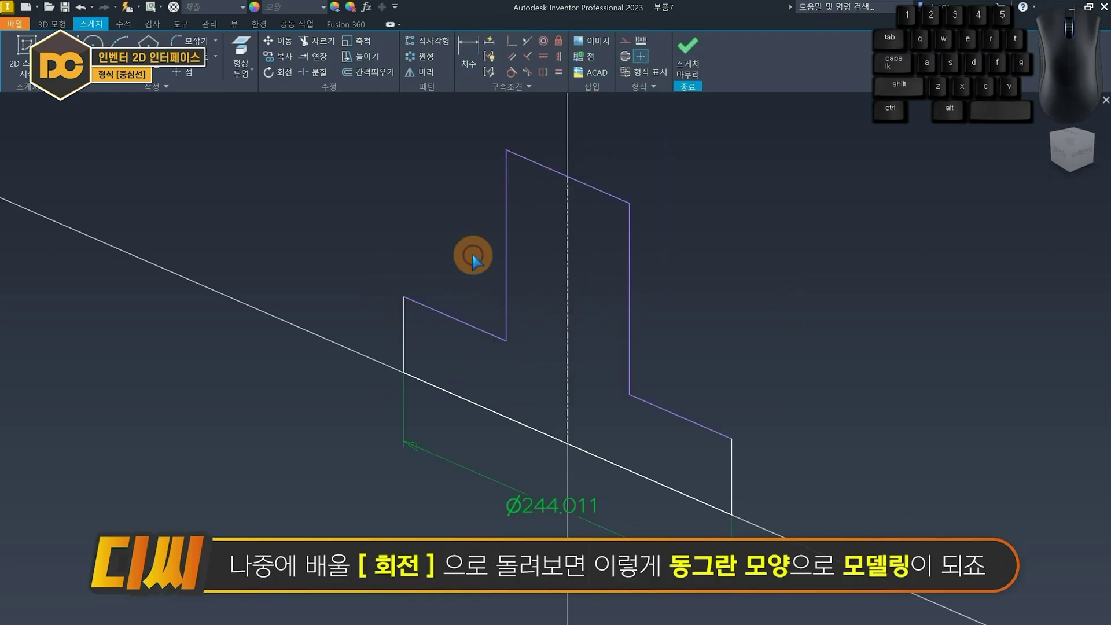
Revolve the left half of the profile a full 360 degrees around the centreline
key(r)
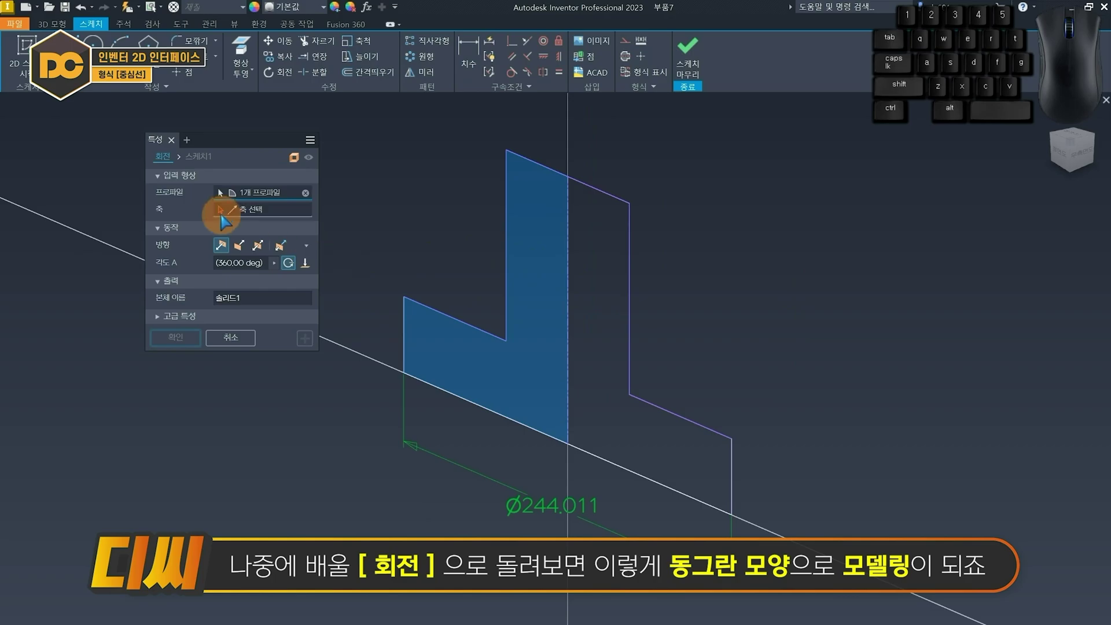
click(235, 212)
click(199, 338)
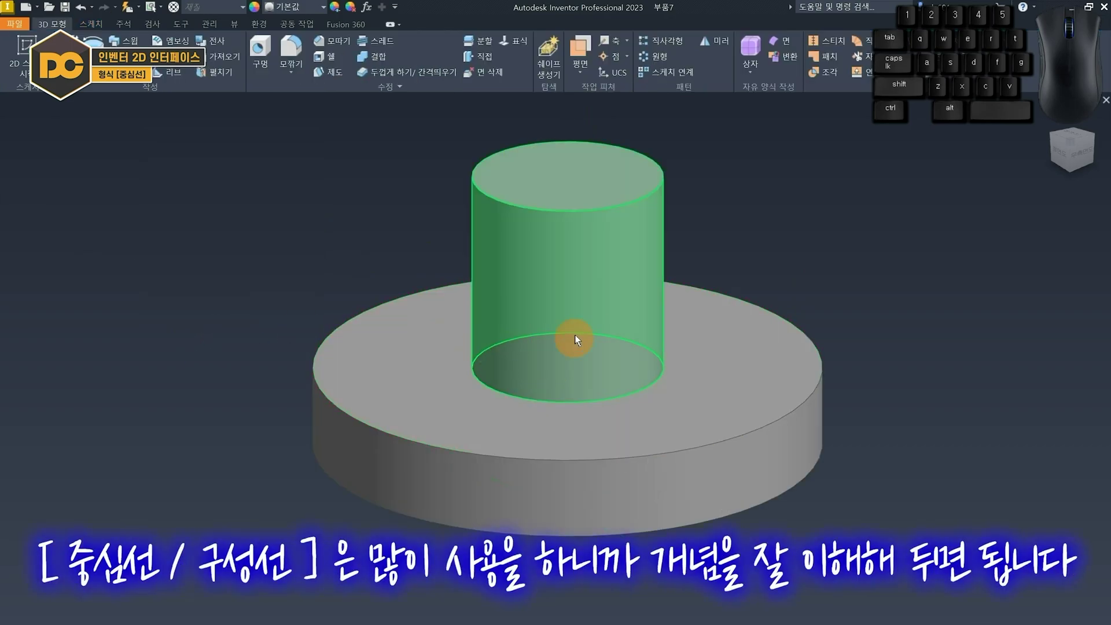